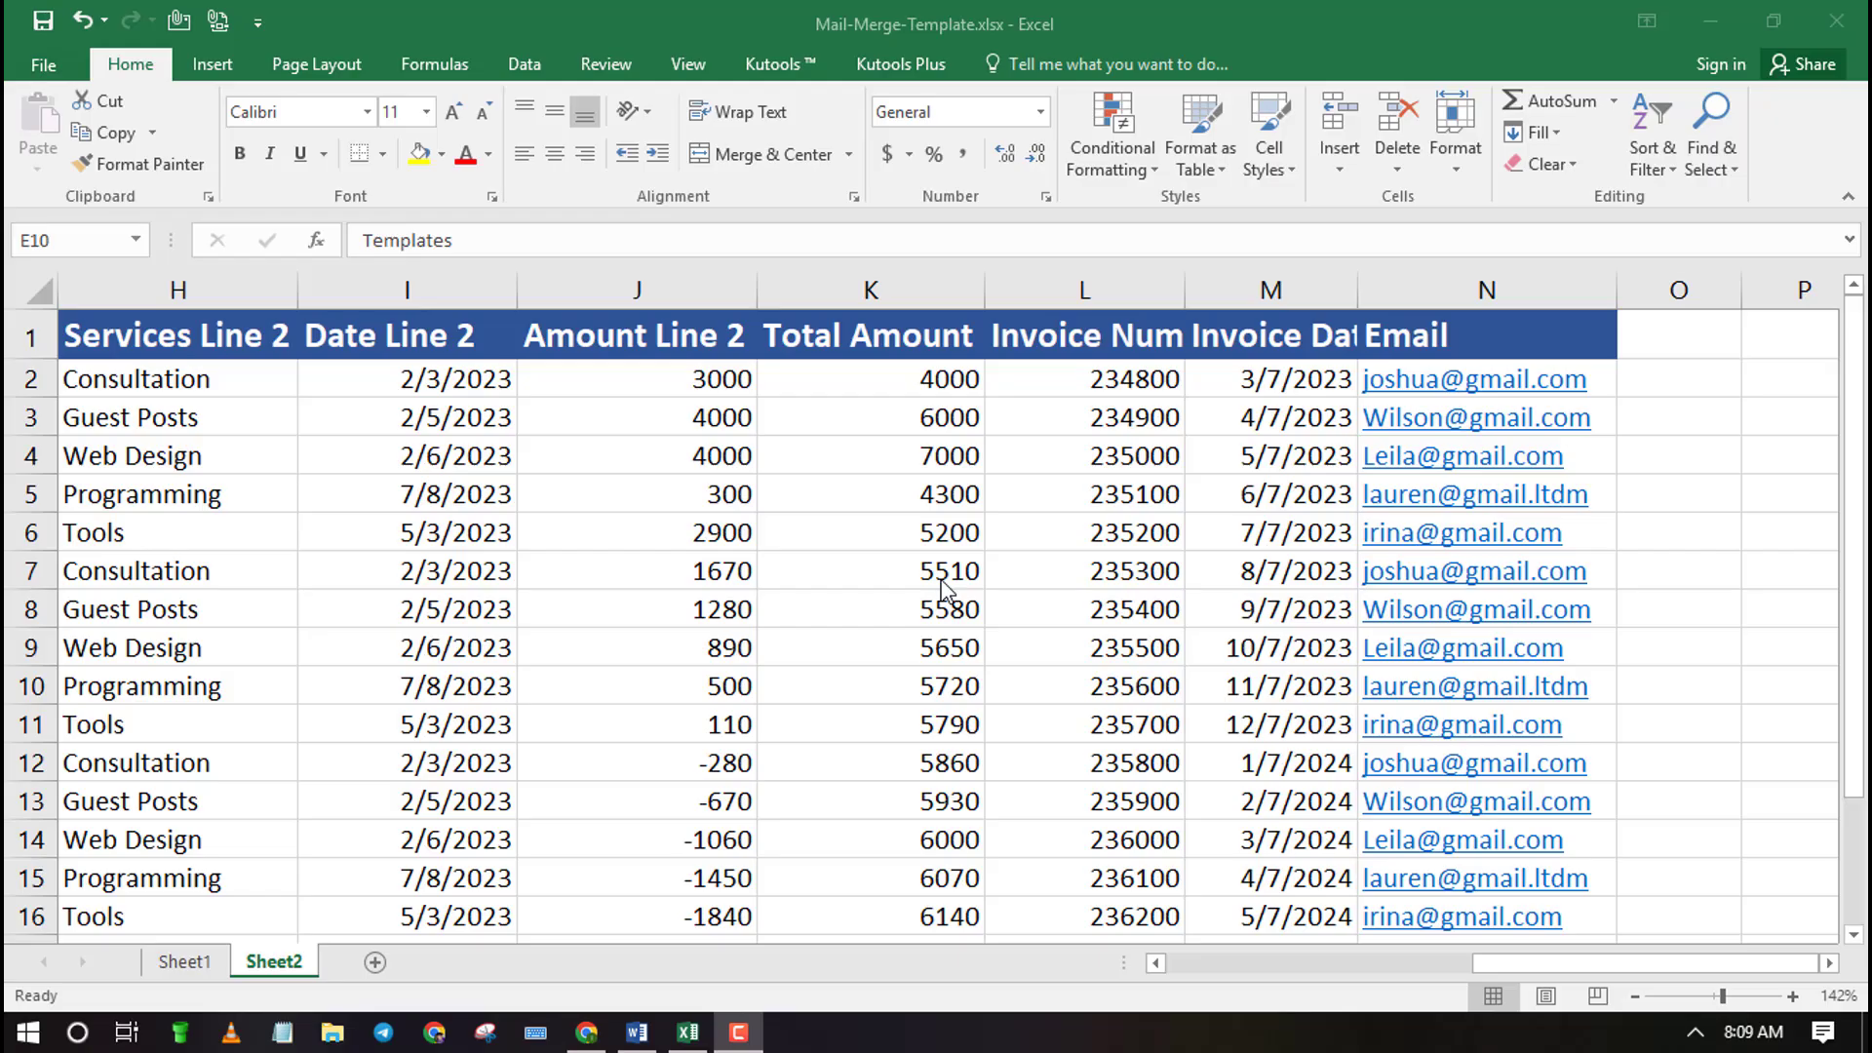
Review the Excel customer data, checking the Total Amount formula in K5 and the emails in column N
click(831, 499)
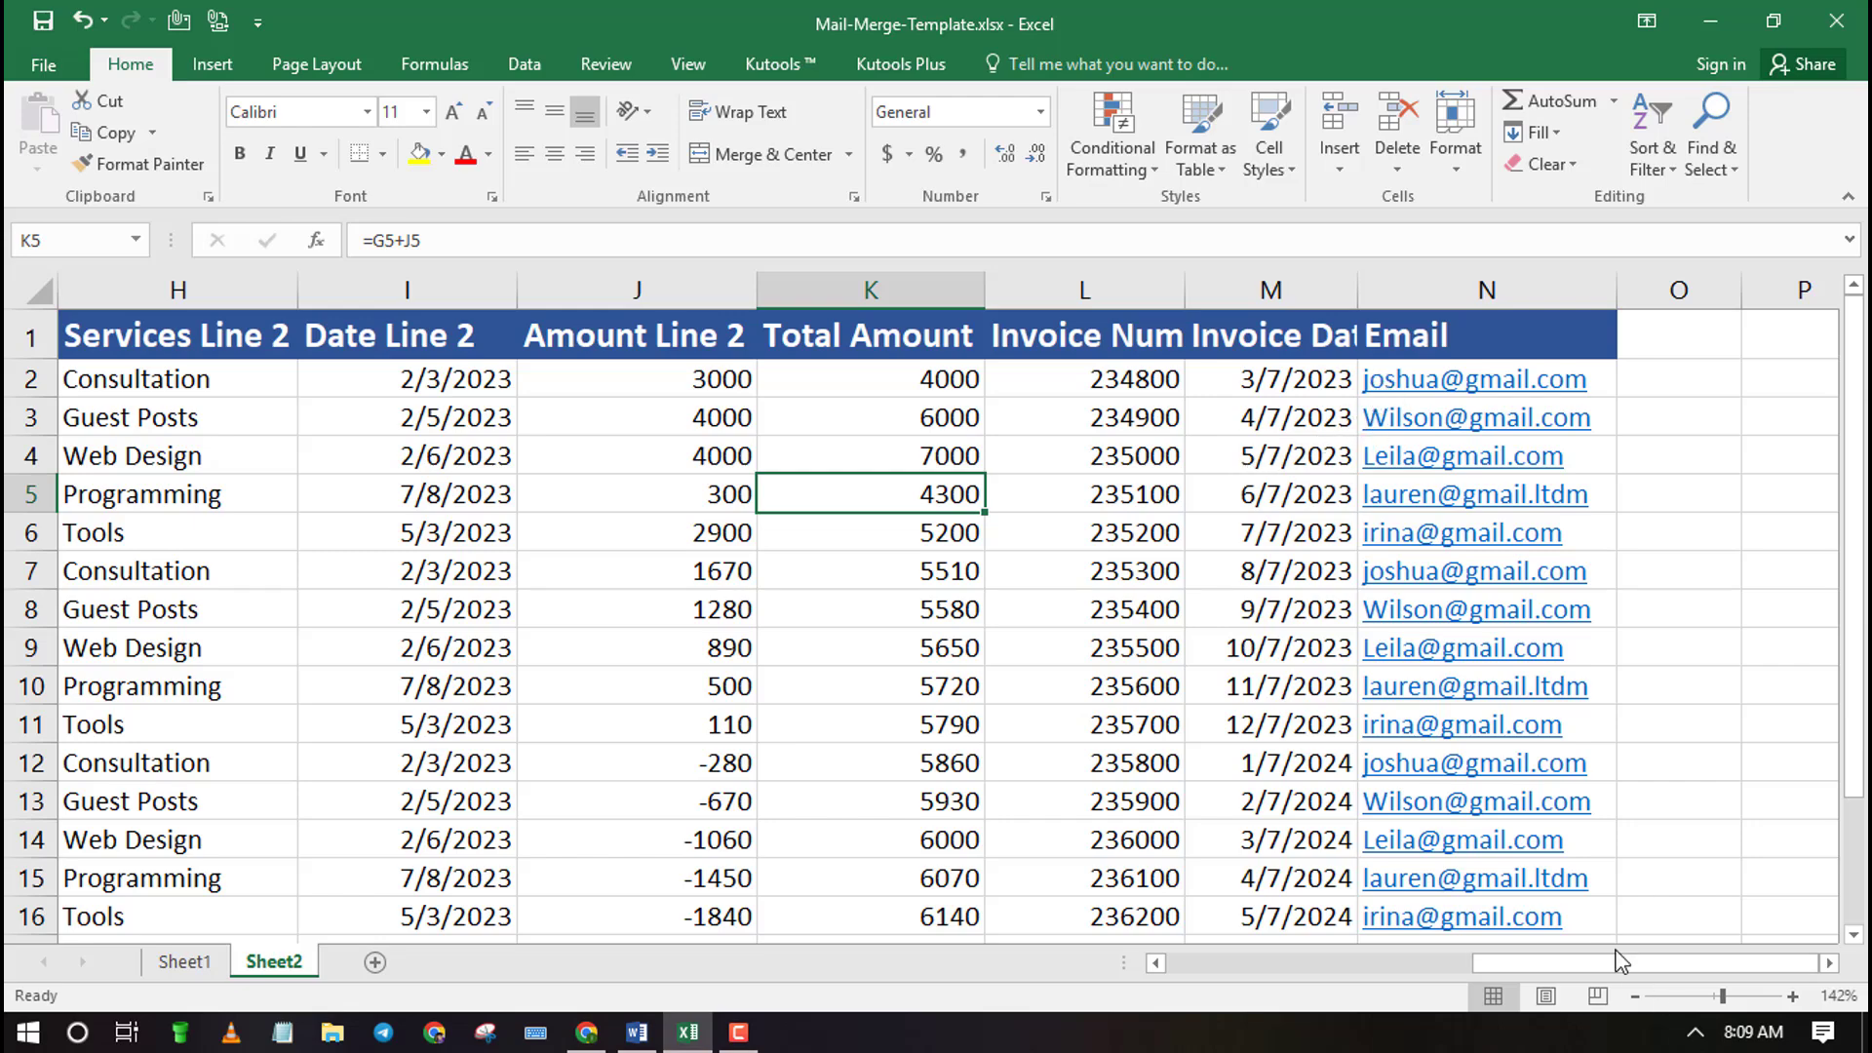
drag(1616, 951, 1285, 991)
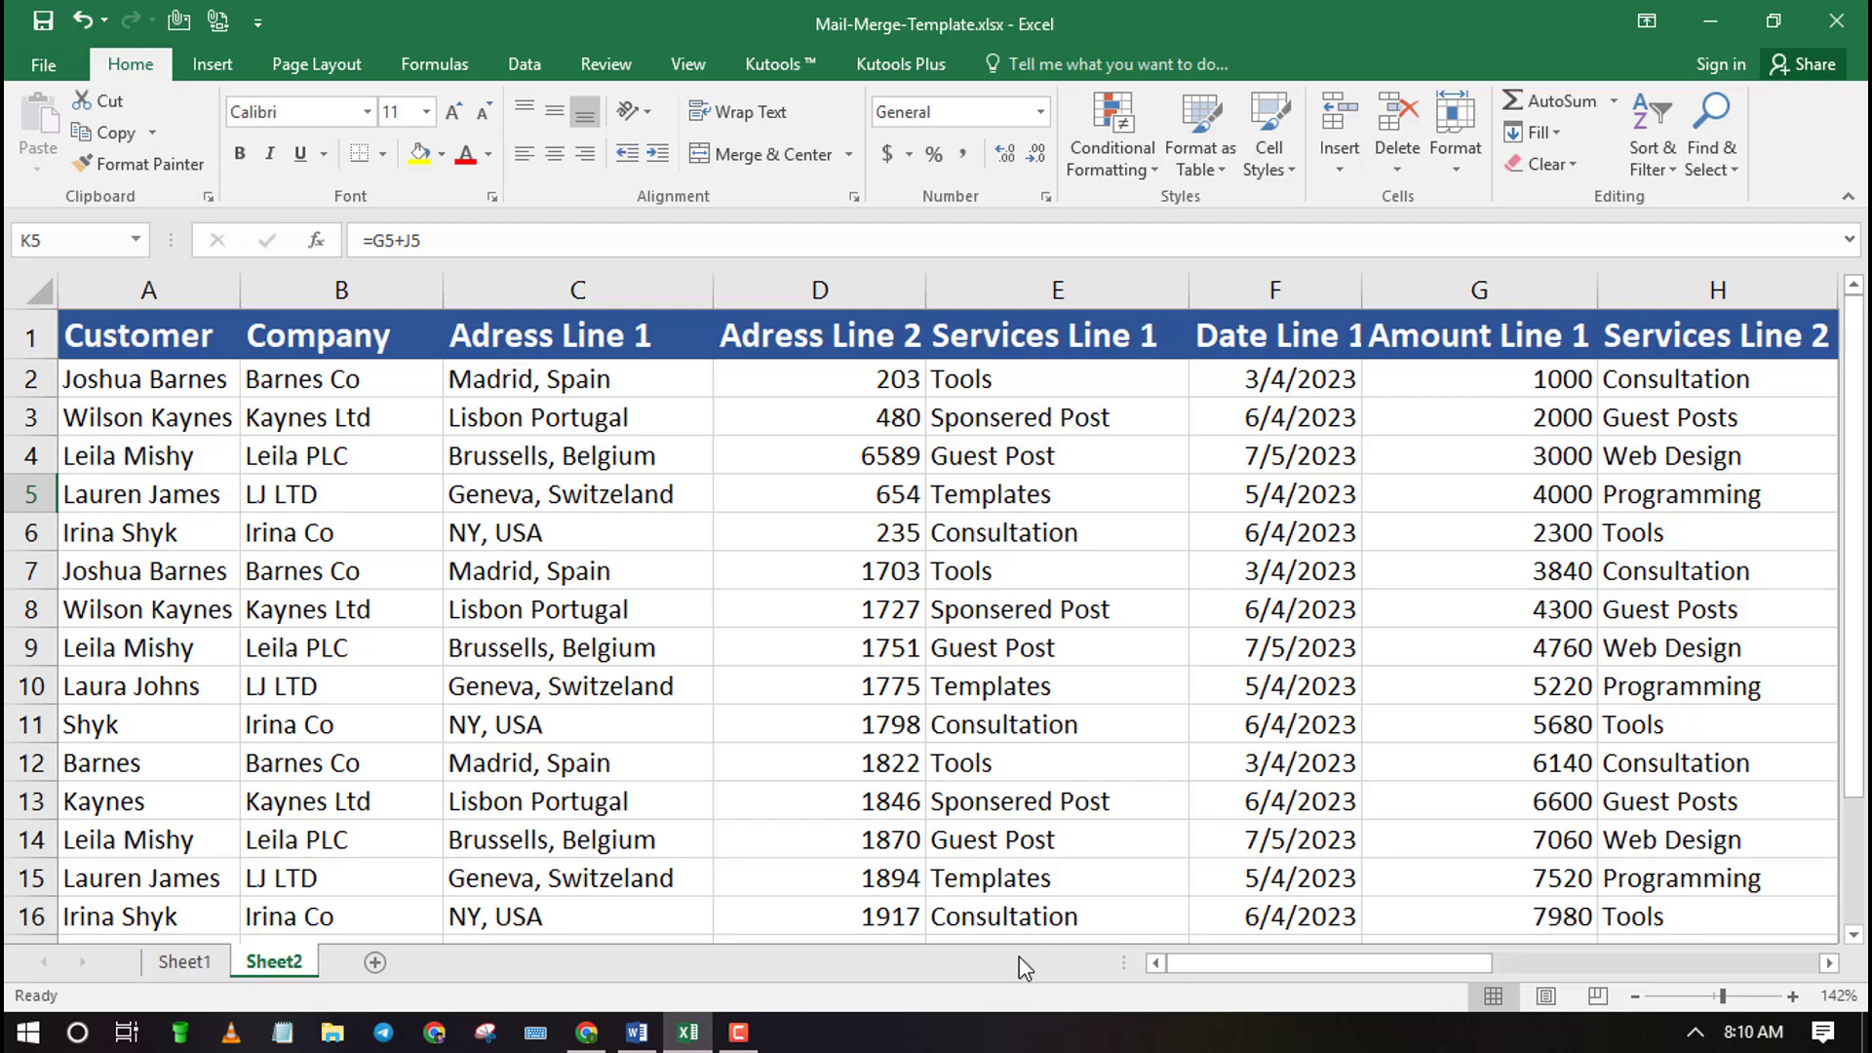
click(136, 342)
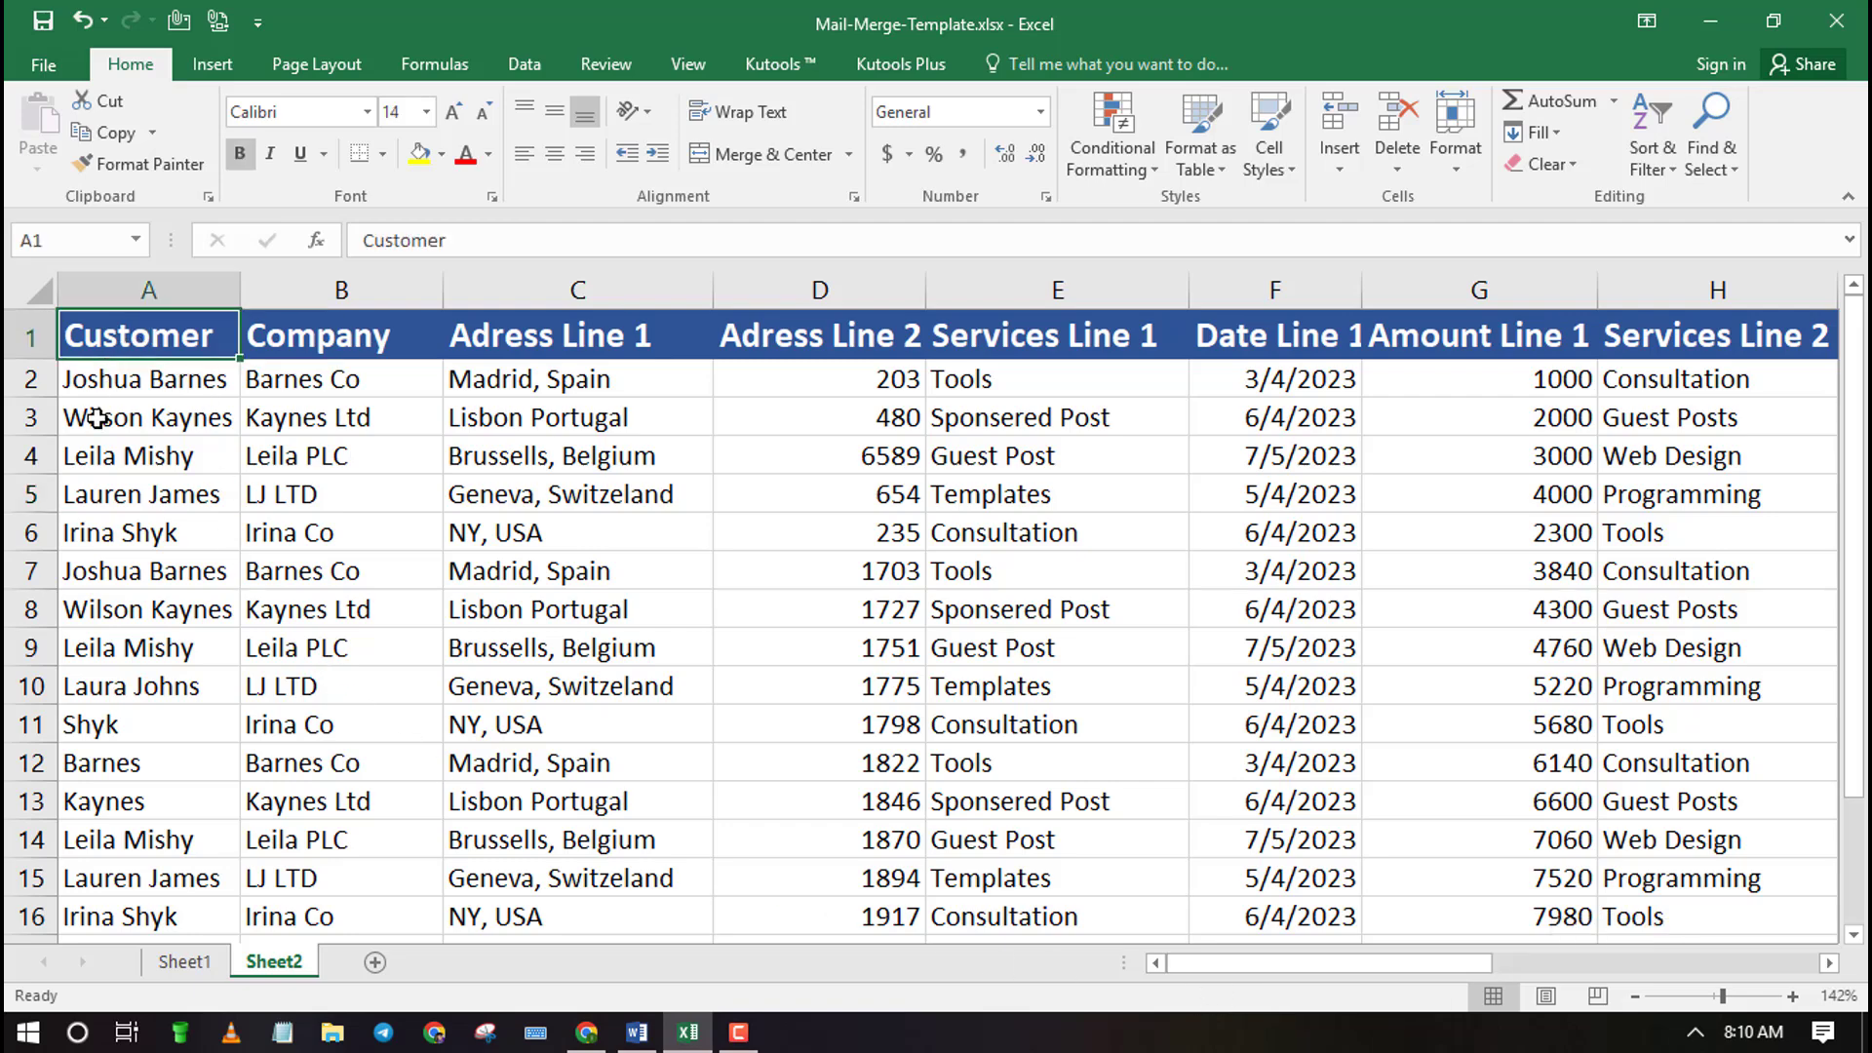
scroll(156, 482, down, 4)
scroll(167, 490, up, 4)
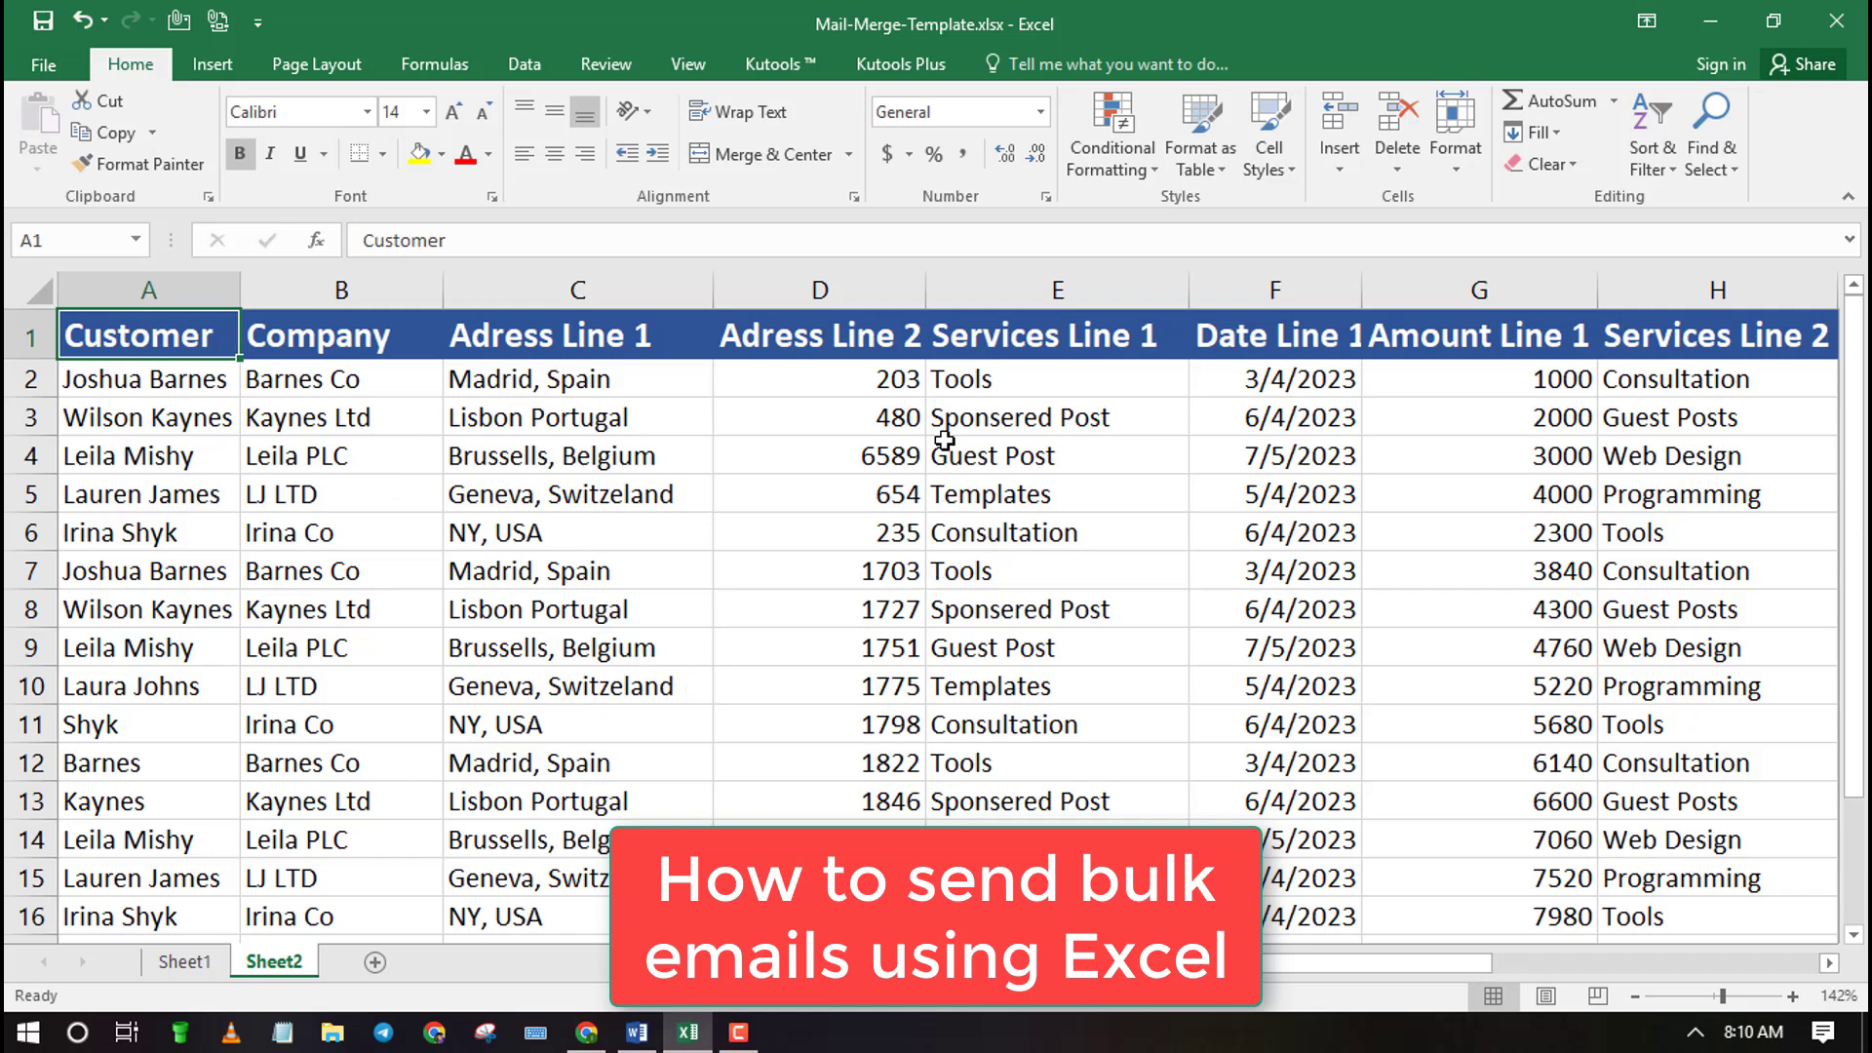
drag(1406, 967, 1746, 966)
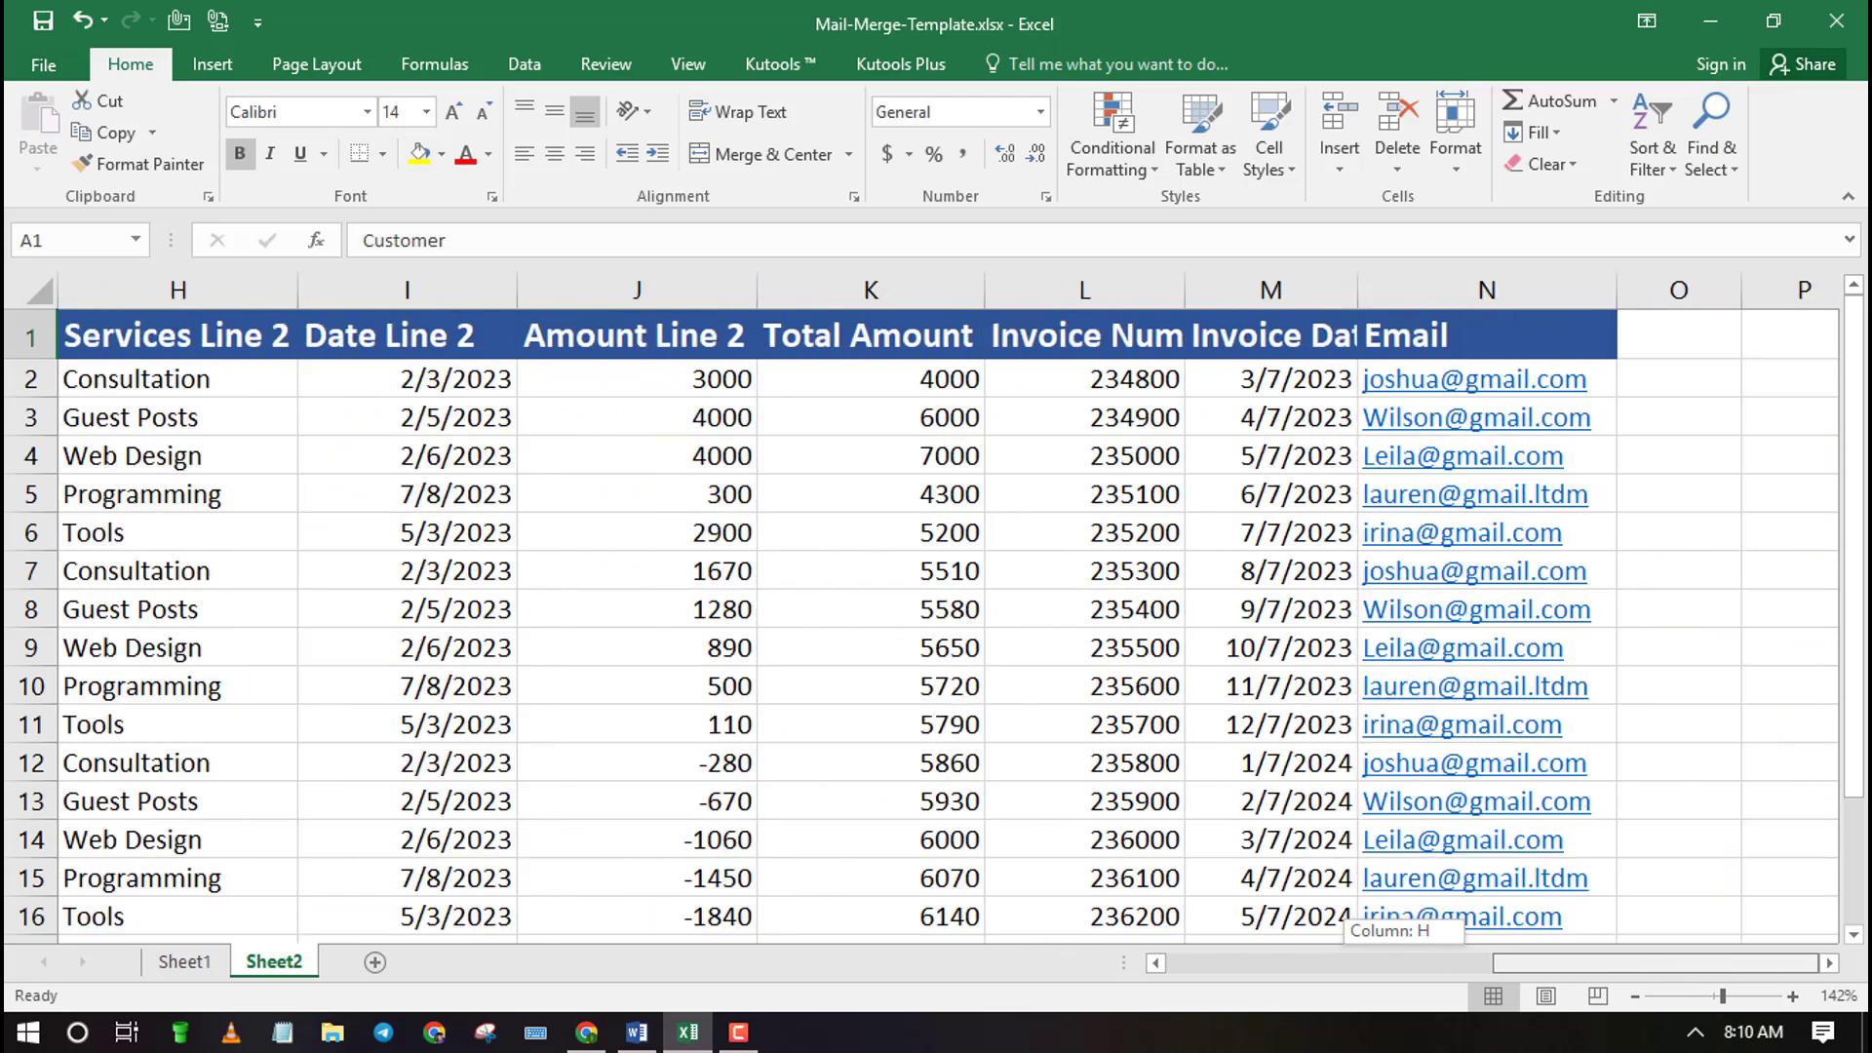
click(1611, 369)
drag(1611, 408, 1527, 634)
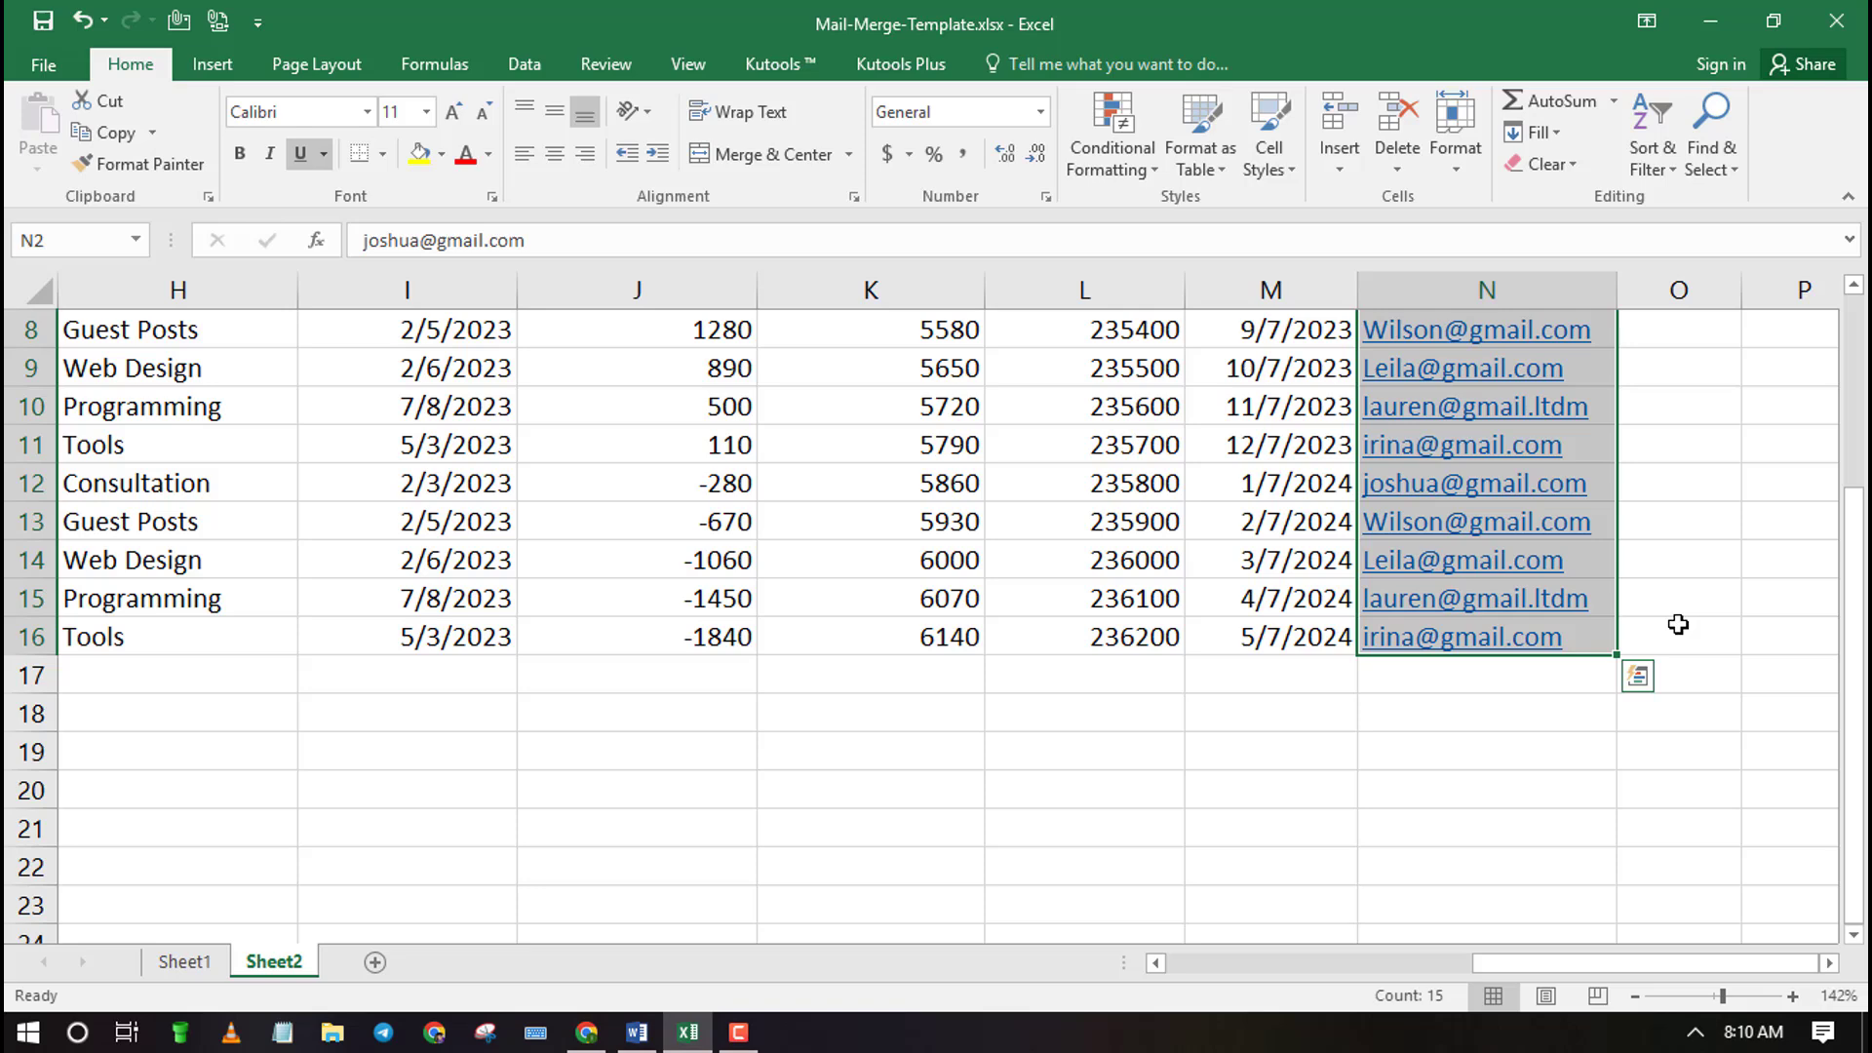
scroll(1850, 629, up, 3)
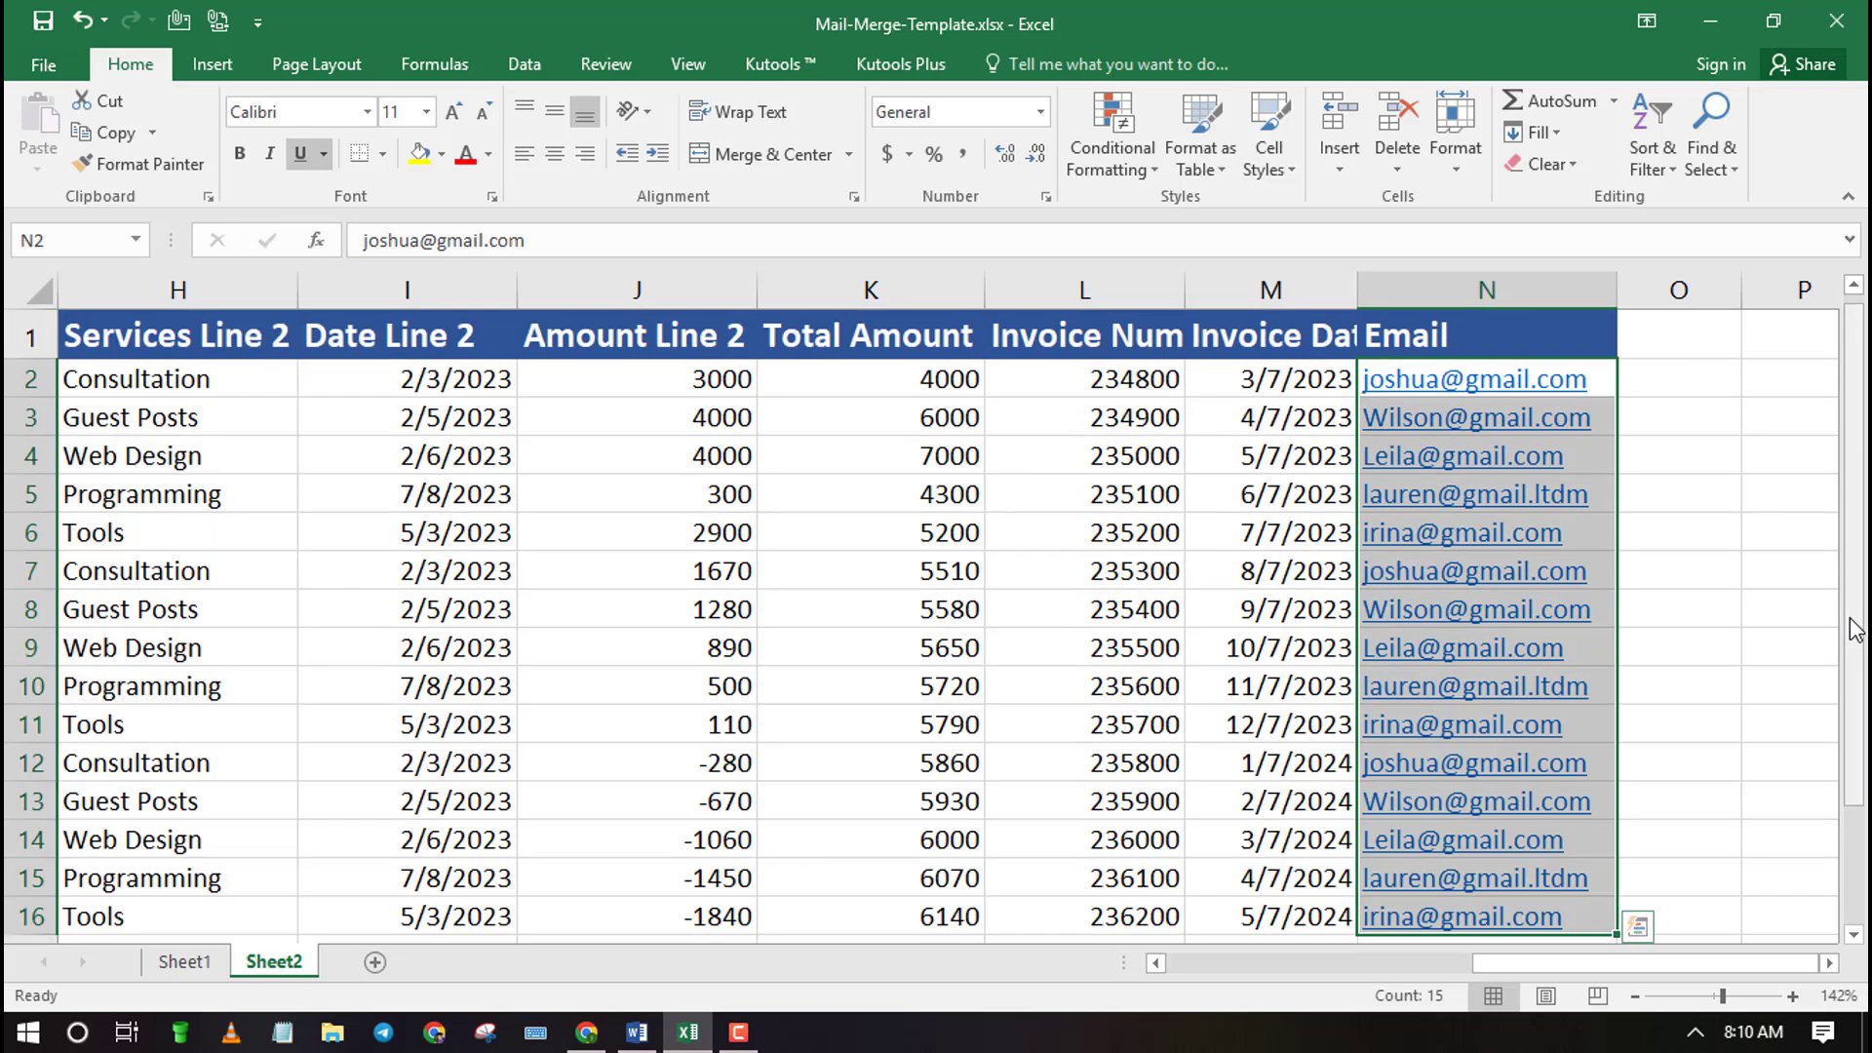
click(1748, 581)
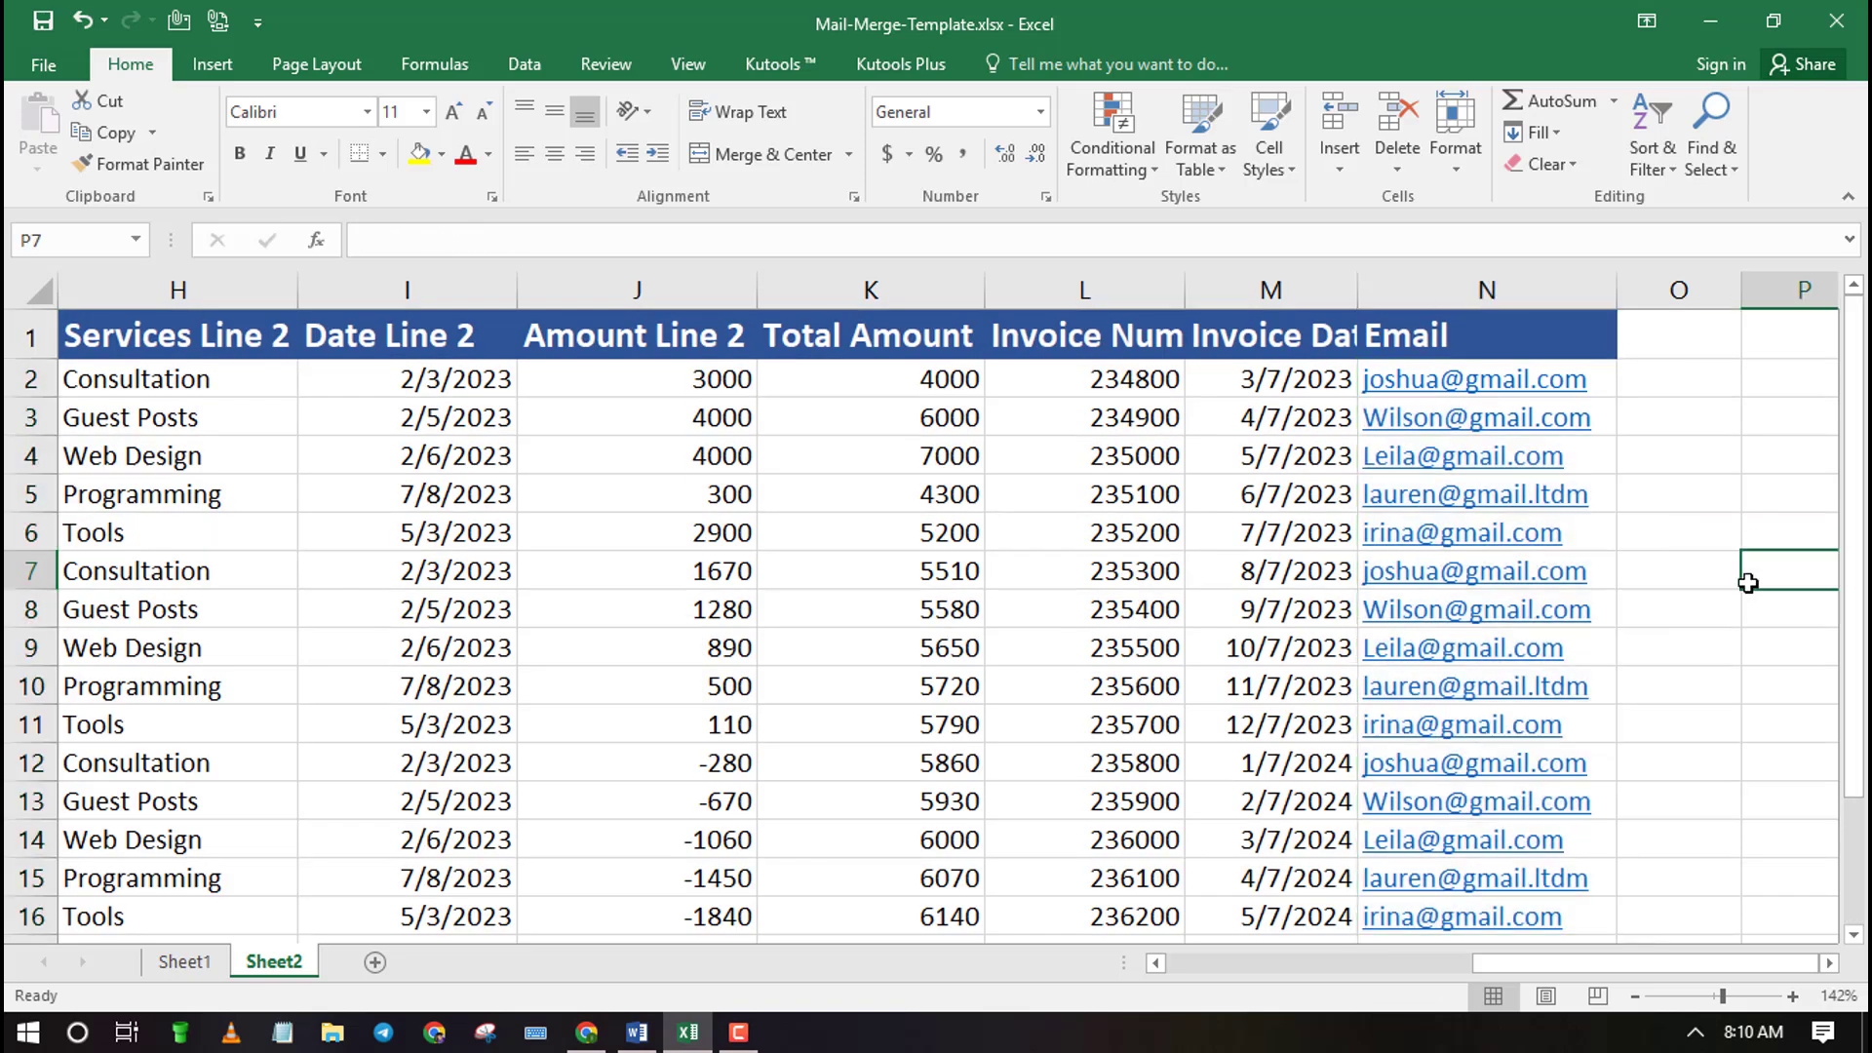
click(637, 1031)
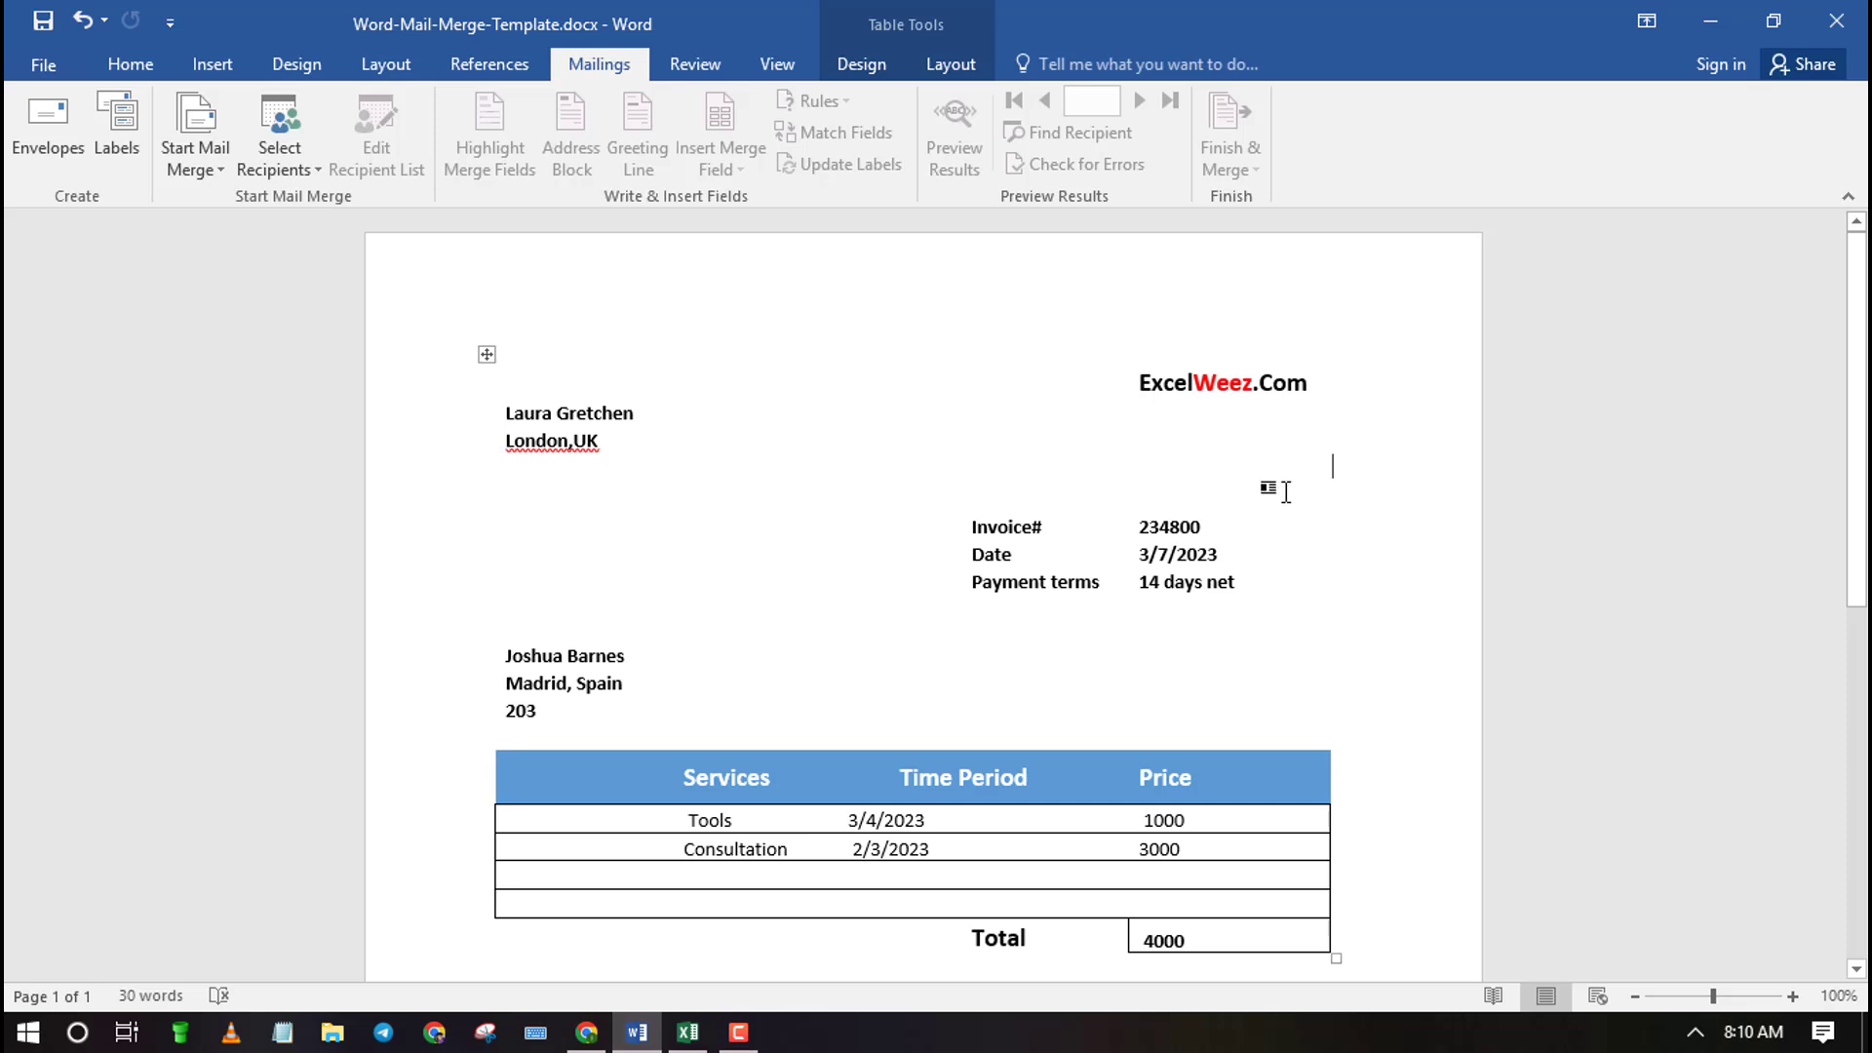
scroll(763, 490, down, 2)
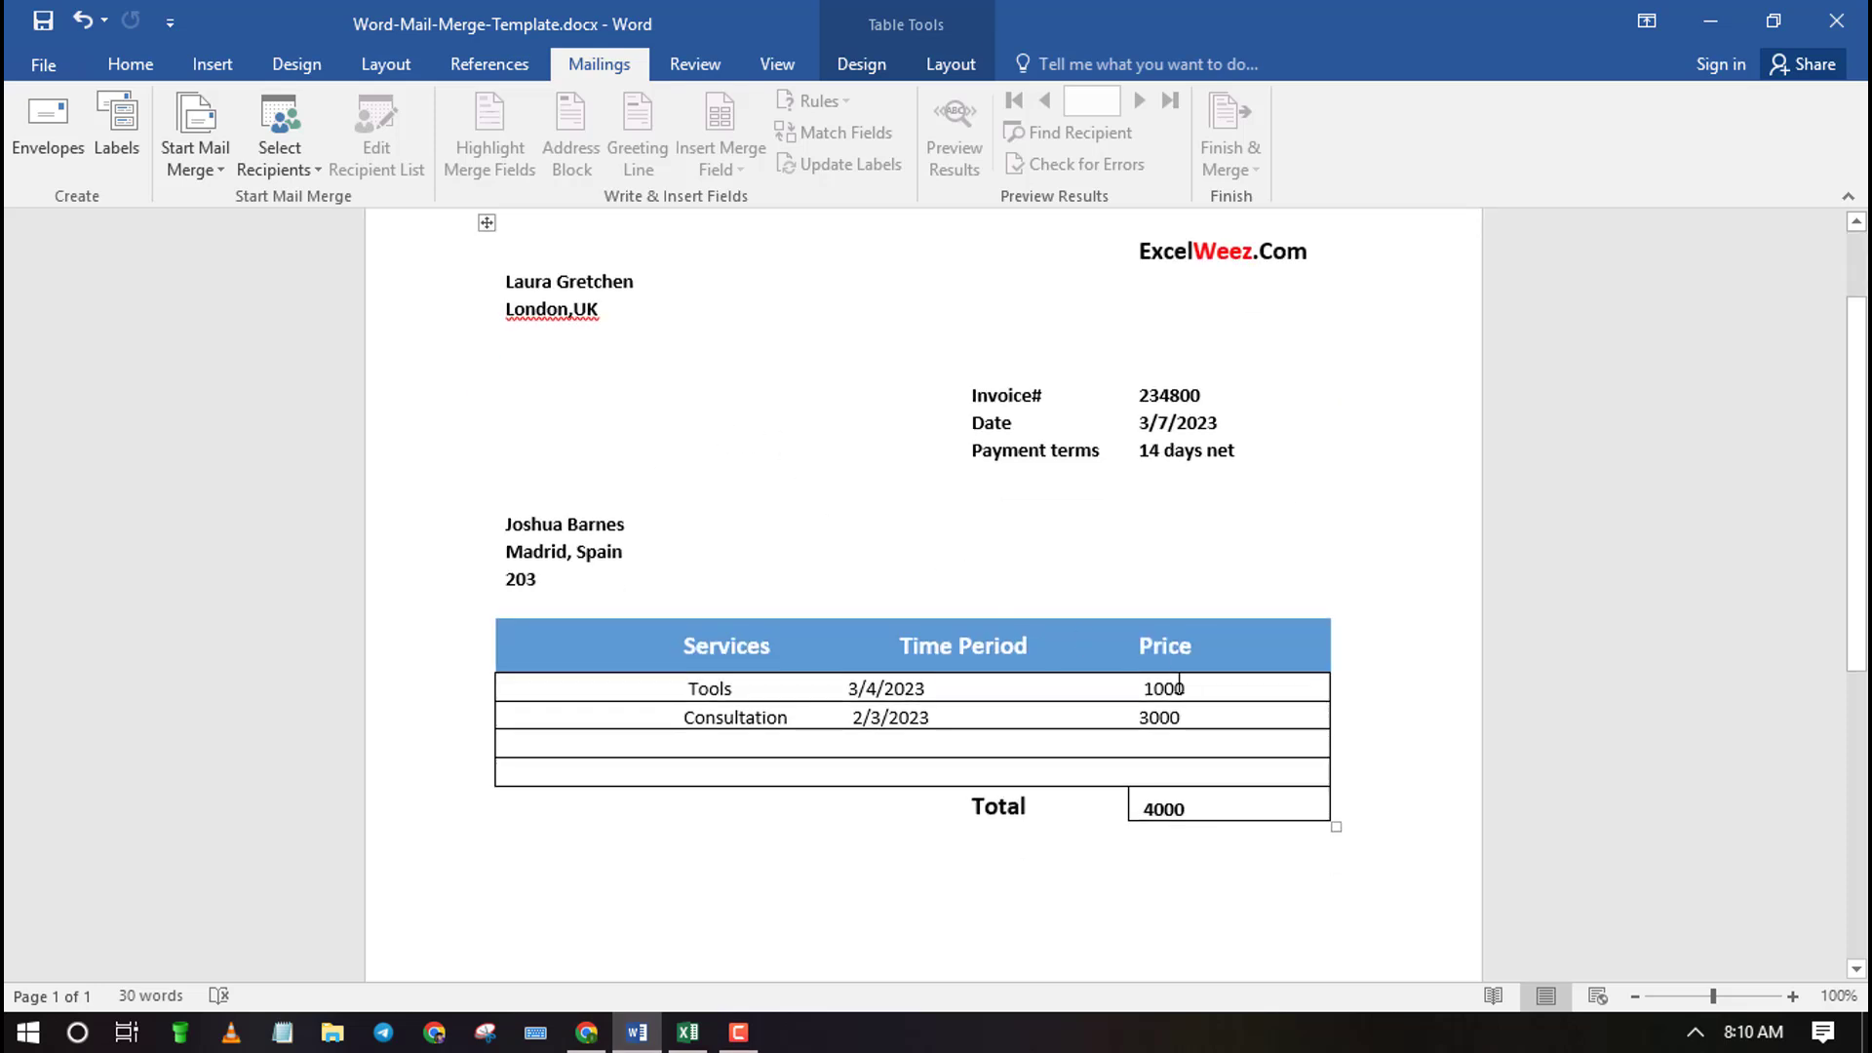
scroll(1225, 729, up, 2)
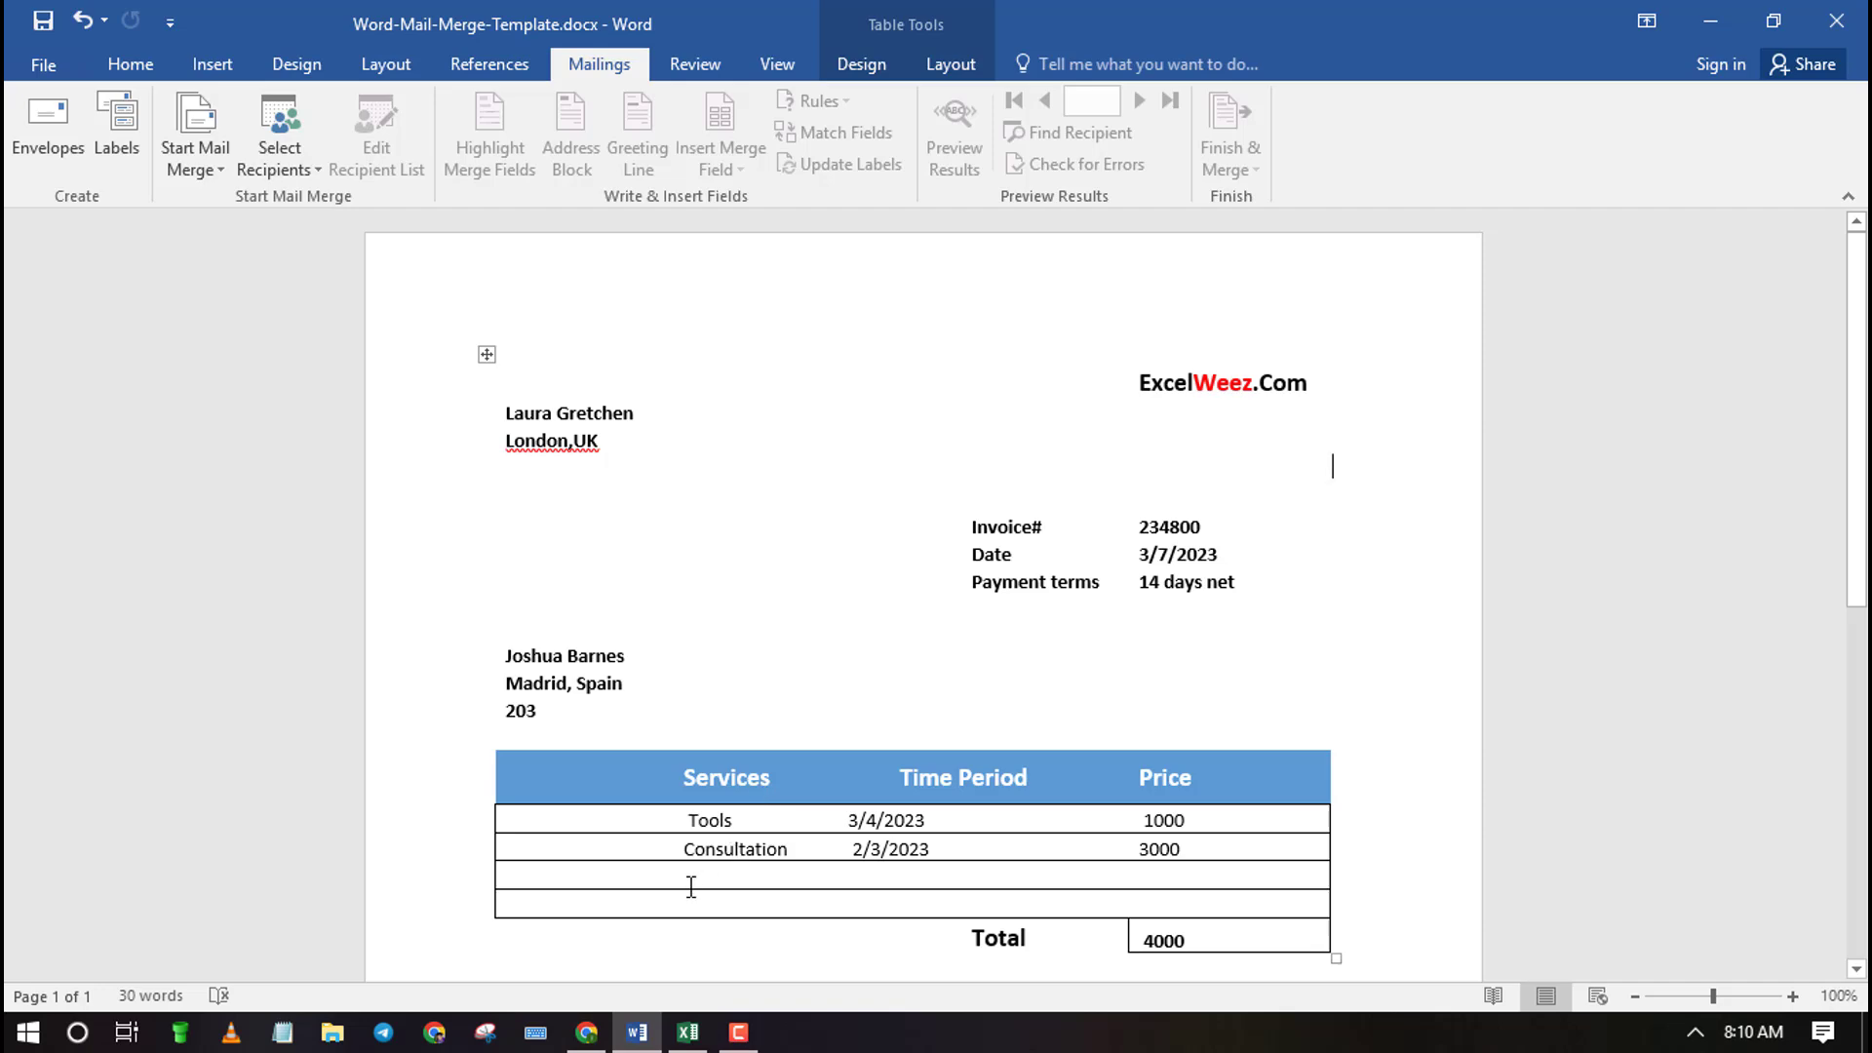
Inspect the blank invoice layout D3:H21 on Sheet1, then return to the Sheet2 customer data
click(687, 1032)
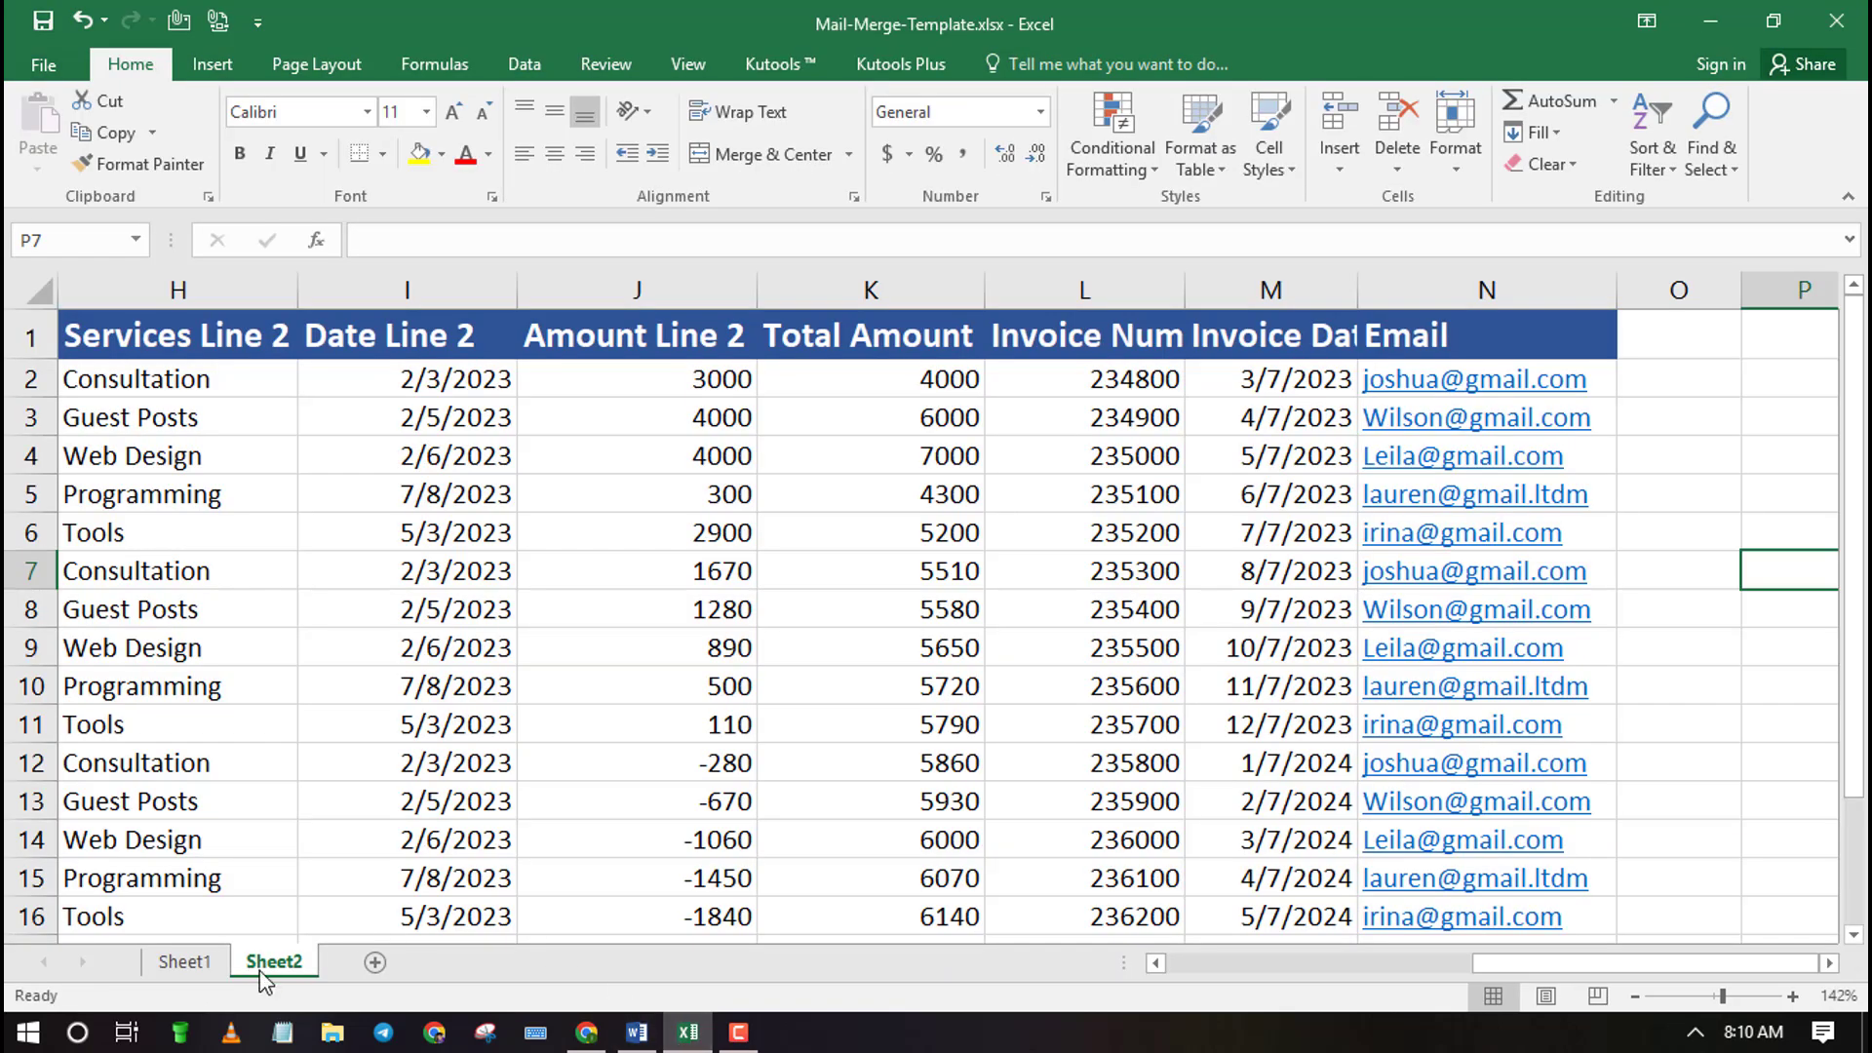
click(185, 963)
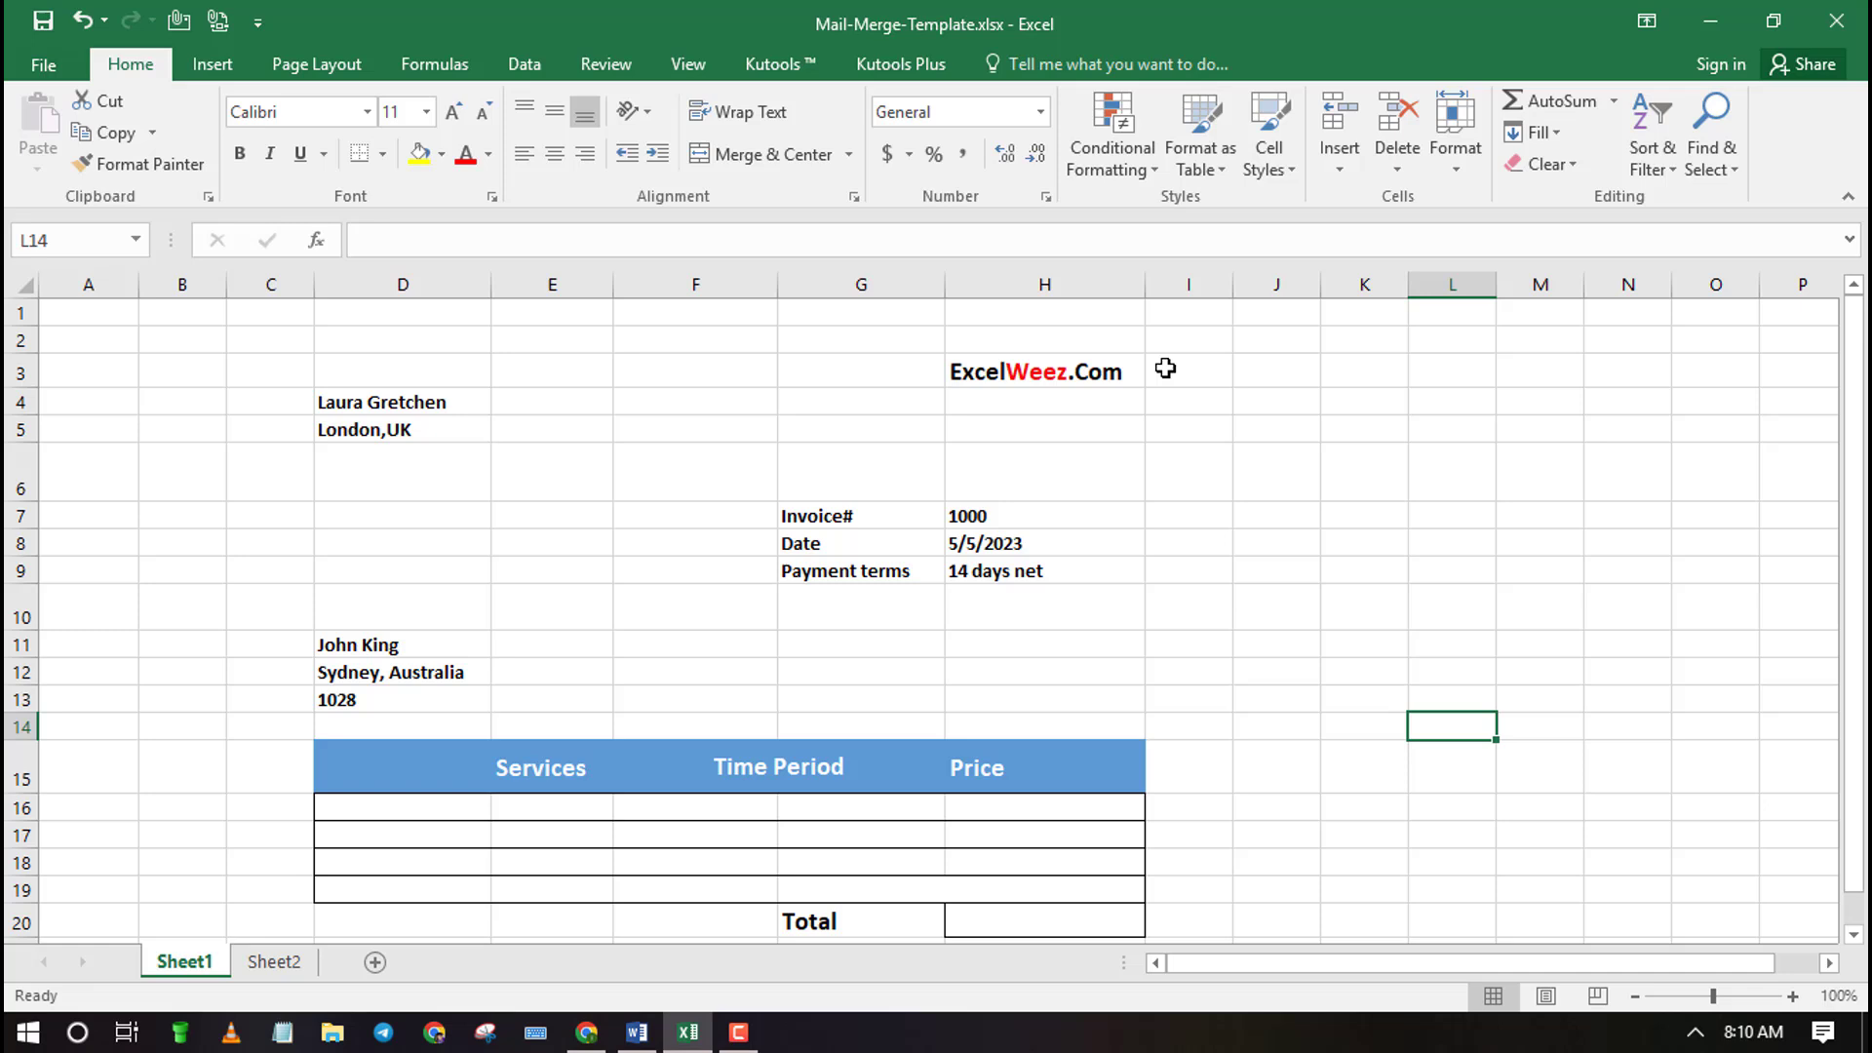
drag(1133, 361, 423, 975)
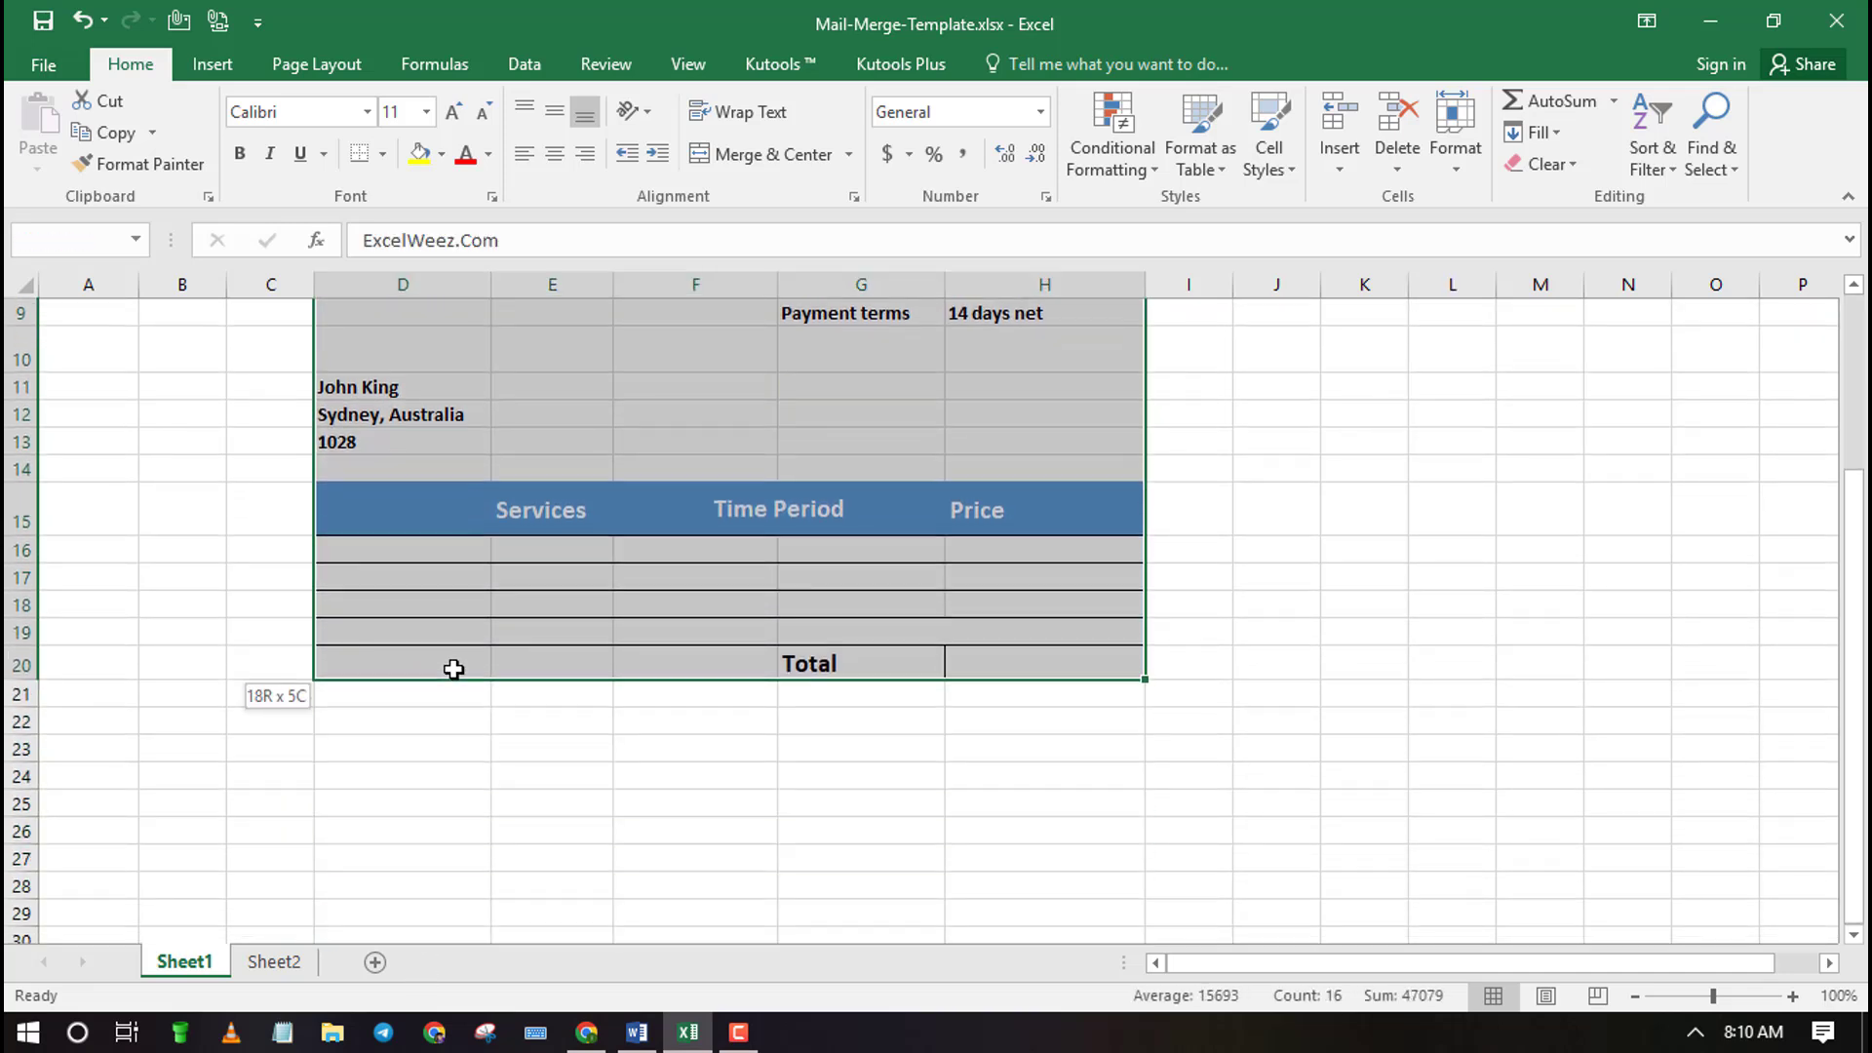
drag(423, 975, 447, 691)
scroll(689, 689, up, 3)
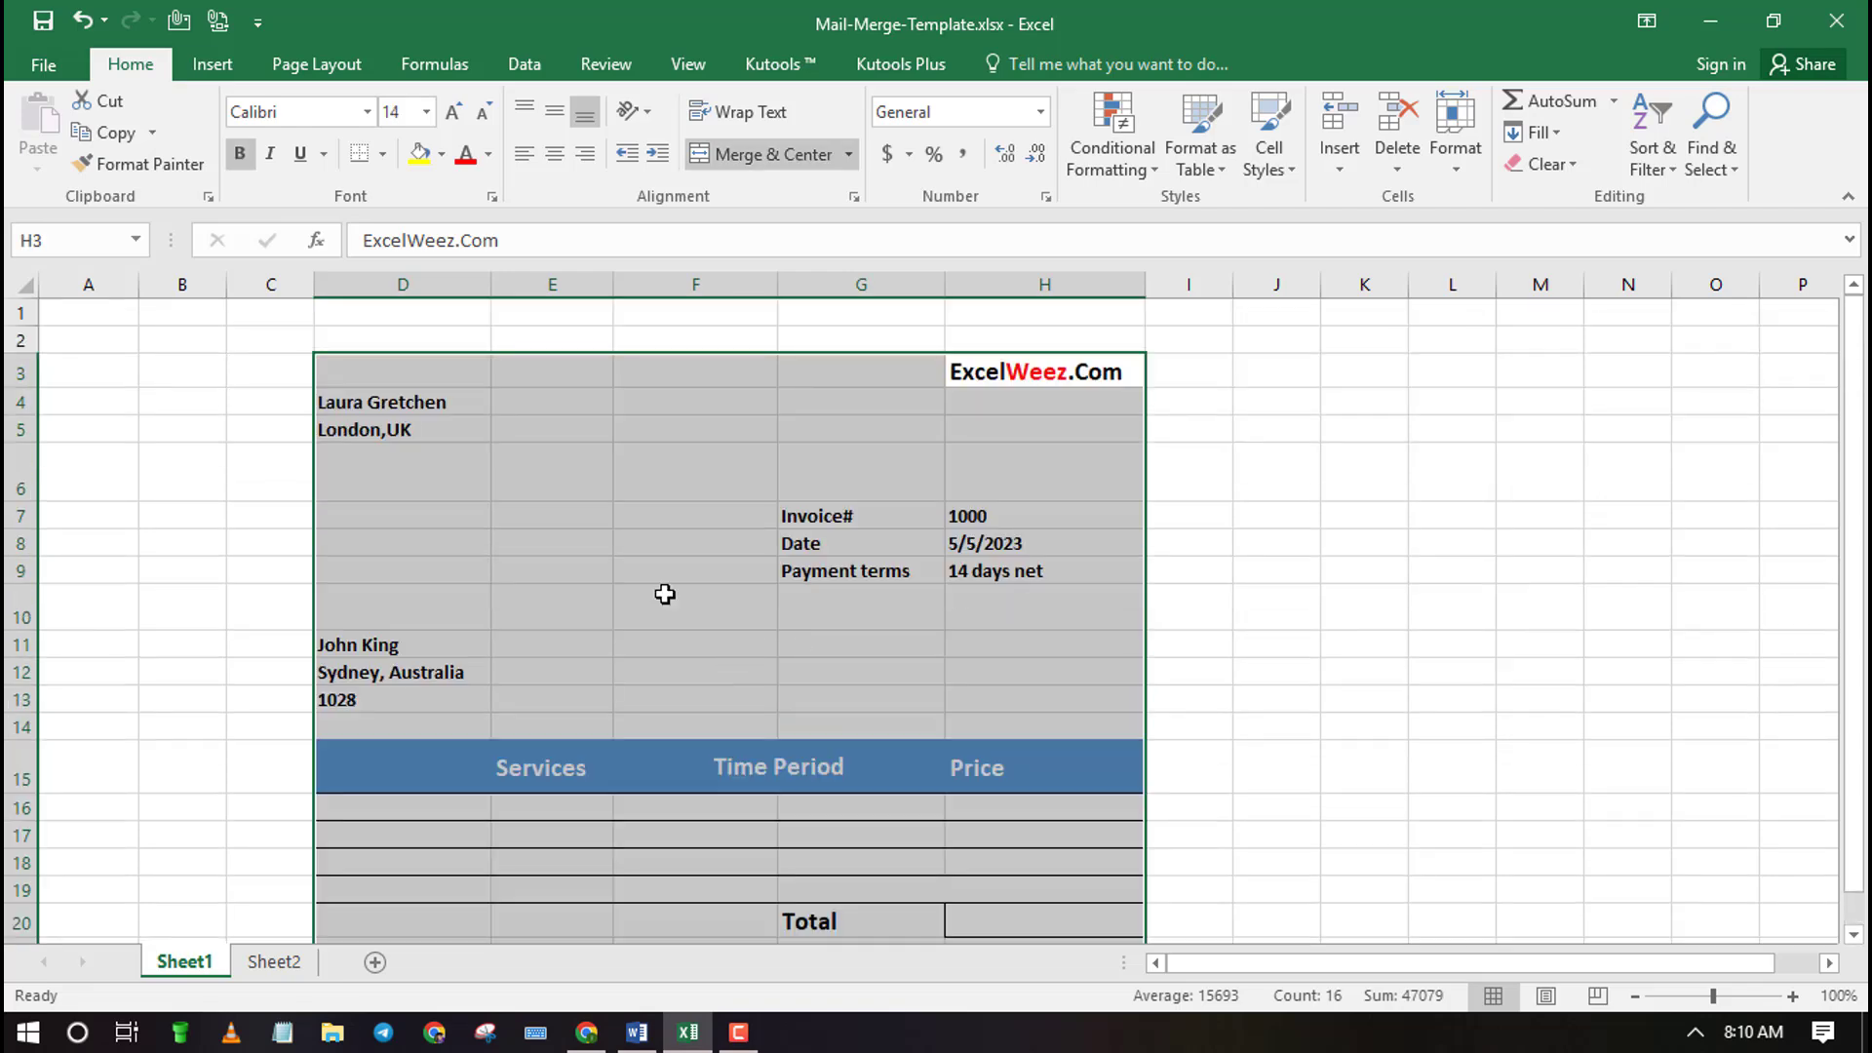
click(1335, 620)
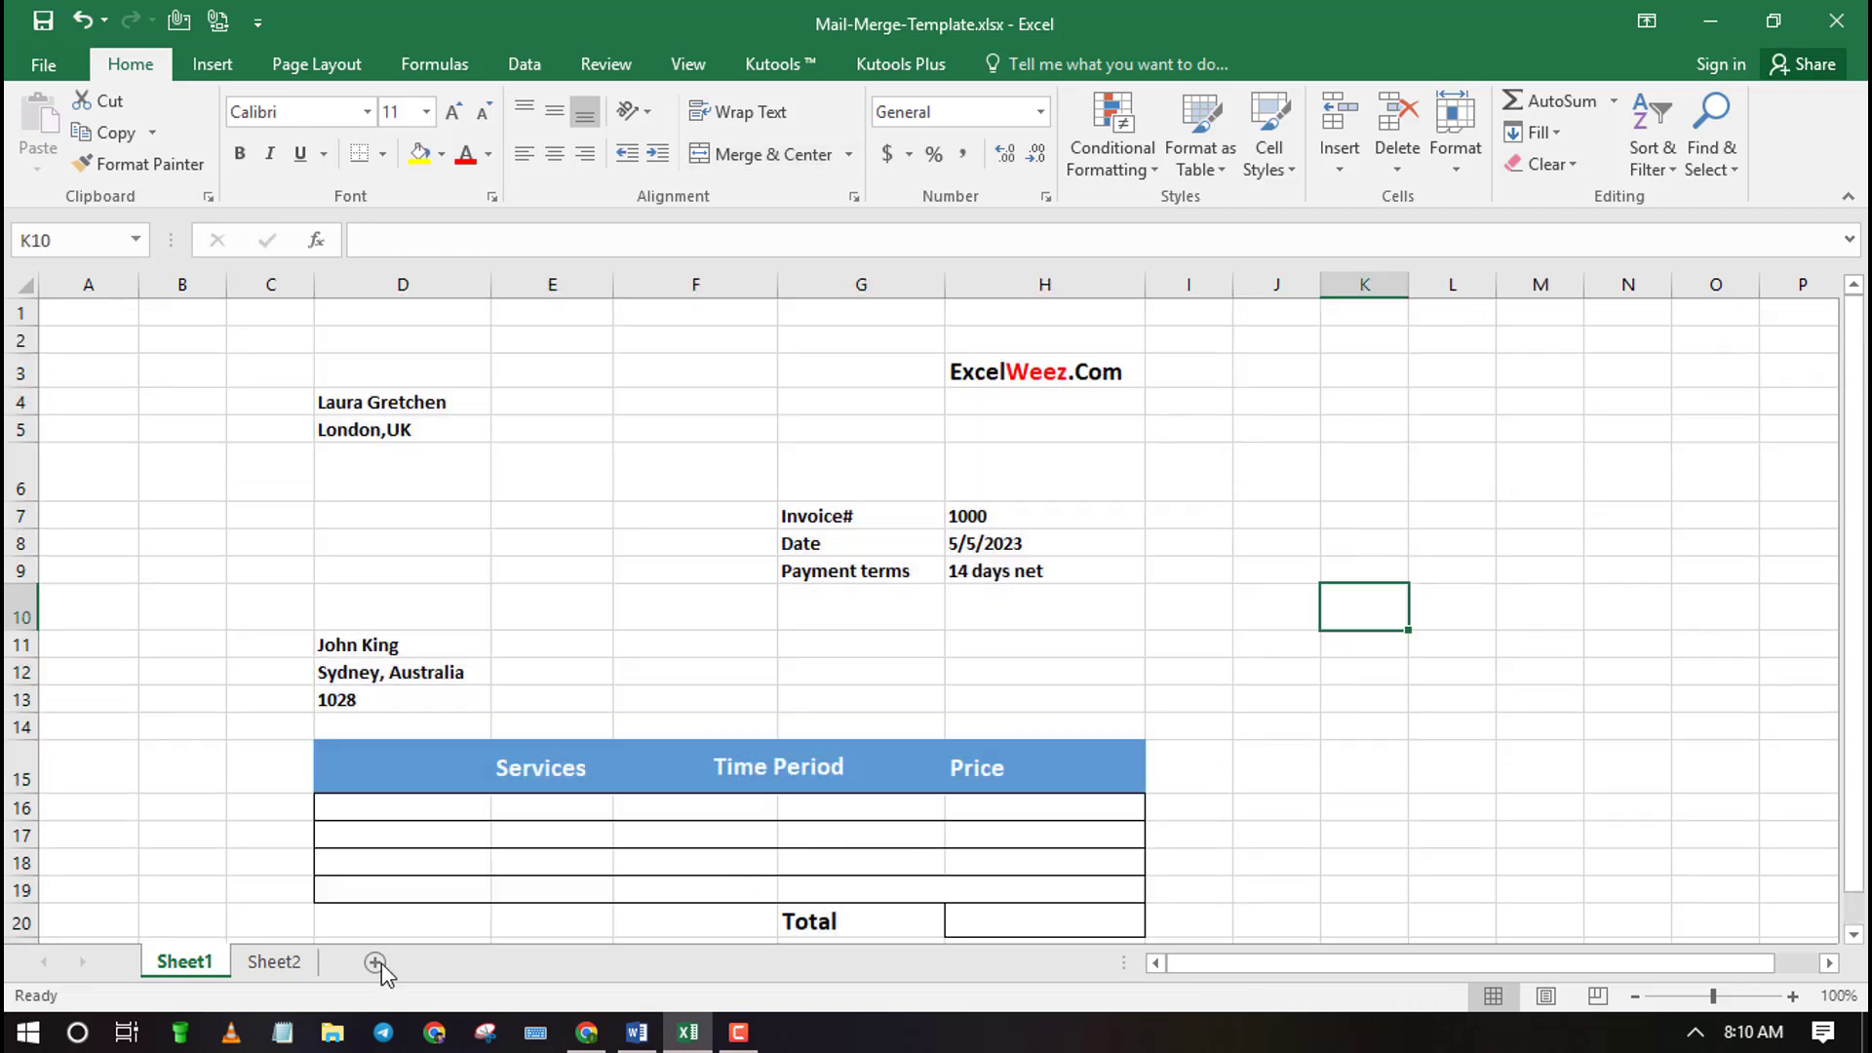
click(289, 973)
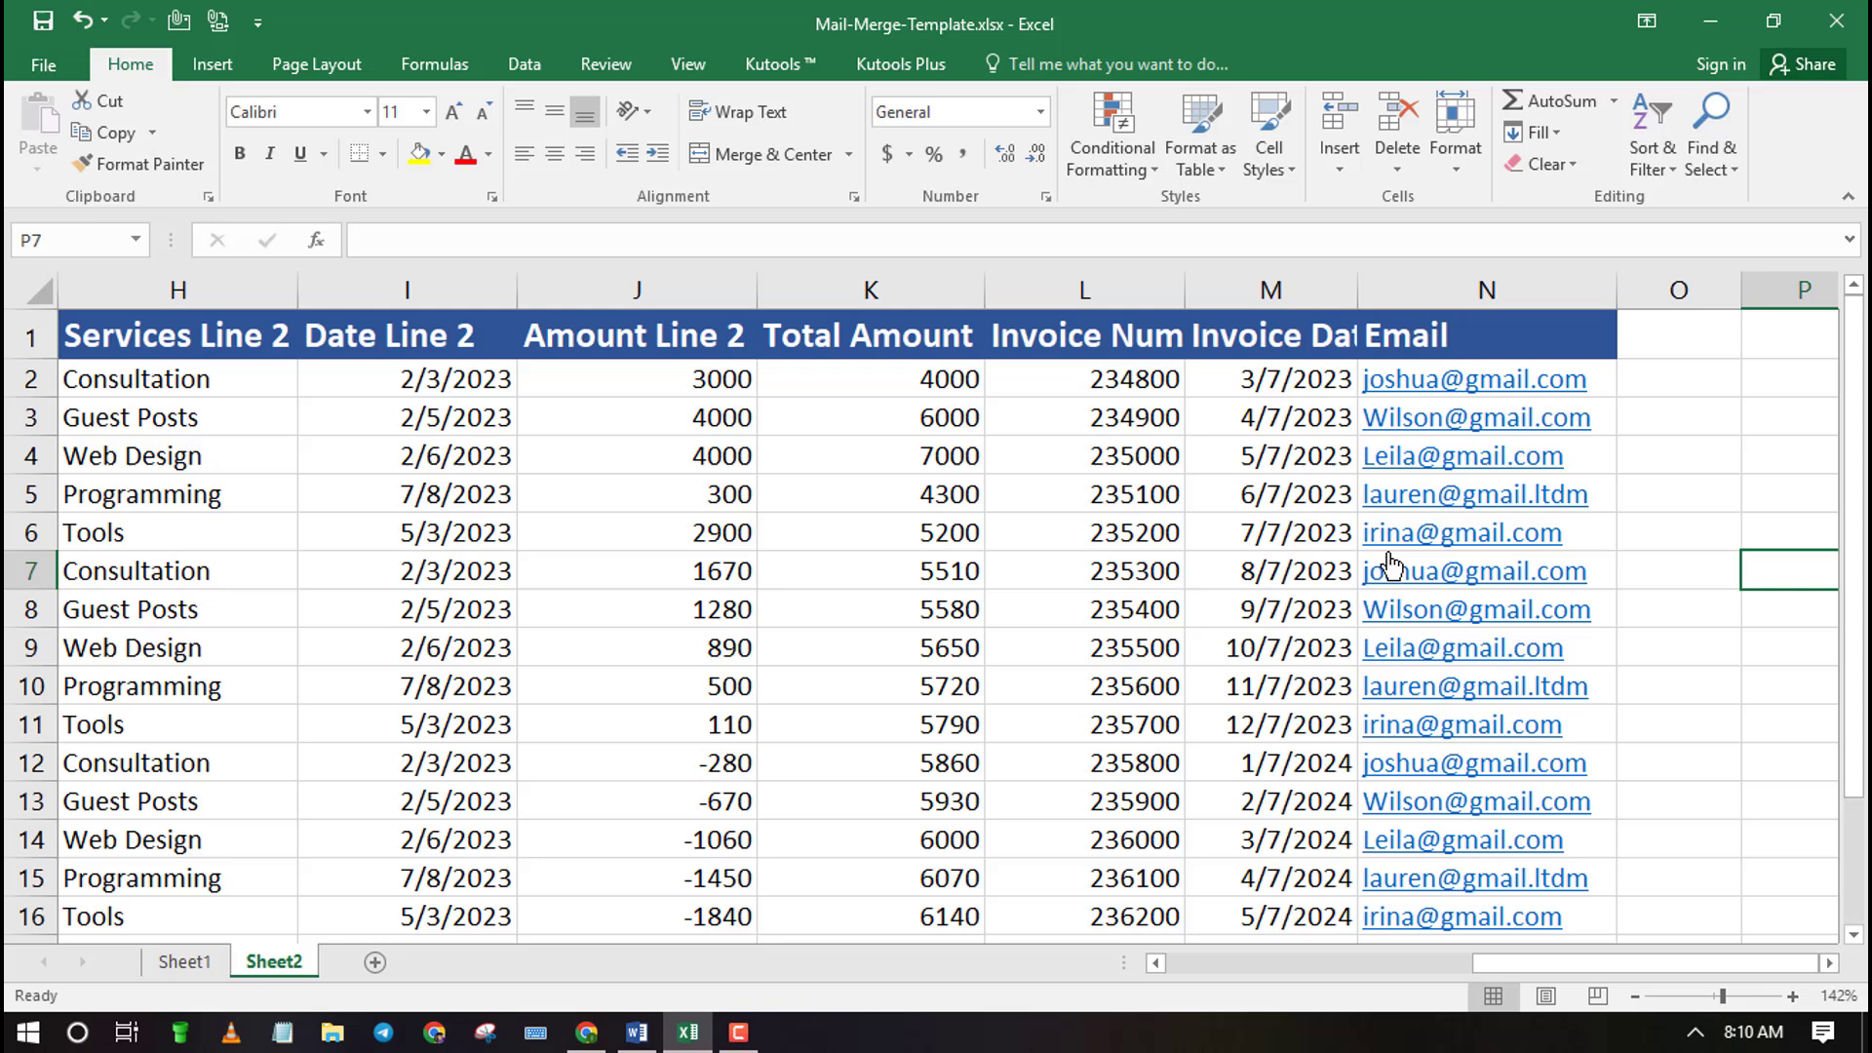
Switch to the Word invoice template and glance at its file information page
click(635, 1043)
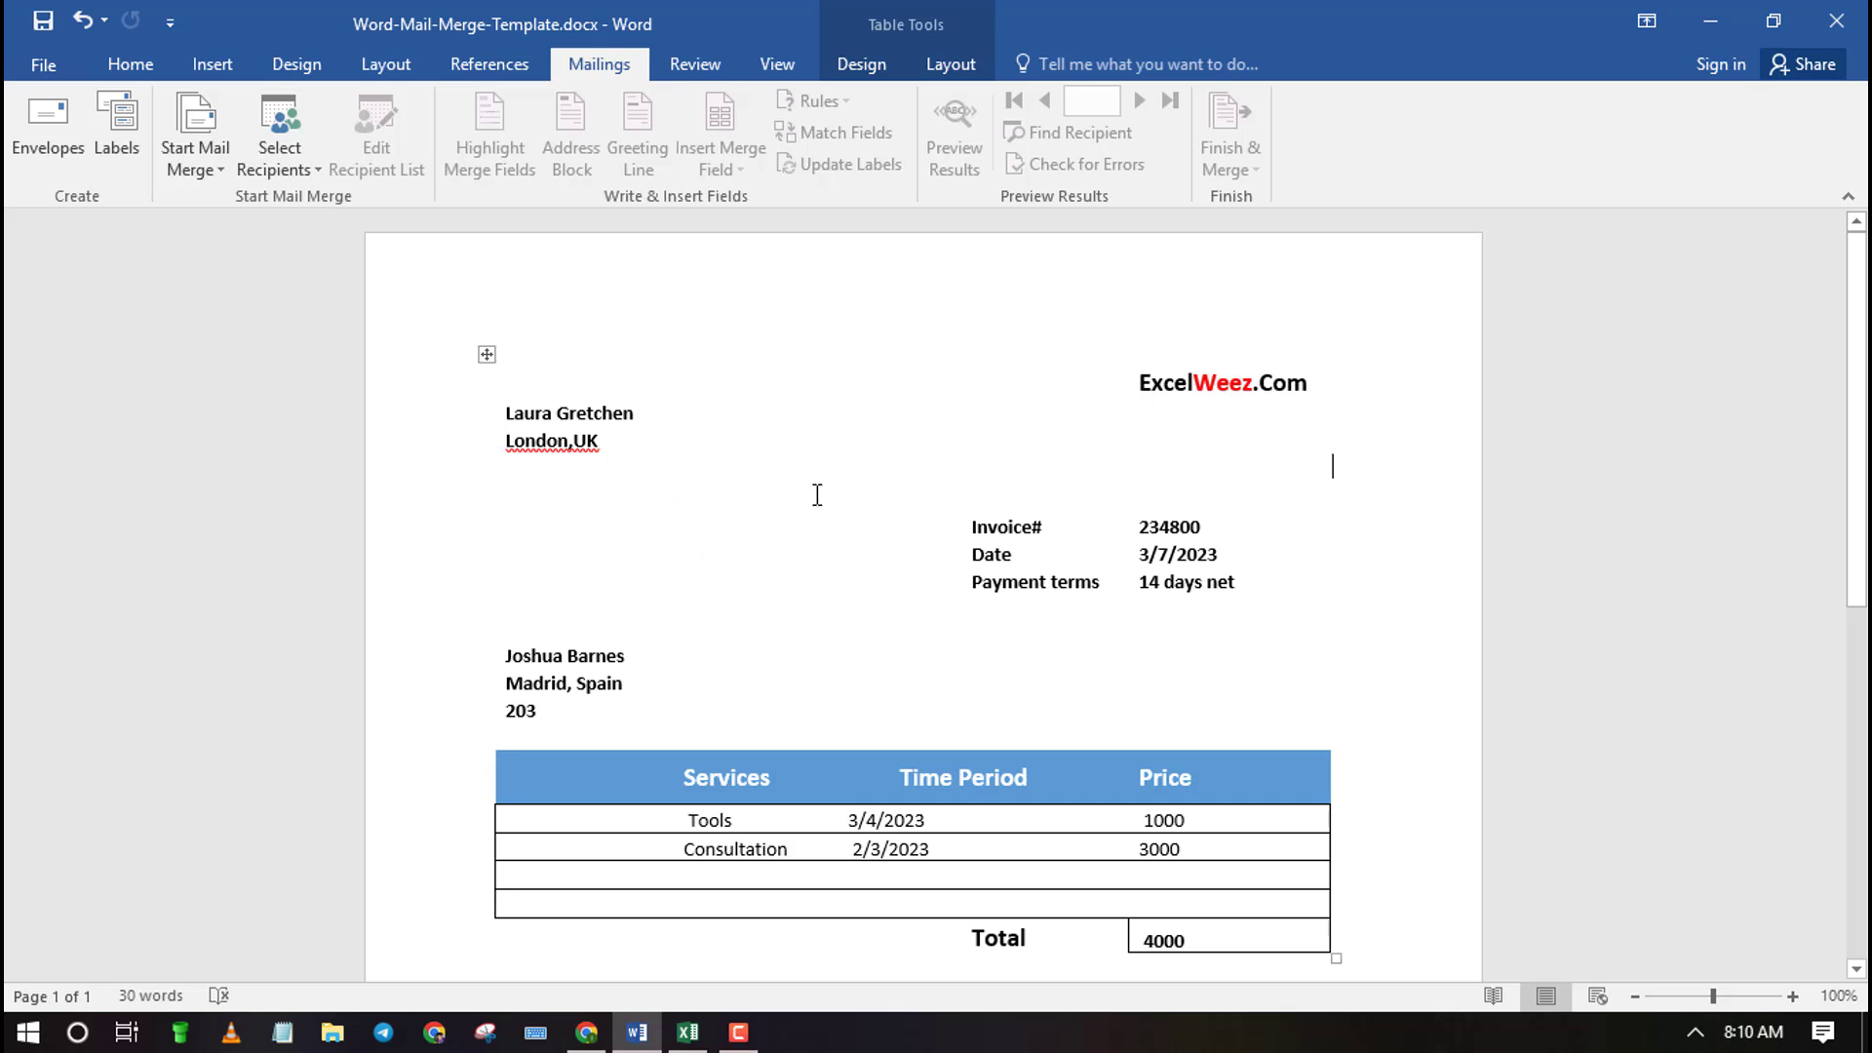
click(34, 62)
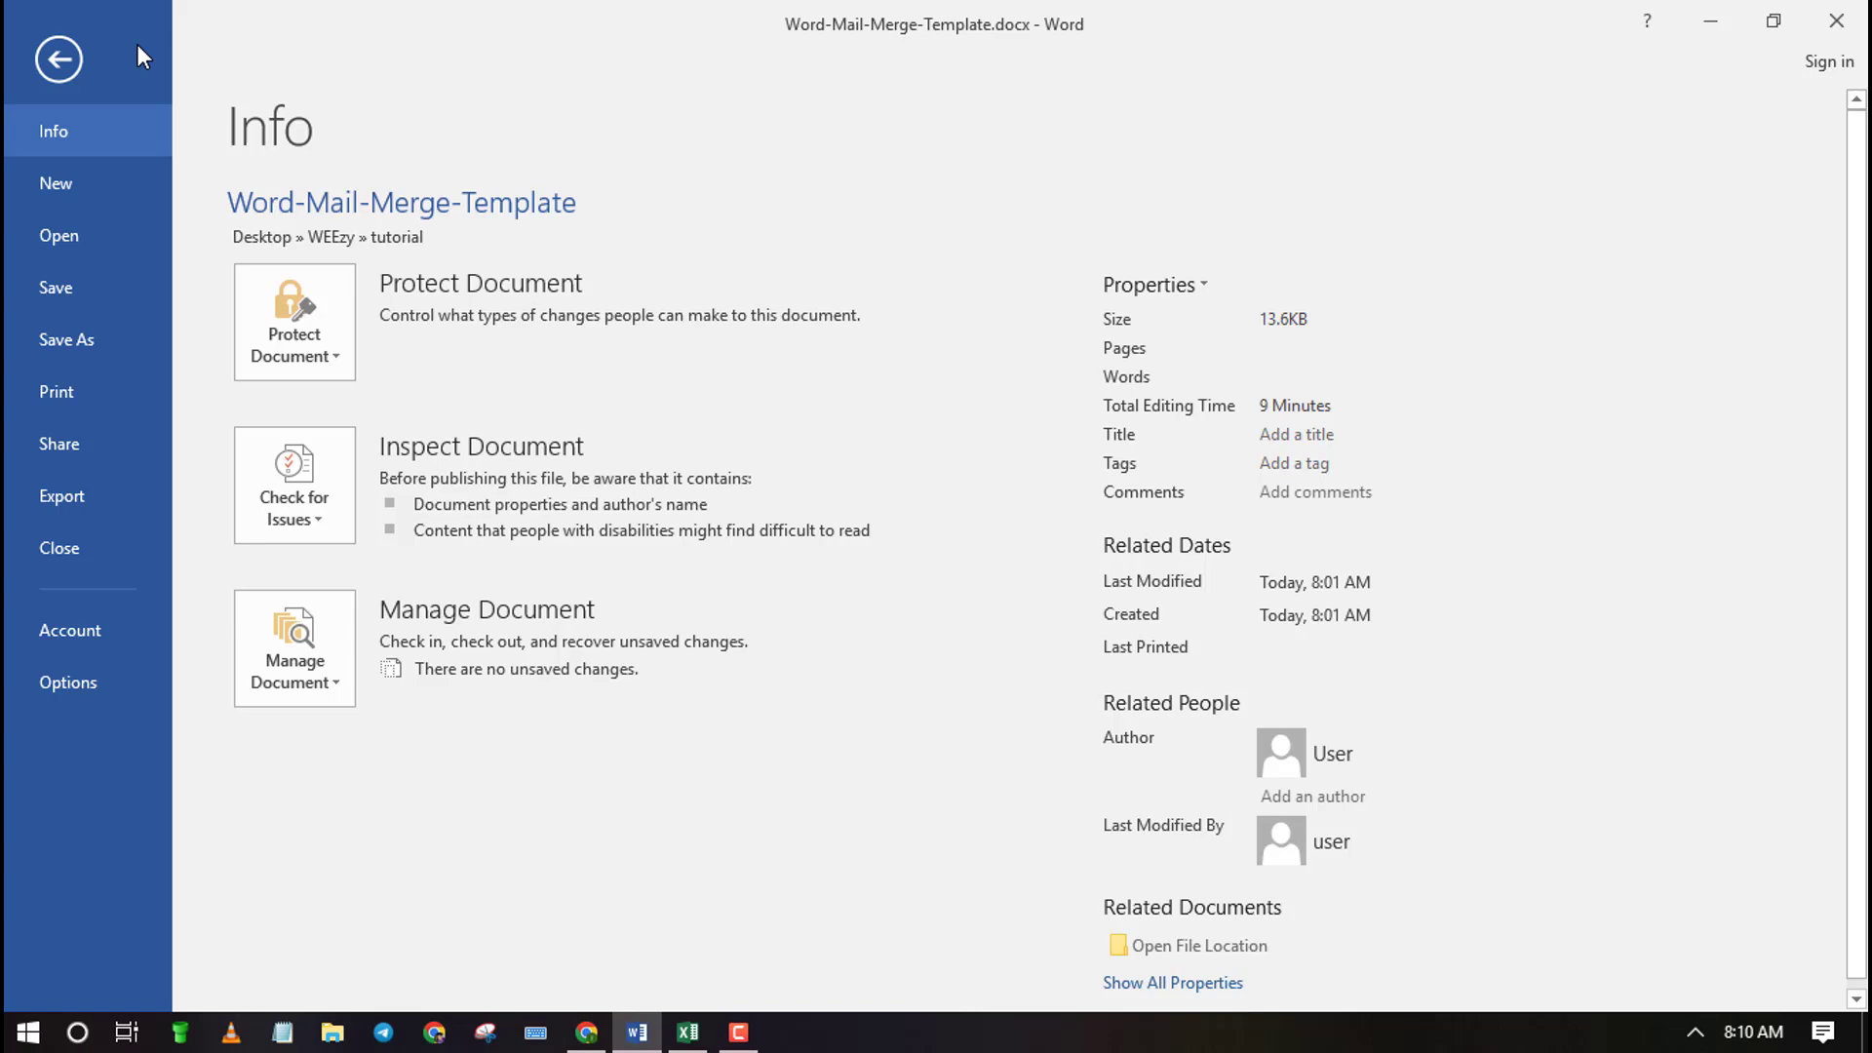
click(58, 55)
click(137, 62)
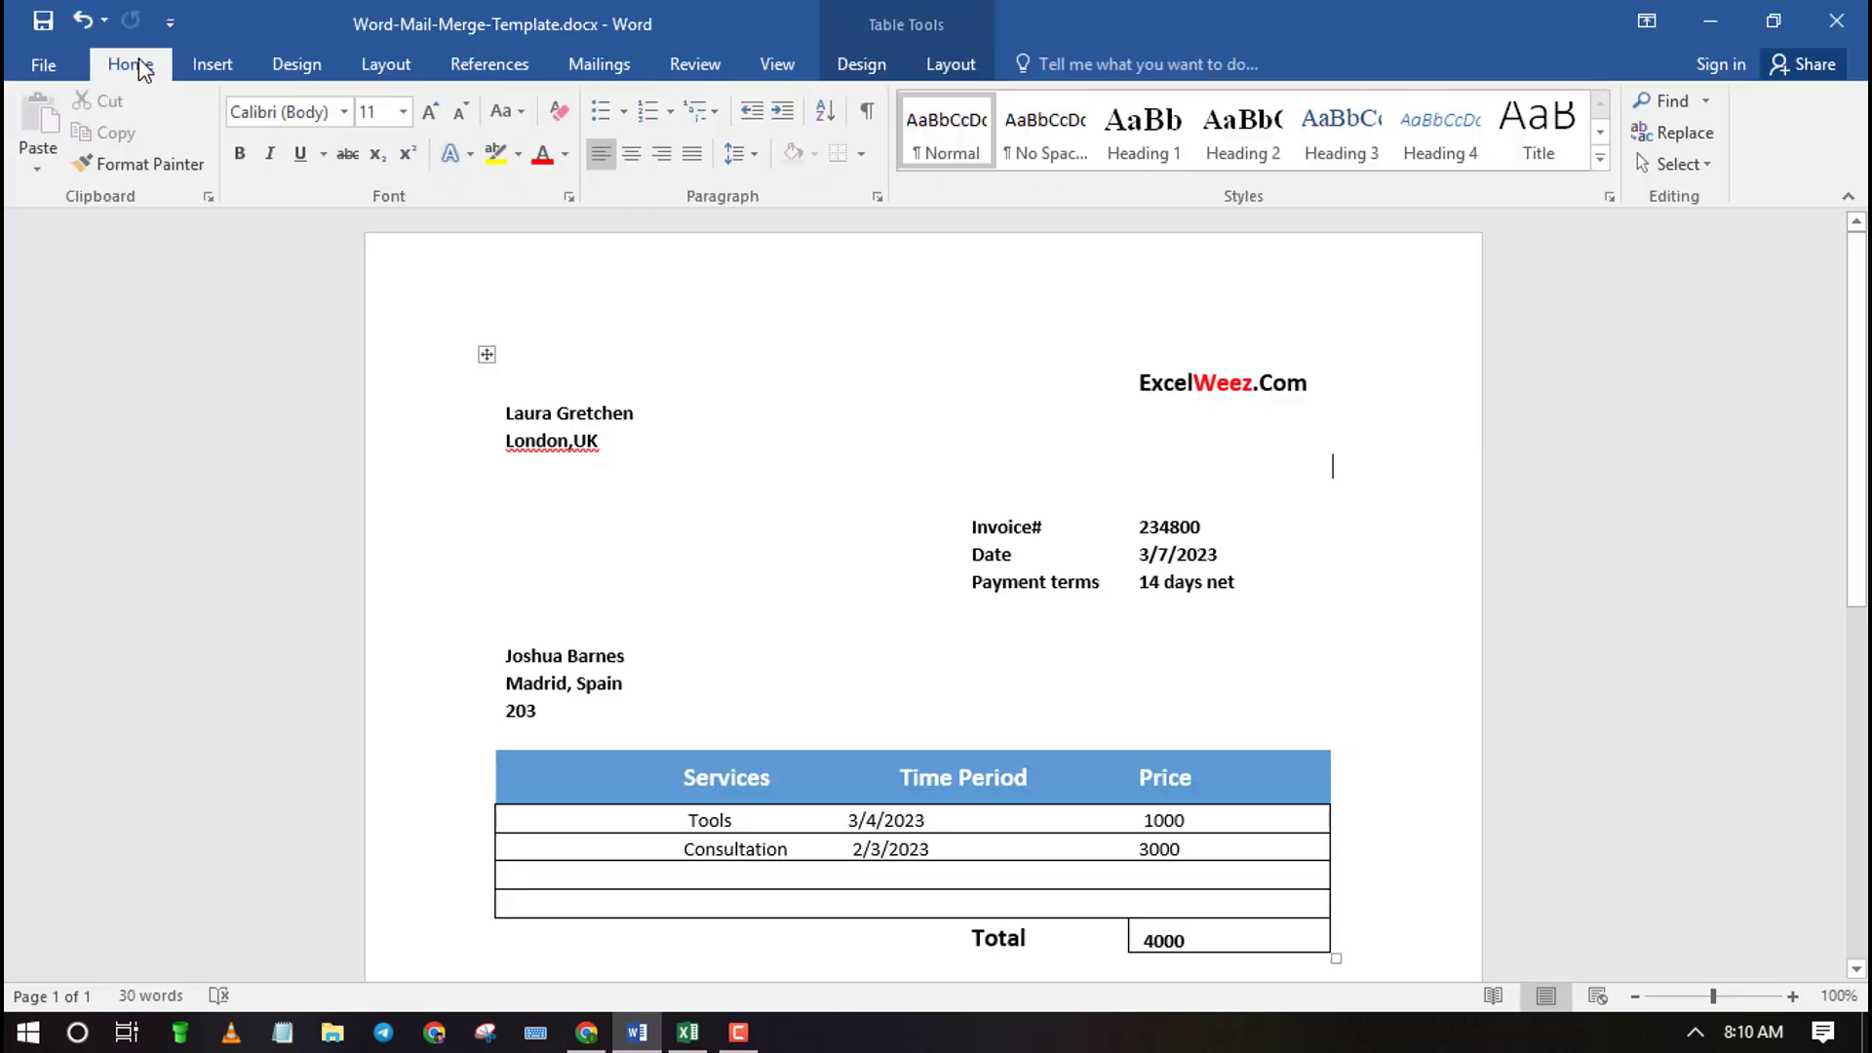
Start a Normal Word Document mail merge and bring up the recipient source options
click(605, 65)
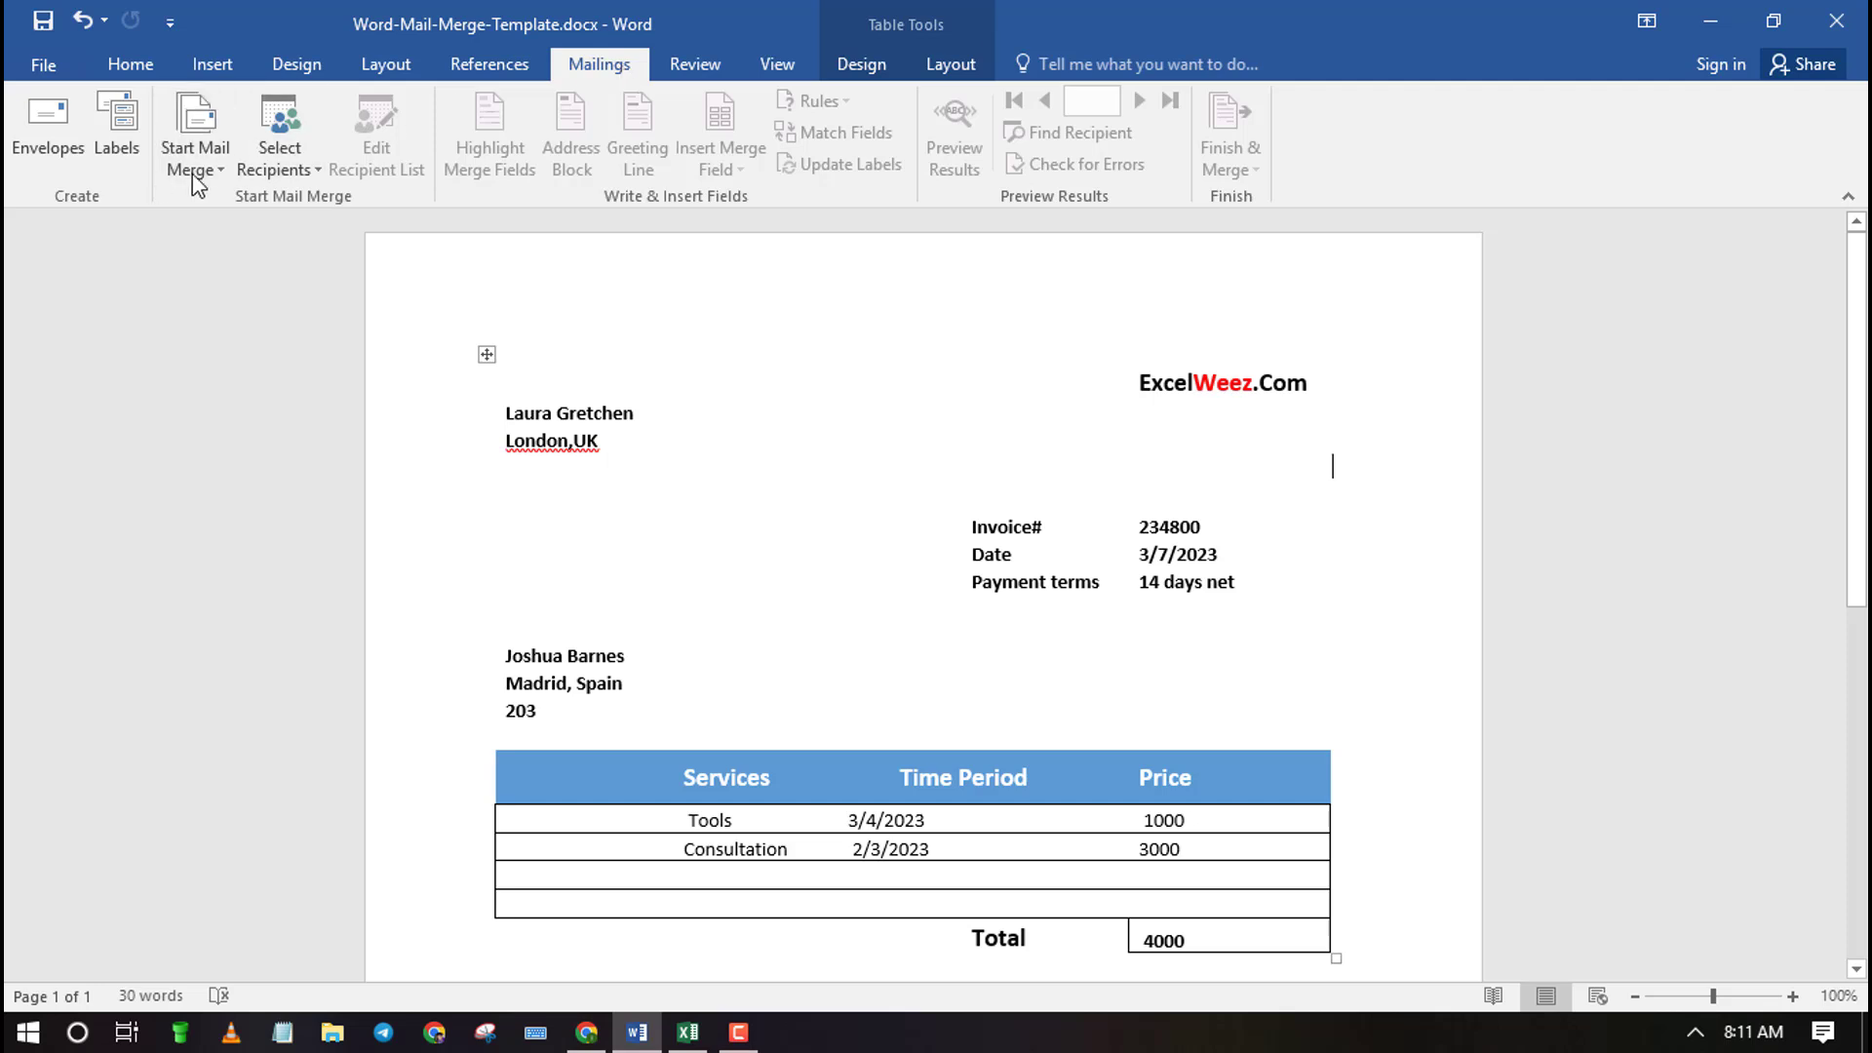
click(220, 169)
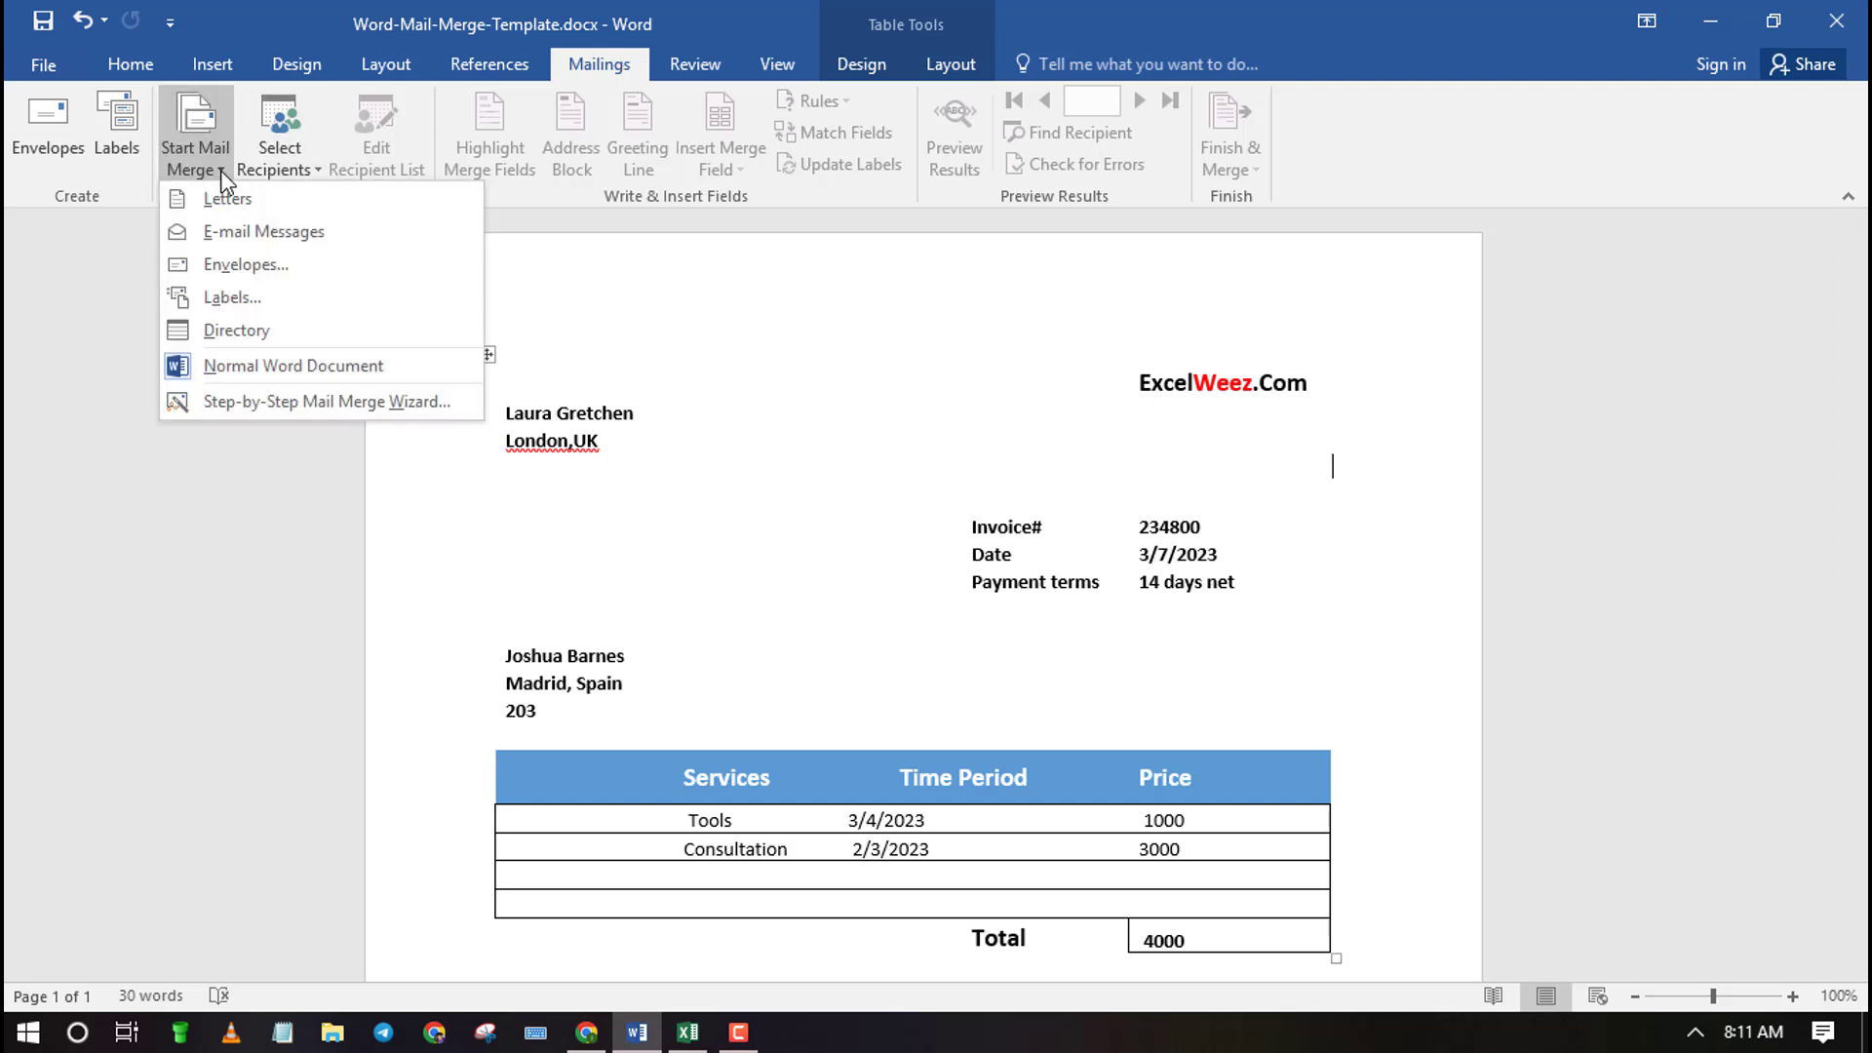
click(304, 366)
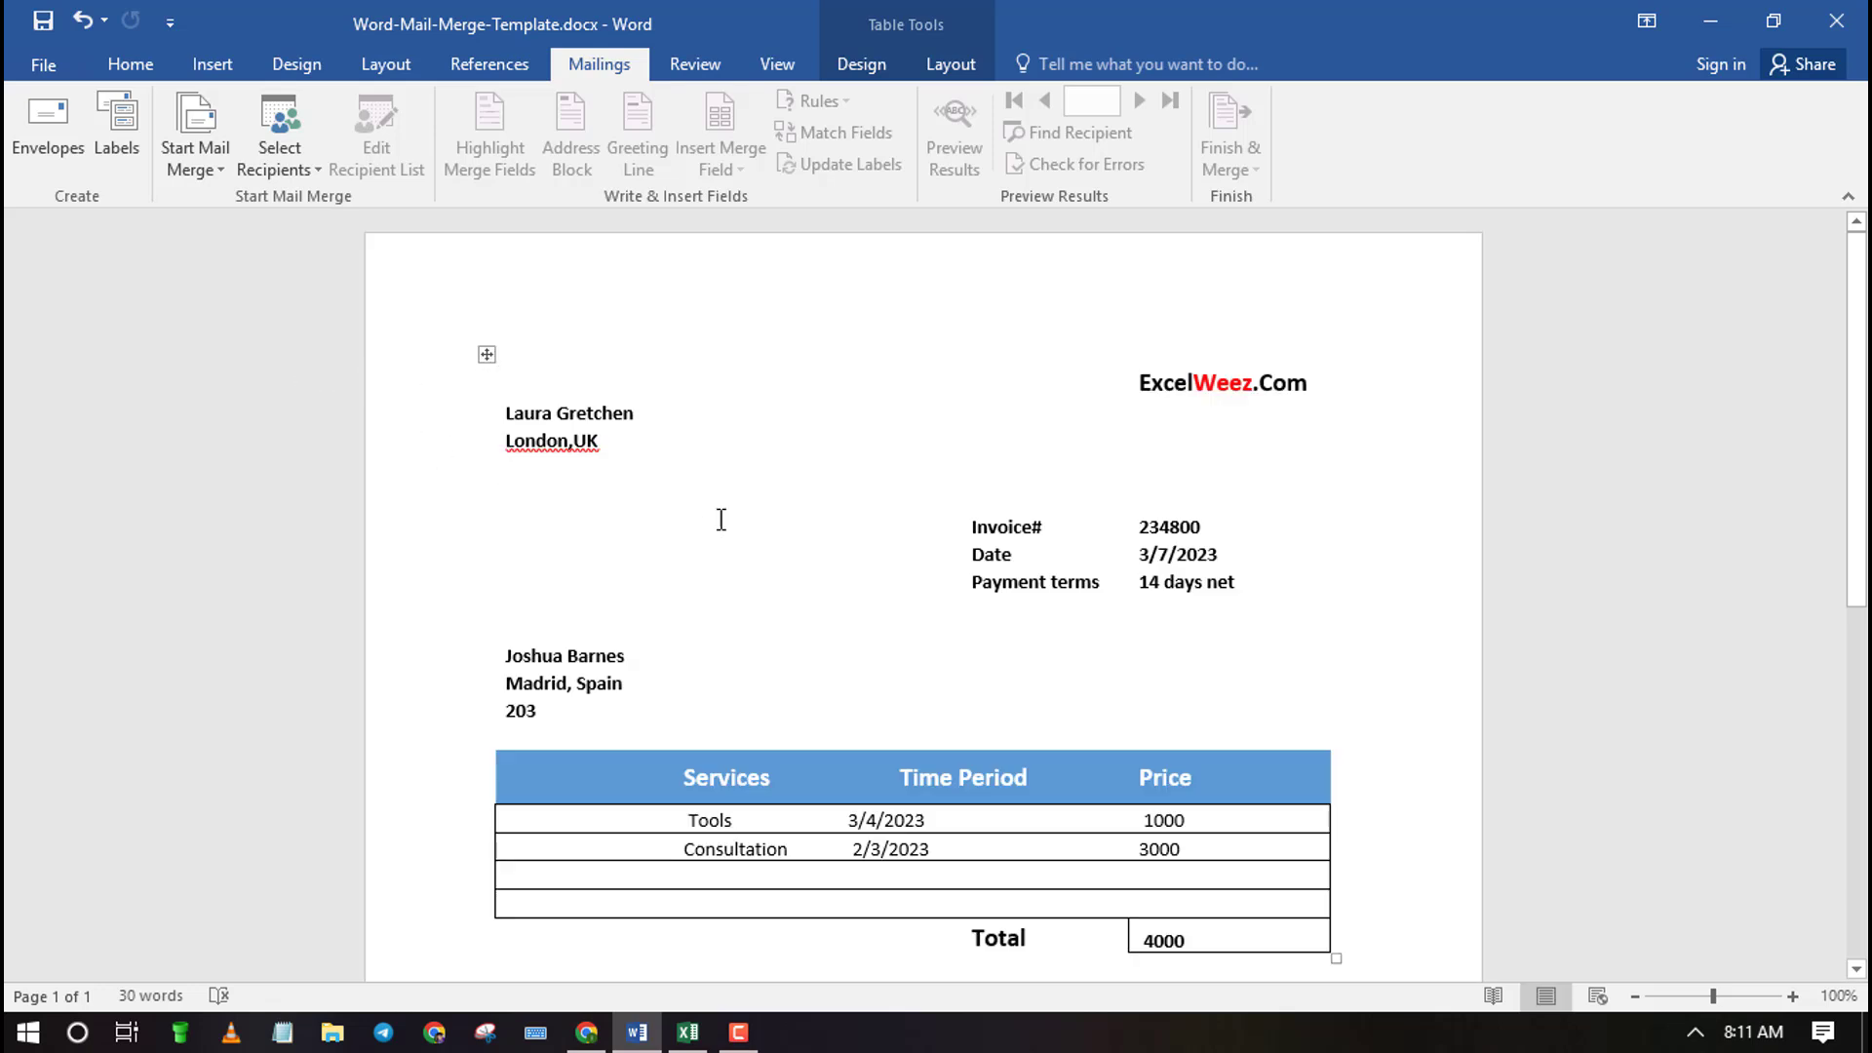
click(323, 182)
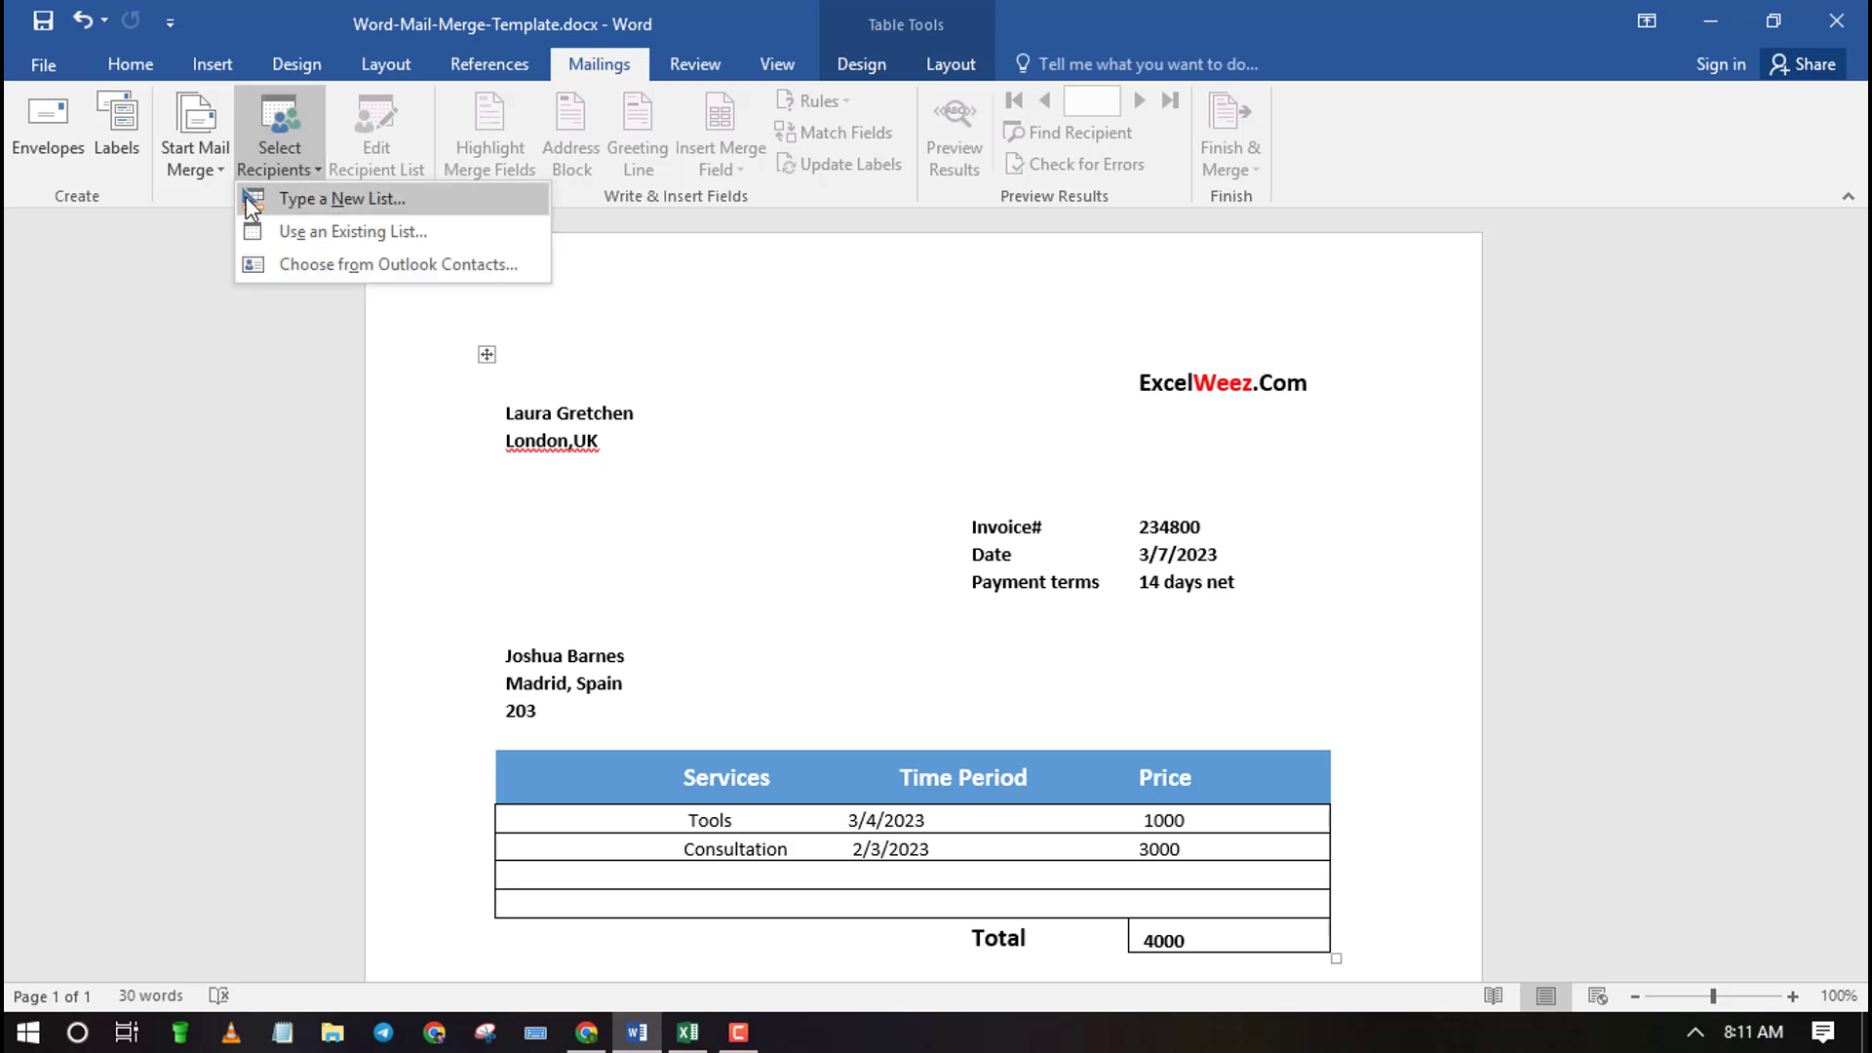
Choose to use an existing recipient list, glancing at the Excel workbook meanwhile
click(395, 234)
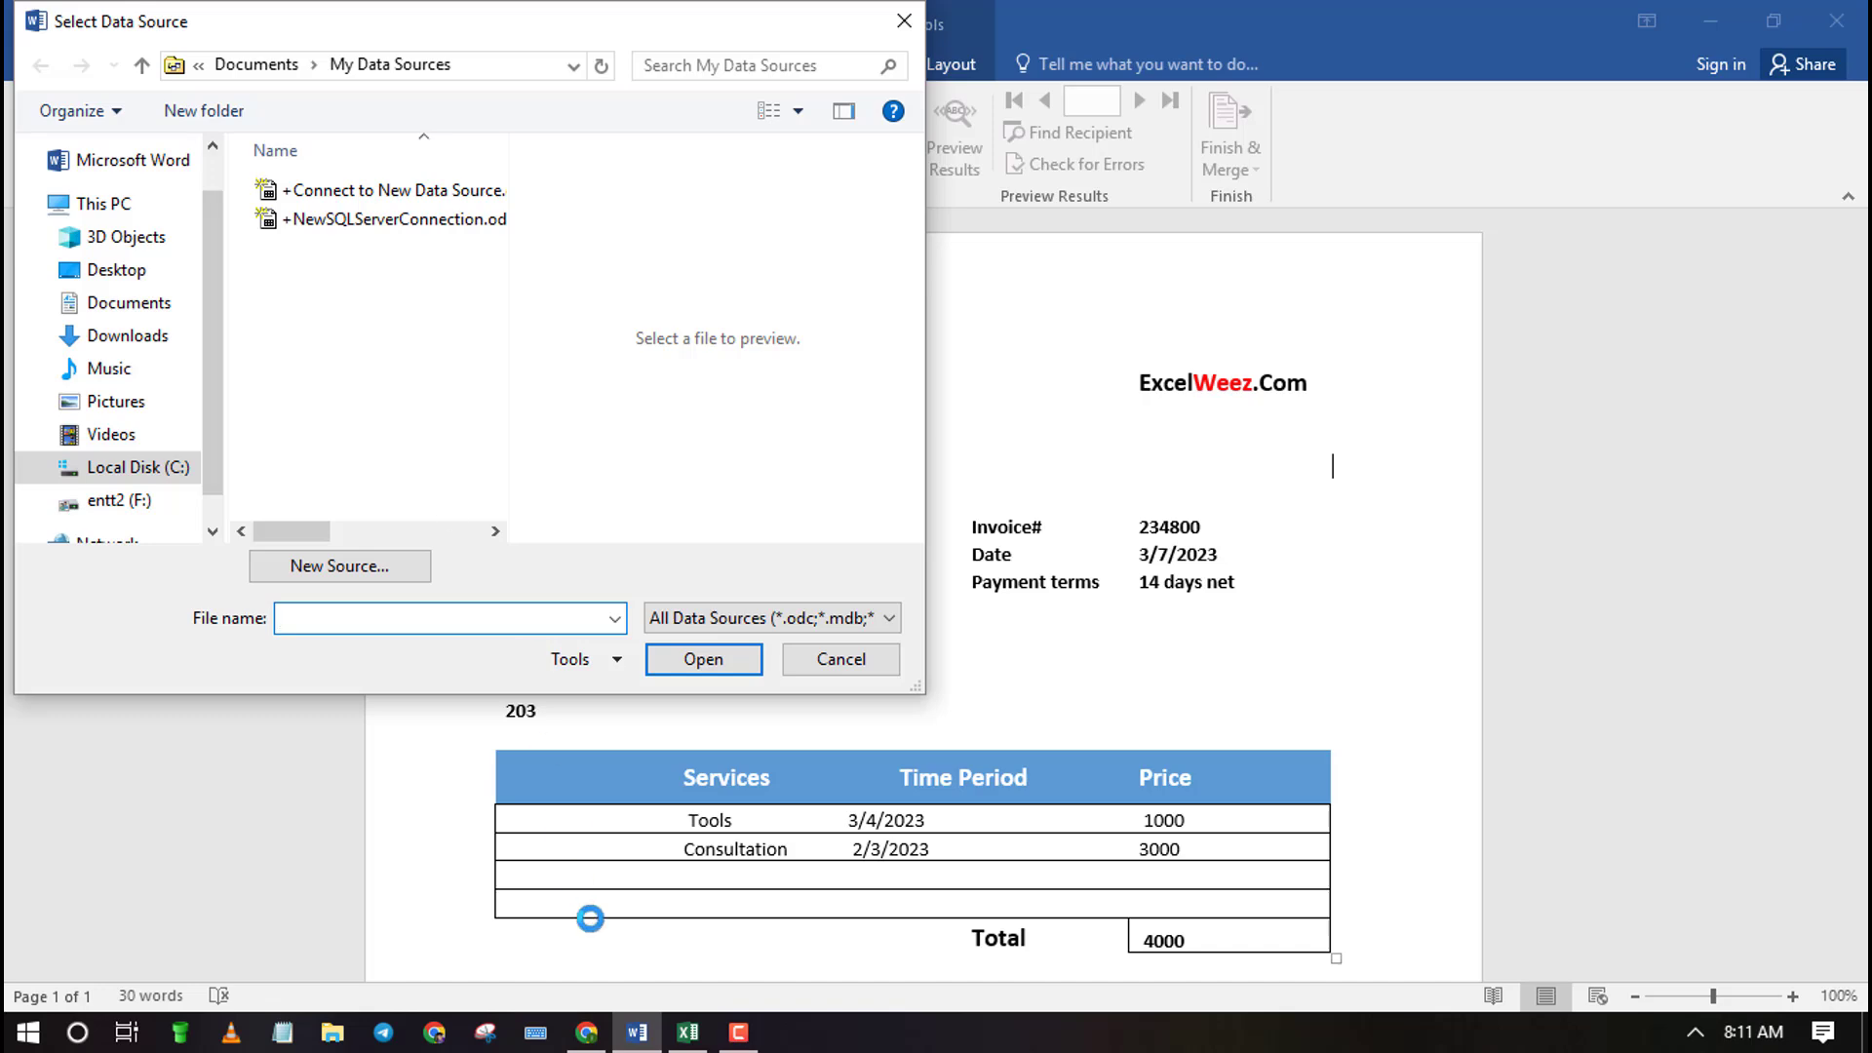
click(683, 1032)
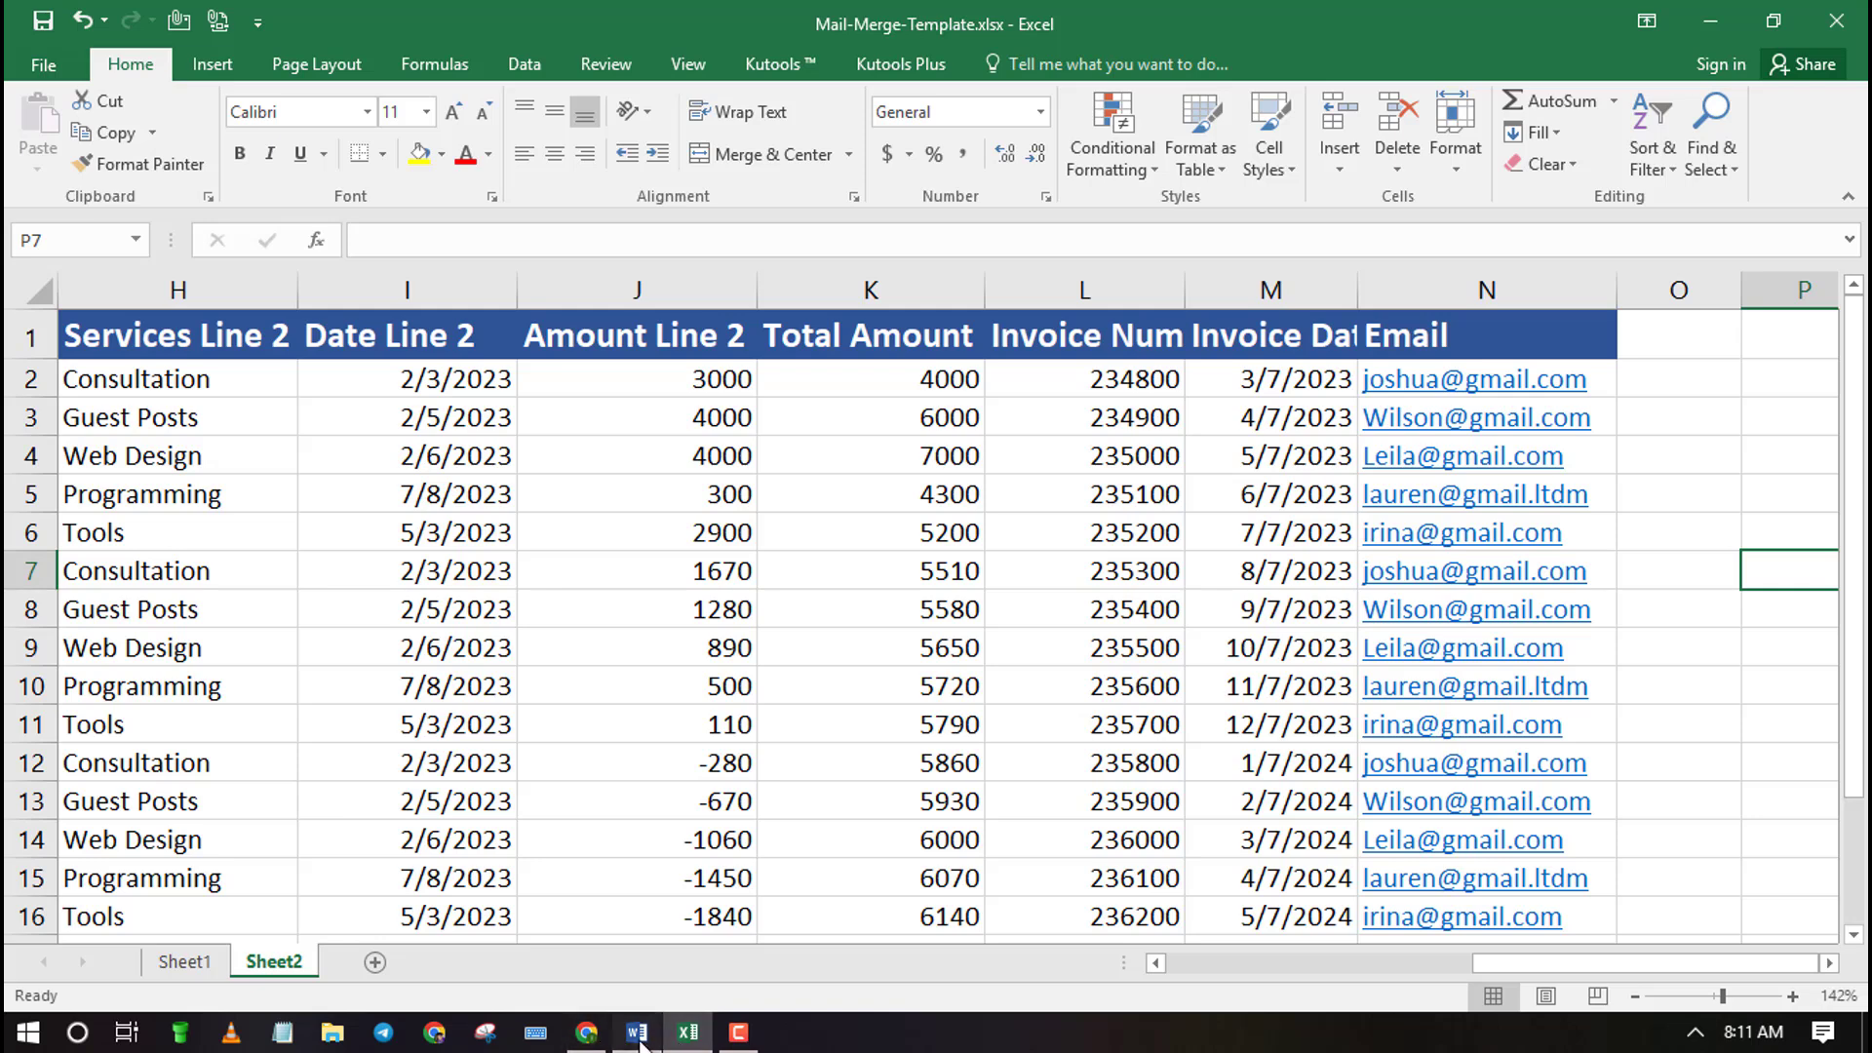
click(637, 1032)
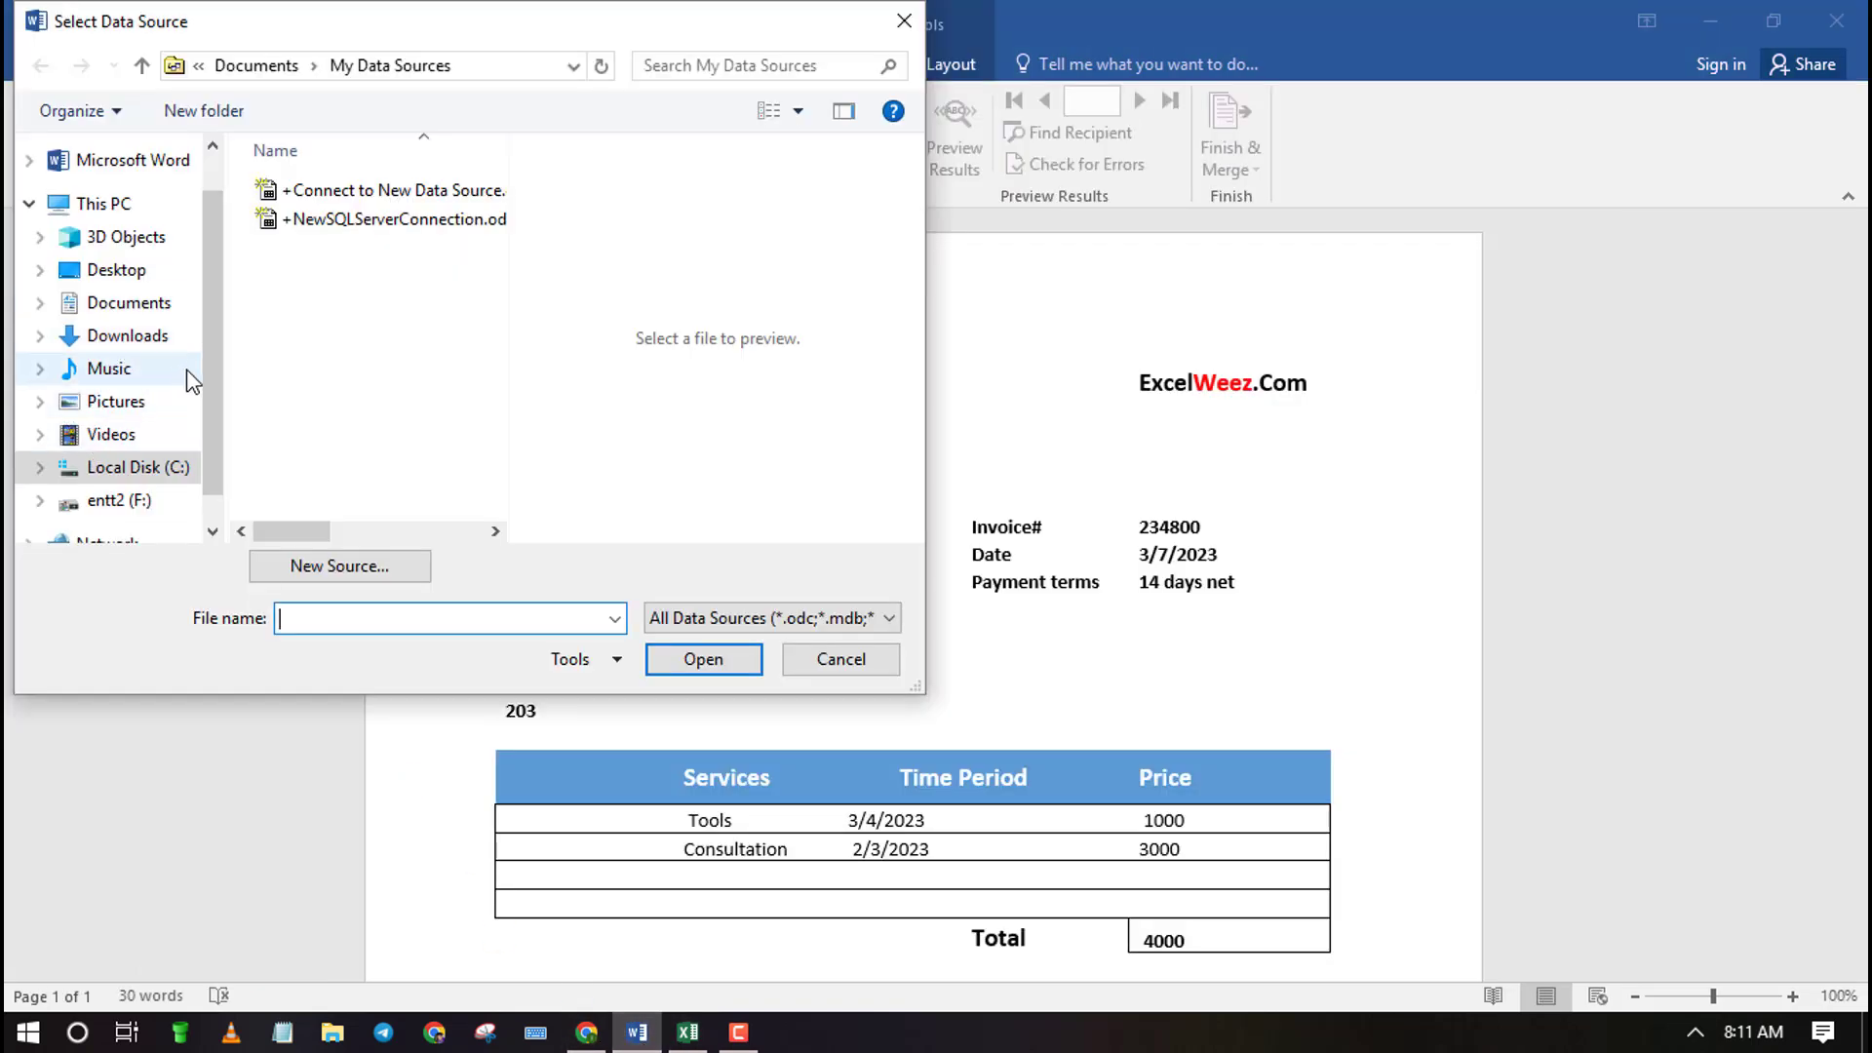
Browse to the Desktop > WEEzy > tutorial folder in Select Data Source
click(131, 276)
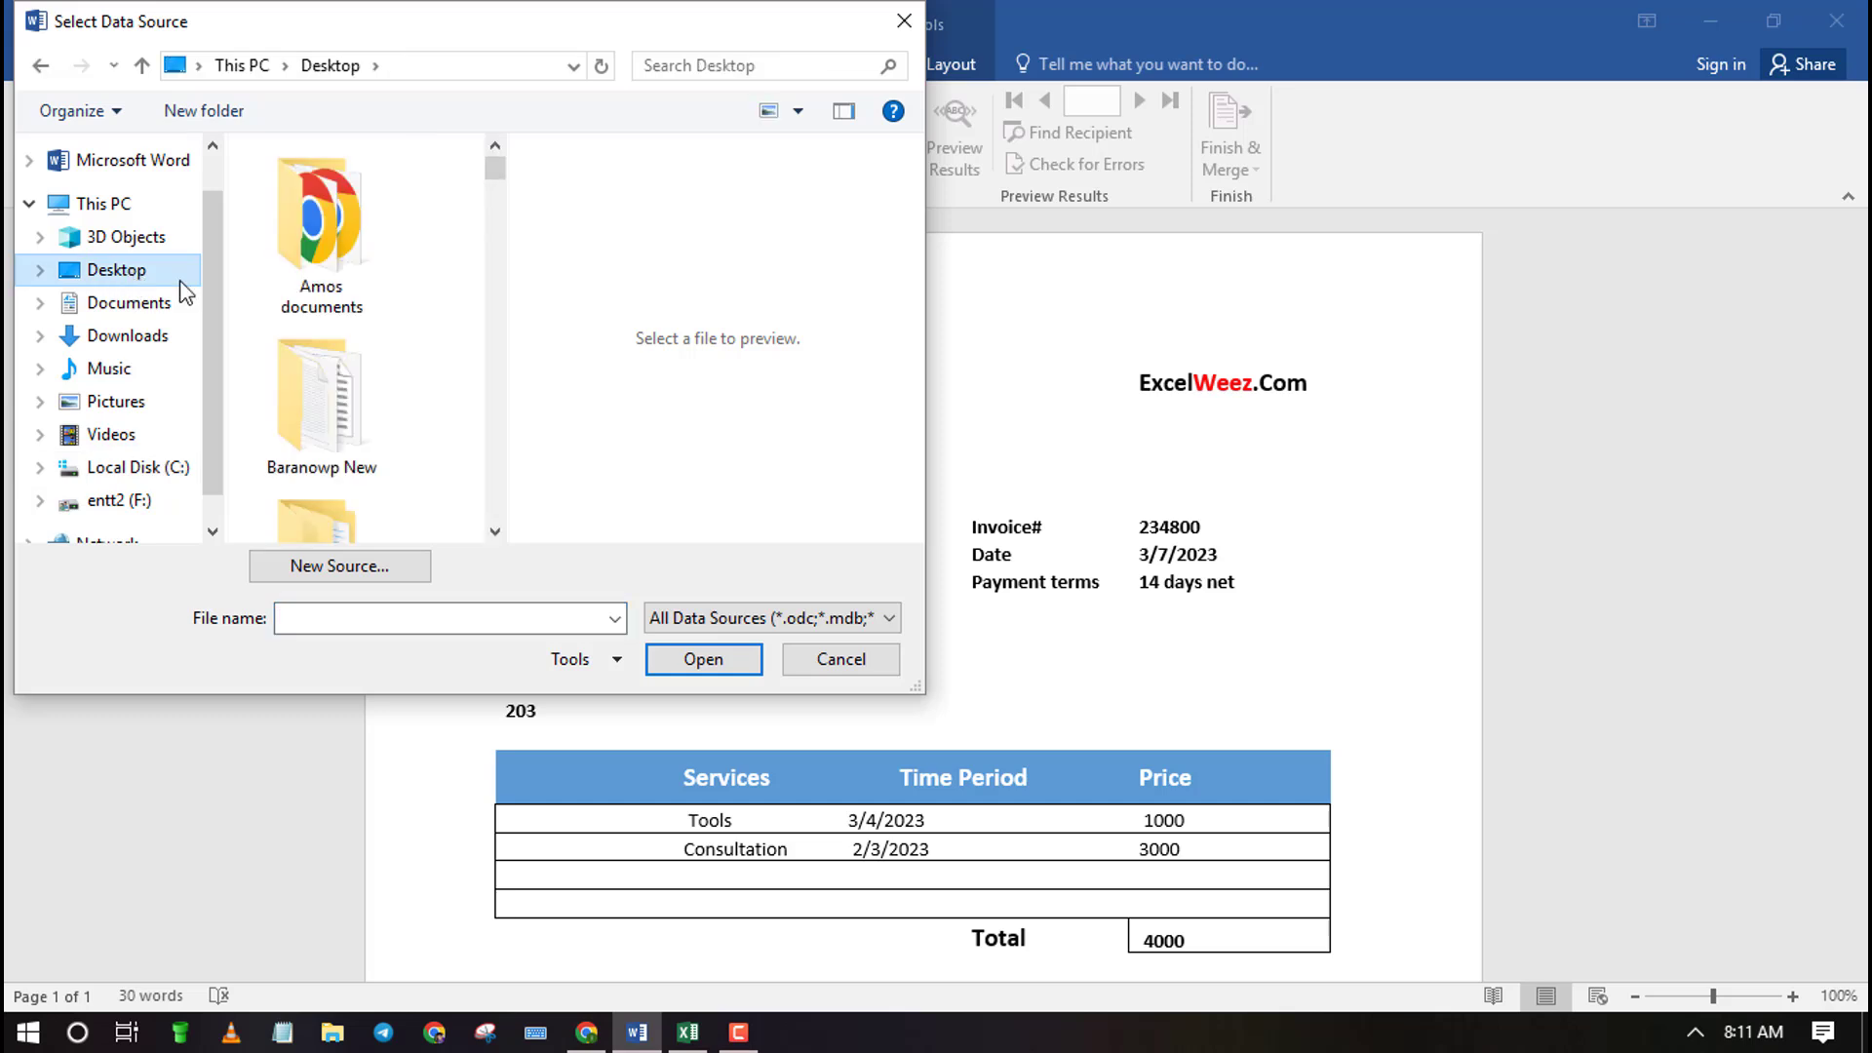
scroll(398, 285, down, 3)
scroll(397, 288, down, 3)
scroll(398, 289, down, 3)
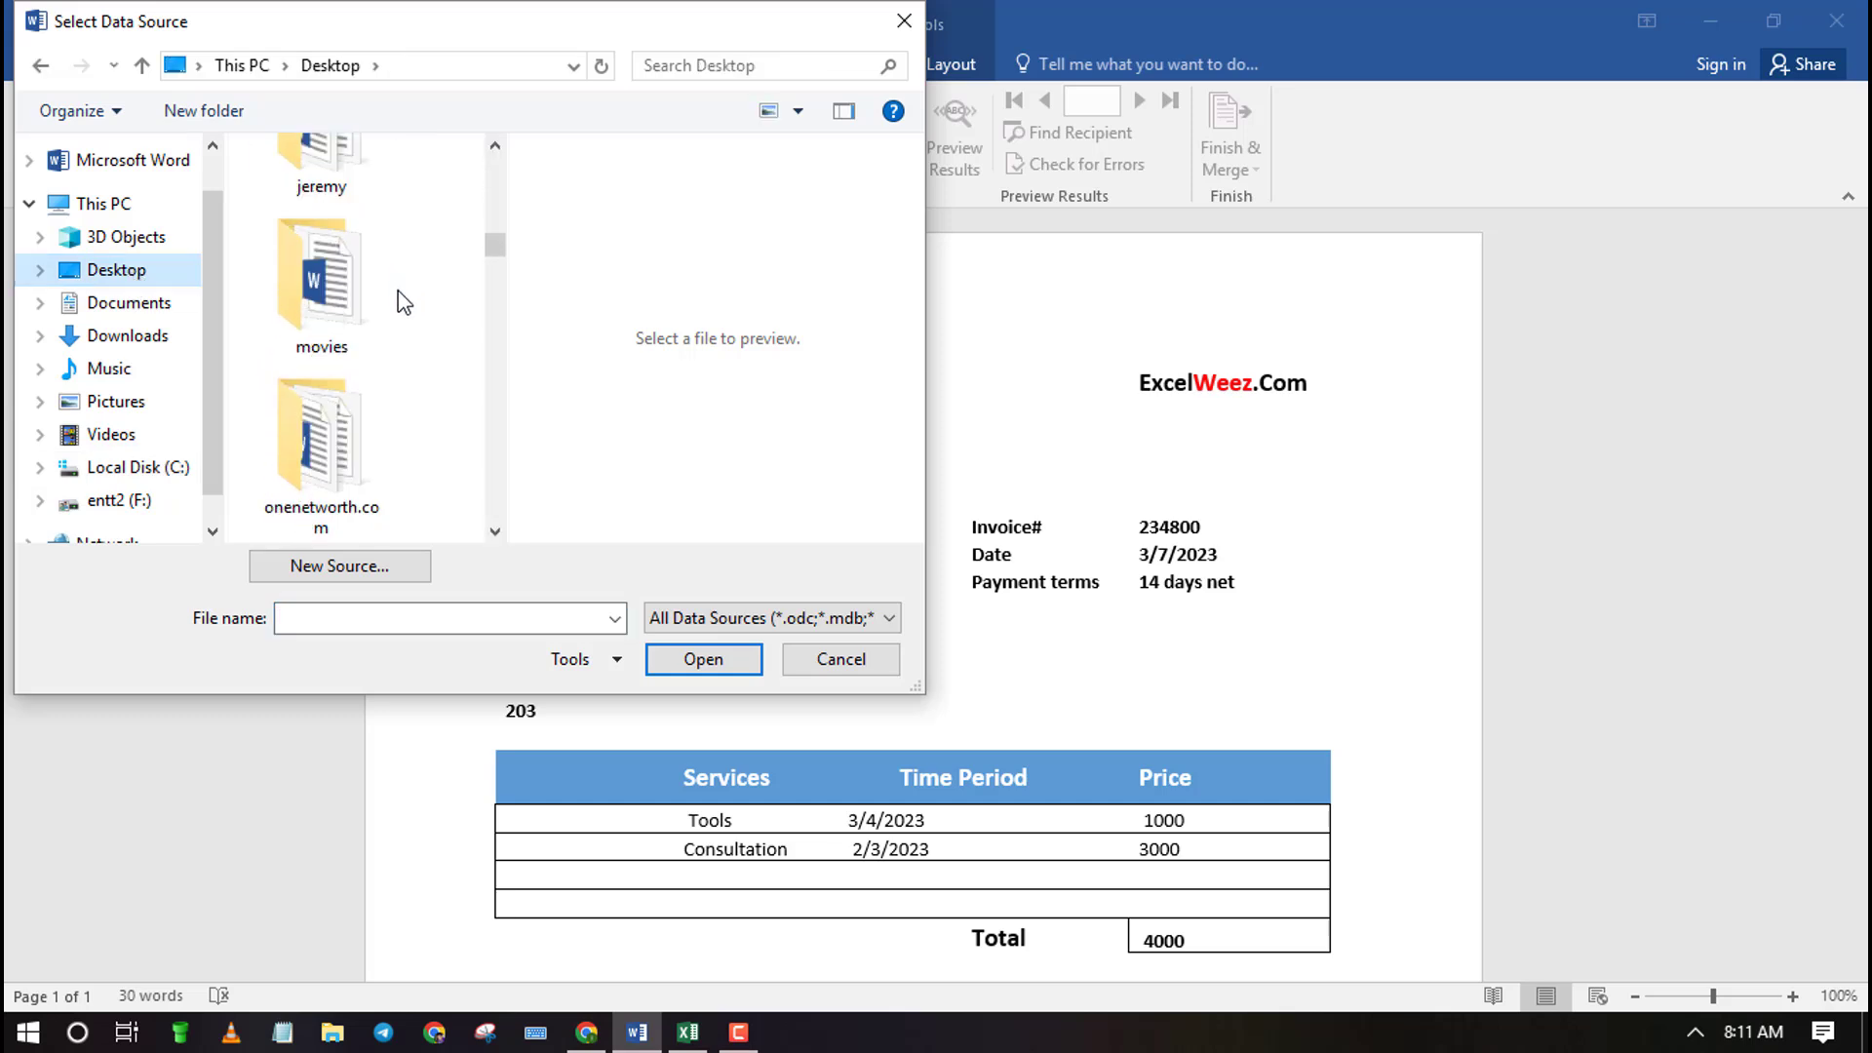
scroll(398, 288, down, 2)
scroll(398, 288, down, 3)
scroll(398, 288, down, 2)
scroll(398, 289, down, 2)
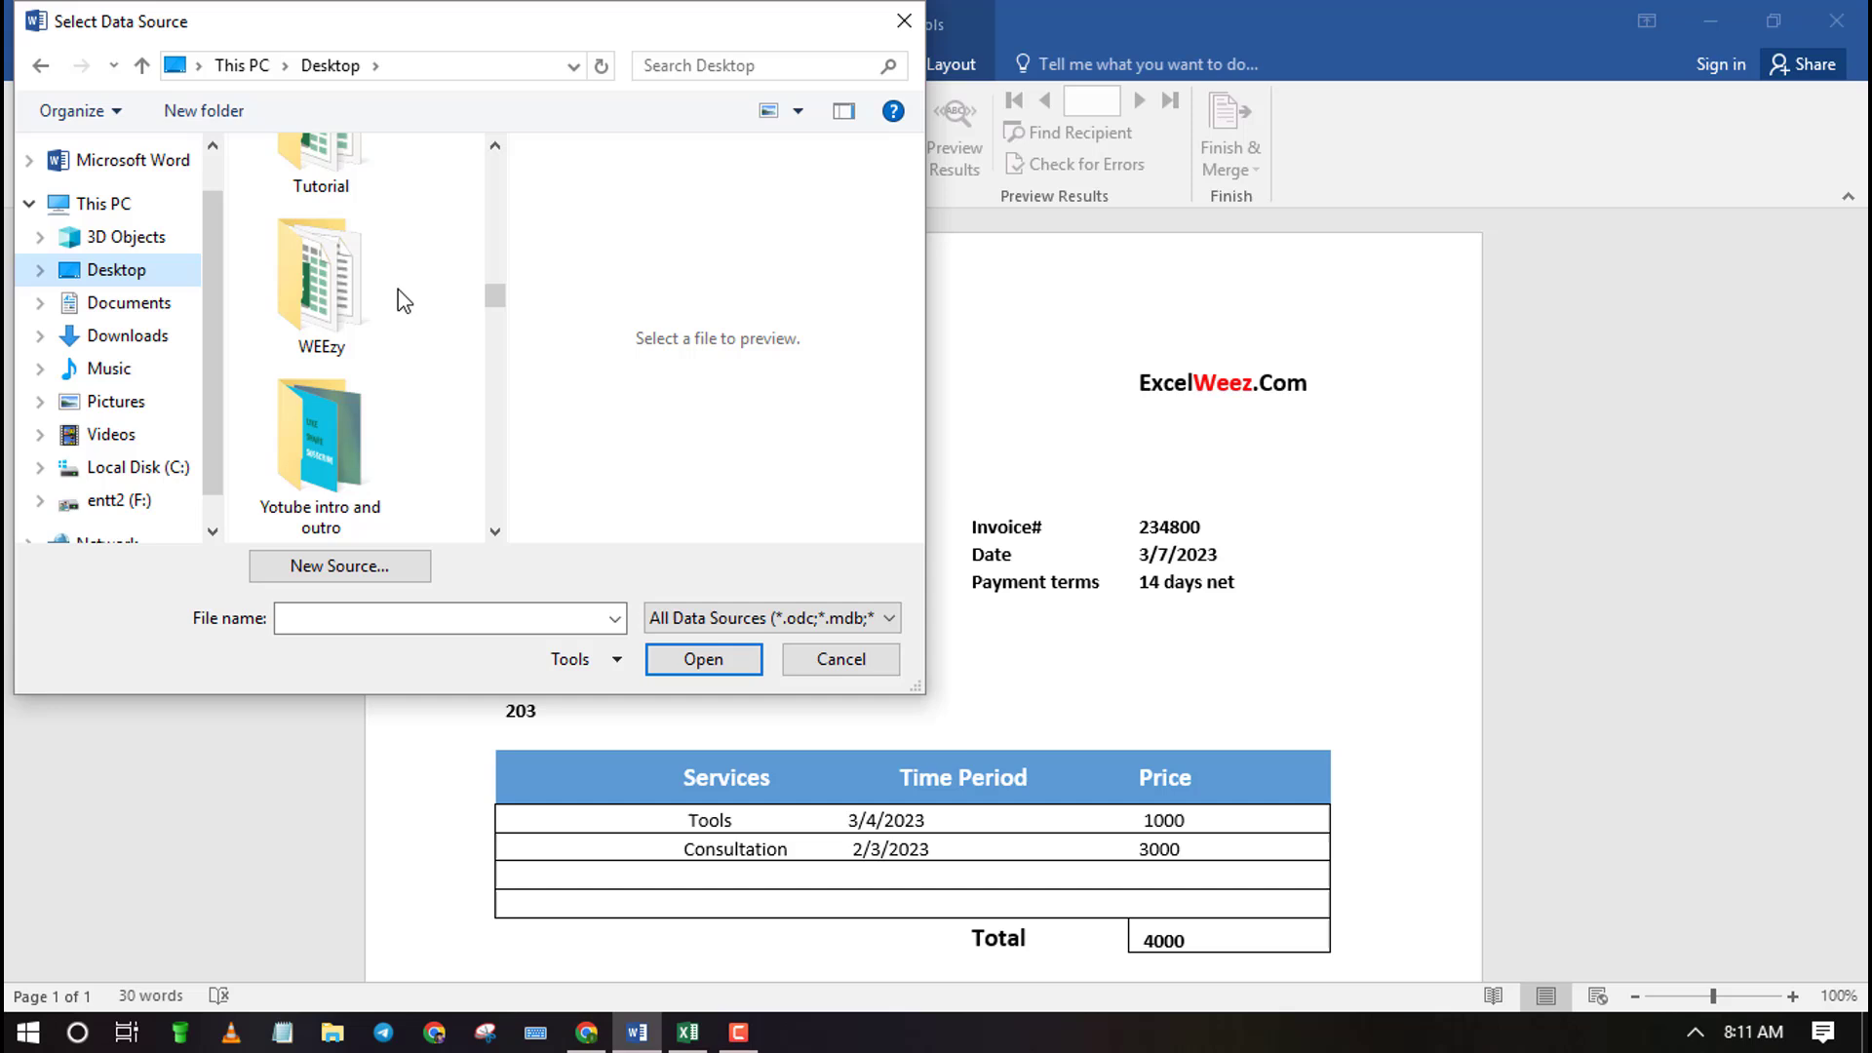
click(346, 302)
double_click(346, 303)
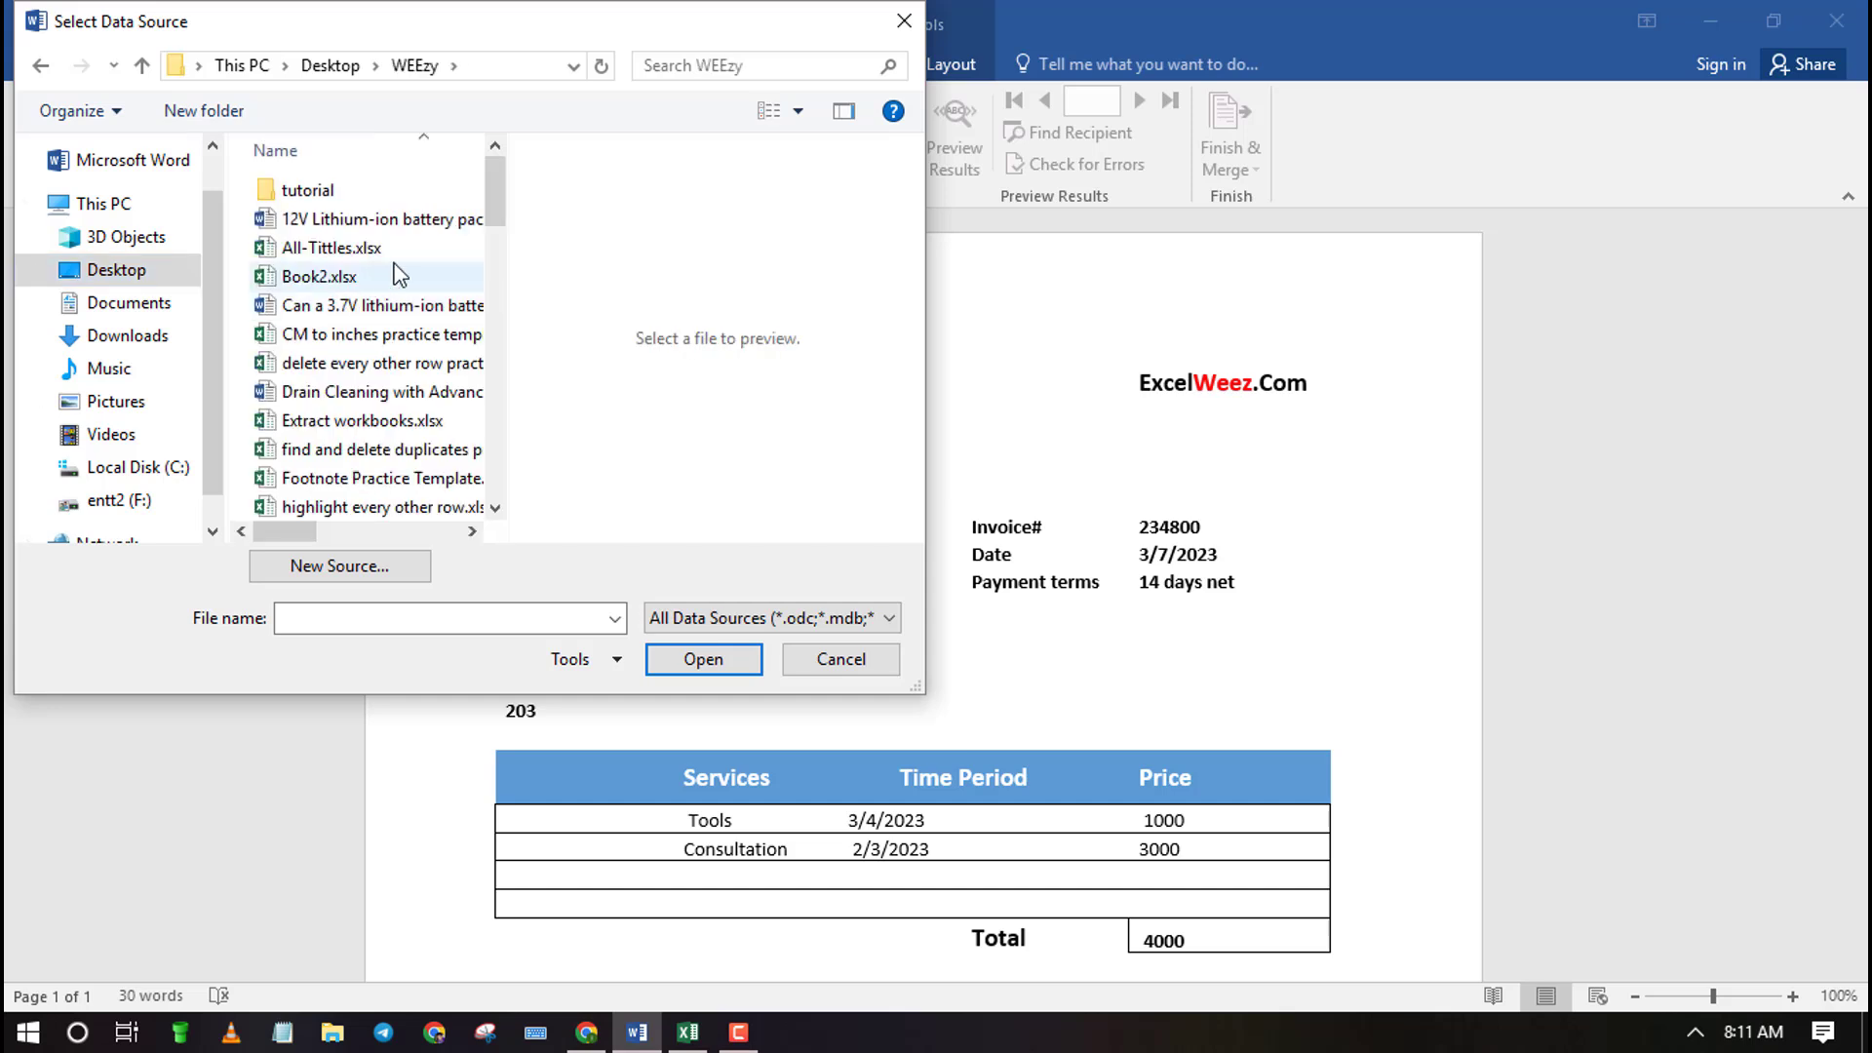
double_click(383, 200)
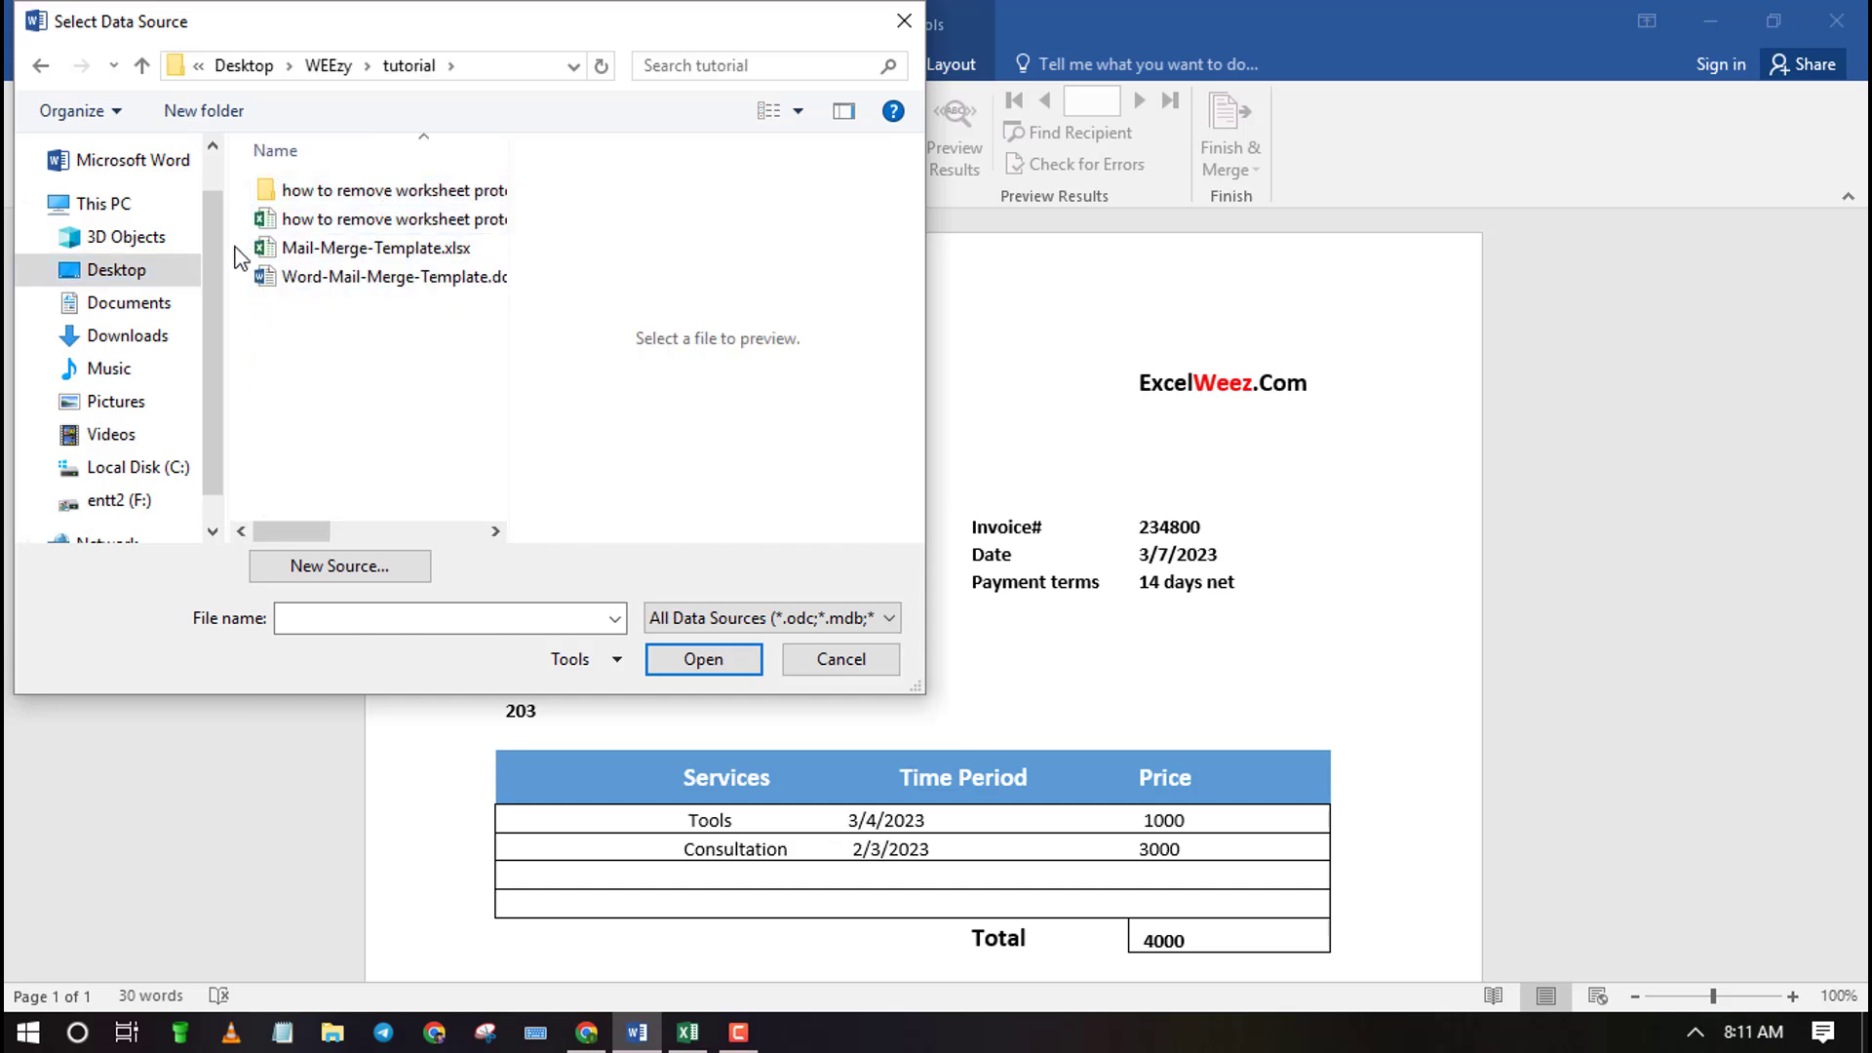
Select Mail-Merge-Template.xlsx, checking its data in Excel
click(390, 249)
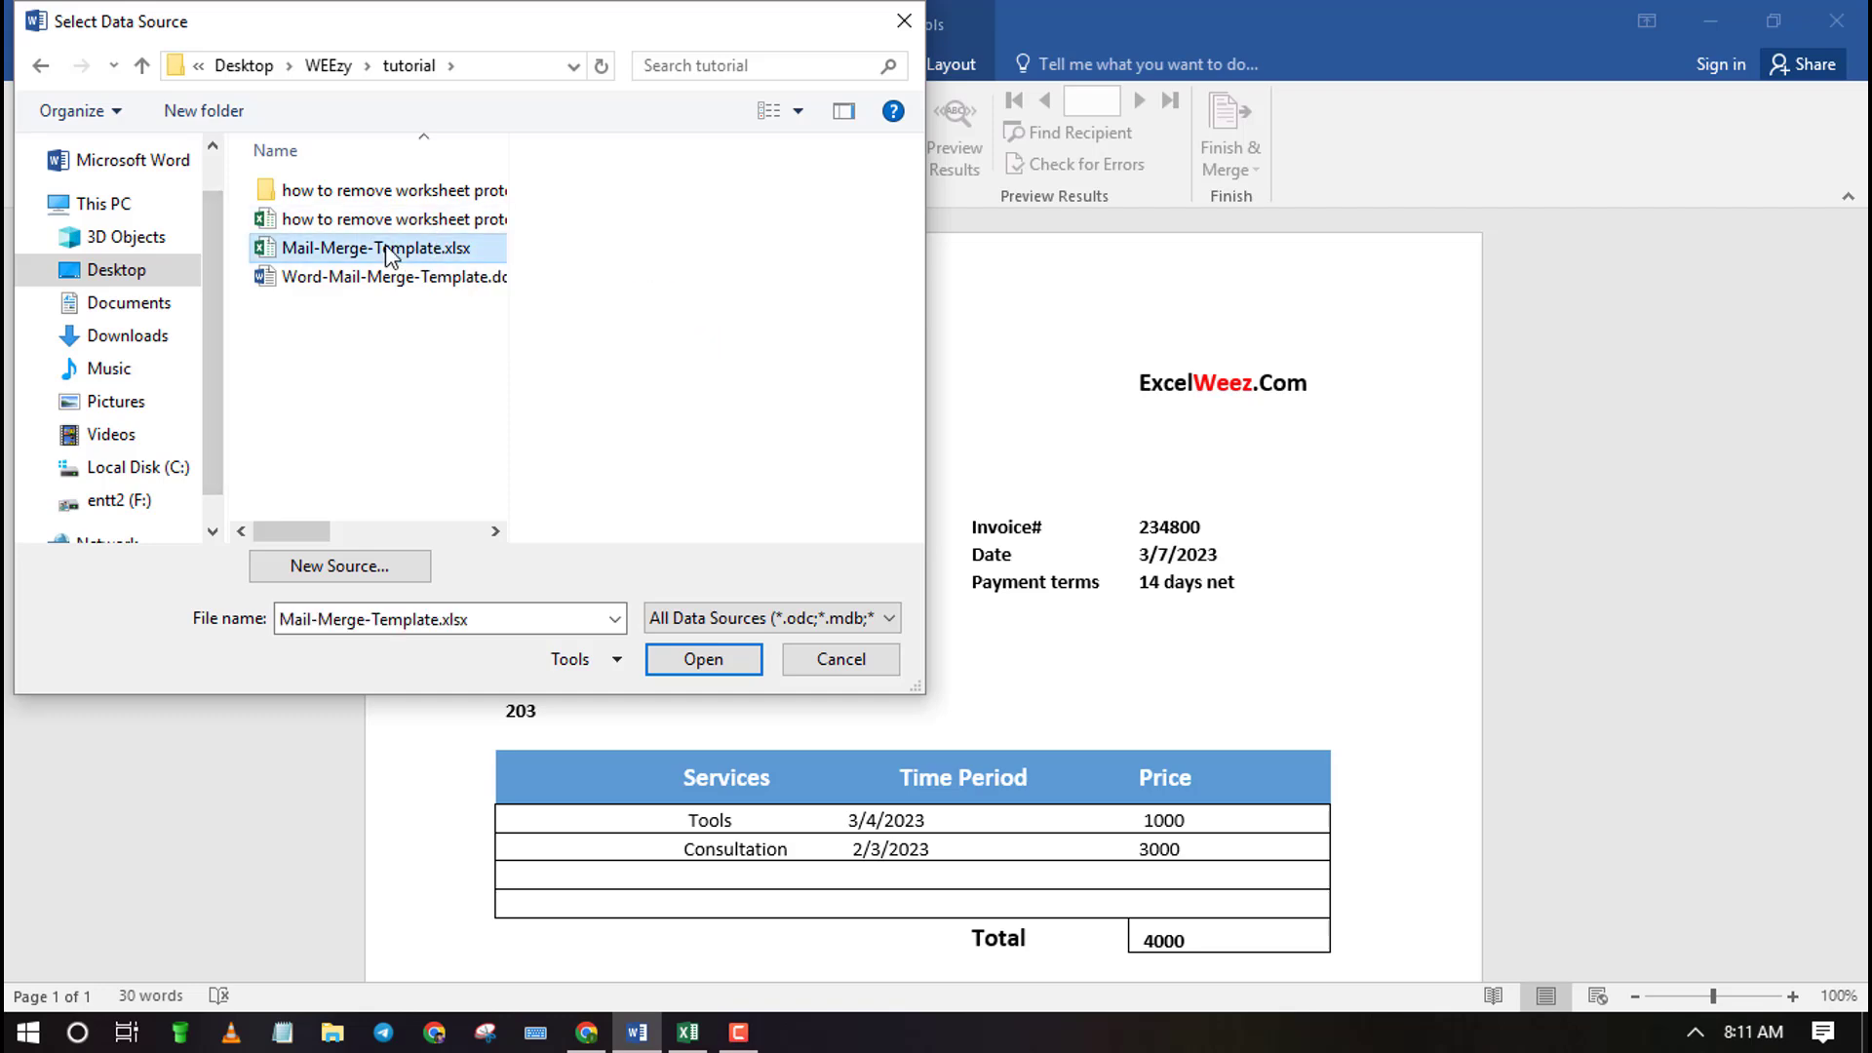
click(679, 659)
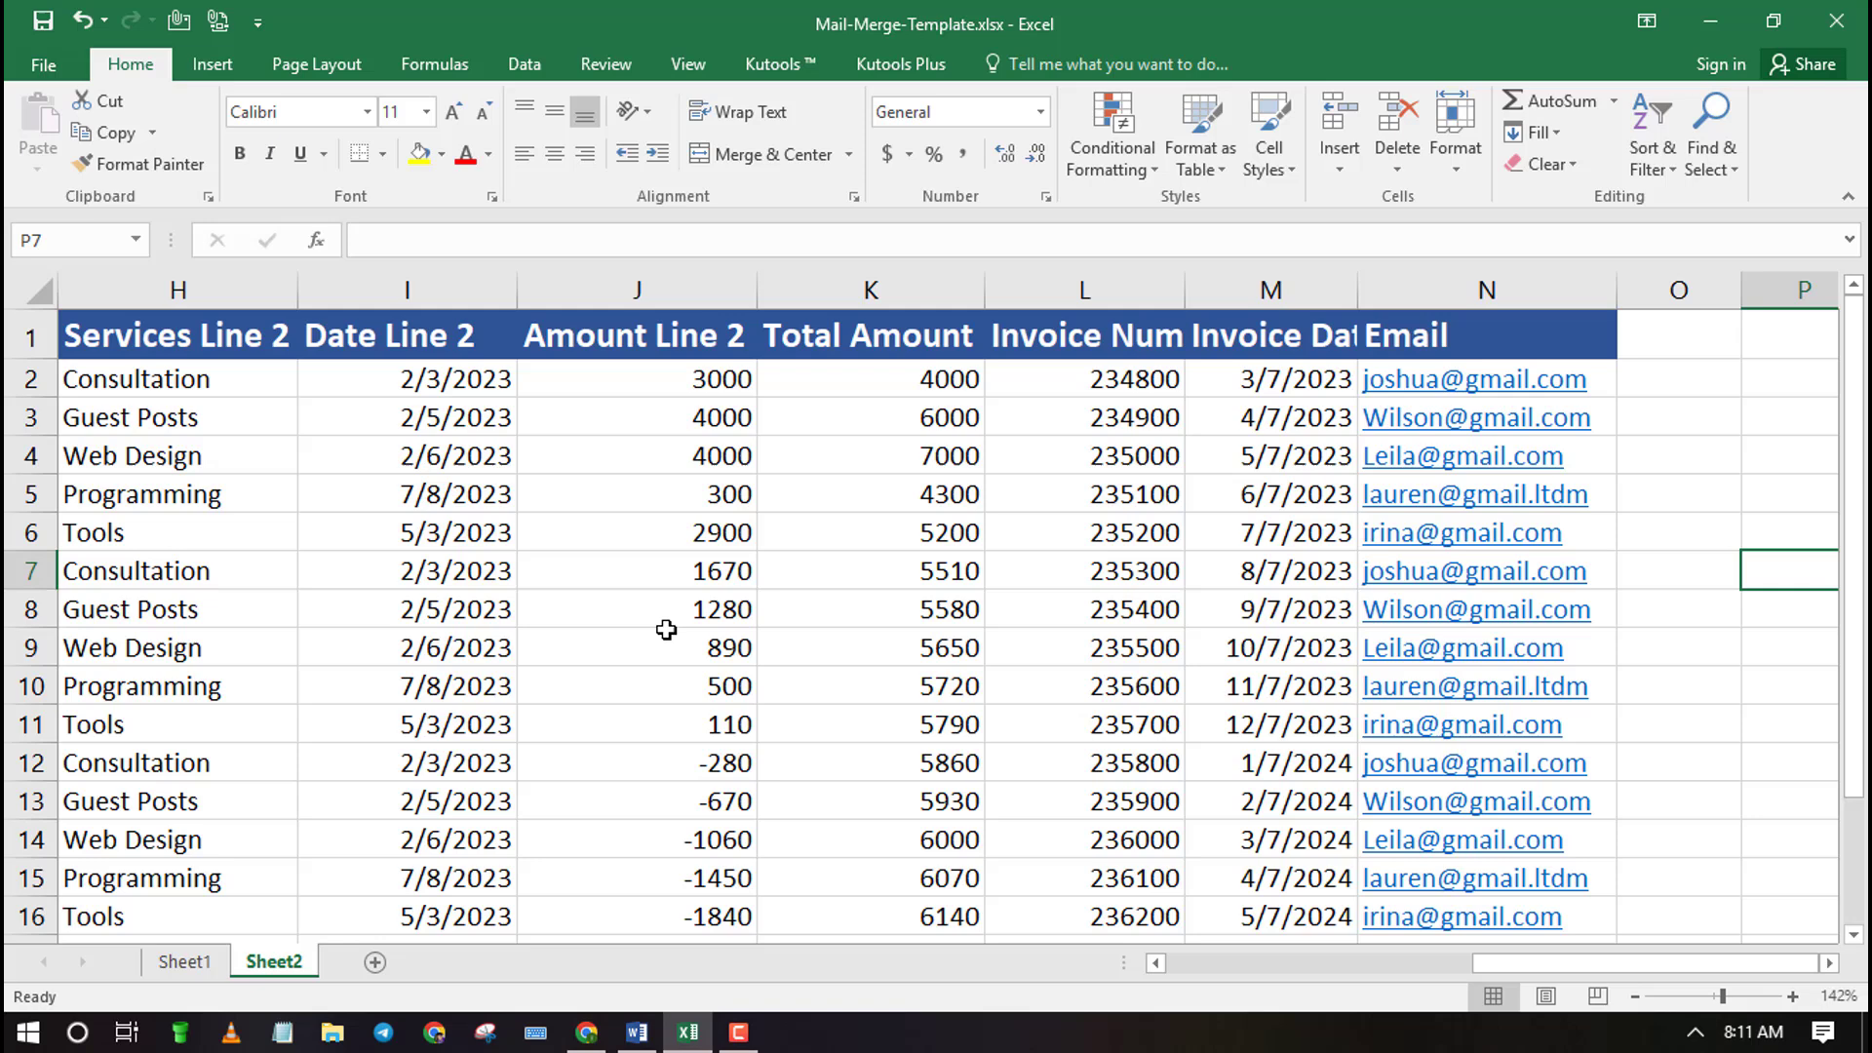
click(637, 1032)
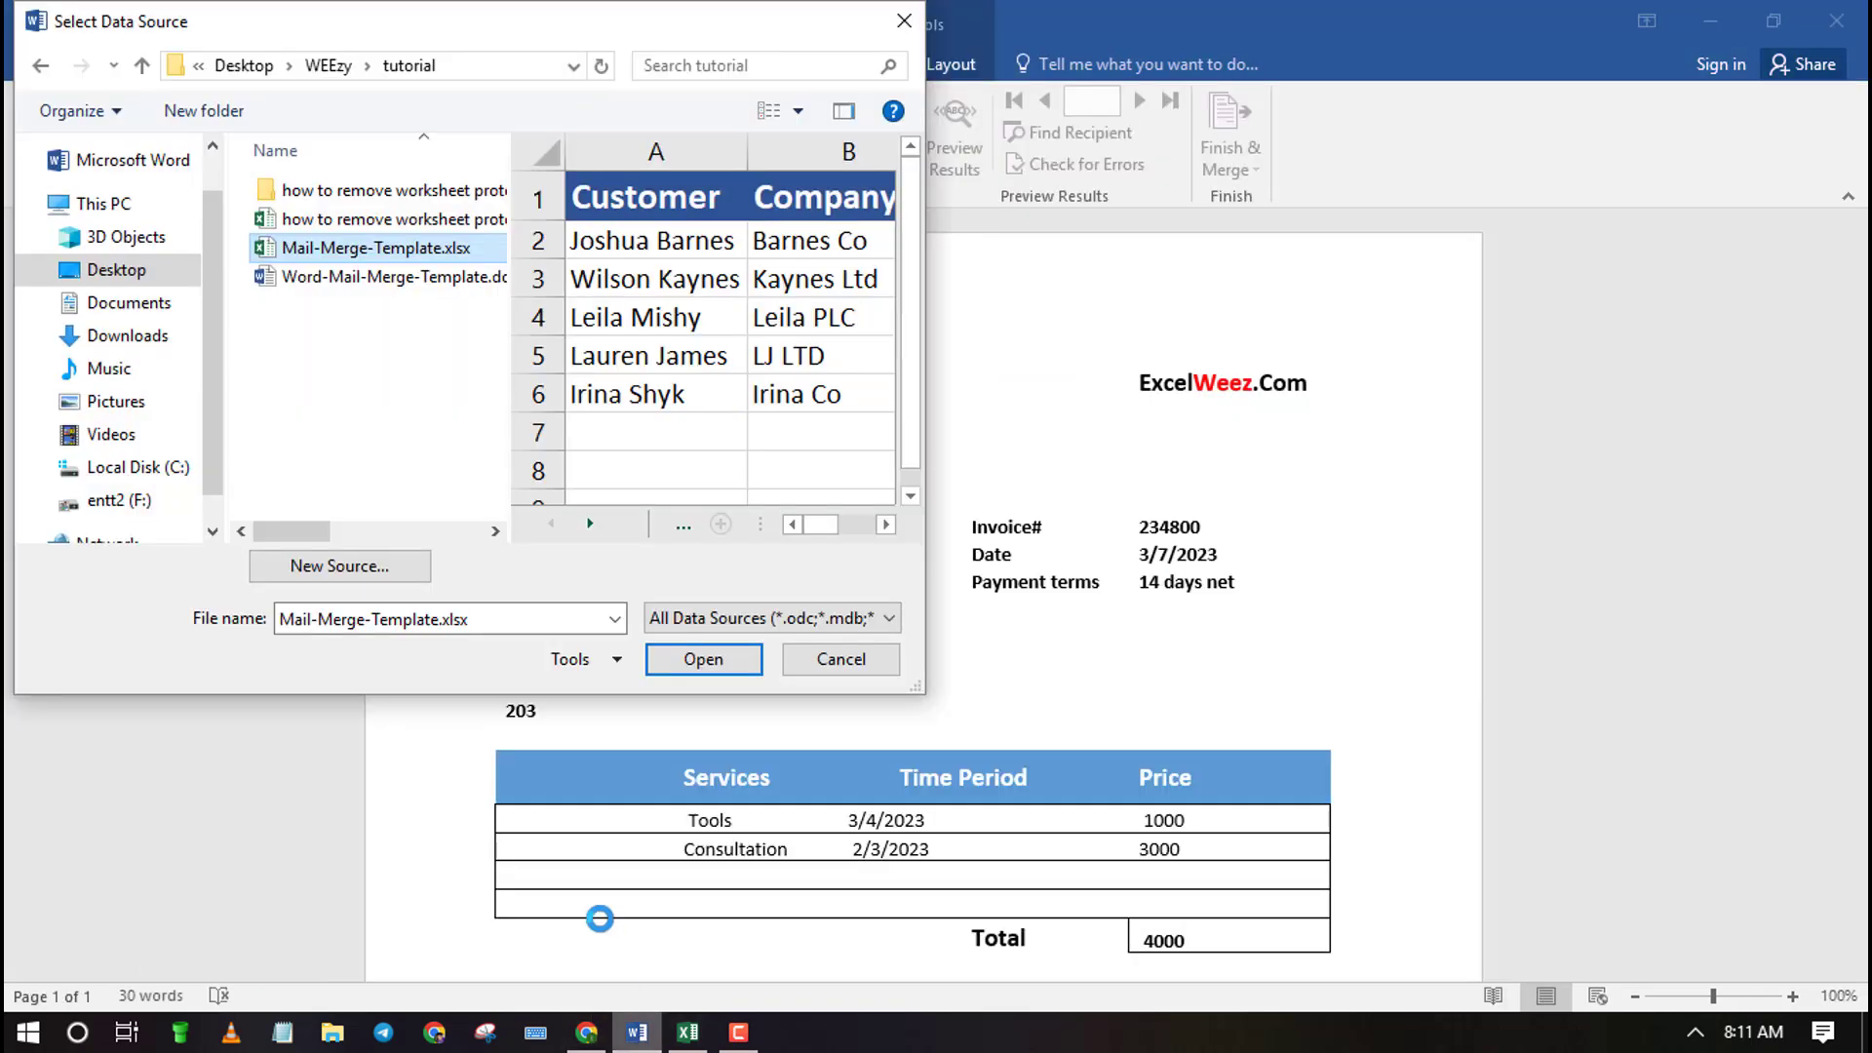
Open the workbook and choose the Sheet2$ table, previewing Sheet2 in Excel
click(695, 662)
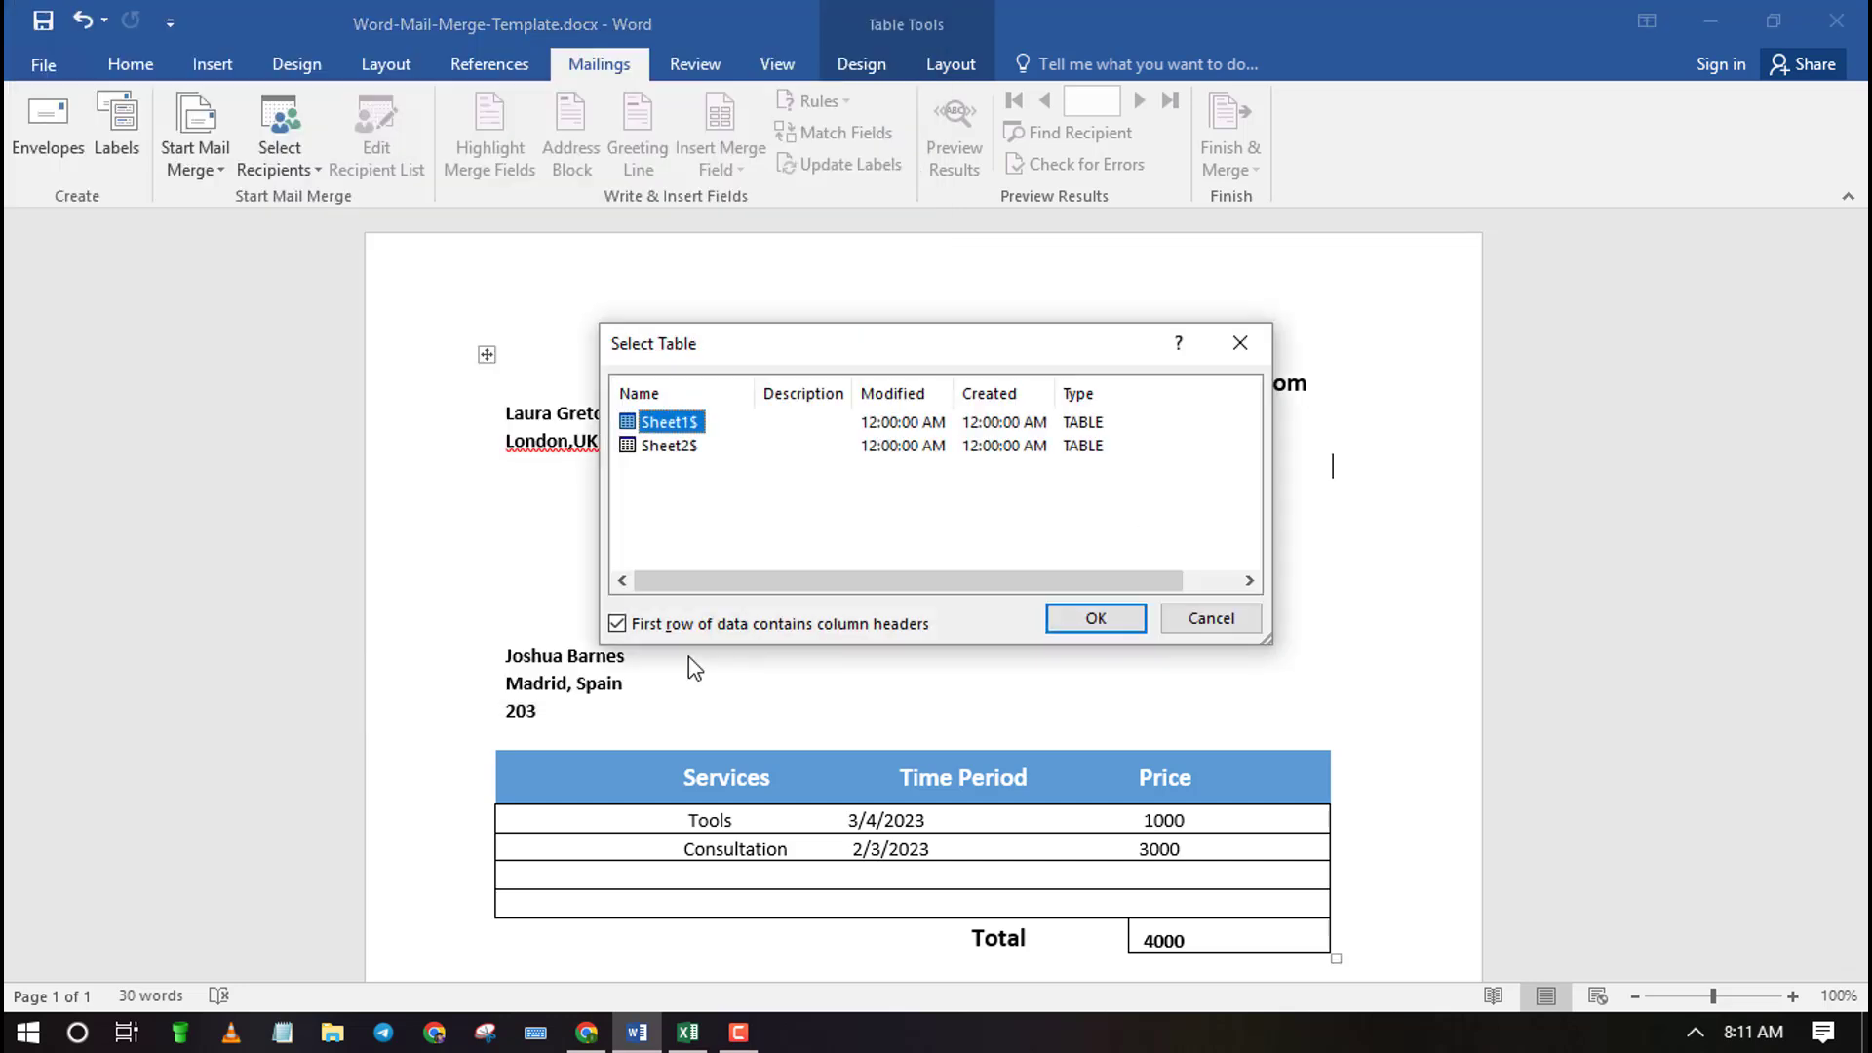
click(687, 449)
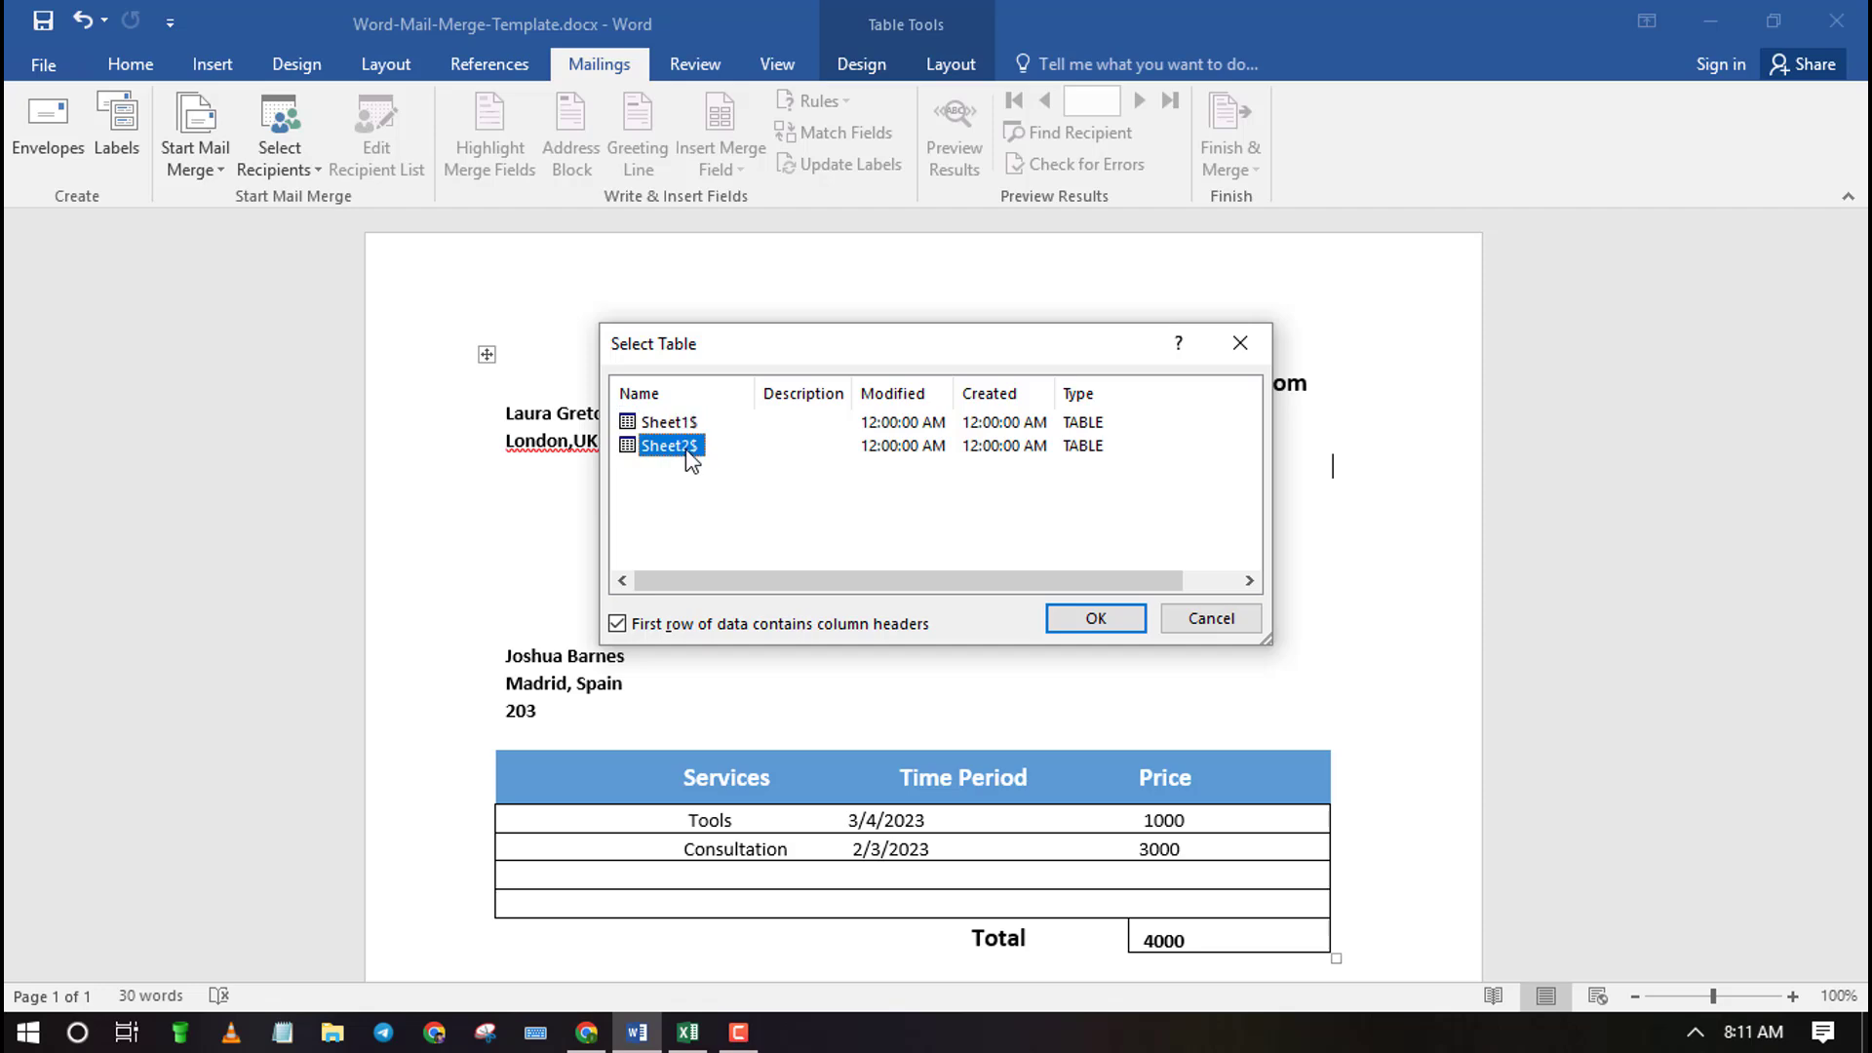
click(690, 1031)
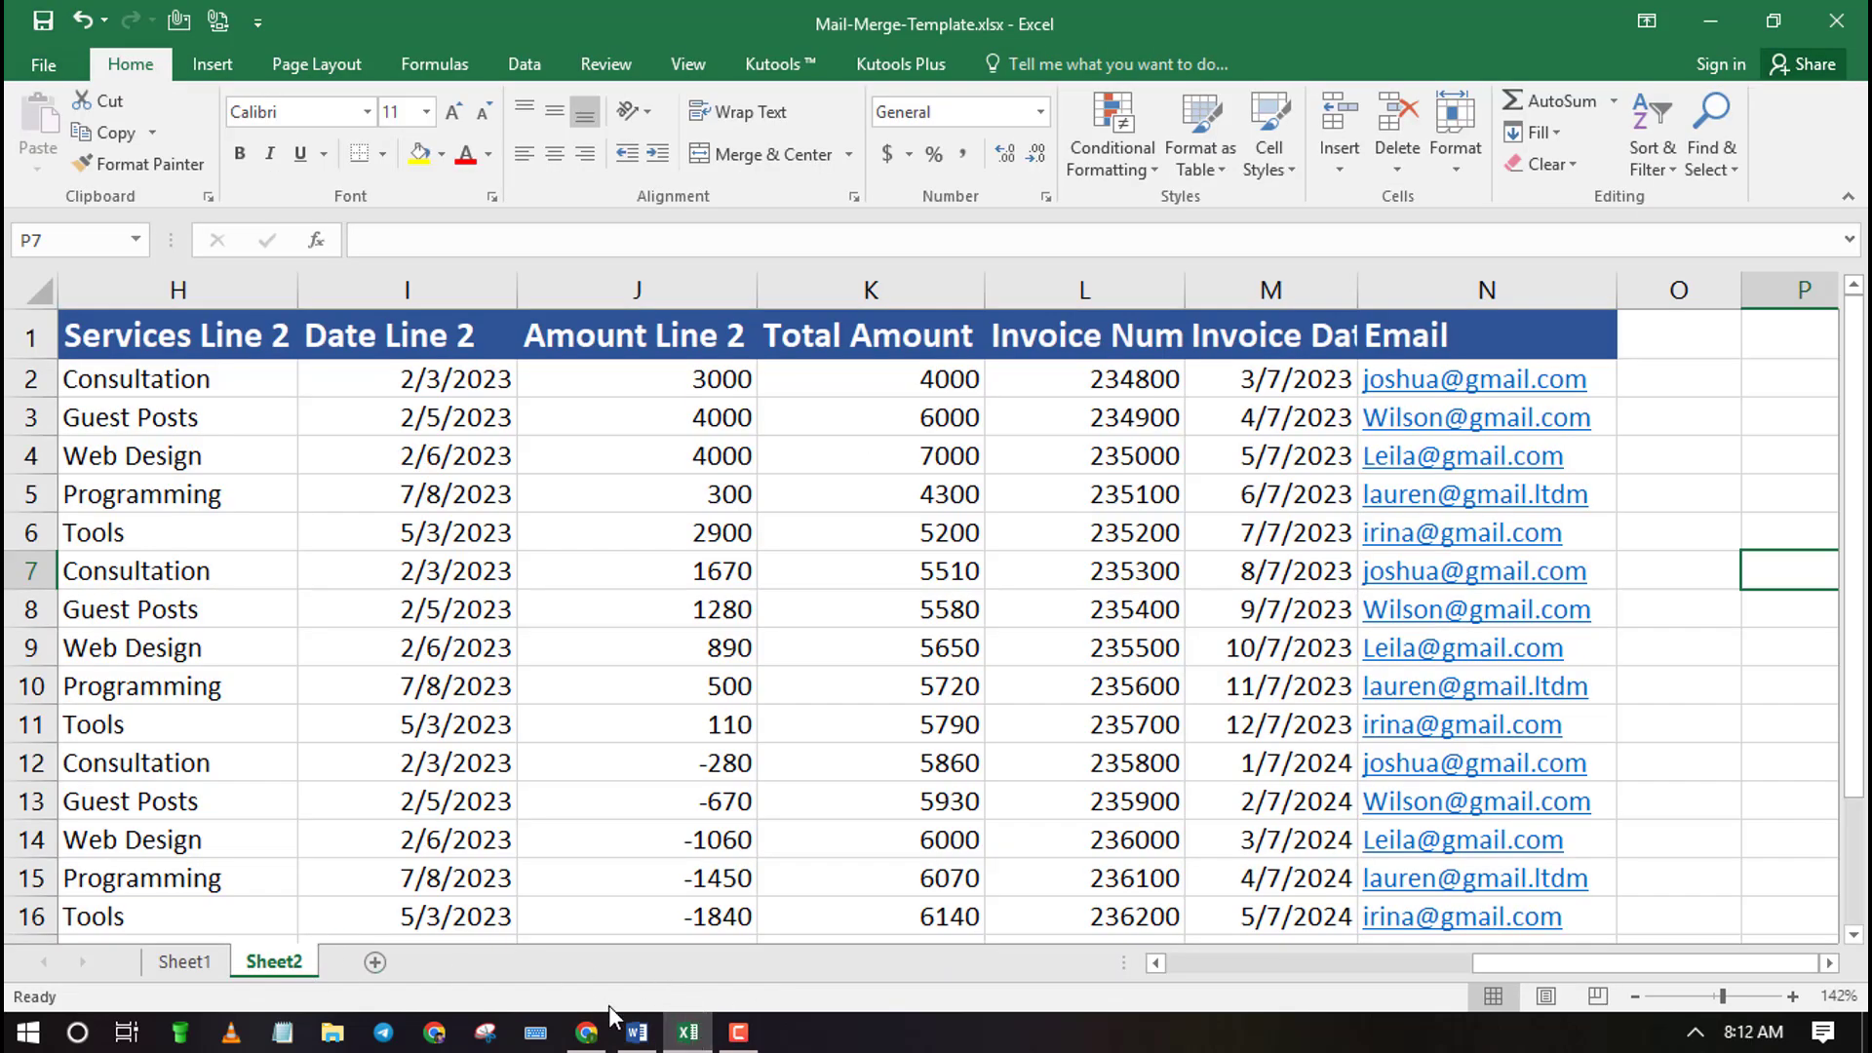
click(636, 1032)
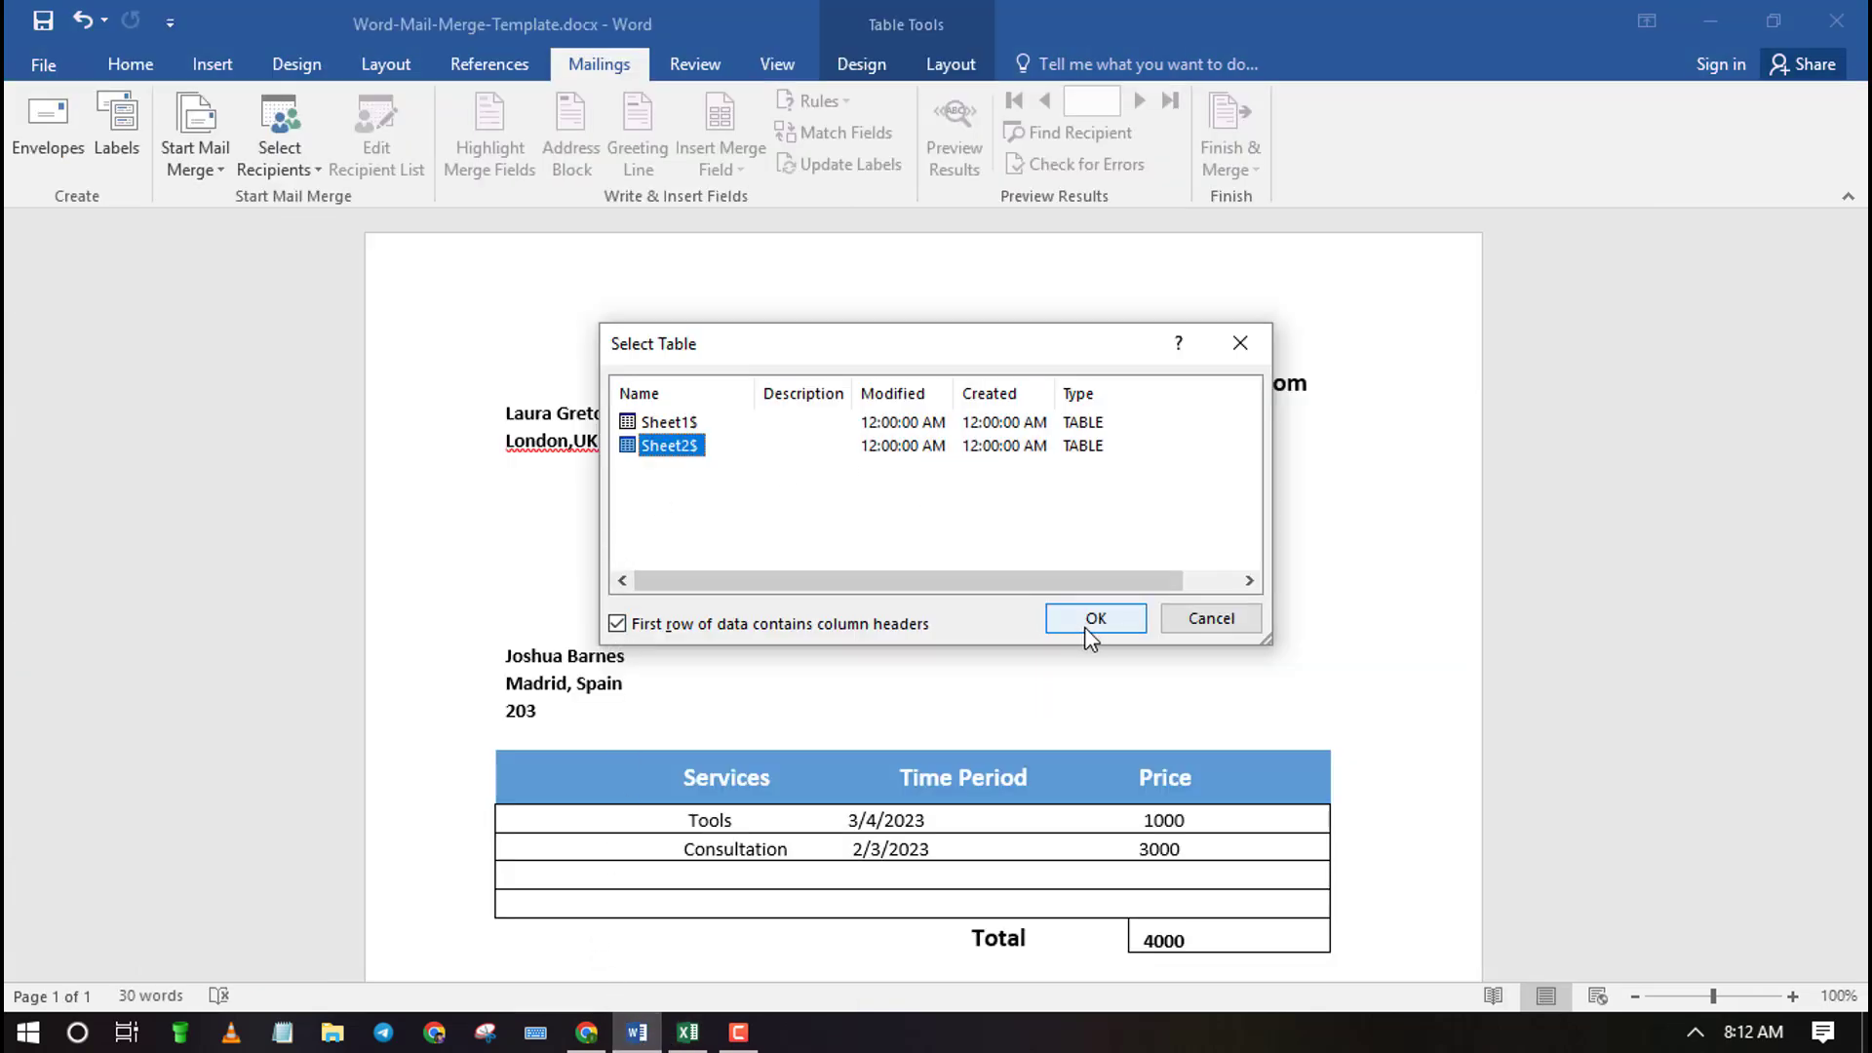
Review the 'First row of data contains column headers' option against Excel's header row H1:L1
click(617, 624)
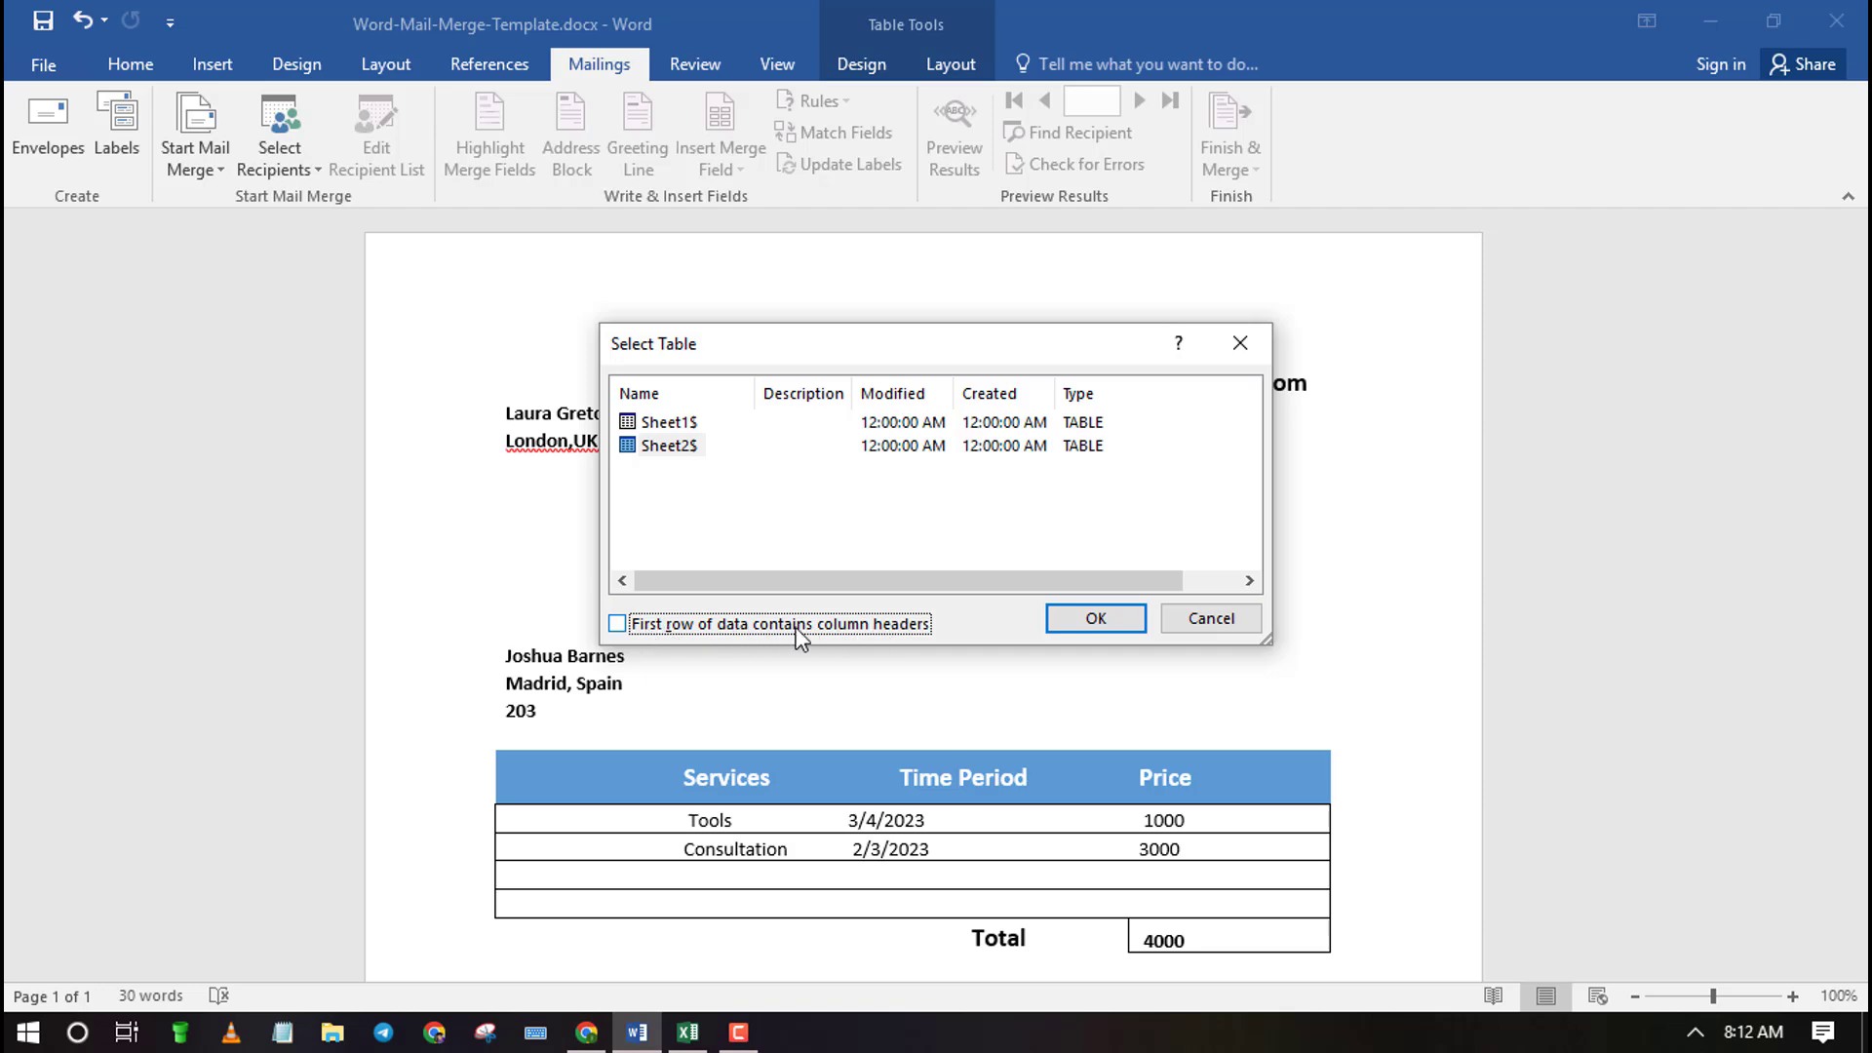
click(696, 1041)
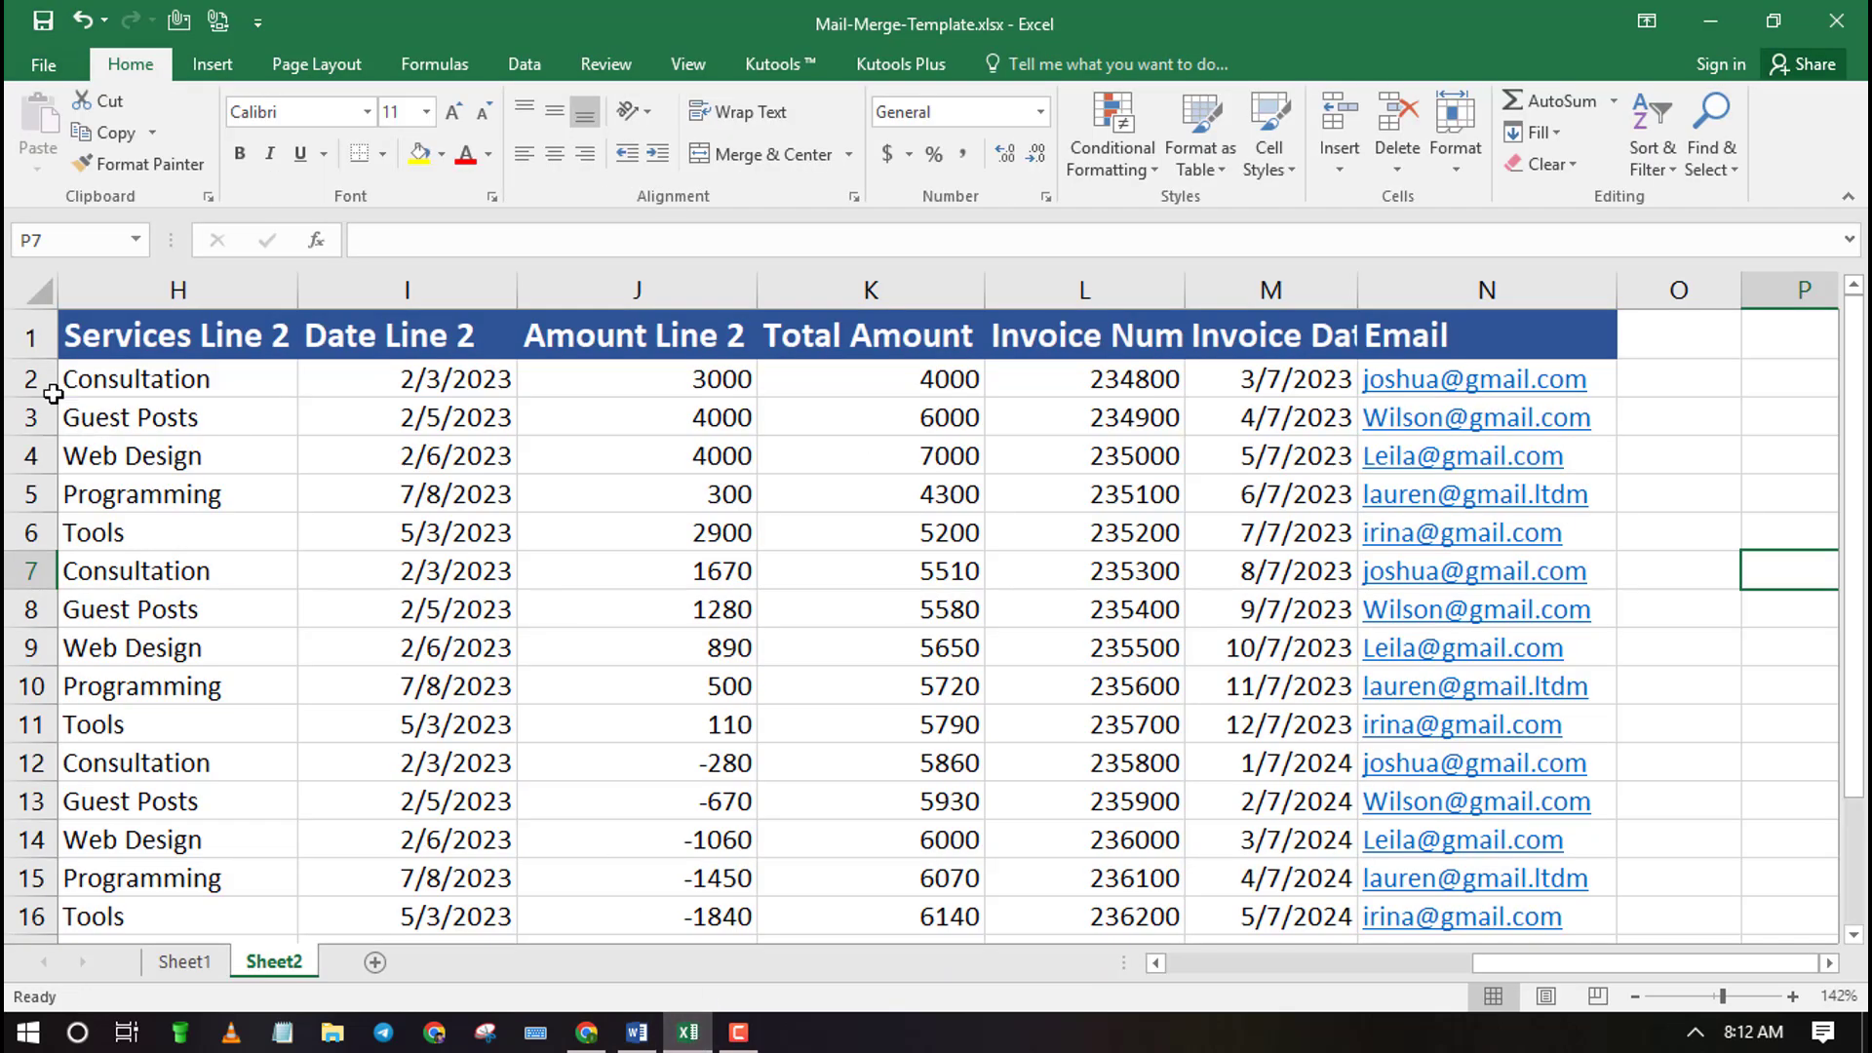
drag(90, 345, 1082, 336)
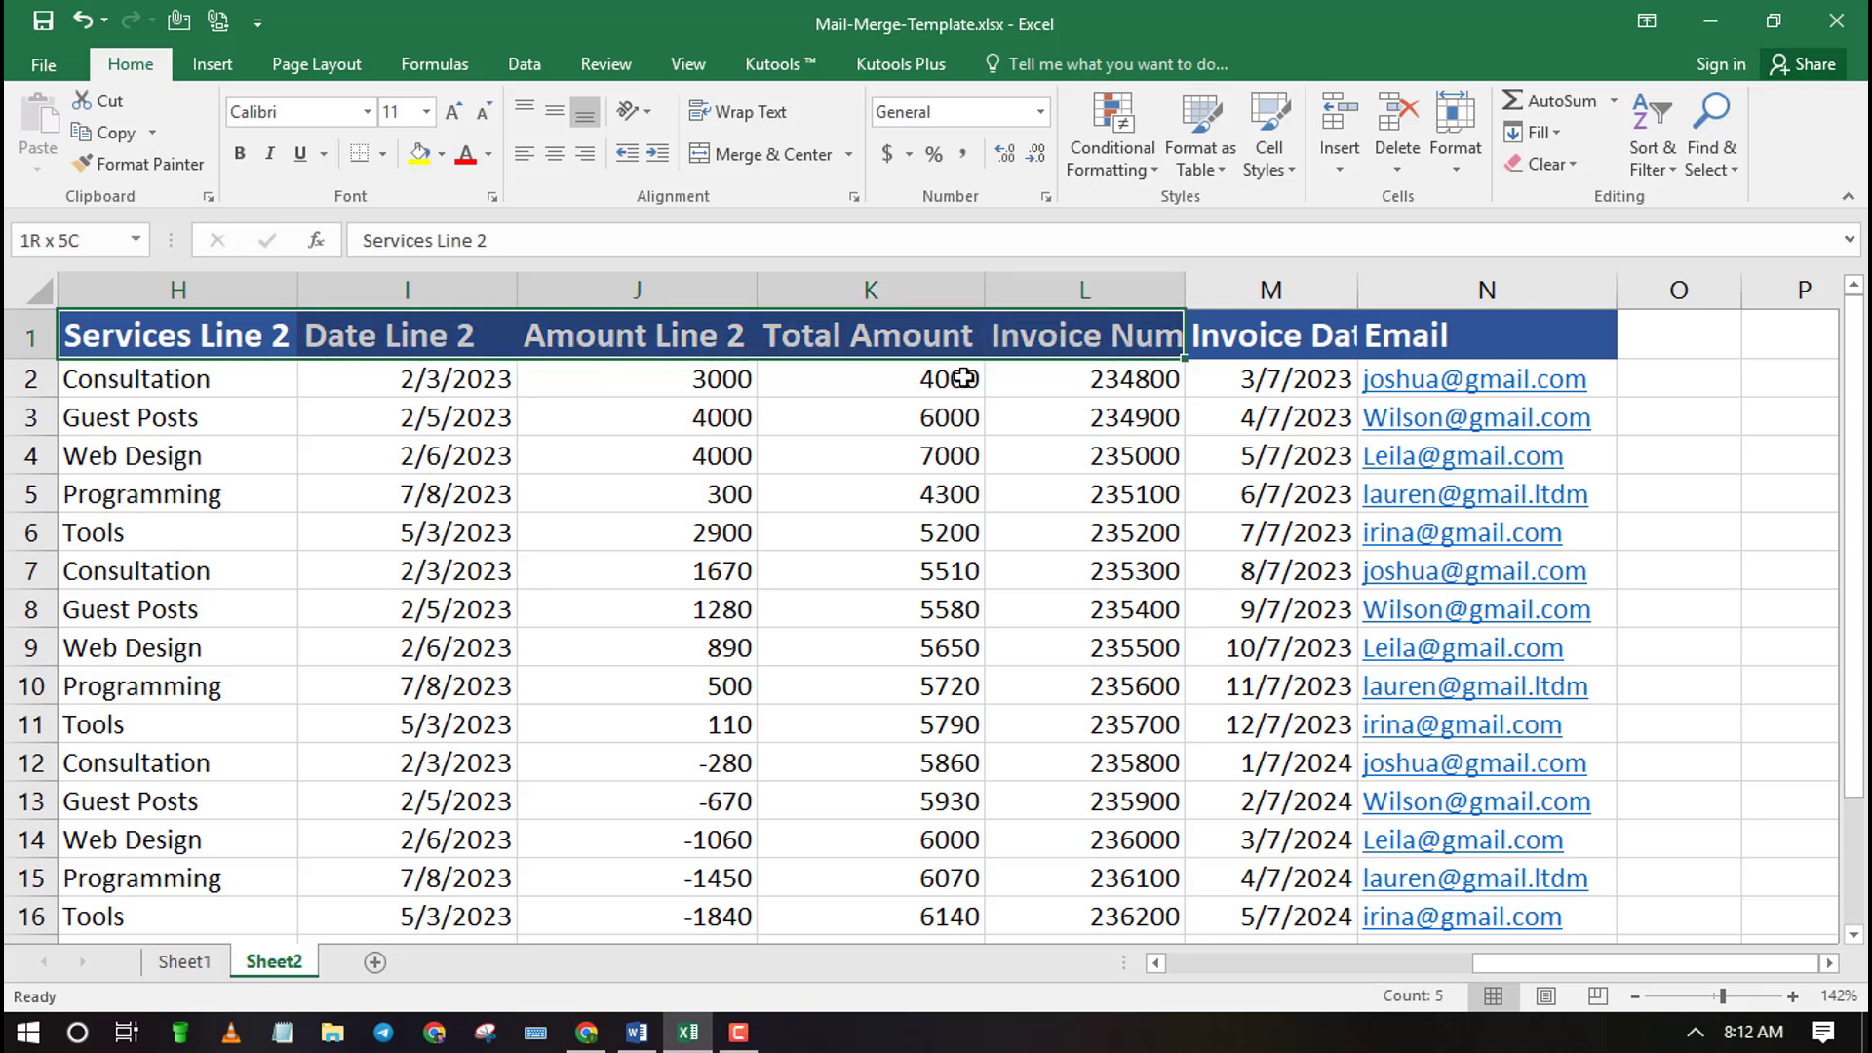
click(639, 1032)
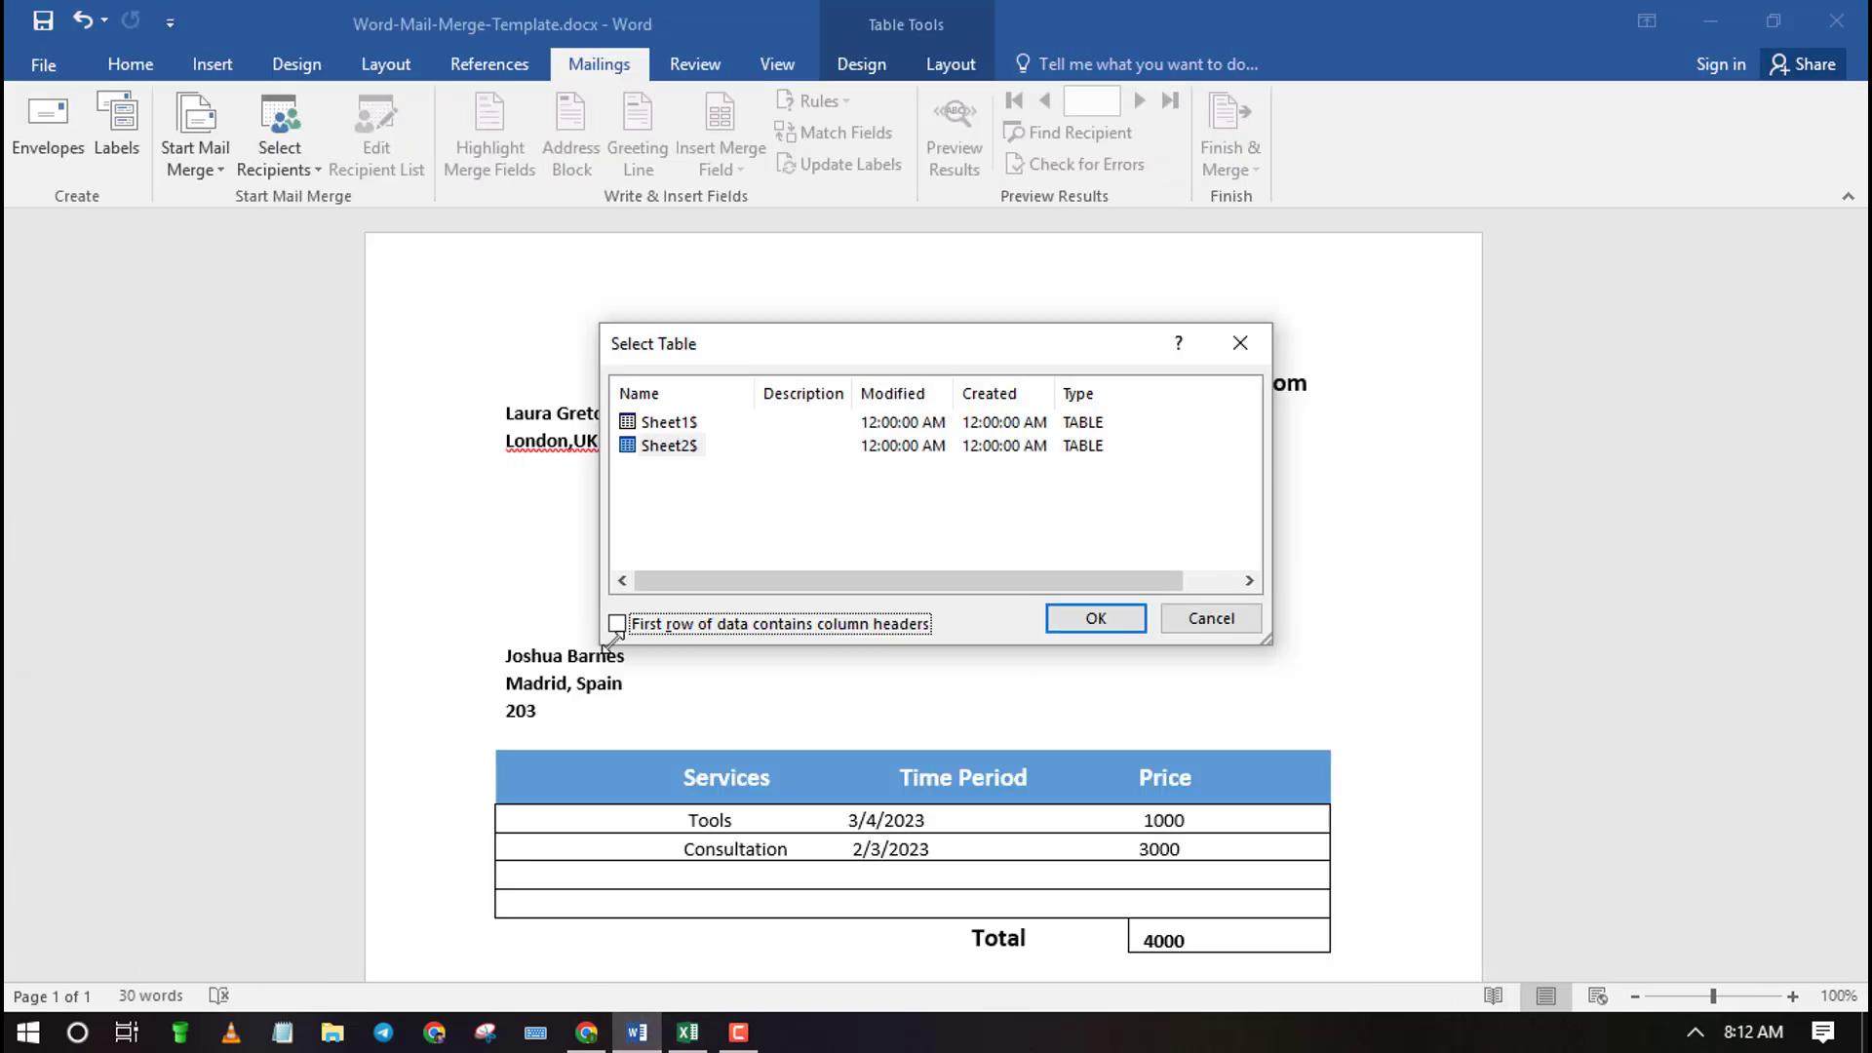
Confirm Sheet2 as the invoice's recipient list
click(1107, 624)
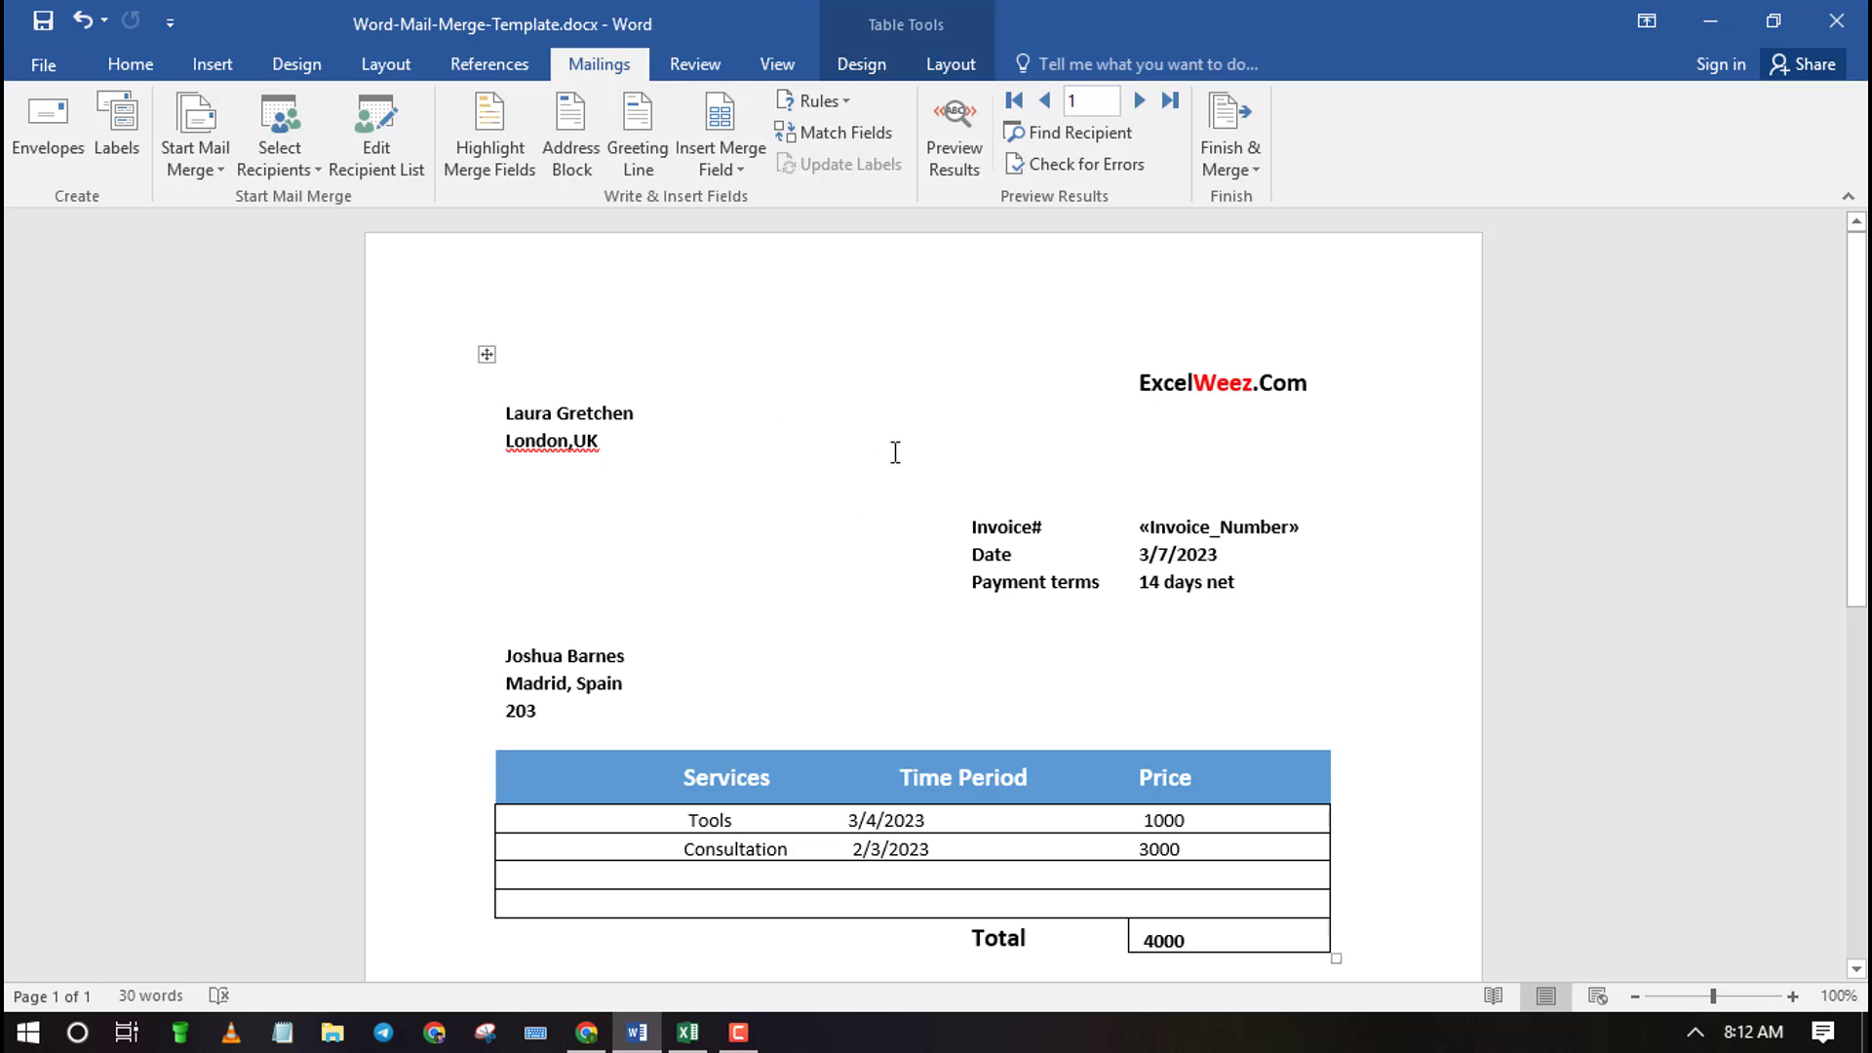
scroll(911, 485, down, 3)
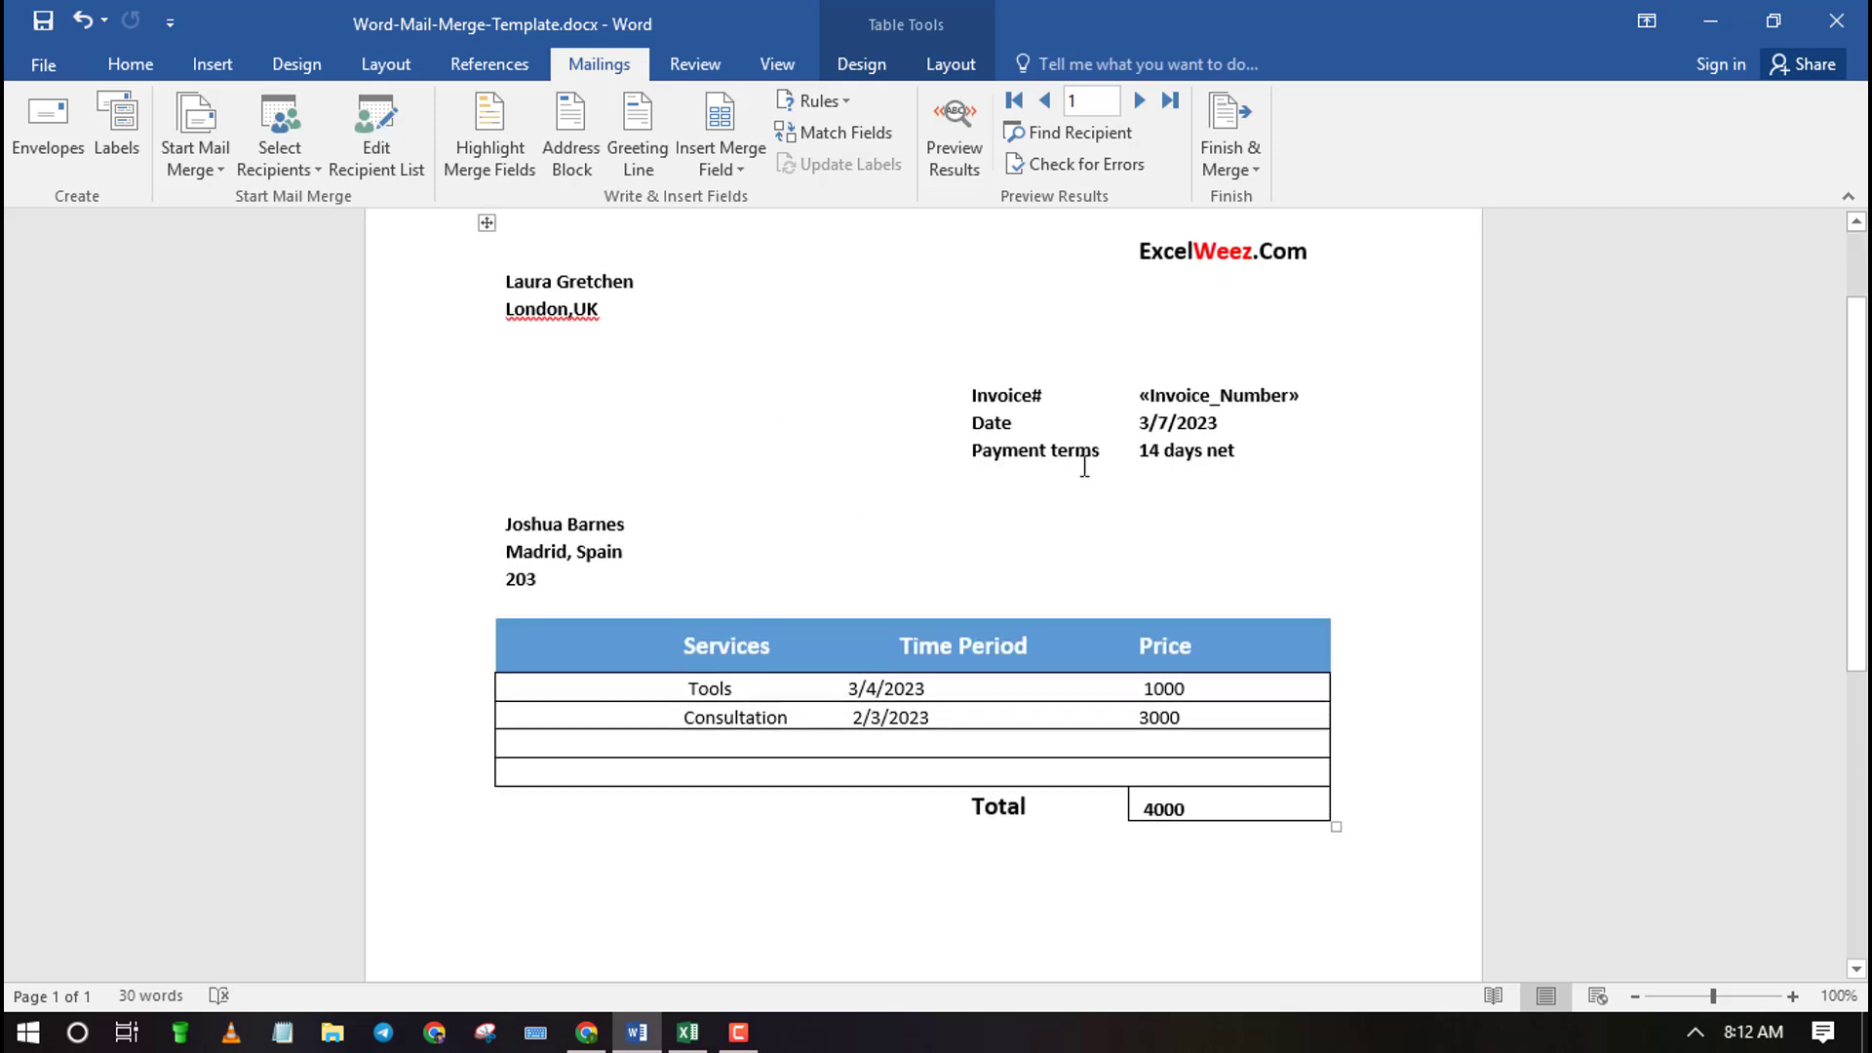
scroll(695, 477, up, 3)
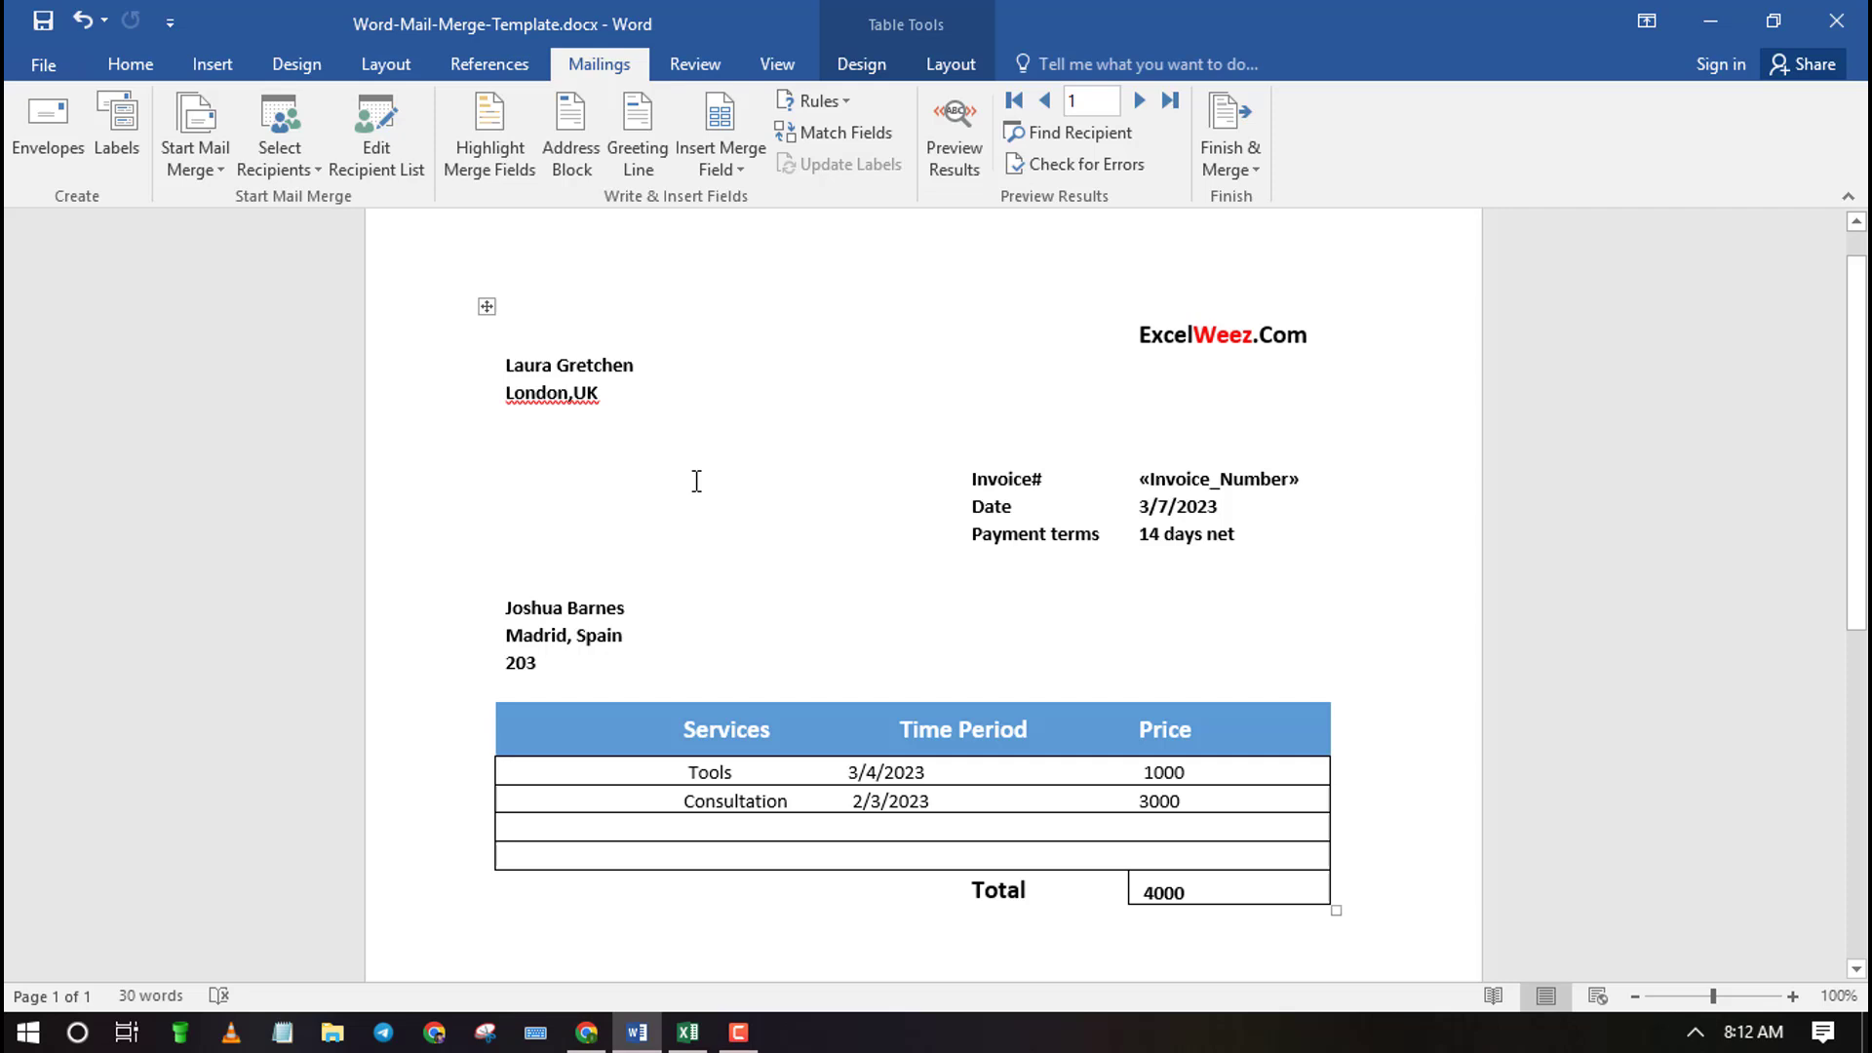
click(786, 361)
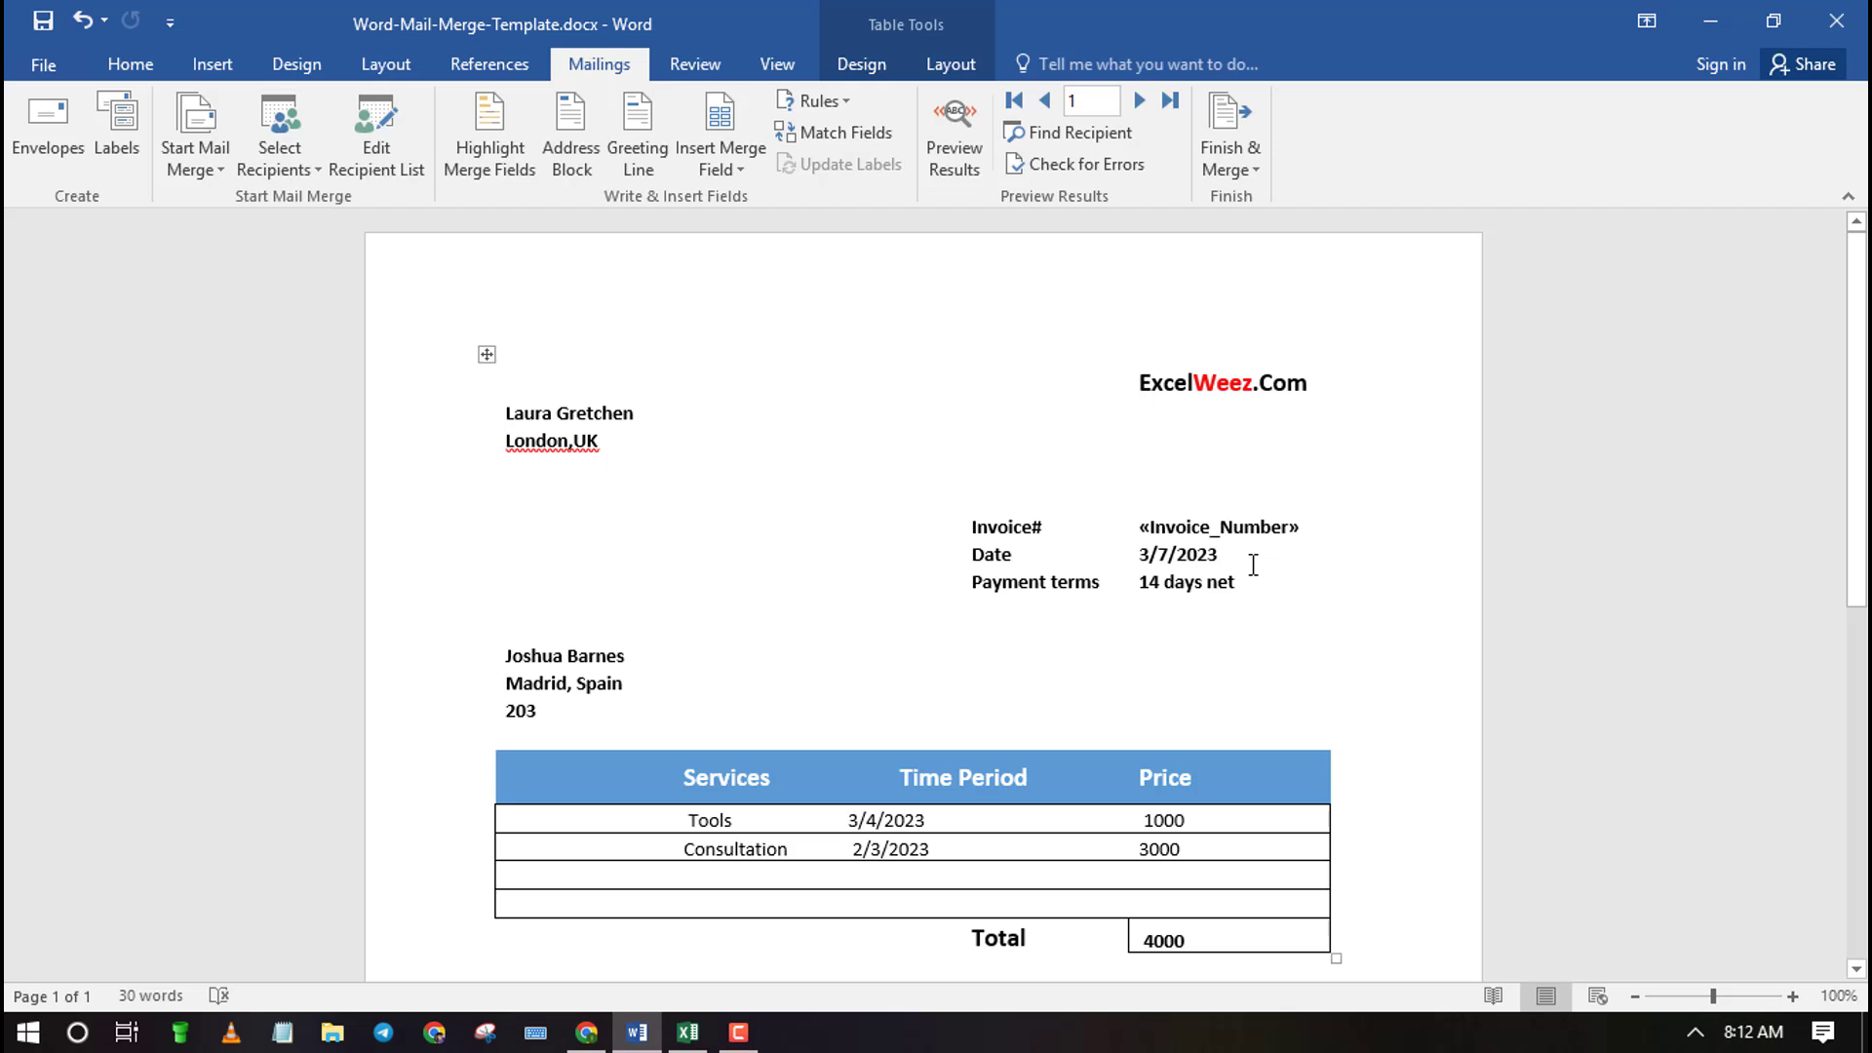
Select the date 3/7/2023 and check its context options
drag(1193, 559, 1137, 560)
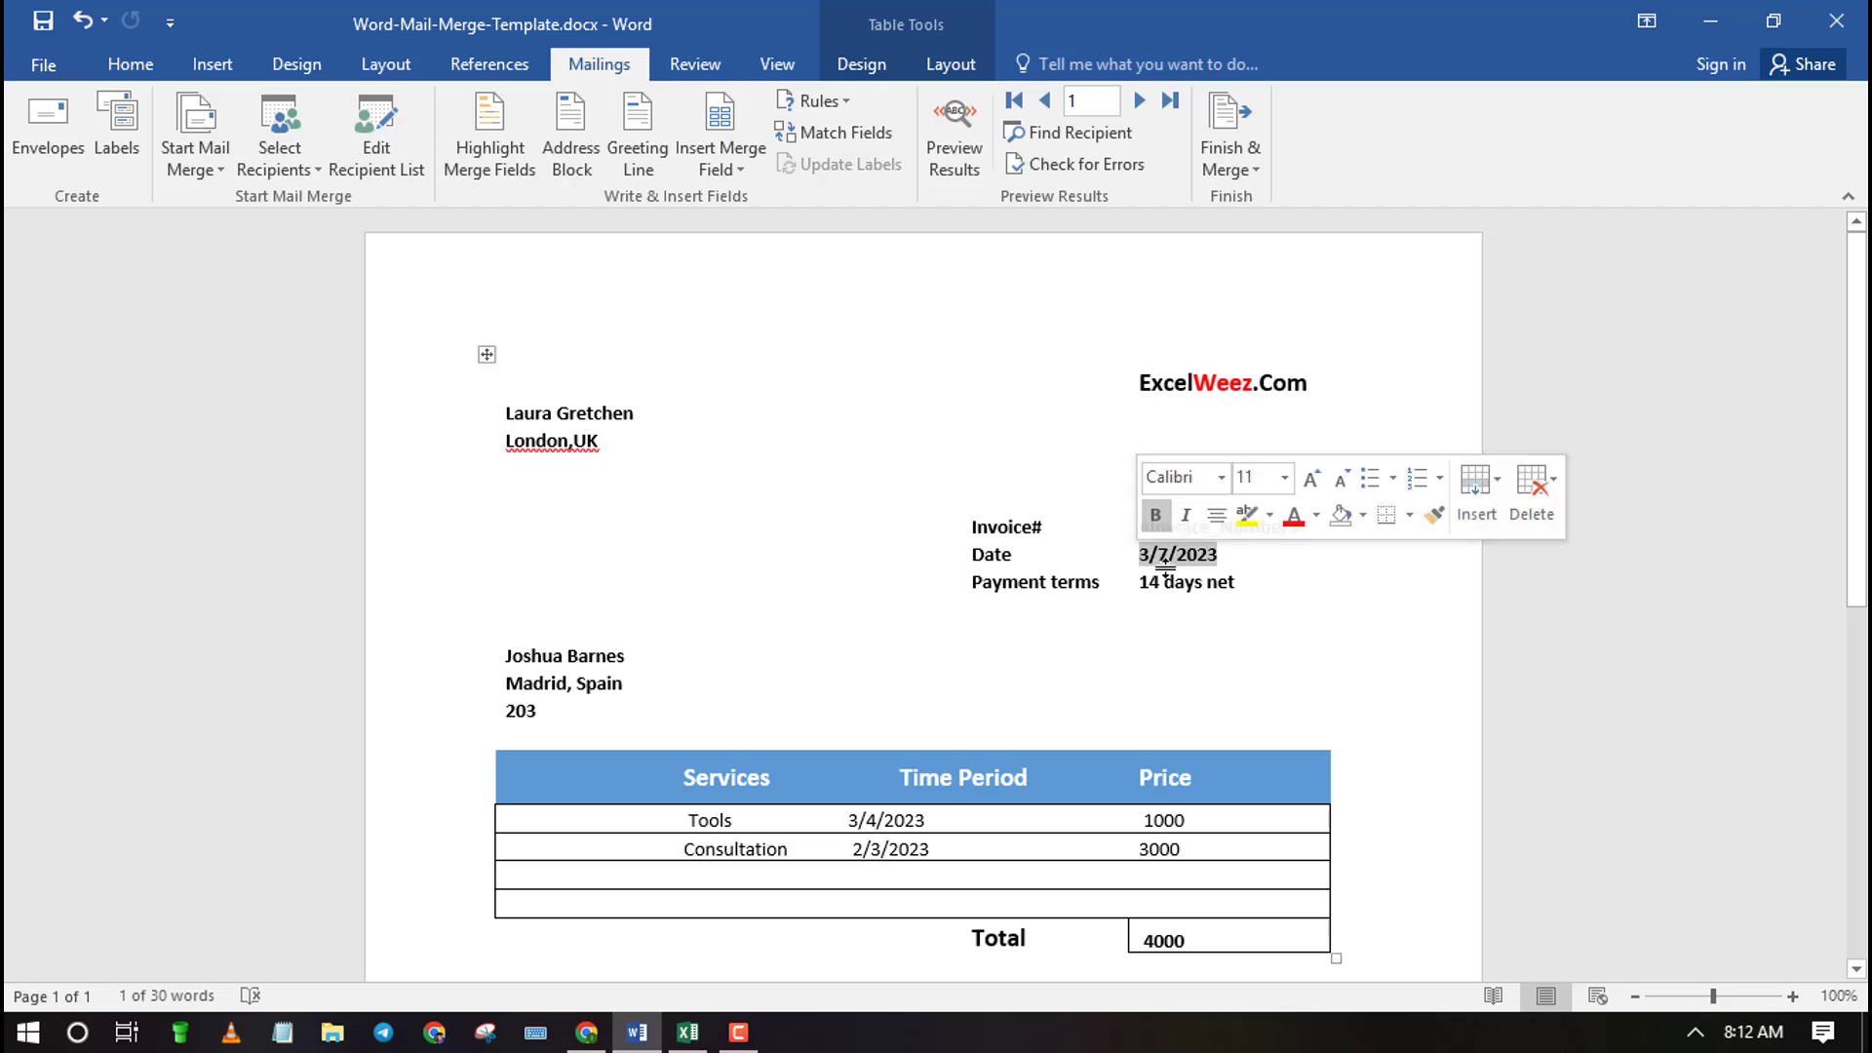
right_click(1181, 560)
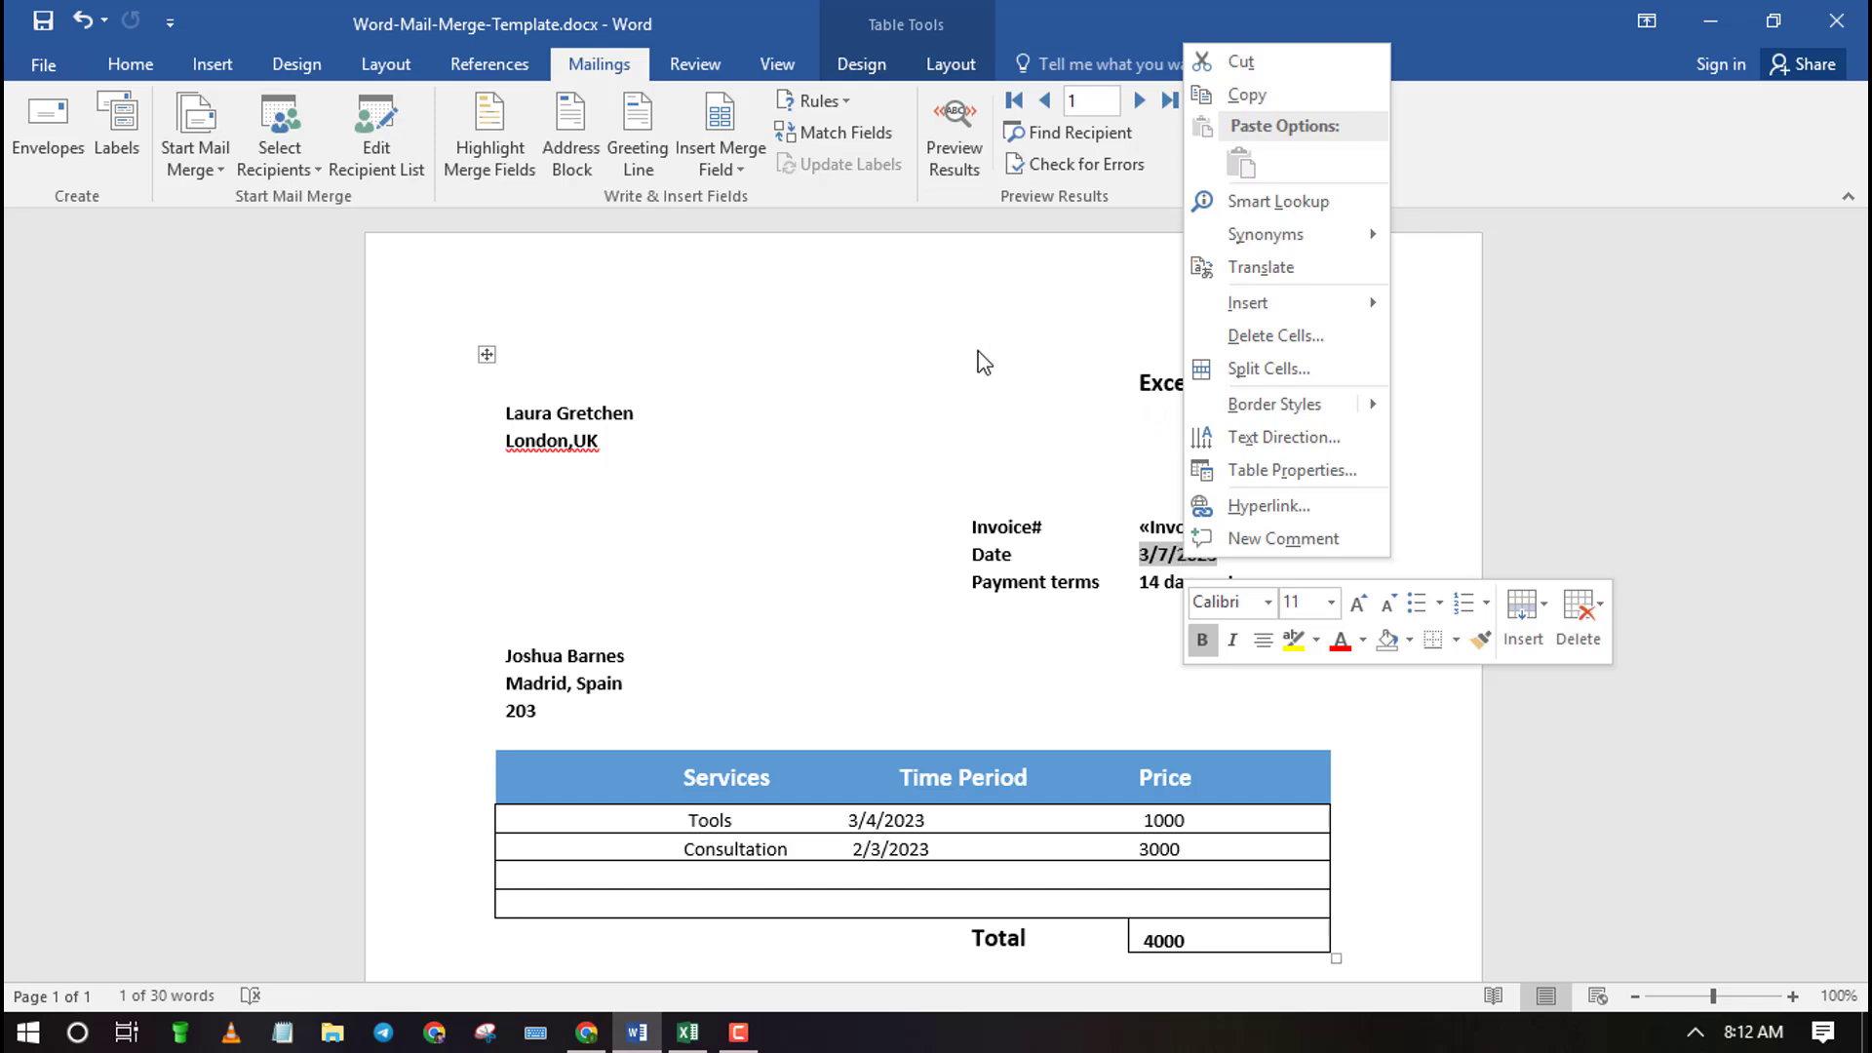
key(Escape)
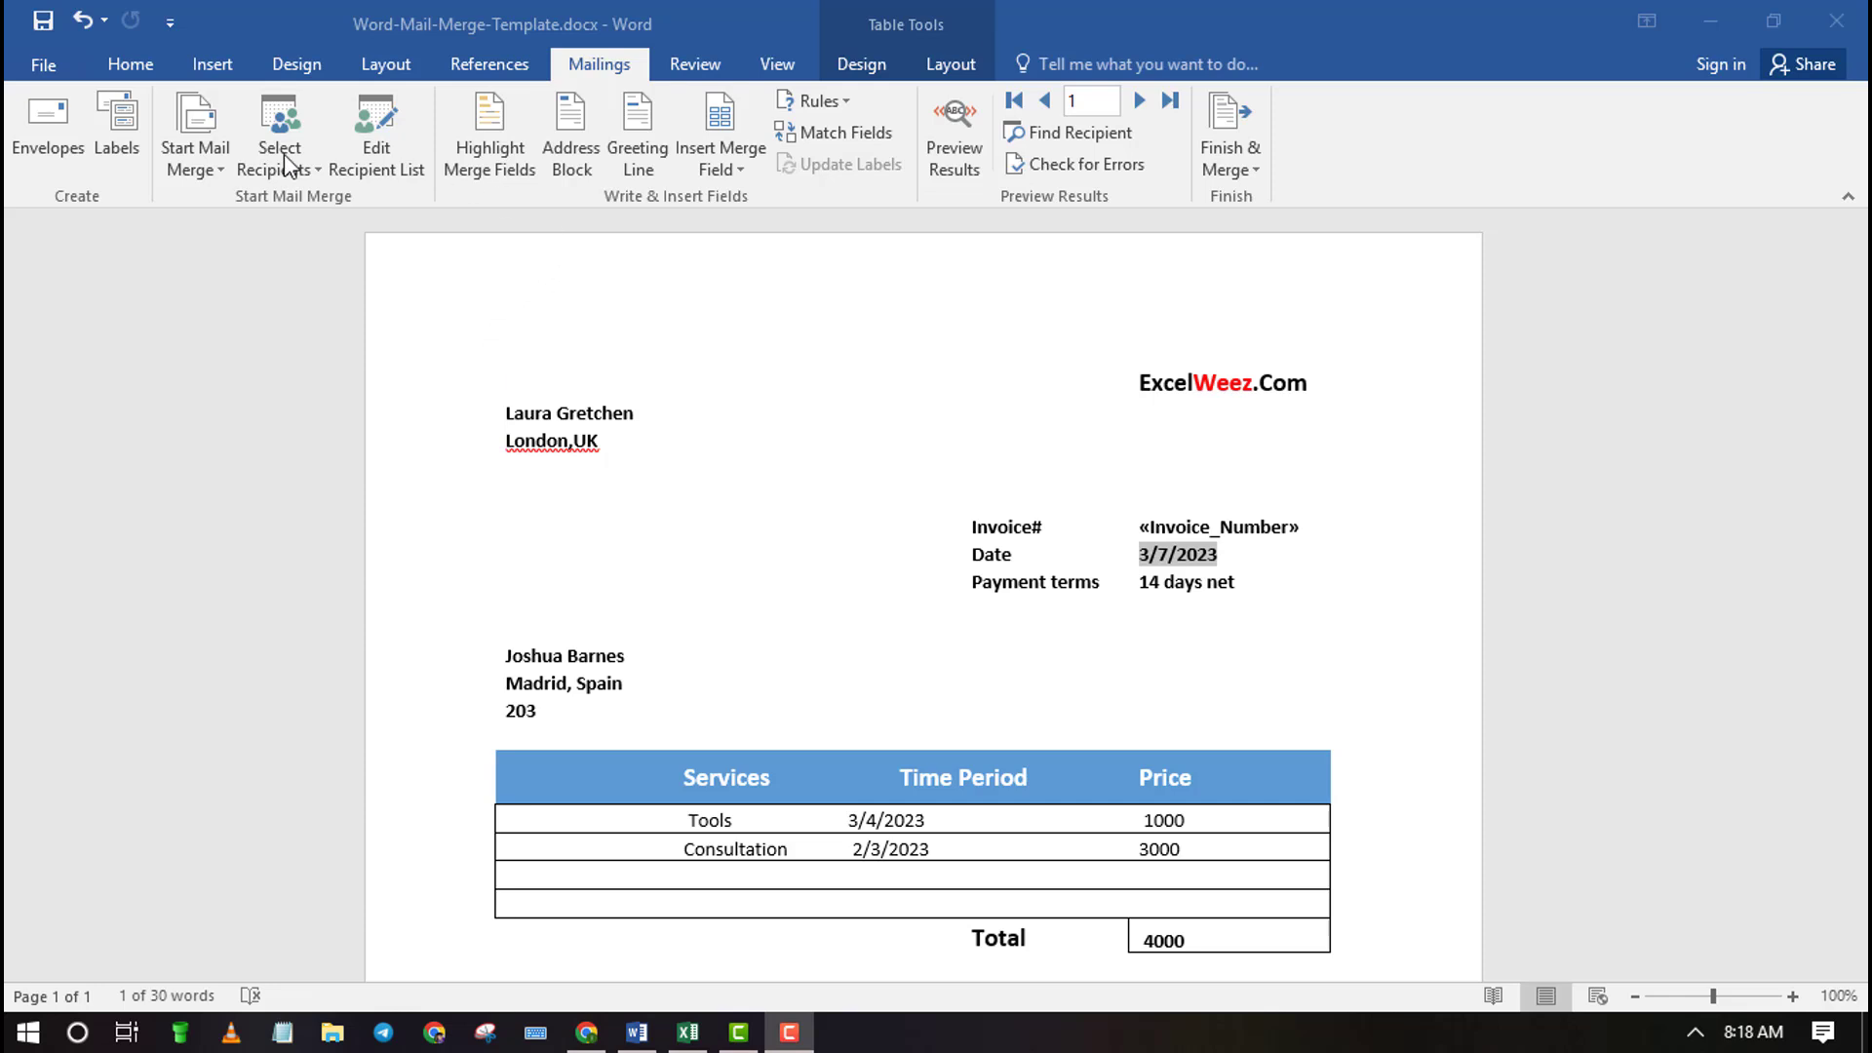
click(741, 173)
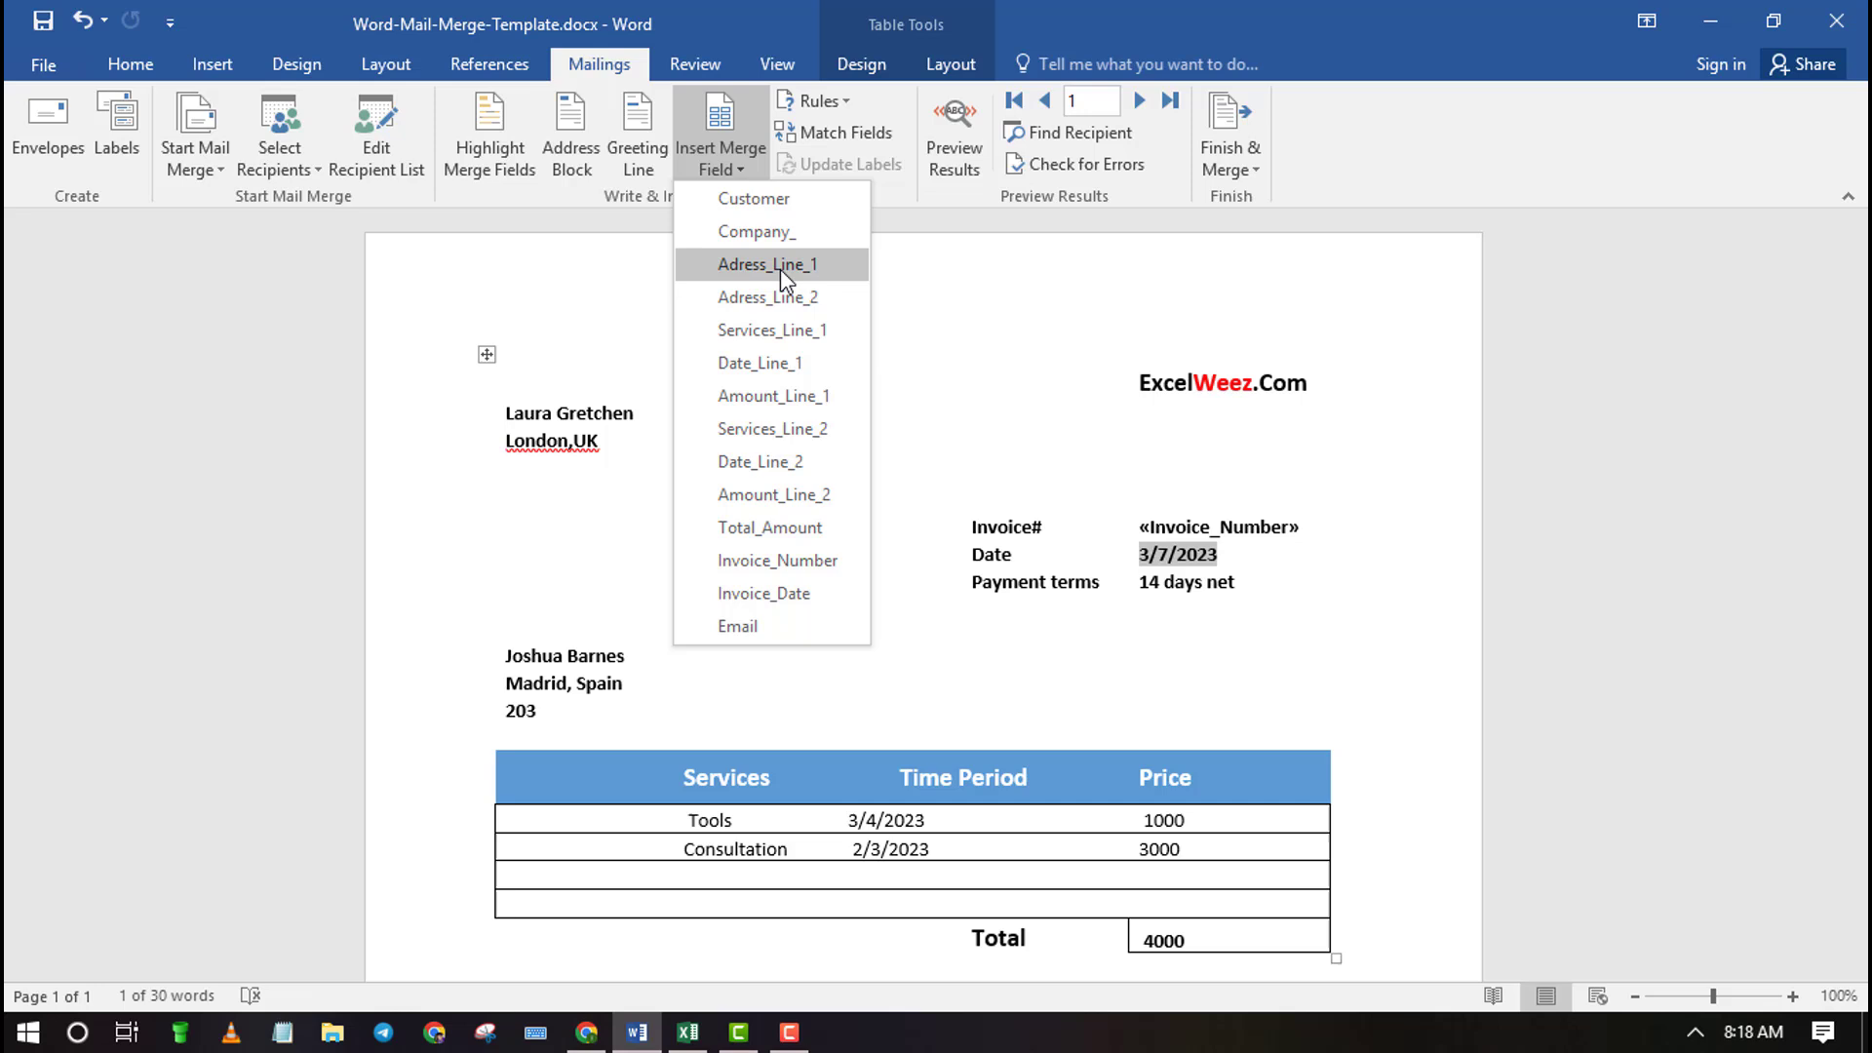
click(1063, 533)
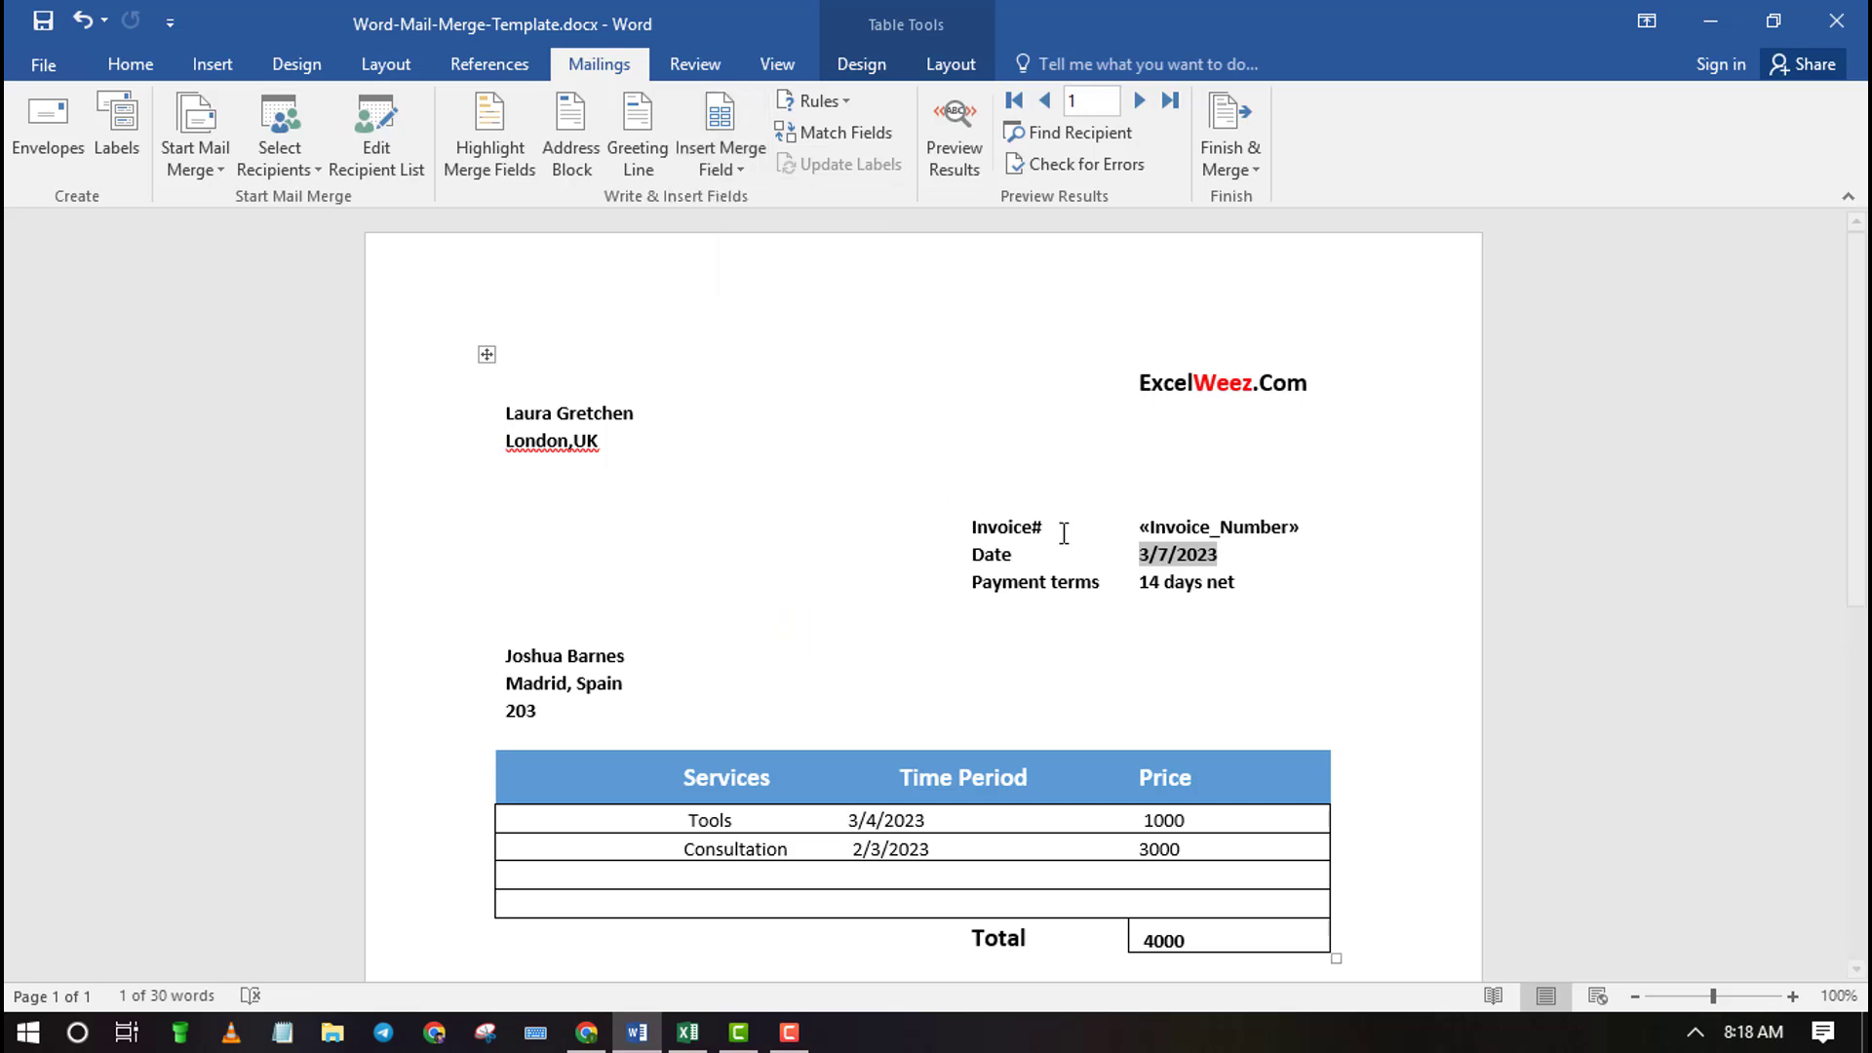
double_click(1226, 583)
scroll(936, 595, down, 2)
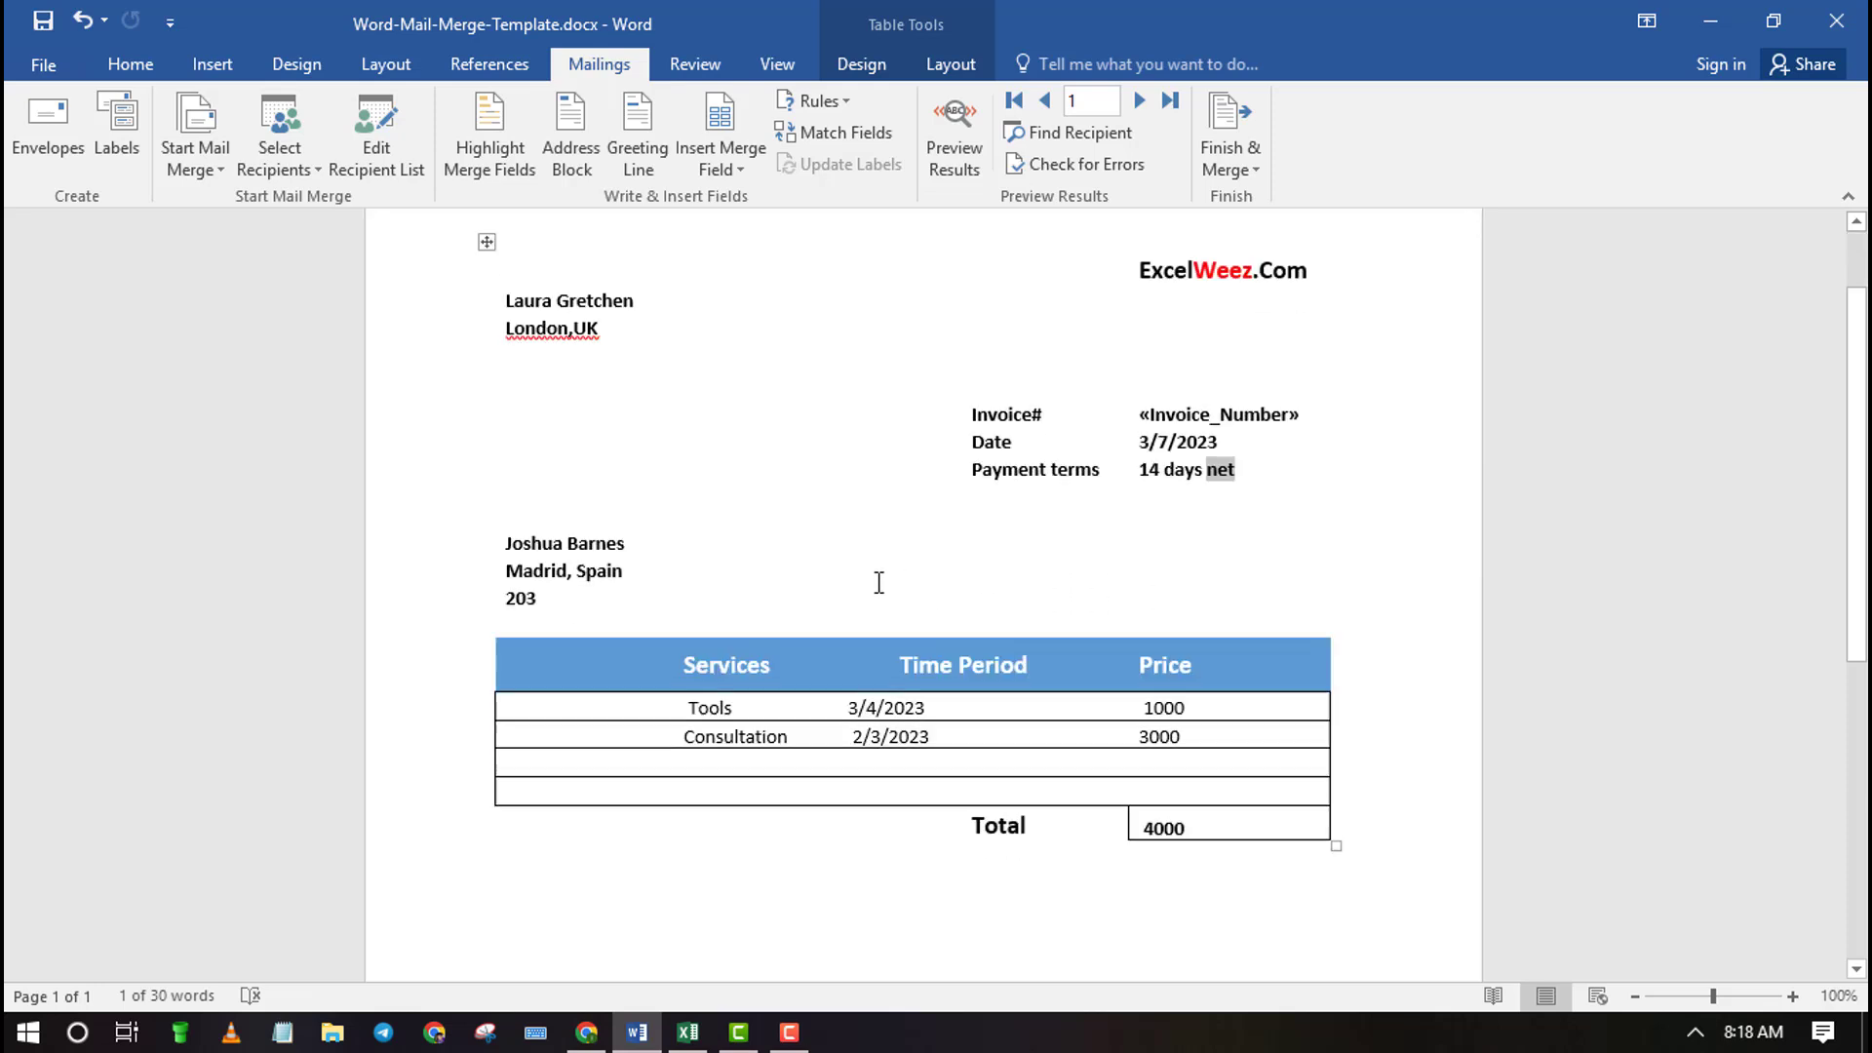
drag(1318, 394, 1161, 392)
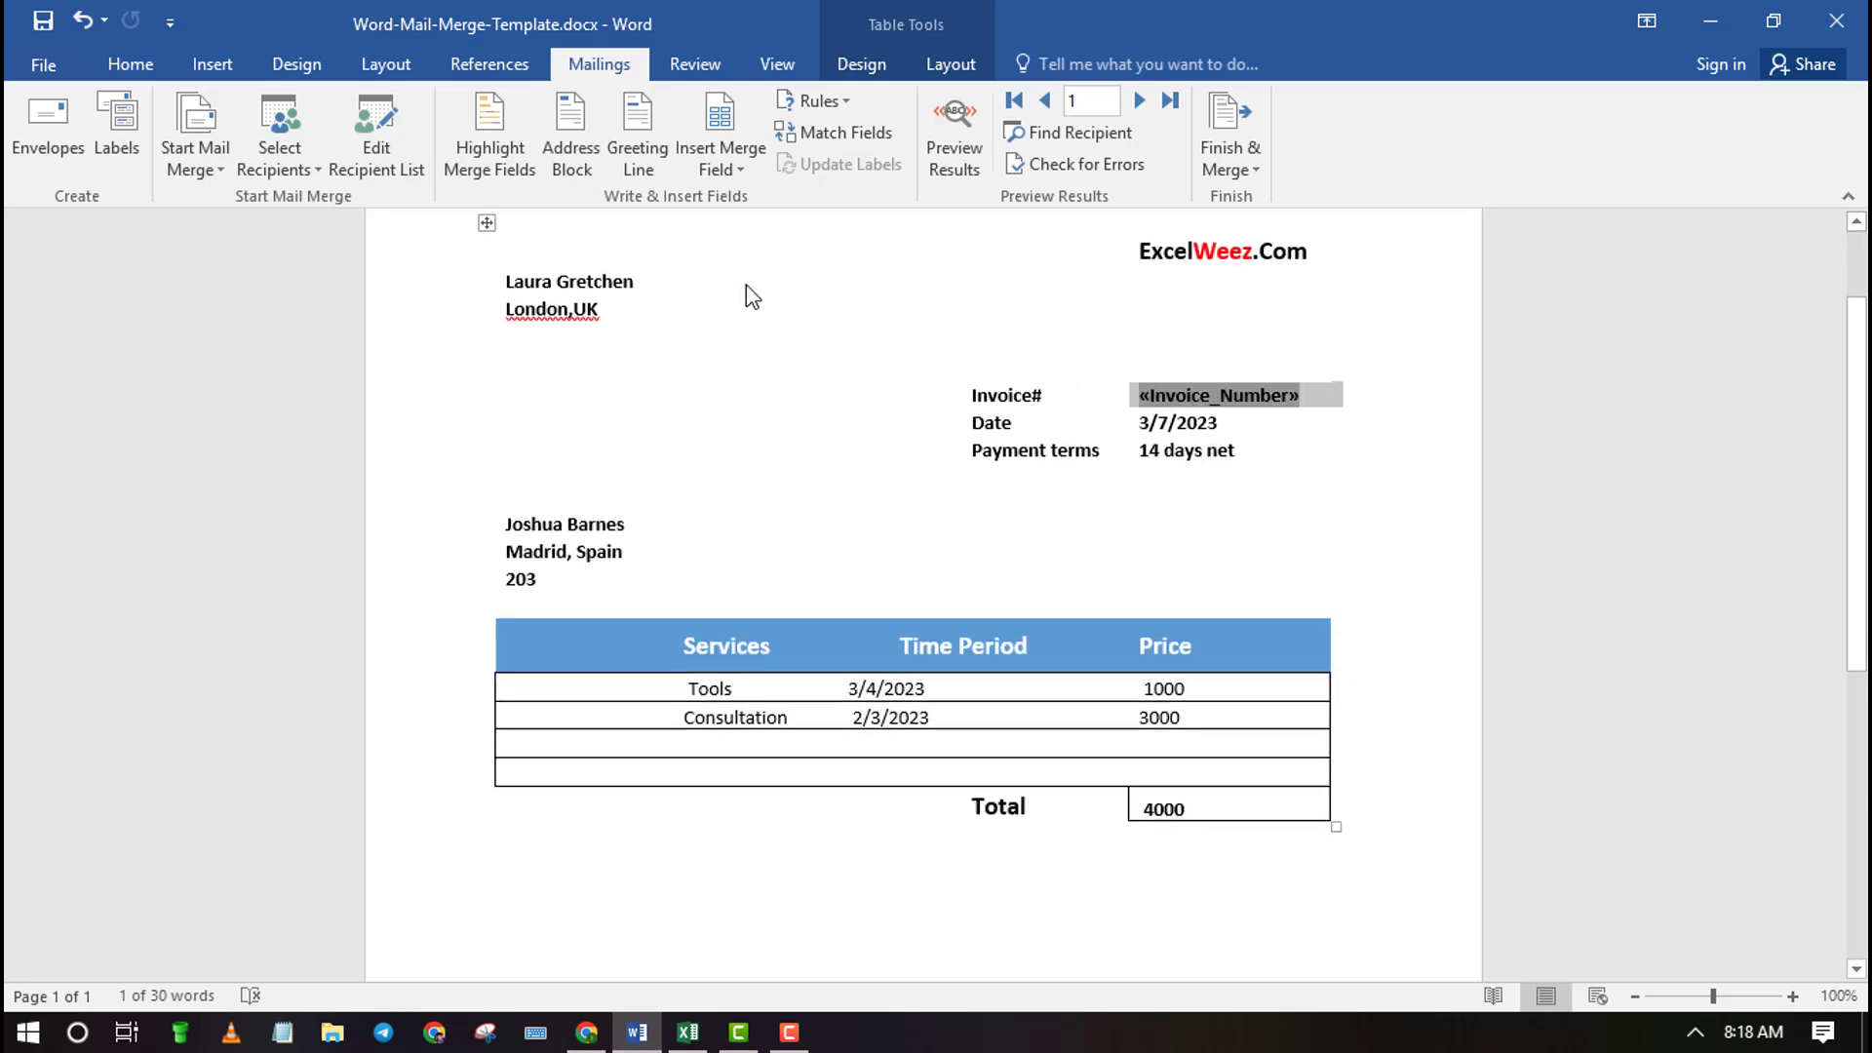
click(734, 158)
key(Up)
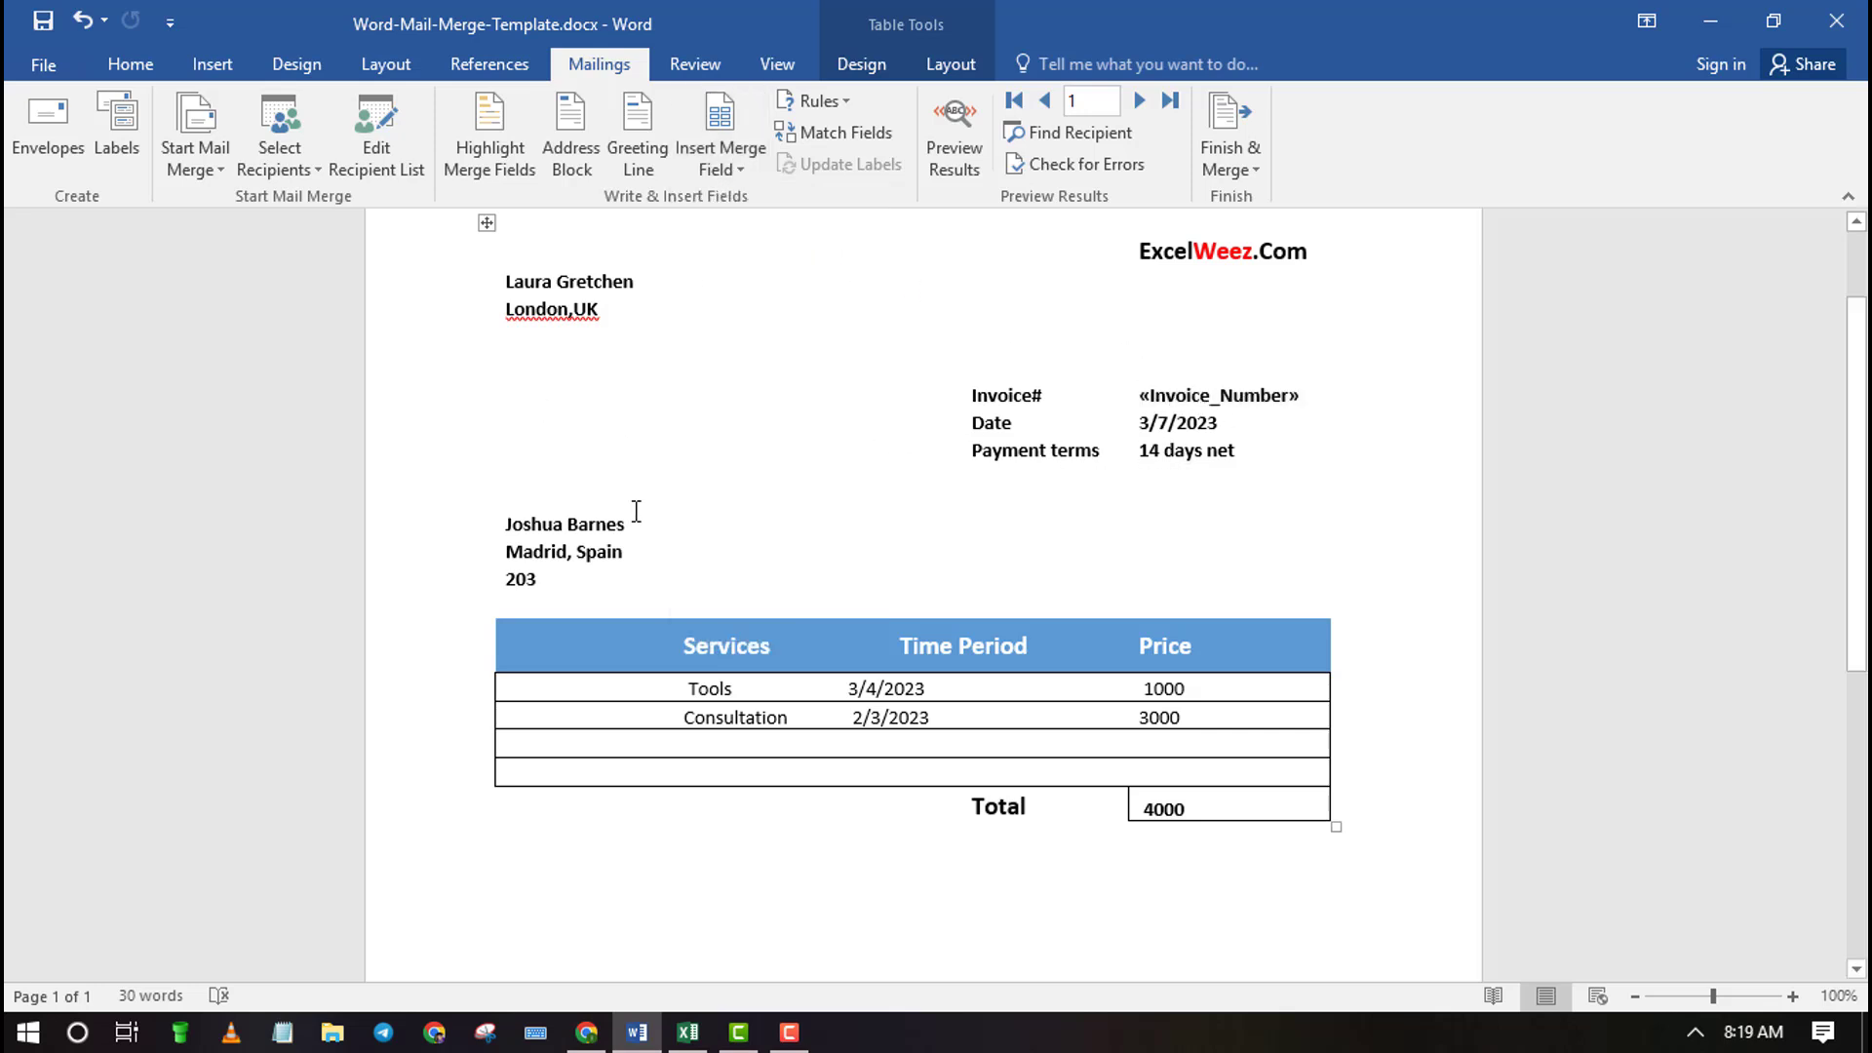
scroll(601, 563, down, 3)
scroll(601, 560, up, 3)
drag(637, 527, 515, 535)
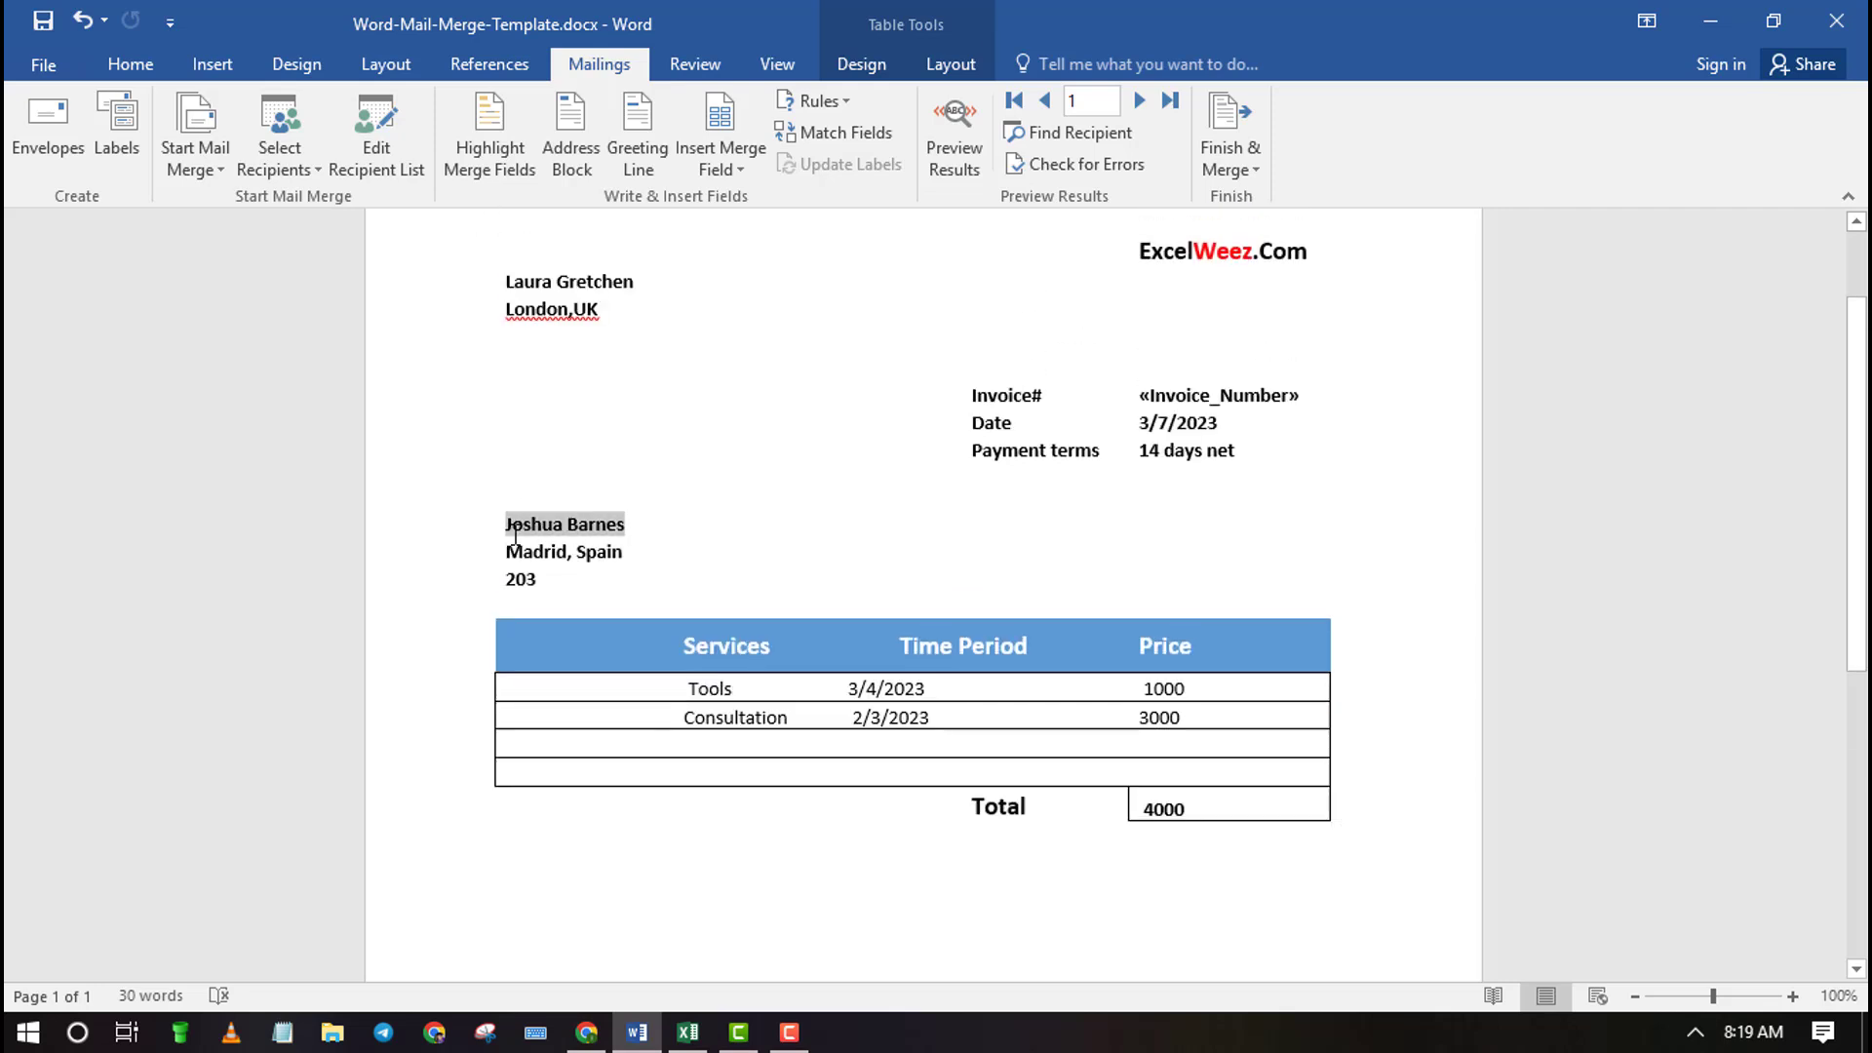
click(733, 171)
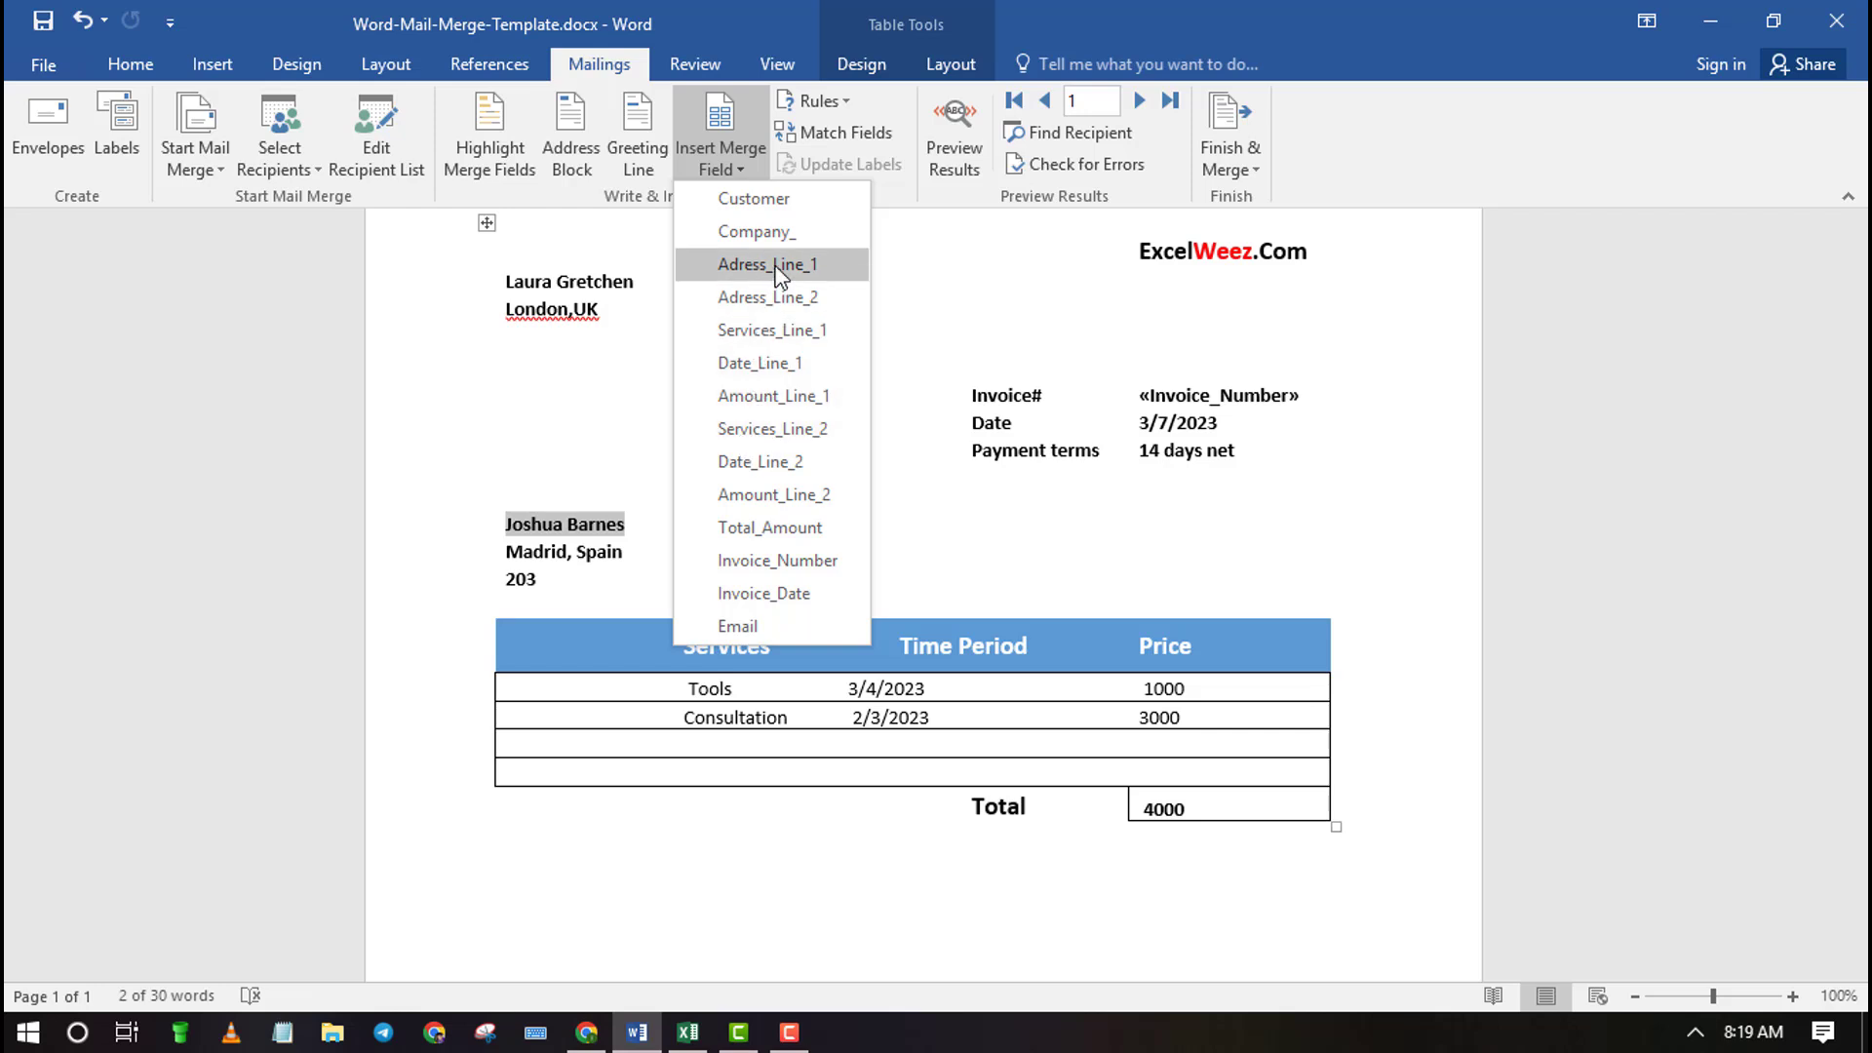
click(771, 199)
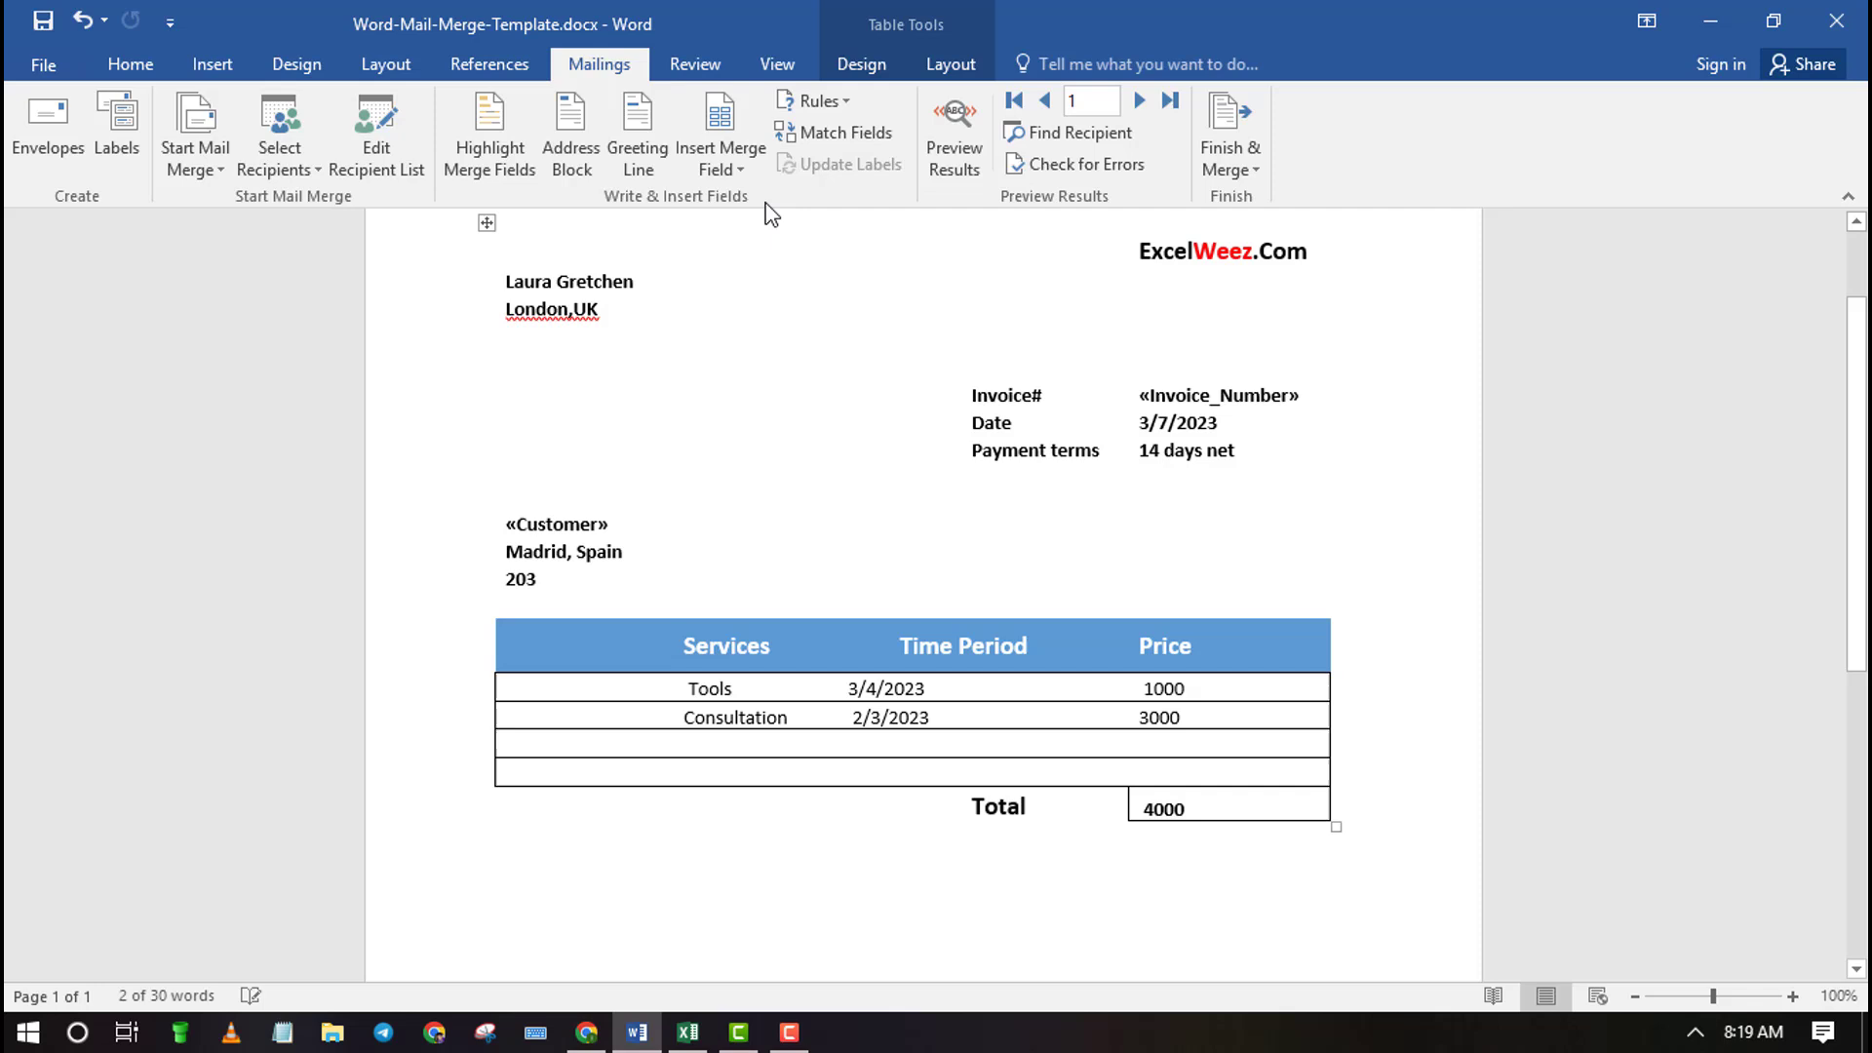
triple_click(599, 553)
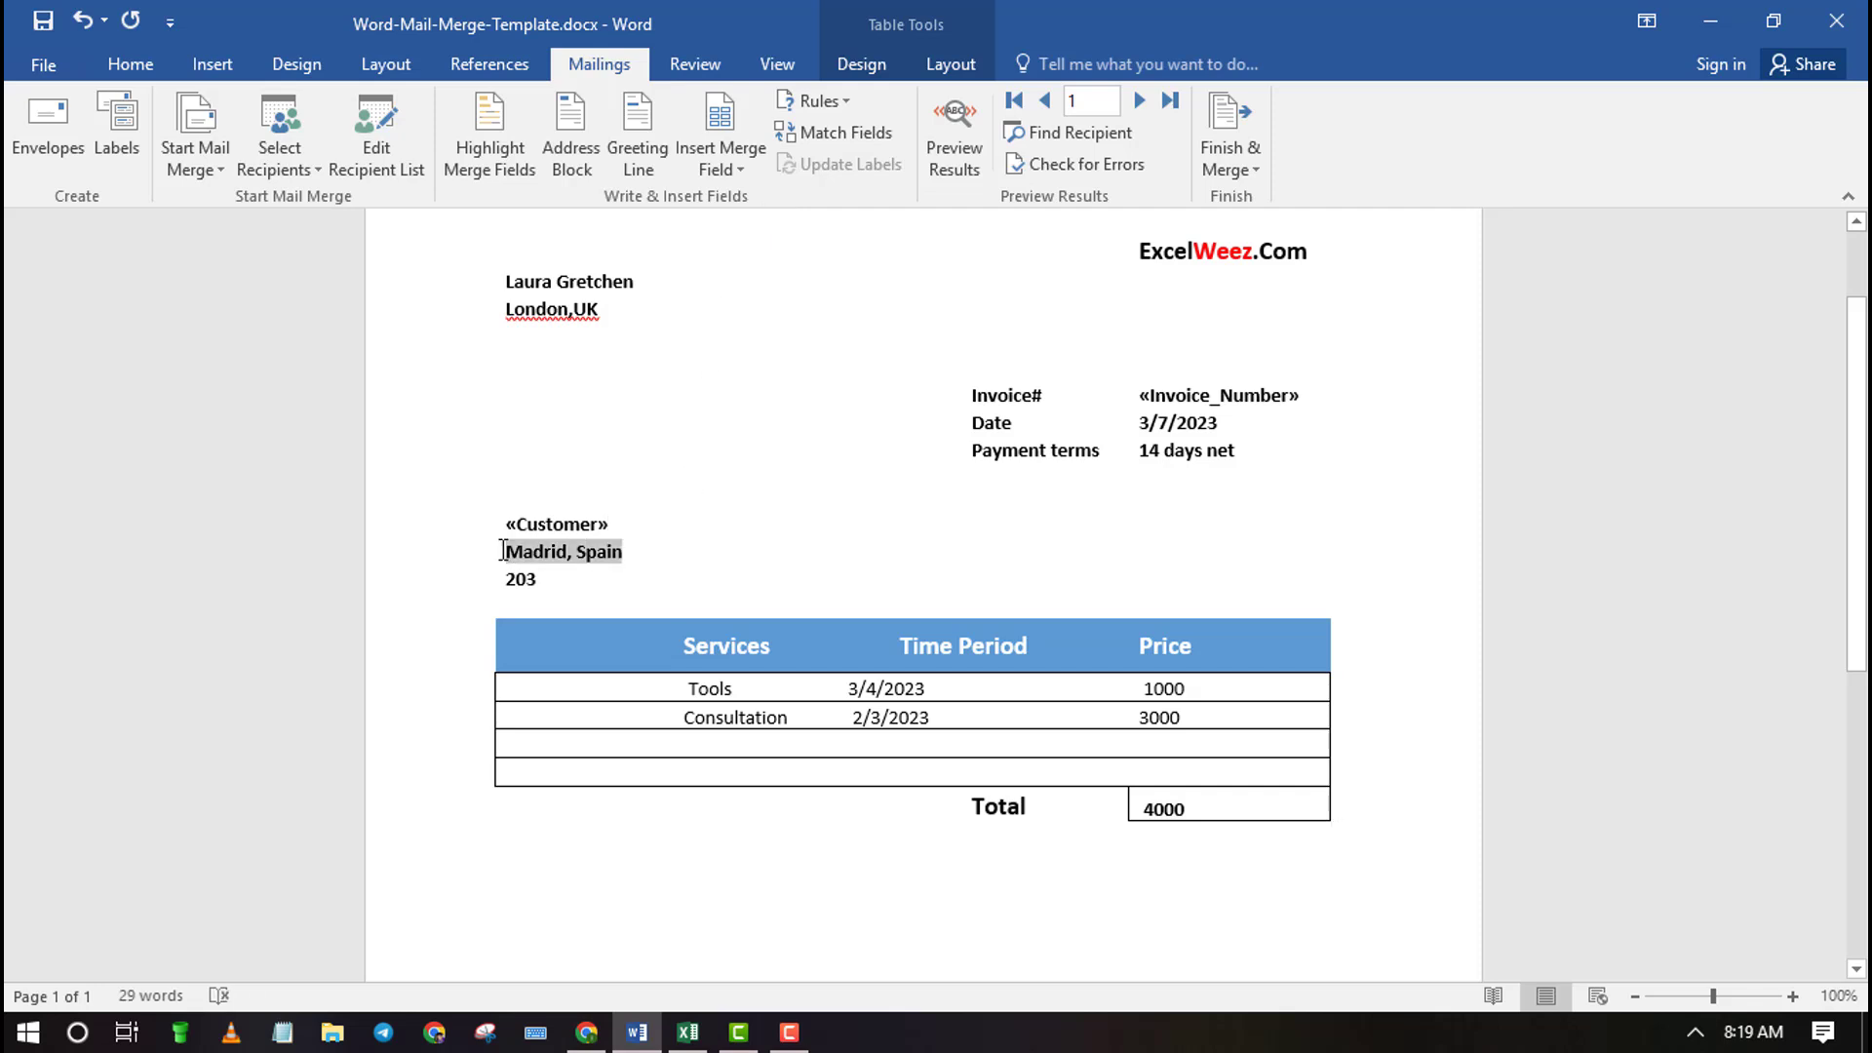
click(739, 167)
click(772, 265)
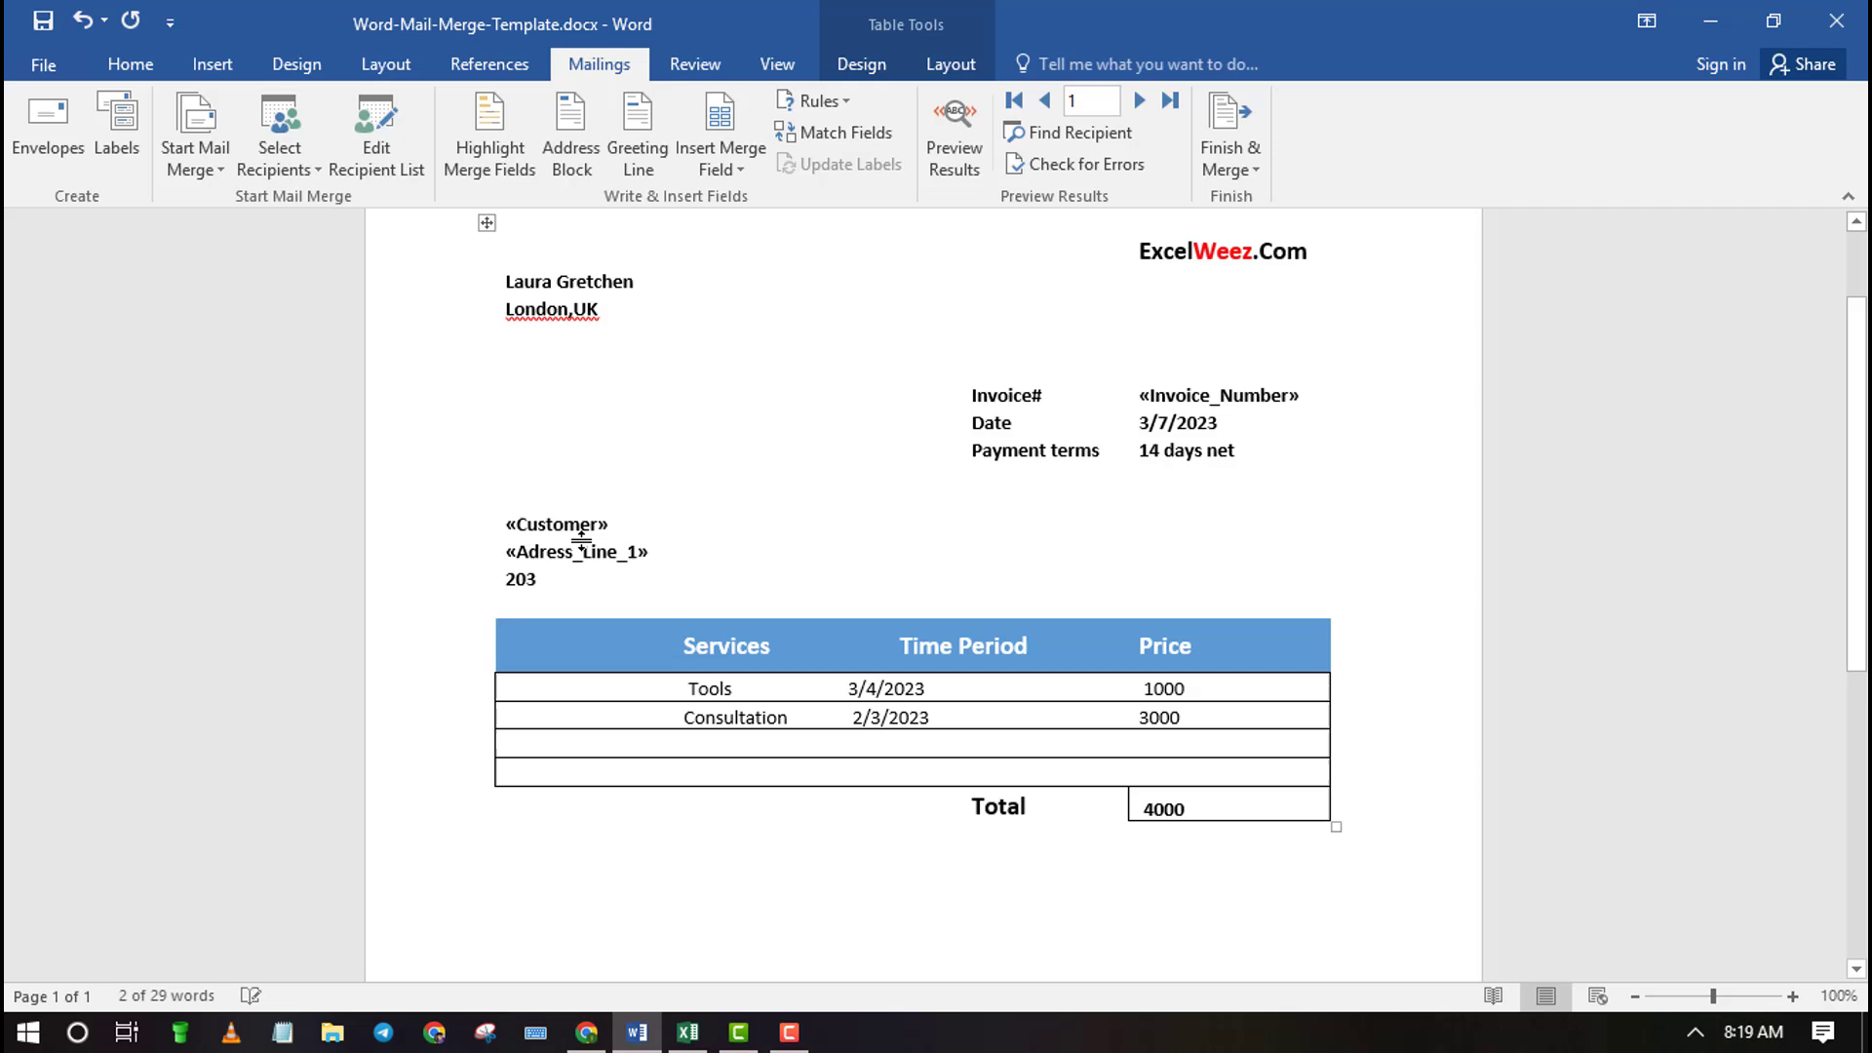
double_click(521, 582)
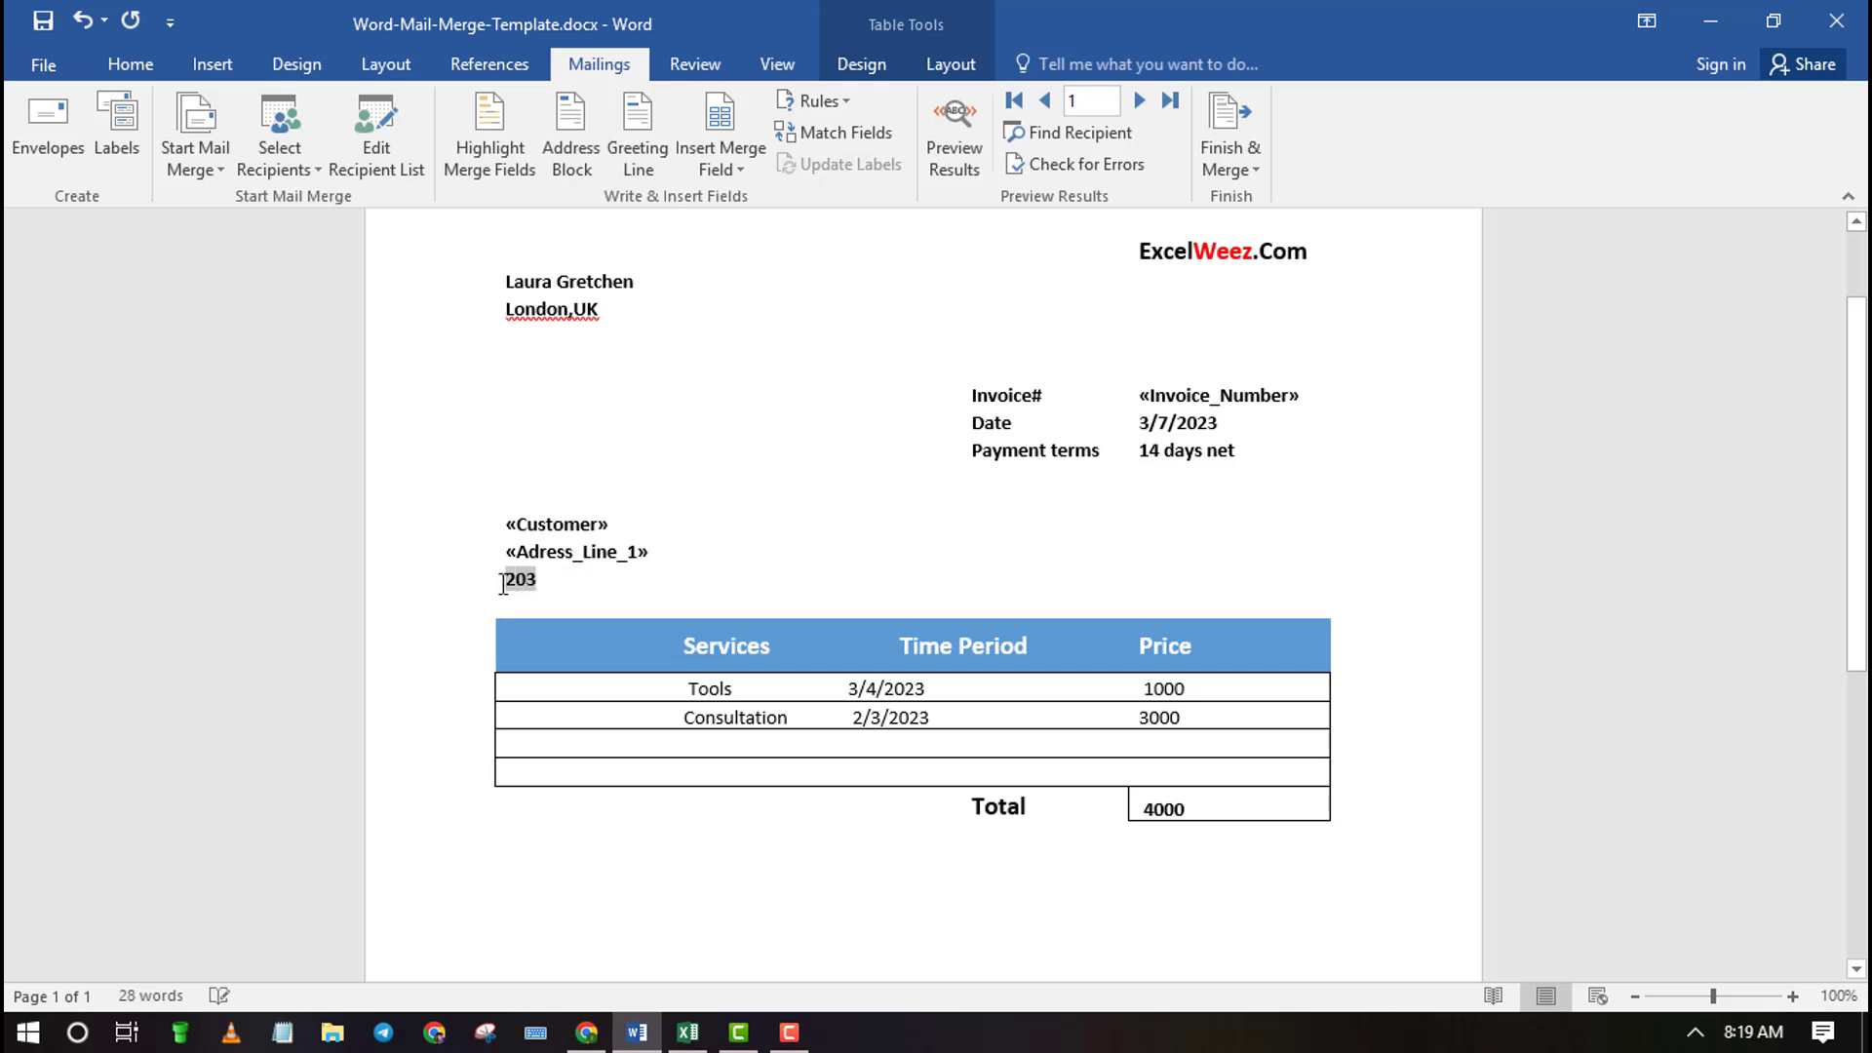
click(739, 172)
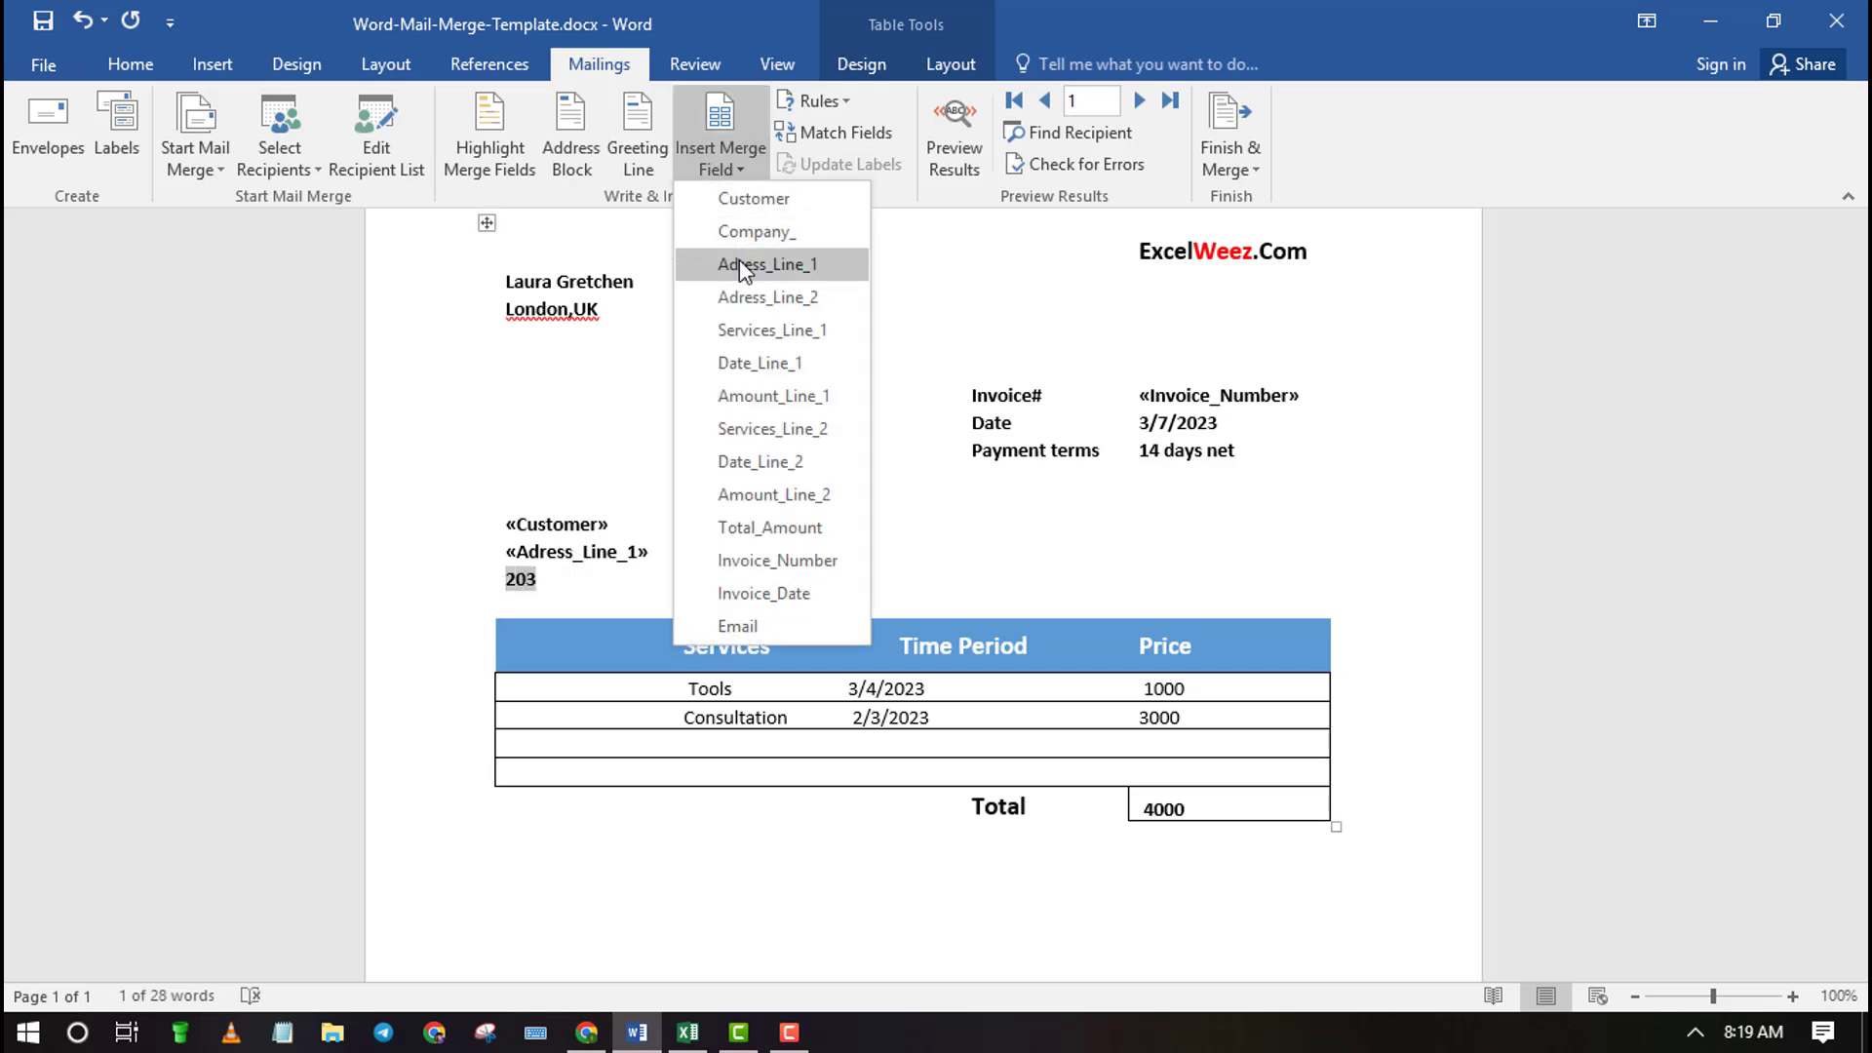
click(749, 296)
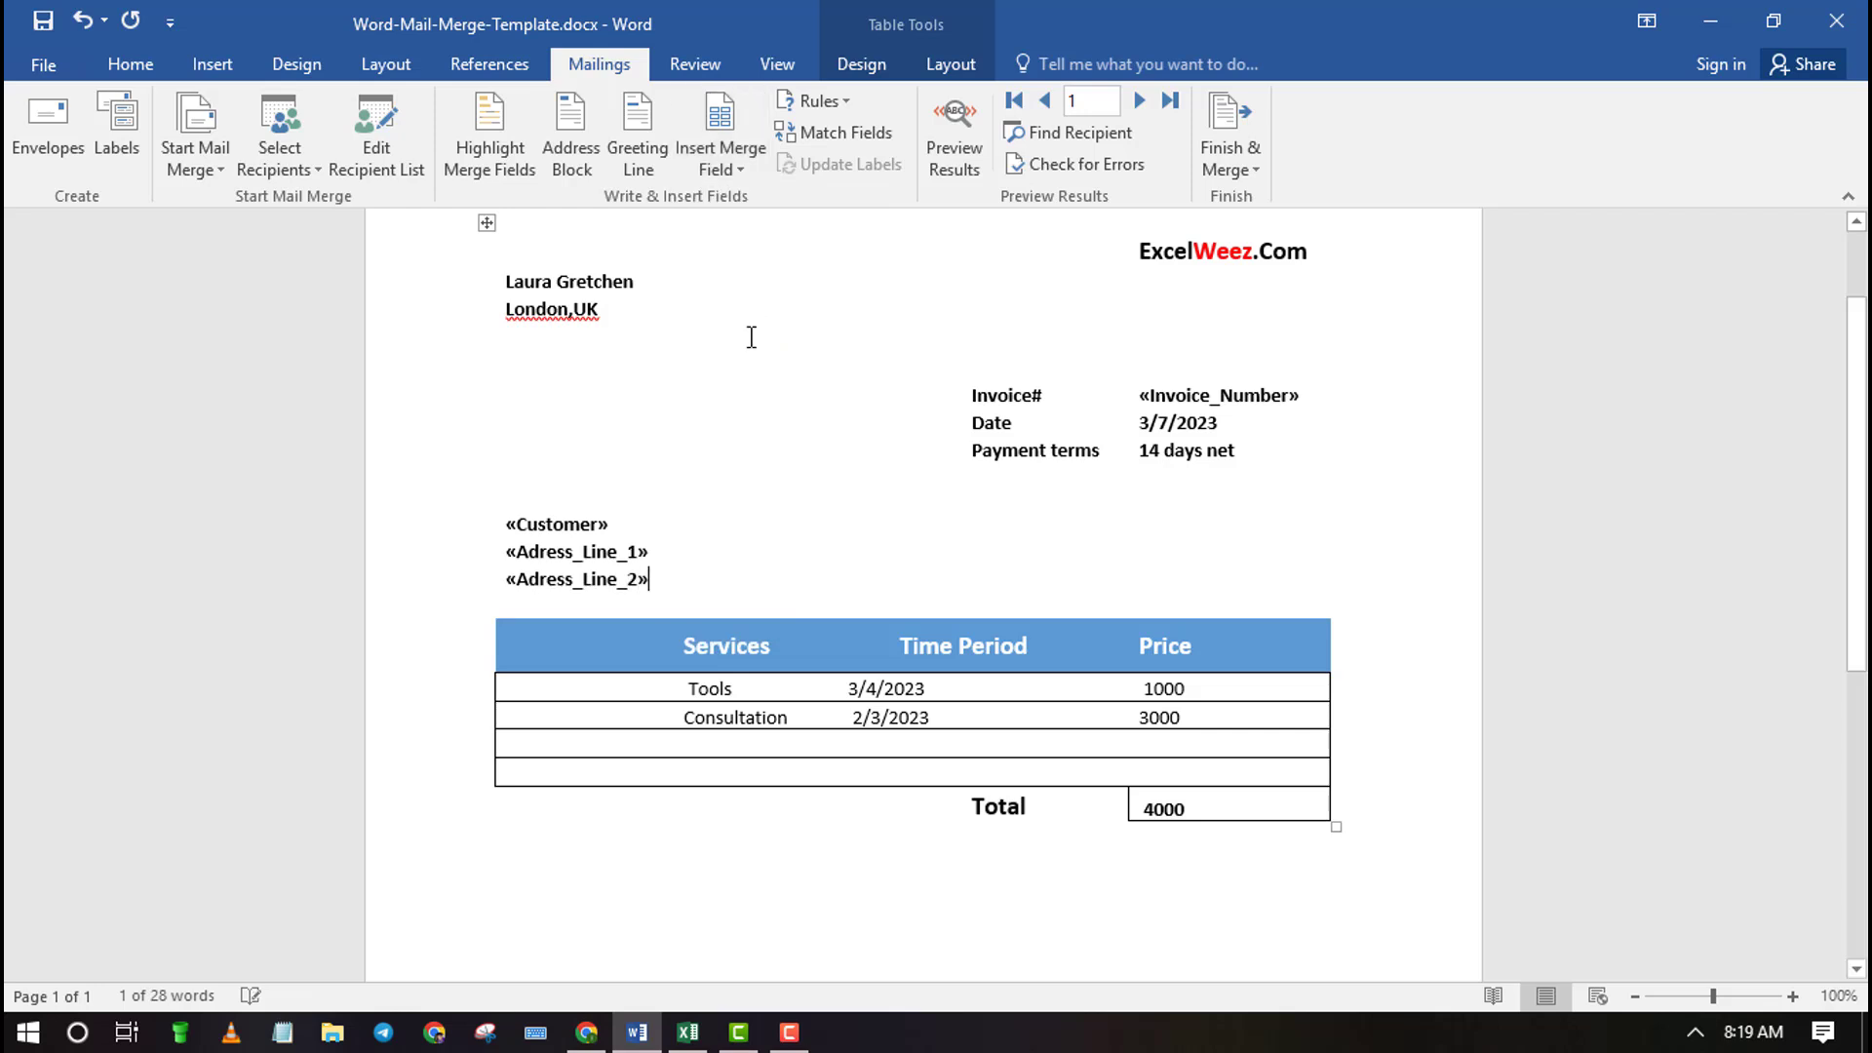
drag(738, 690, 691, 690)
Replace Tools and Consultation with the Services_Line_1 and Services_Line_2 fields
click(691, 689)
click(741, 170)
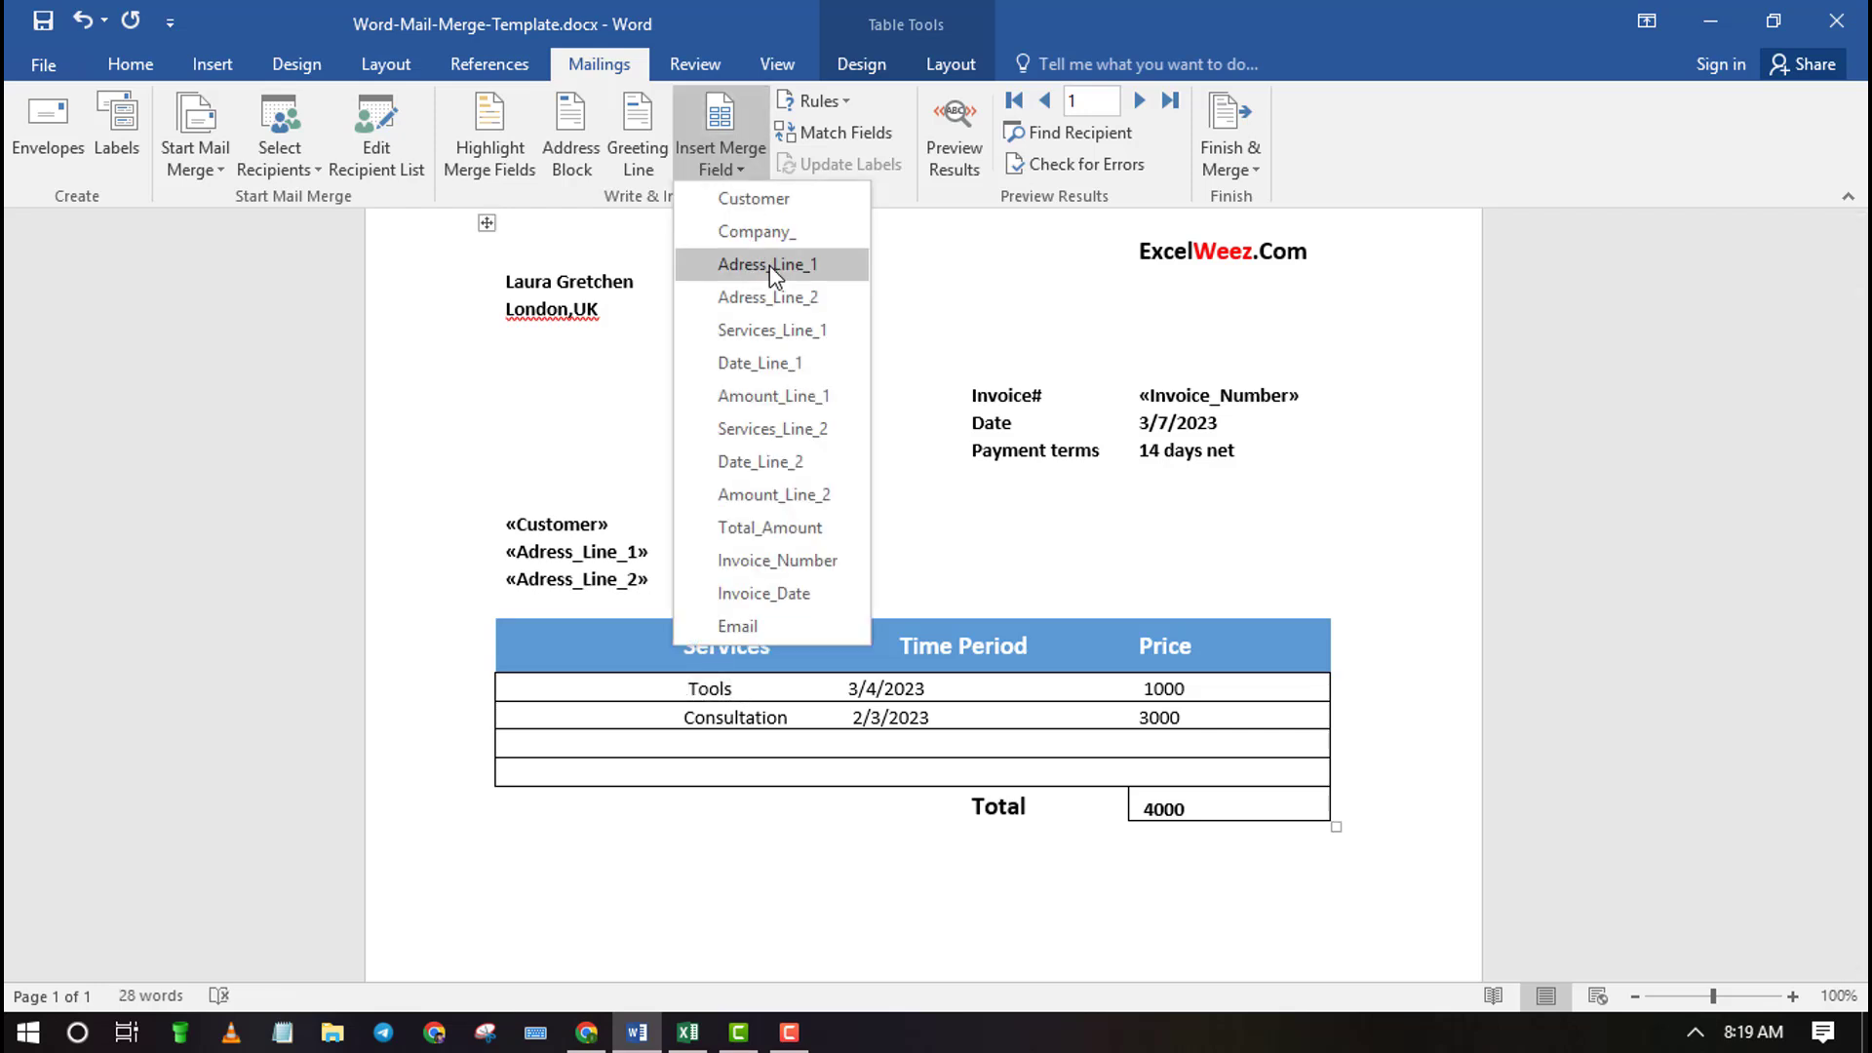
click(777, 331)
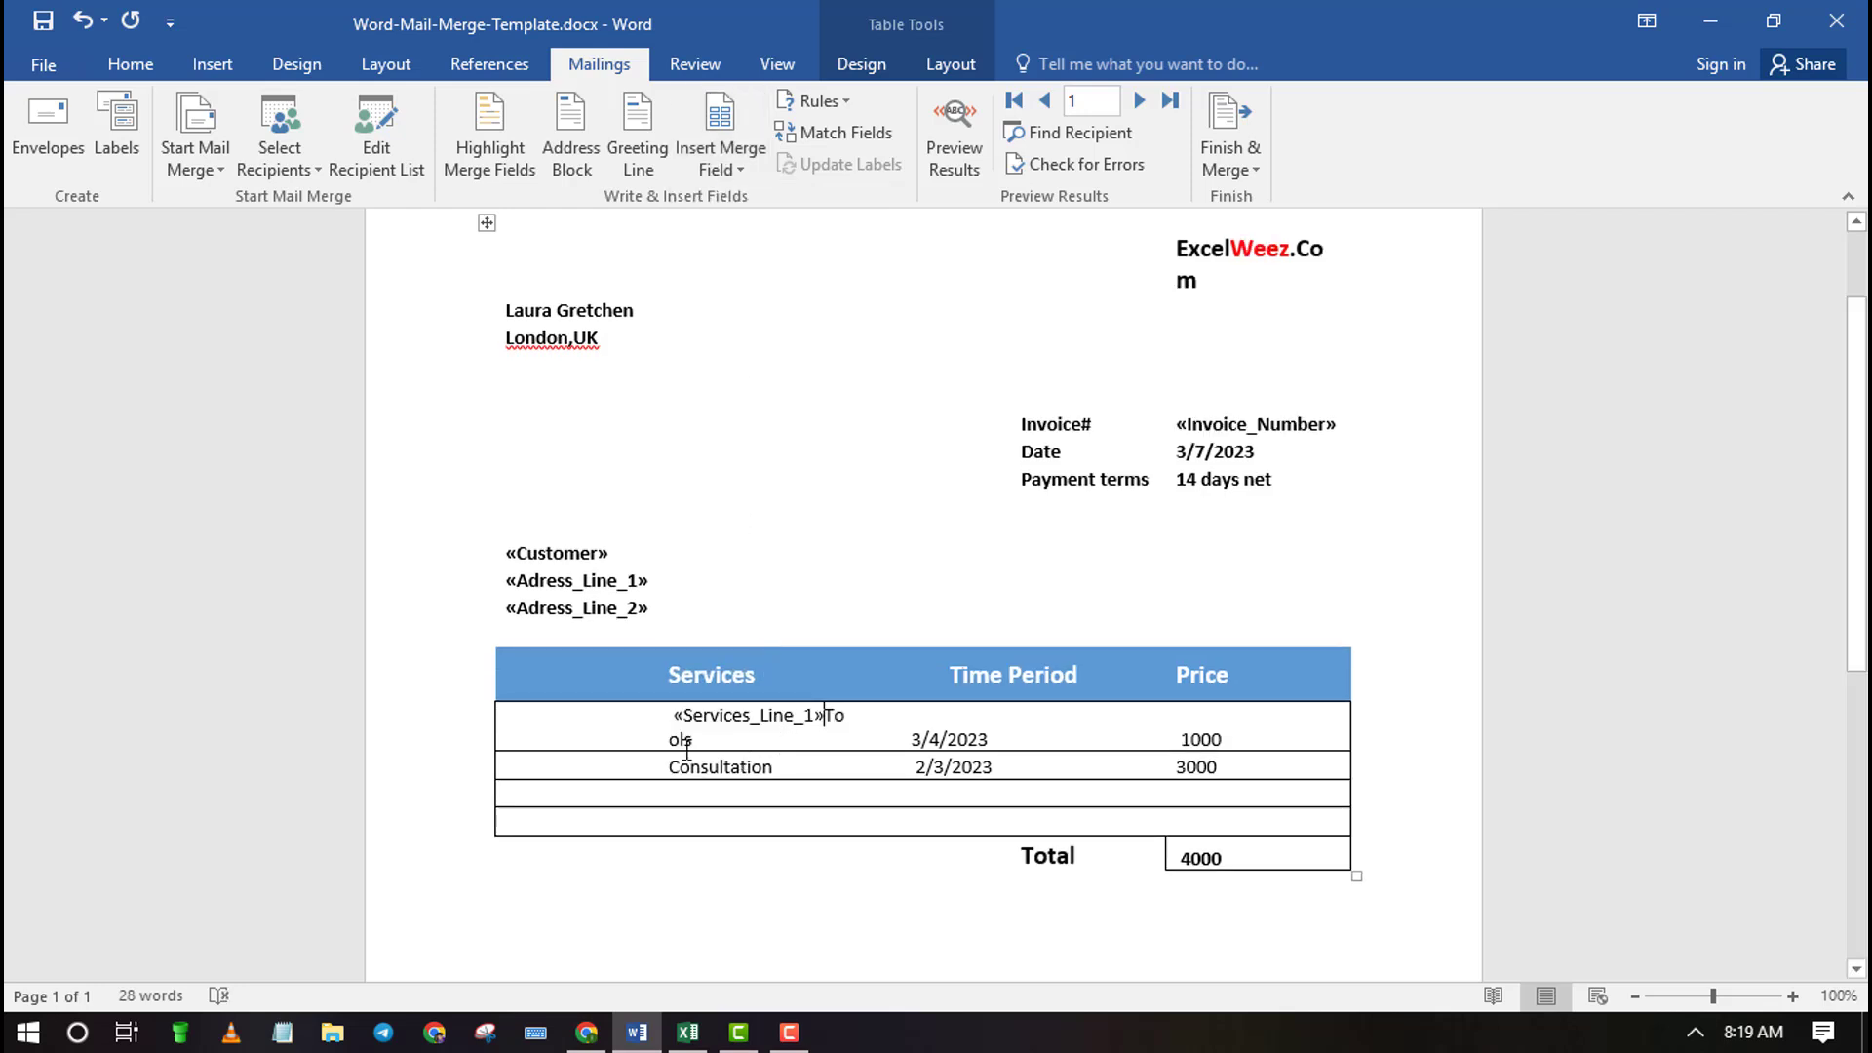
click(84, 25)
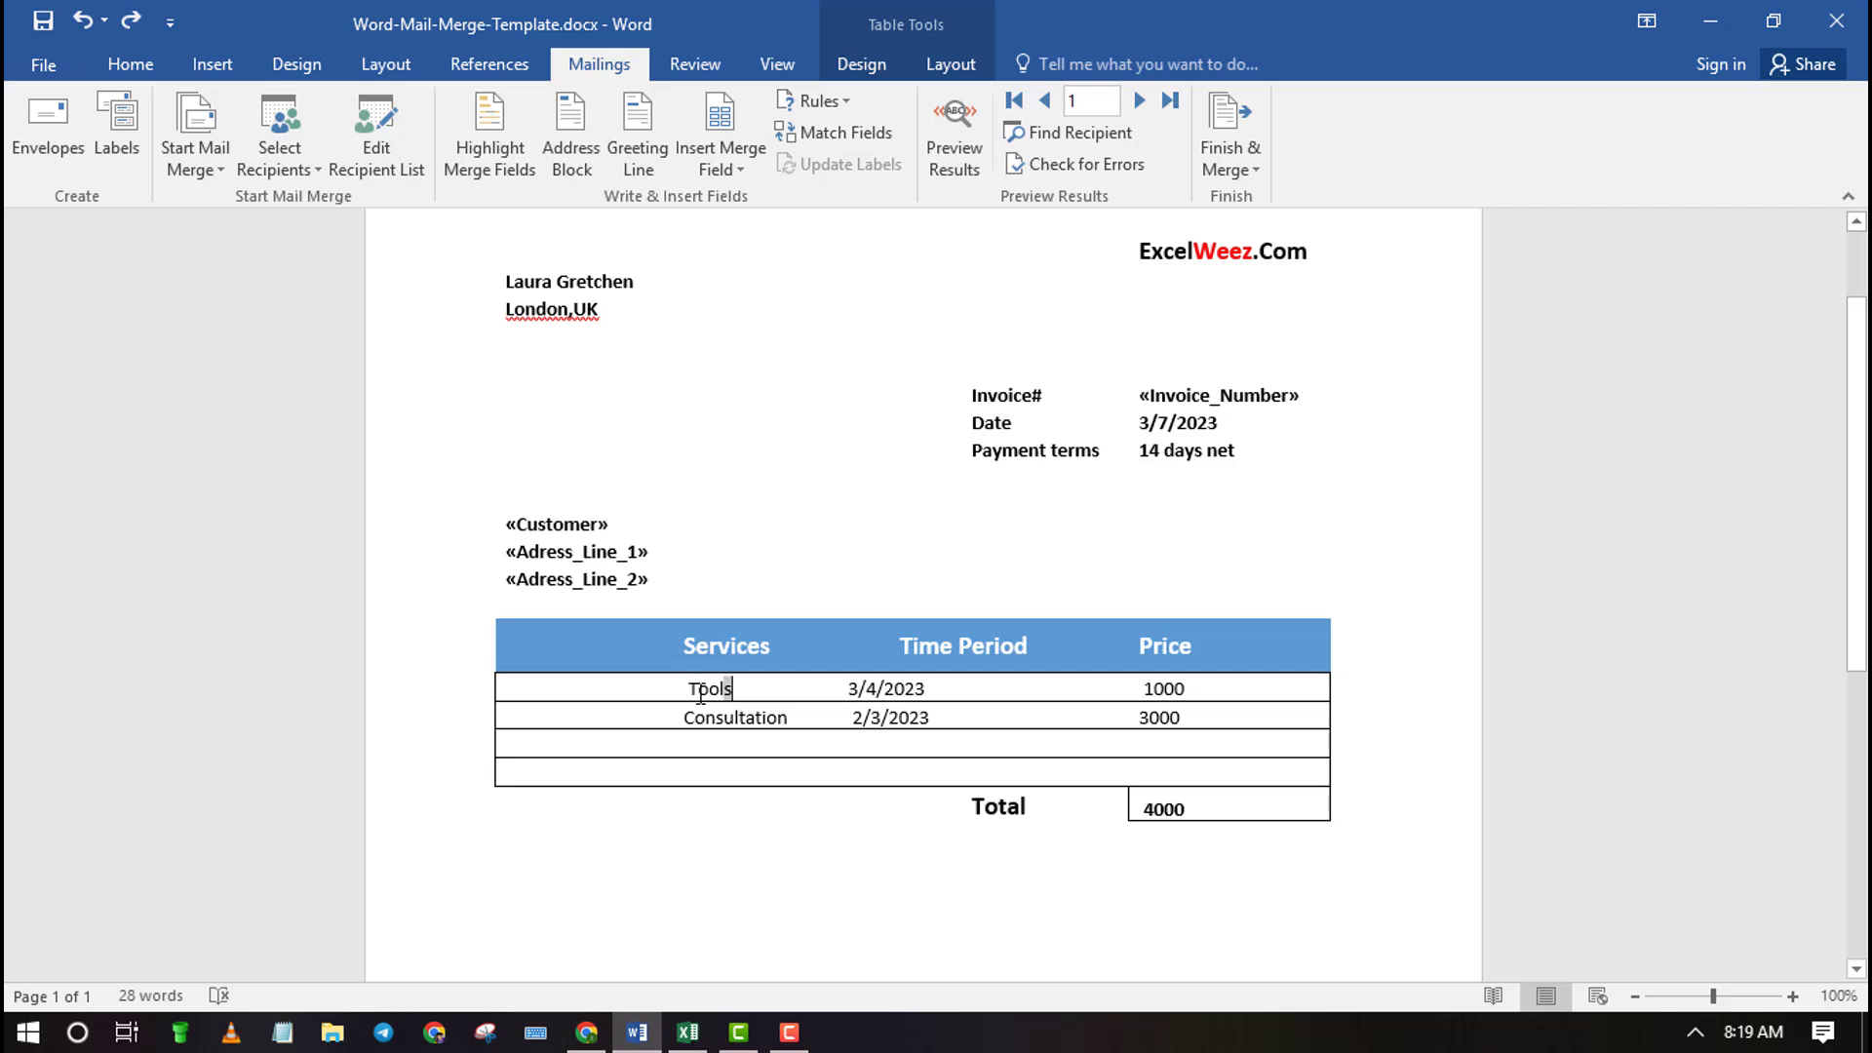
mouse_move(686, 690)
mouse_down()
mouse_move(736, 691)
mouse_move(693, 689)
mouse_up()
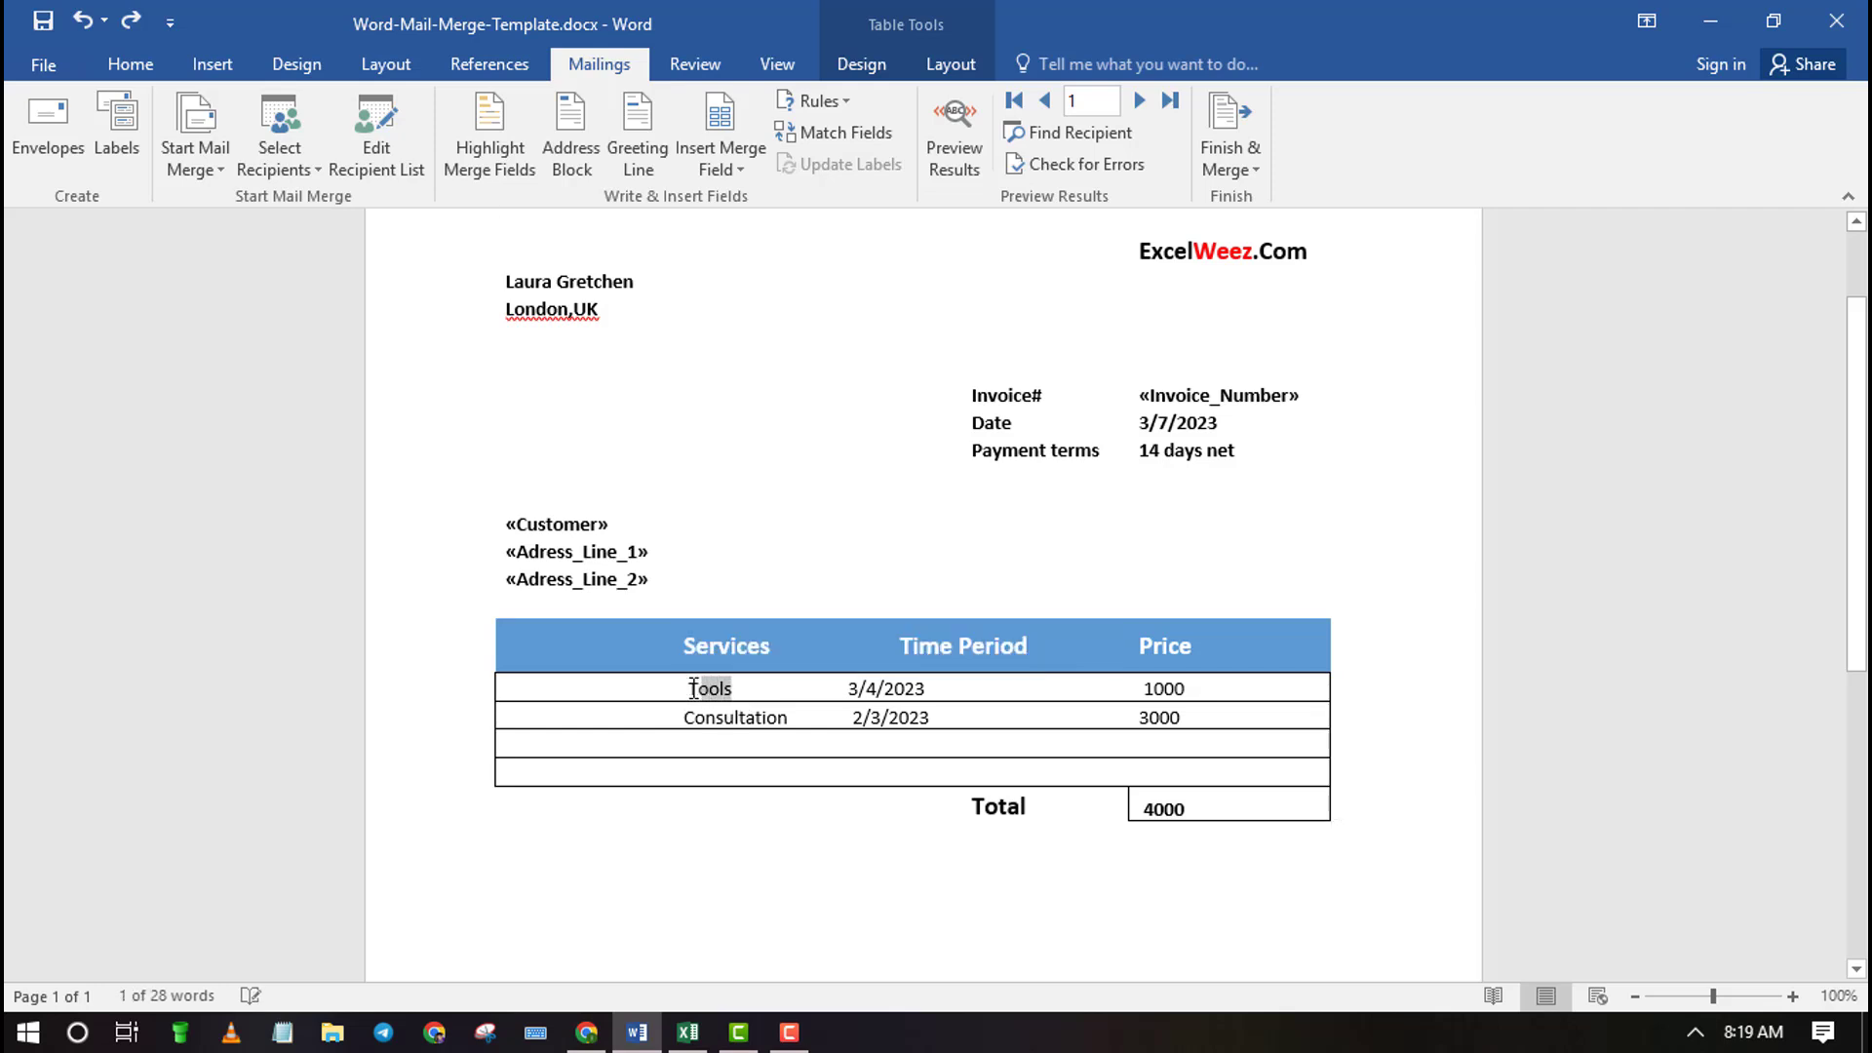
click(749, 166)
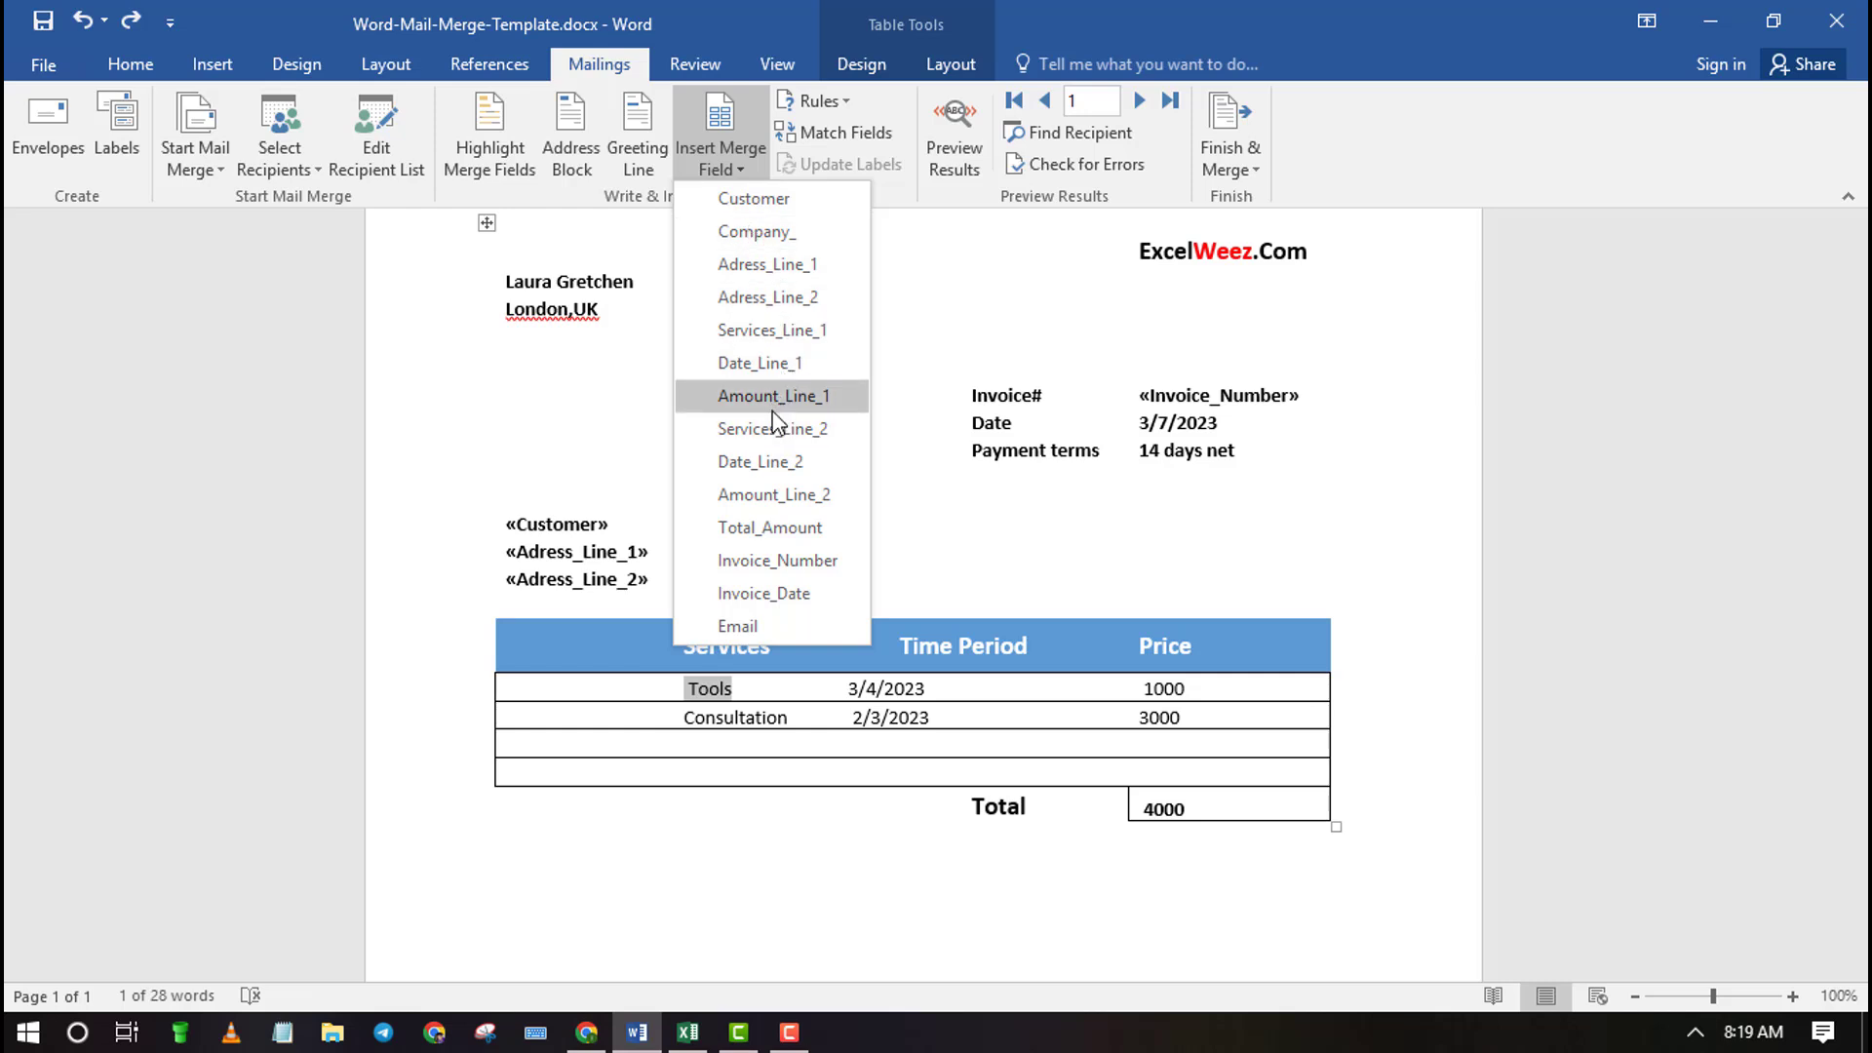
click(785, 333)
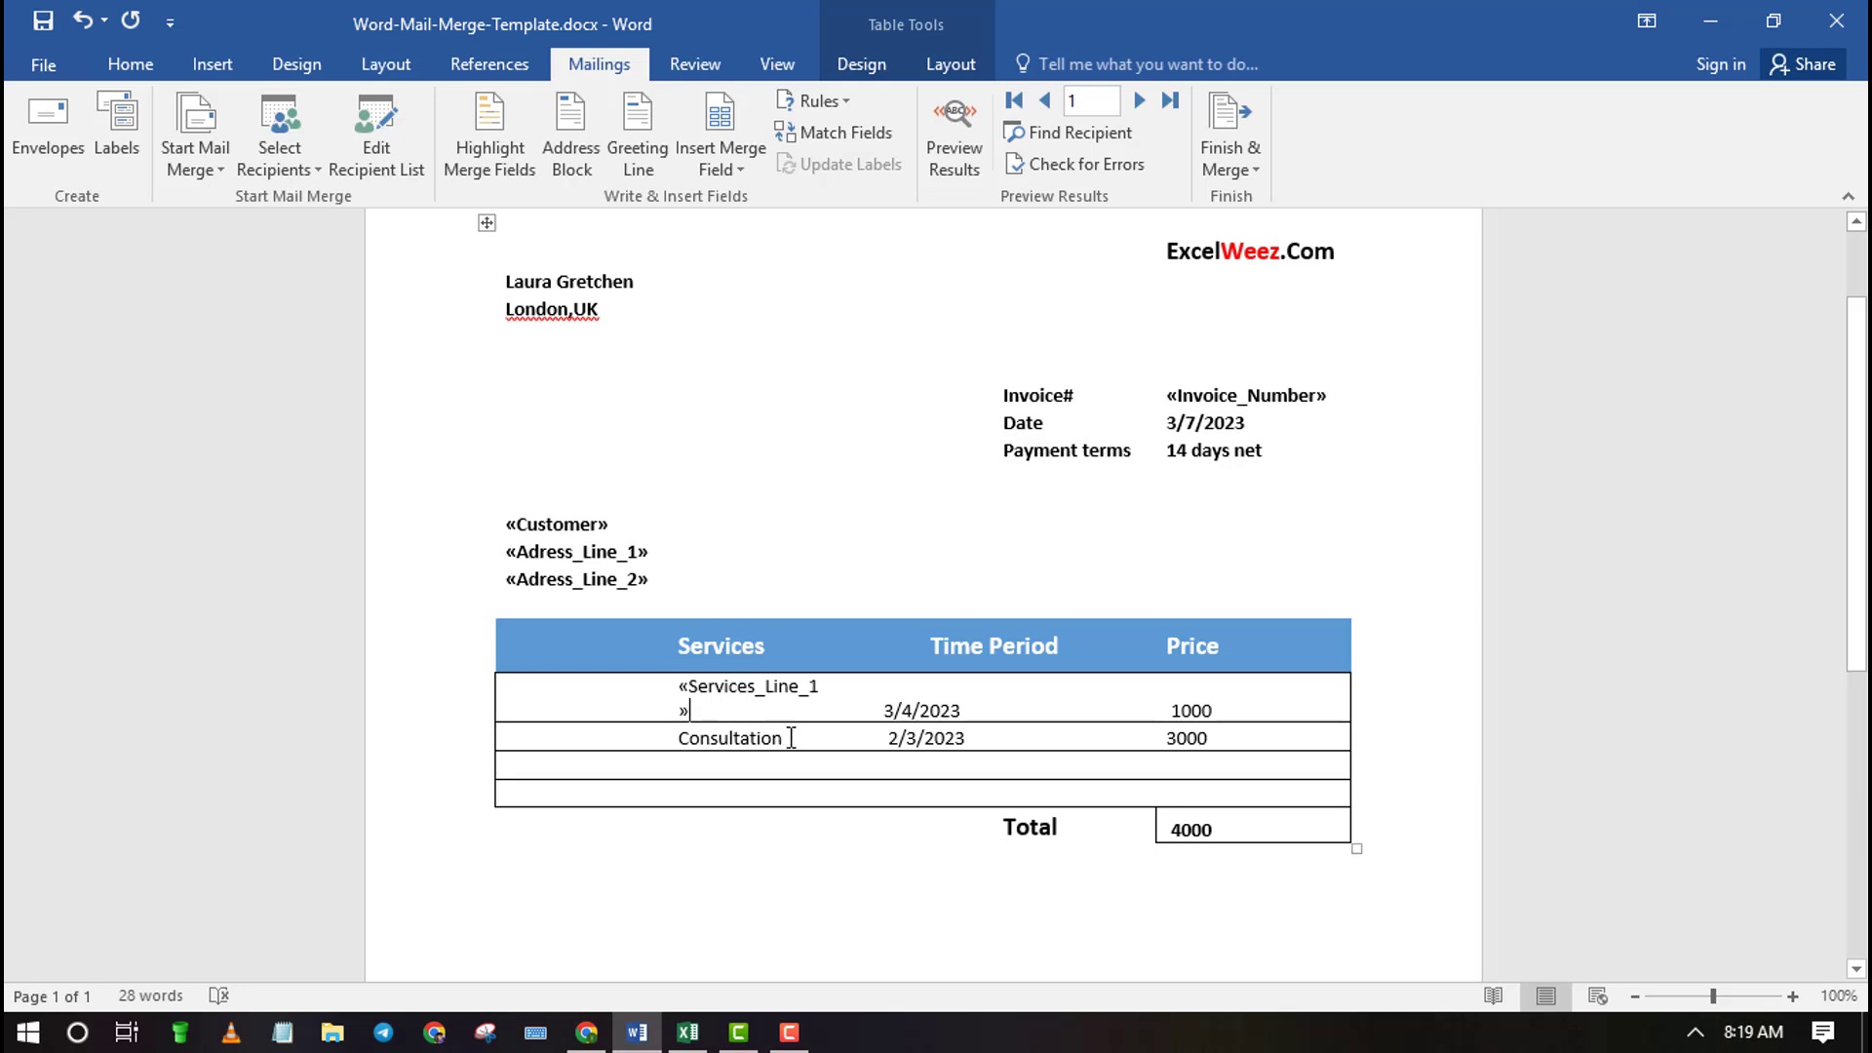
drag(712, 736, 677, 737)
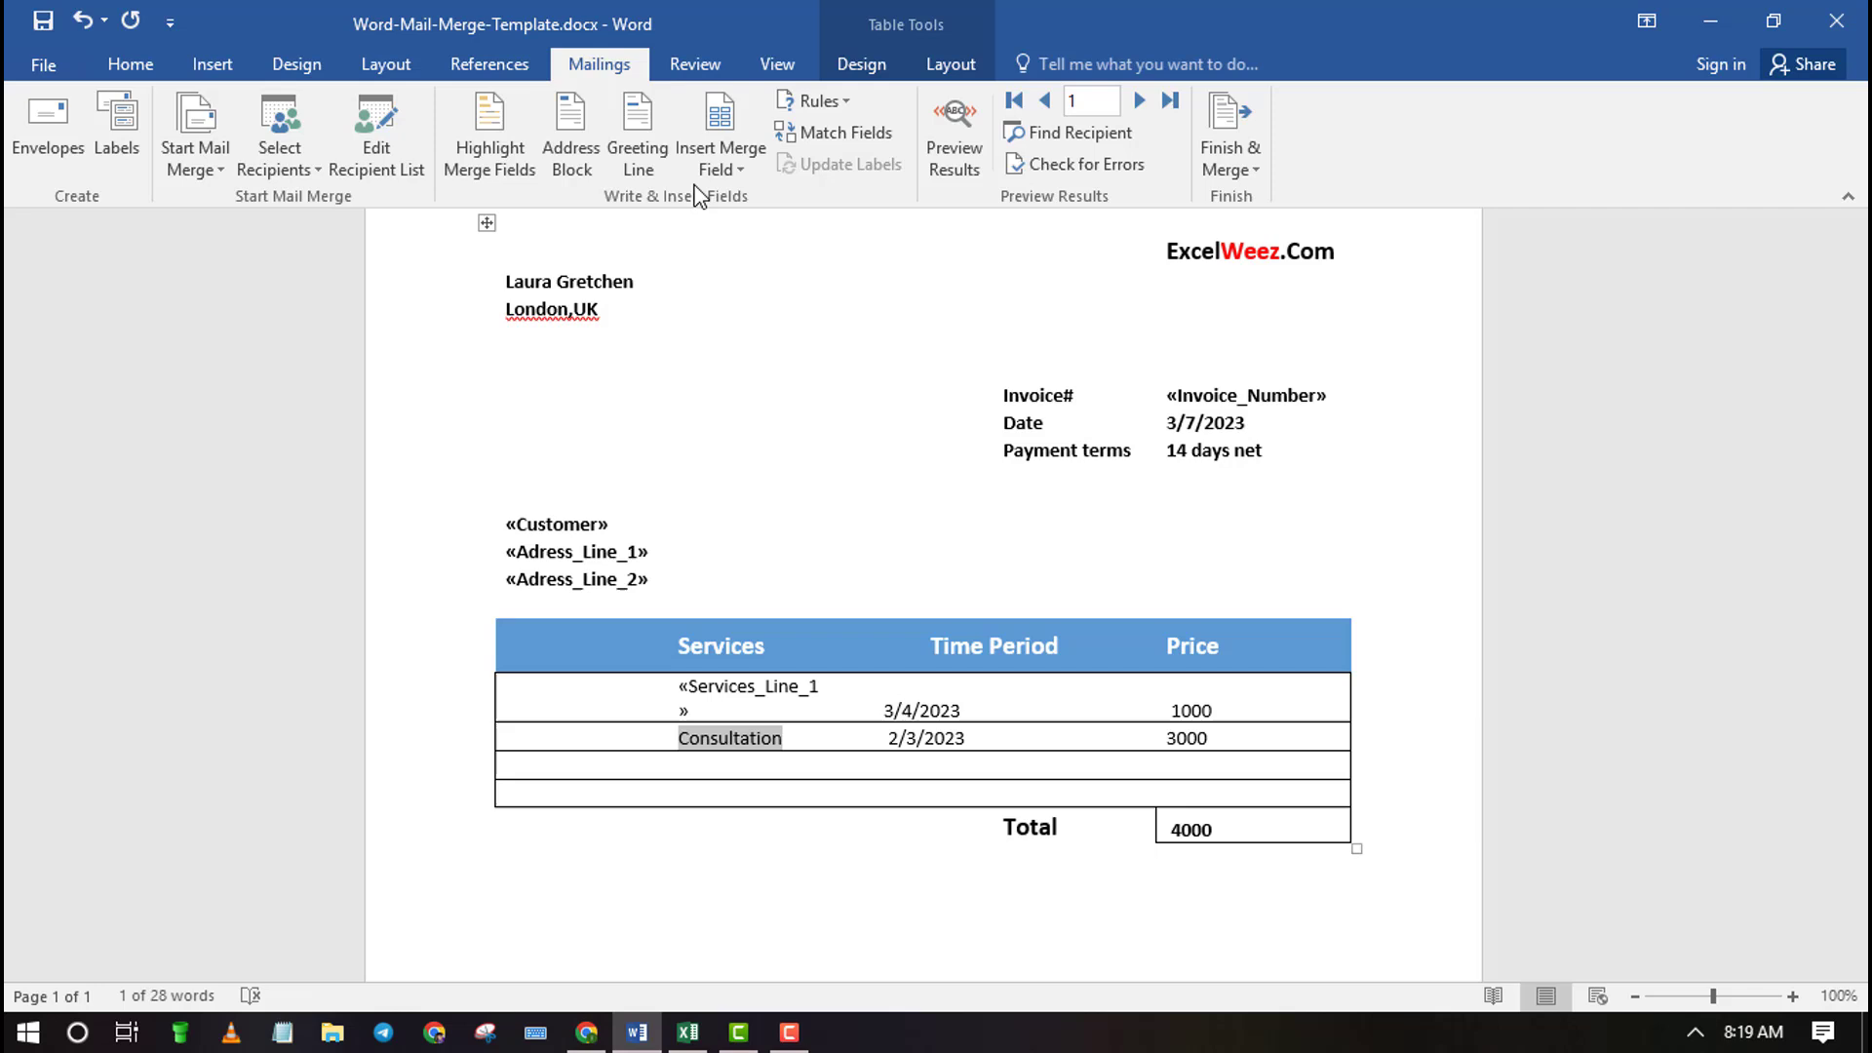
click(733, 171)
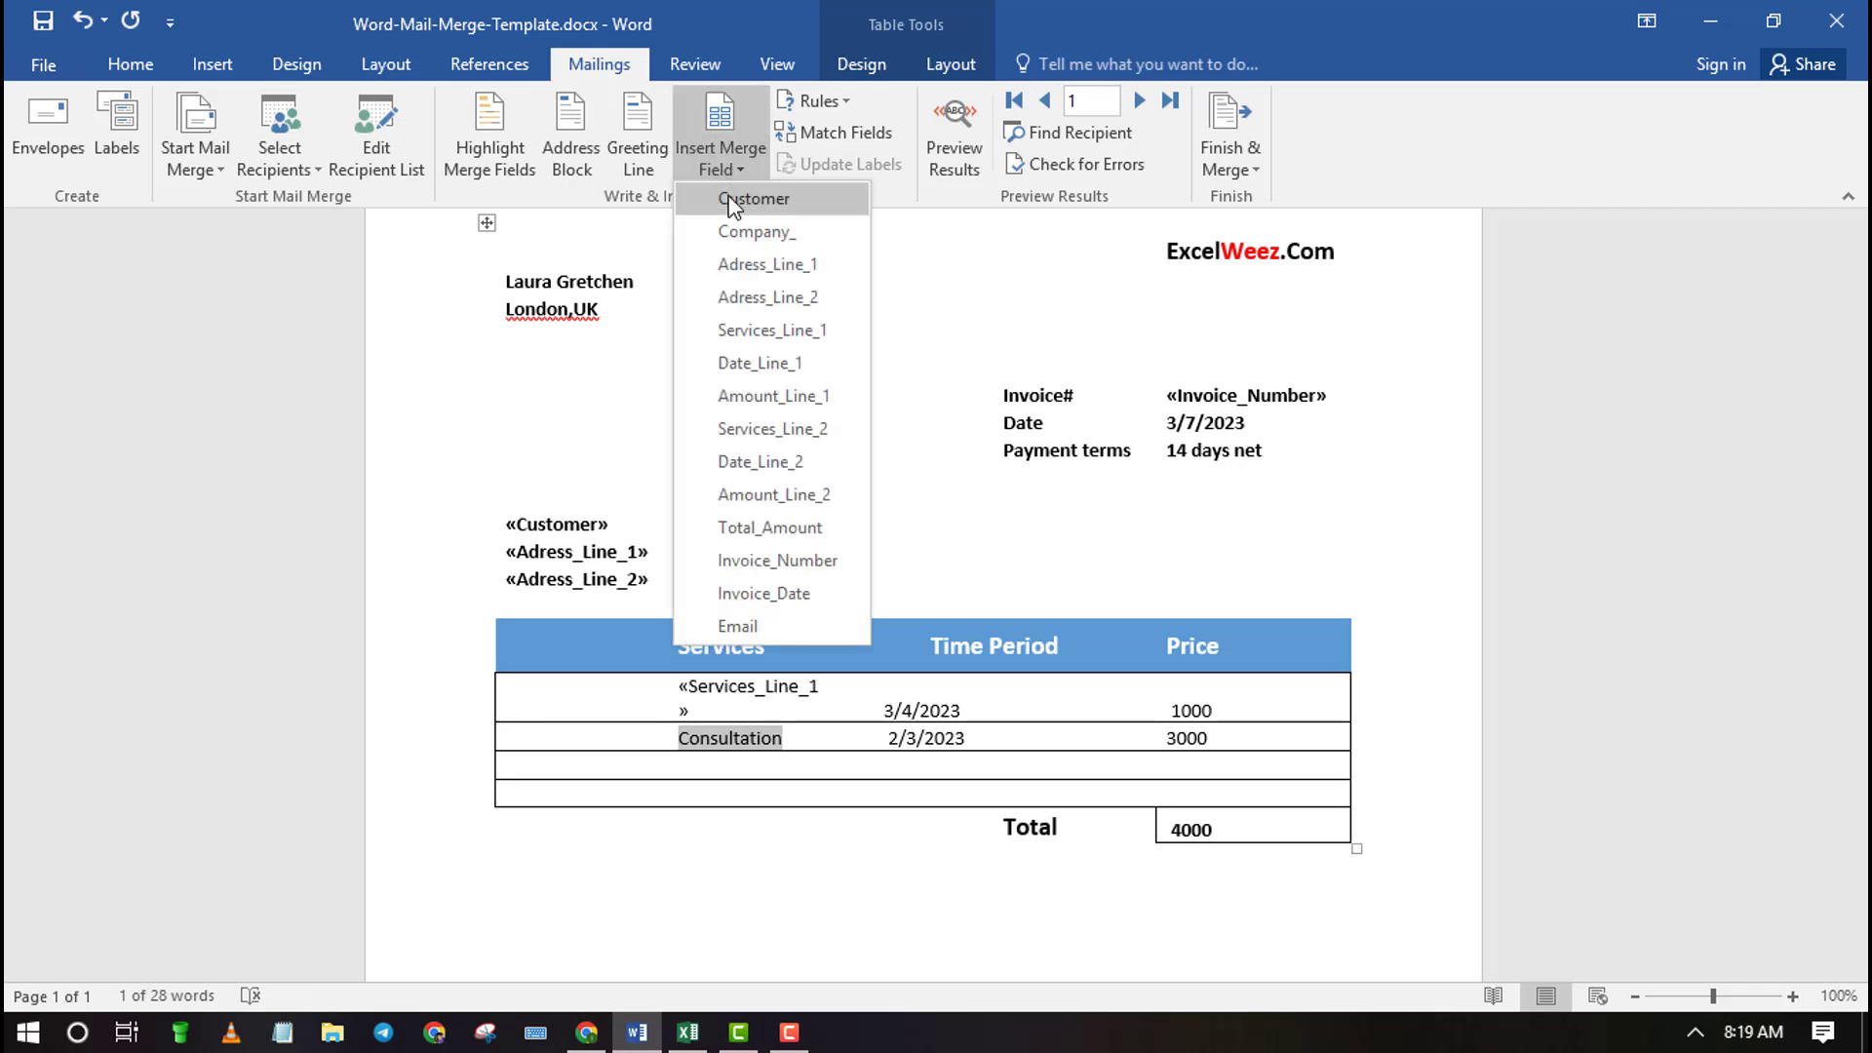
click(772, 429)
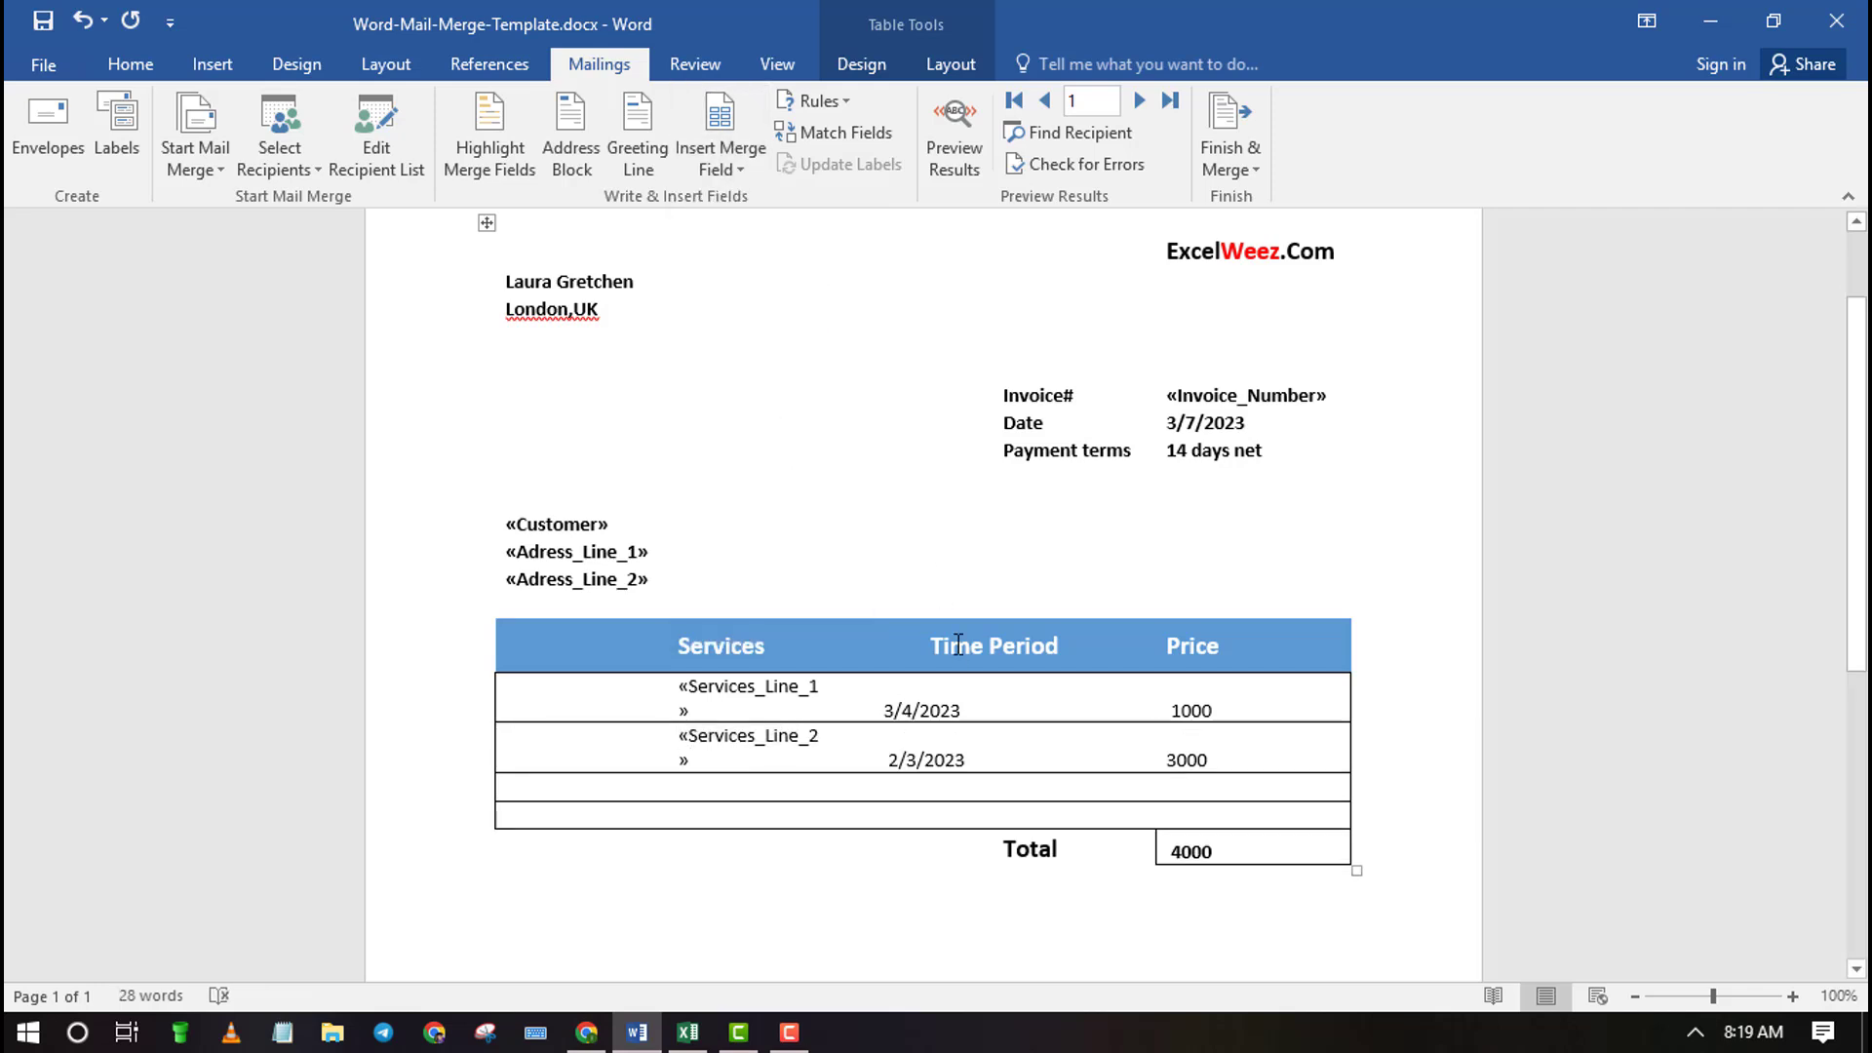
Replace the dates 3/4/2023 and 2/3/2023 with the Date_Line_1 and Date_Line_2 fields
drag(979, 710, 894, 710)
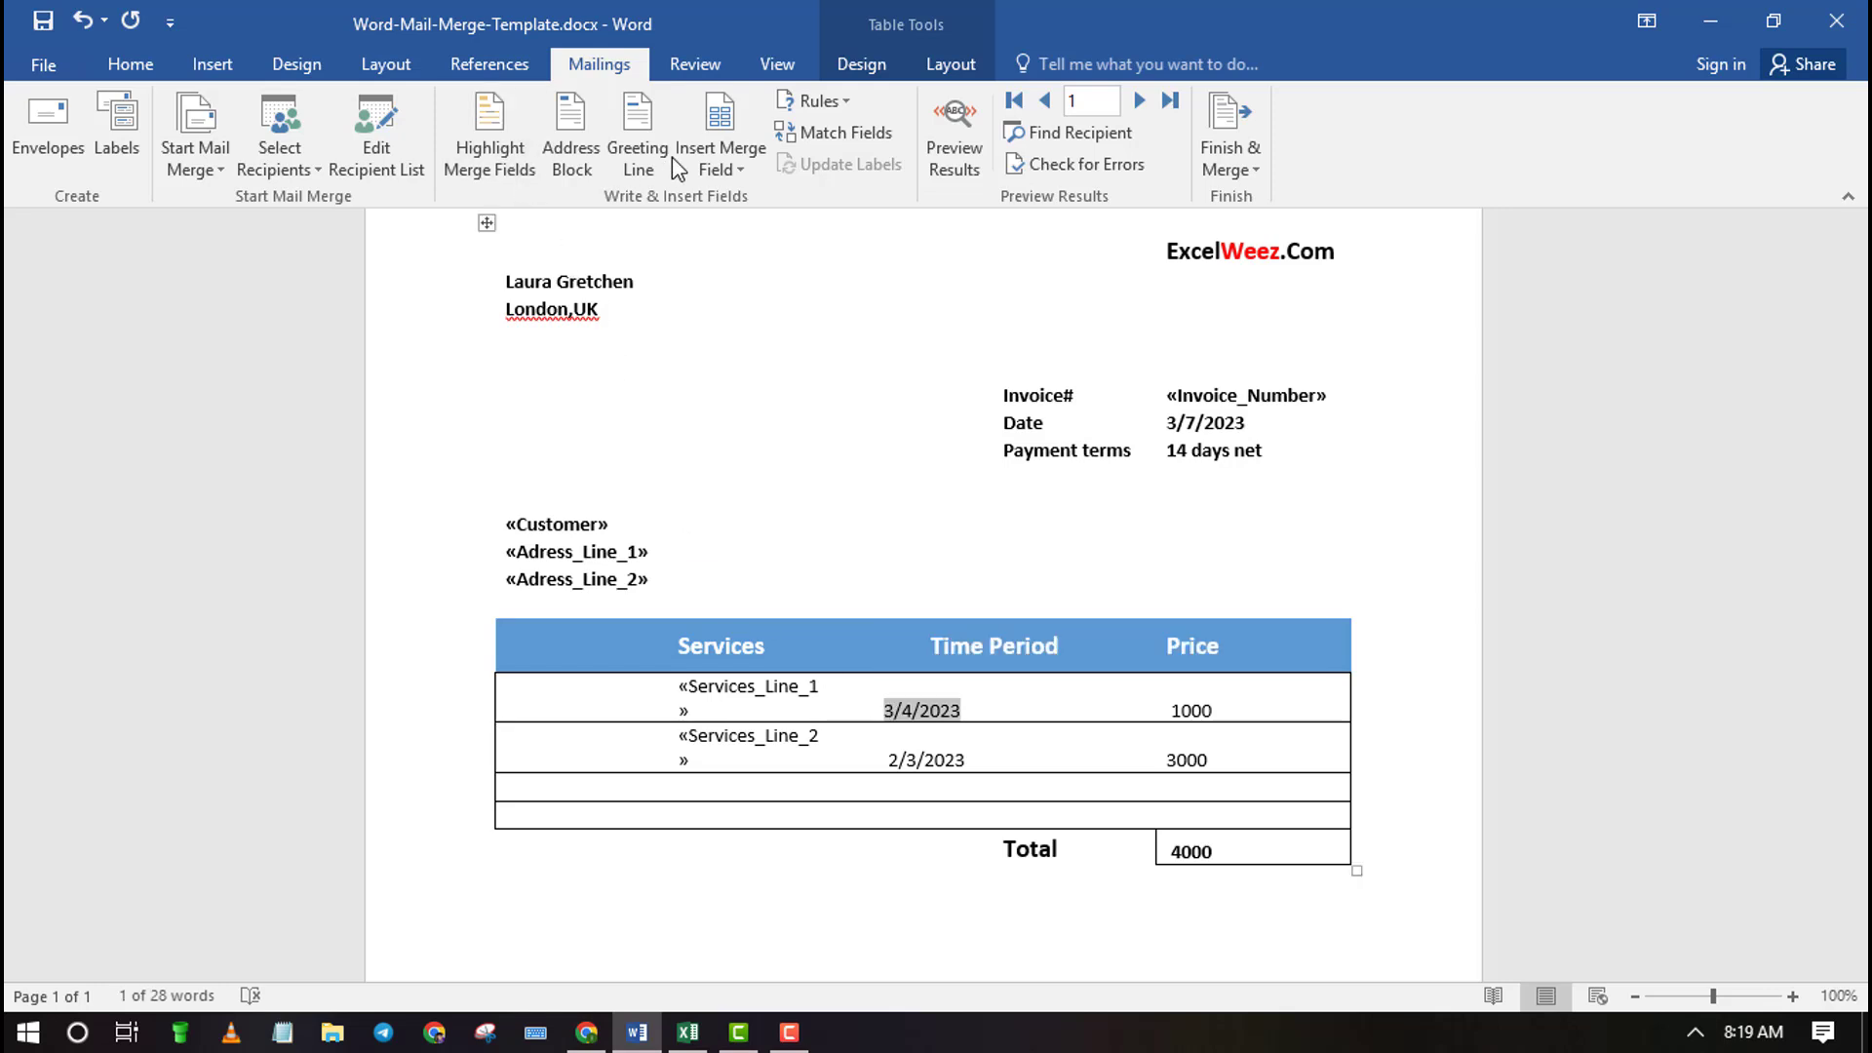
click(739, 167)
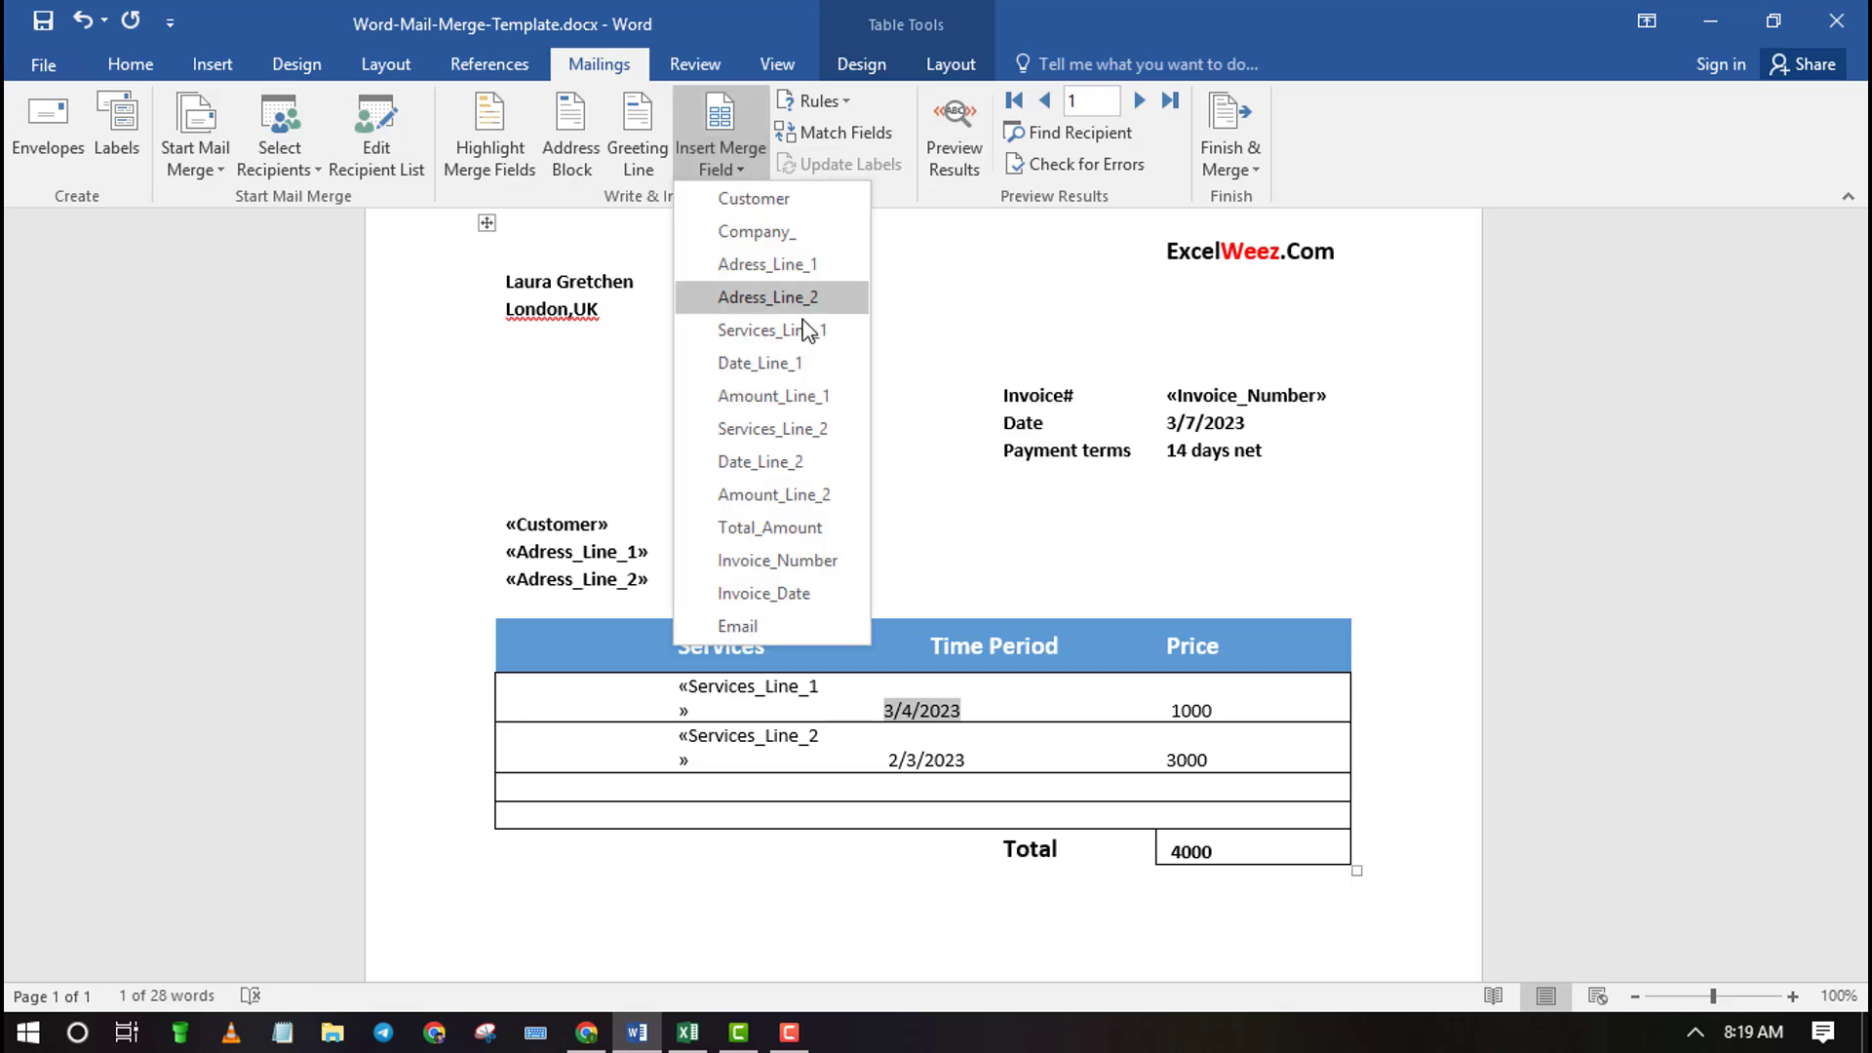
click(765, 366)
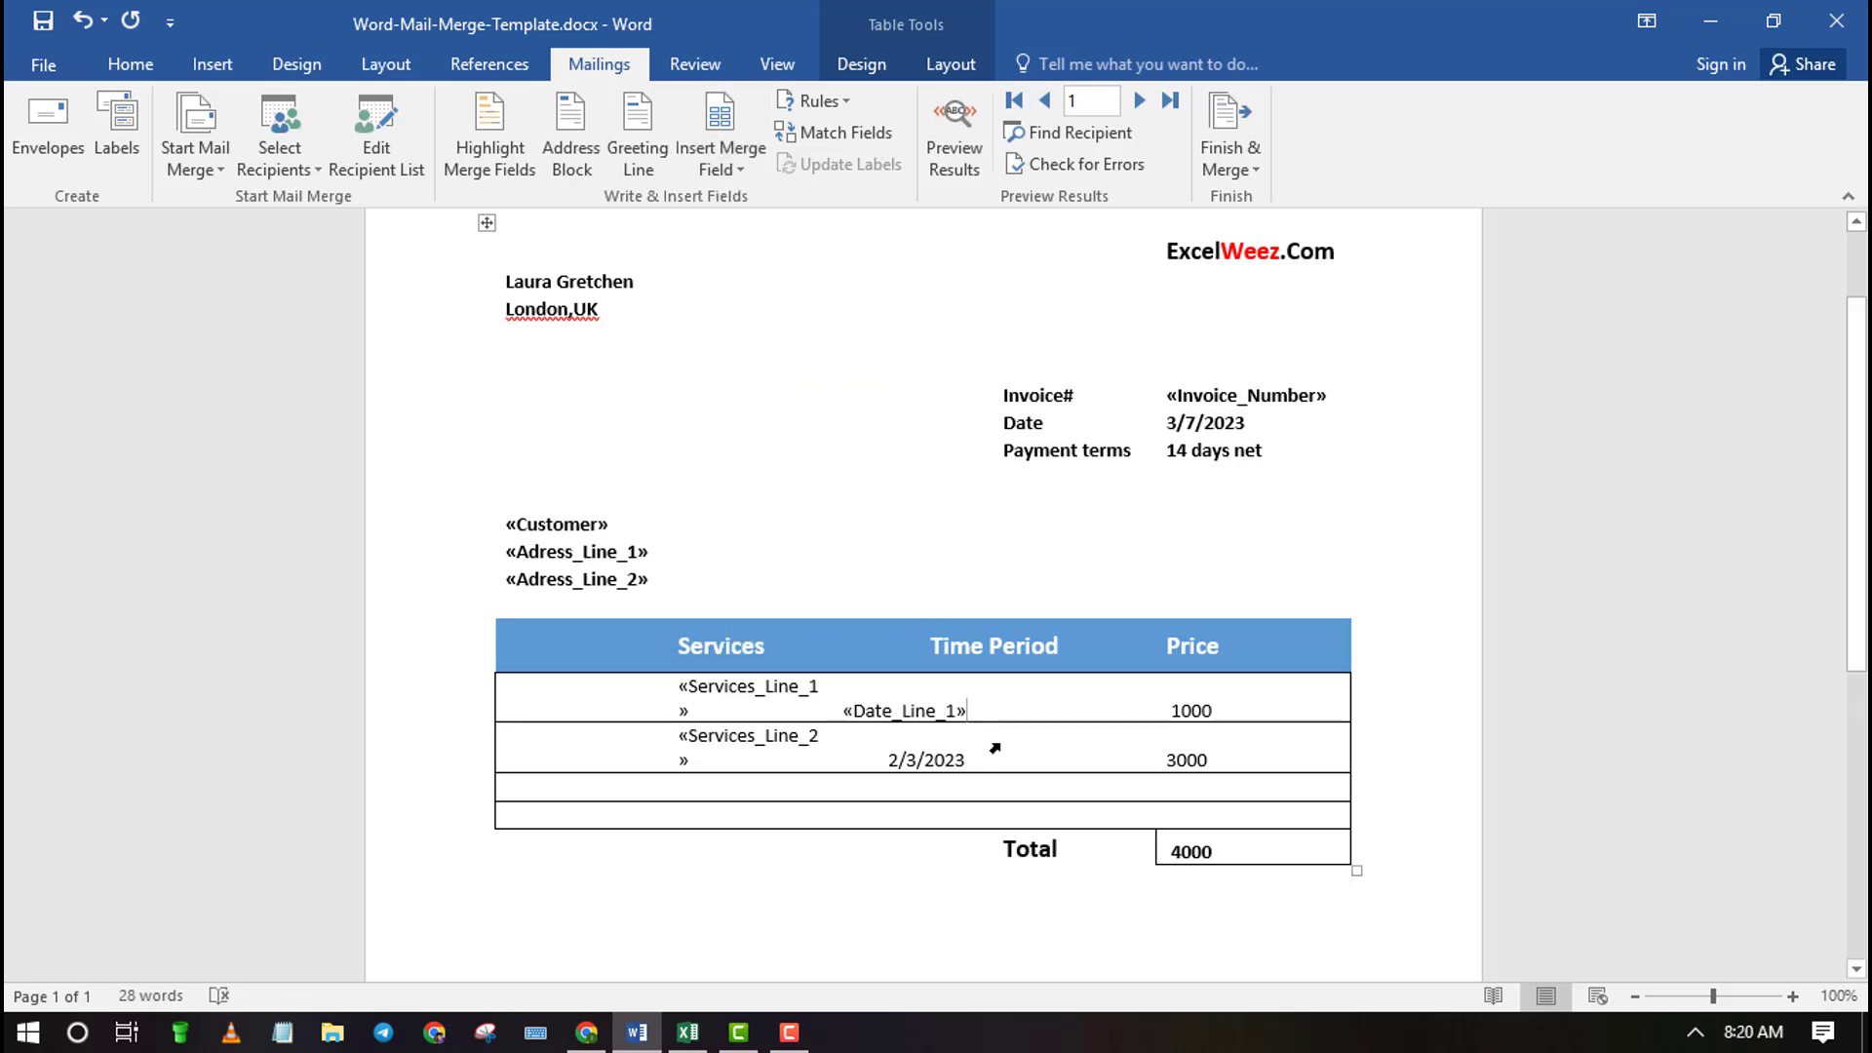
drag(973, 760, 891, 770)
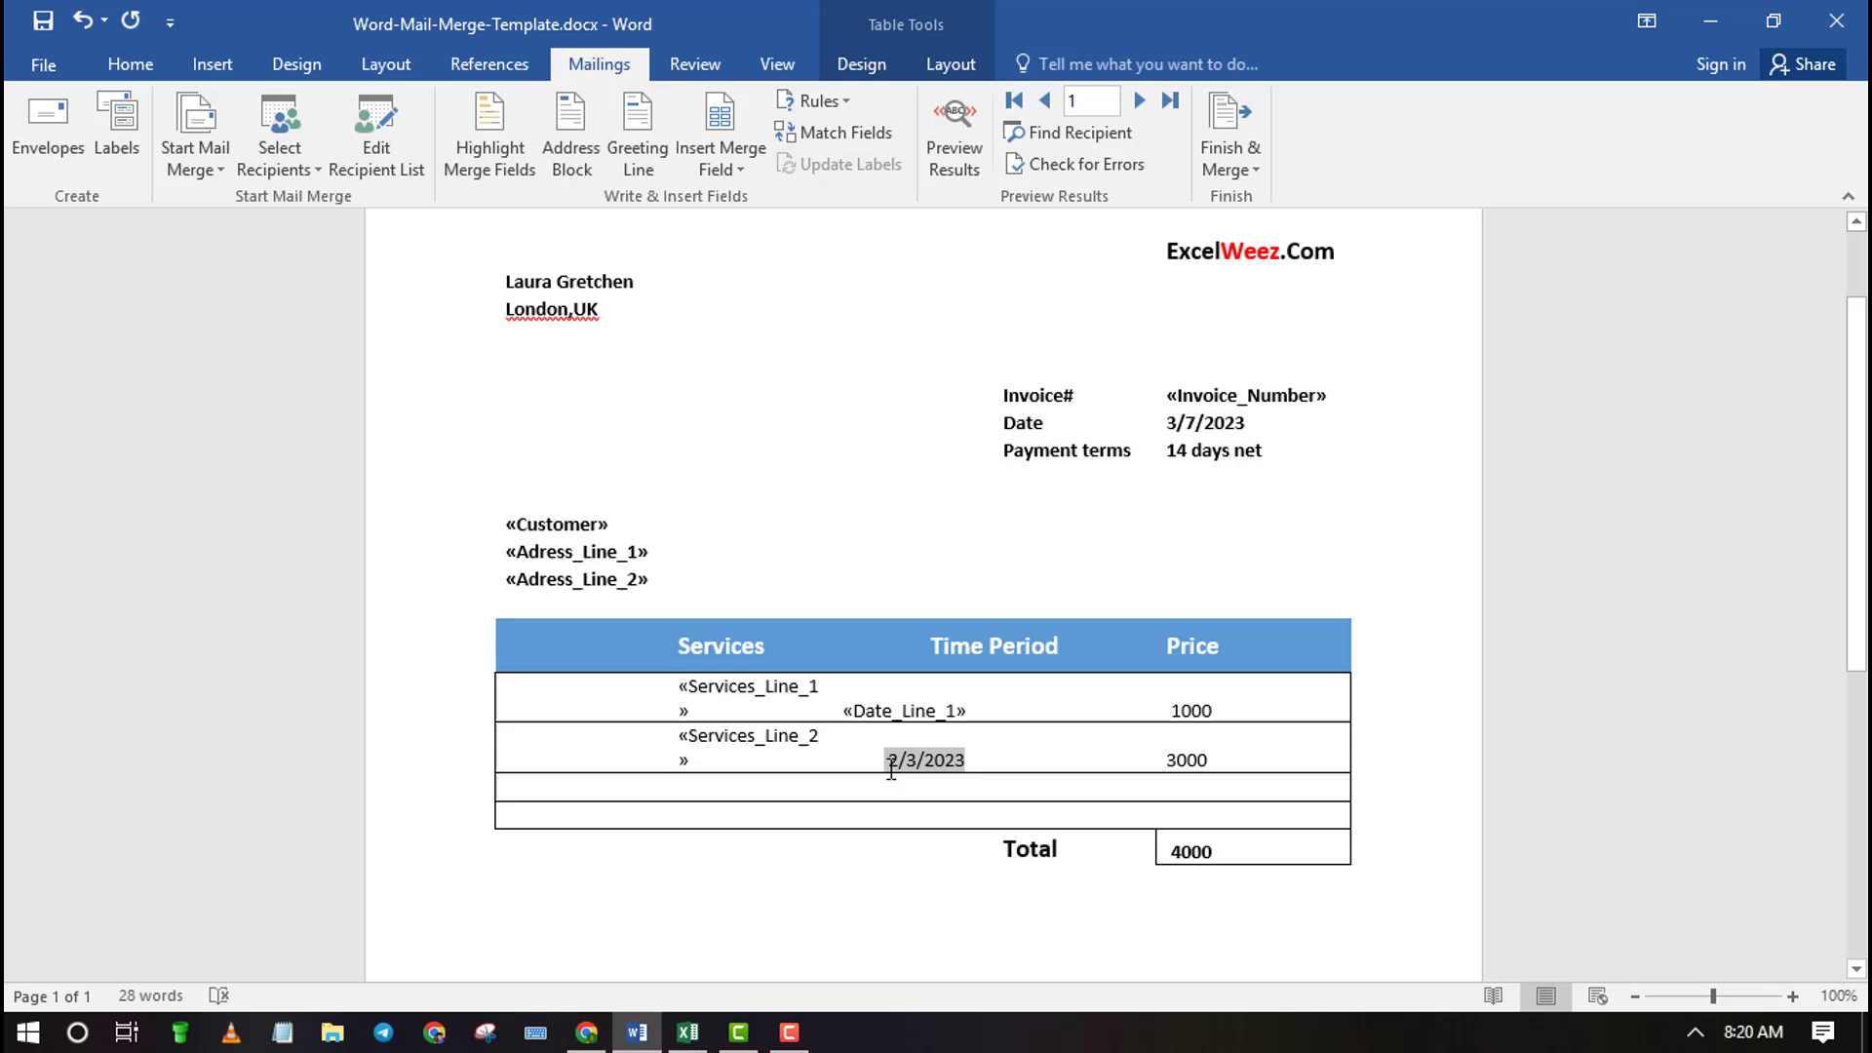
click(740, 172)
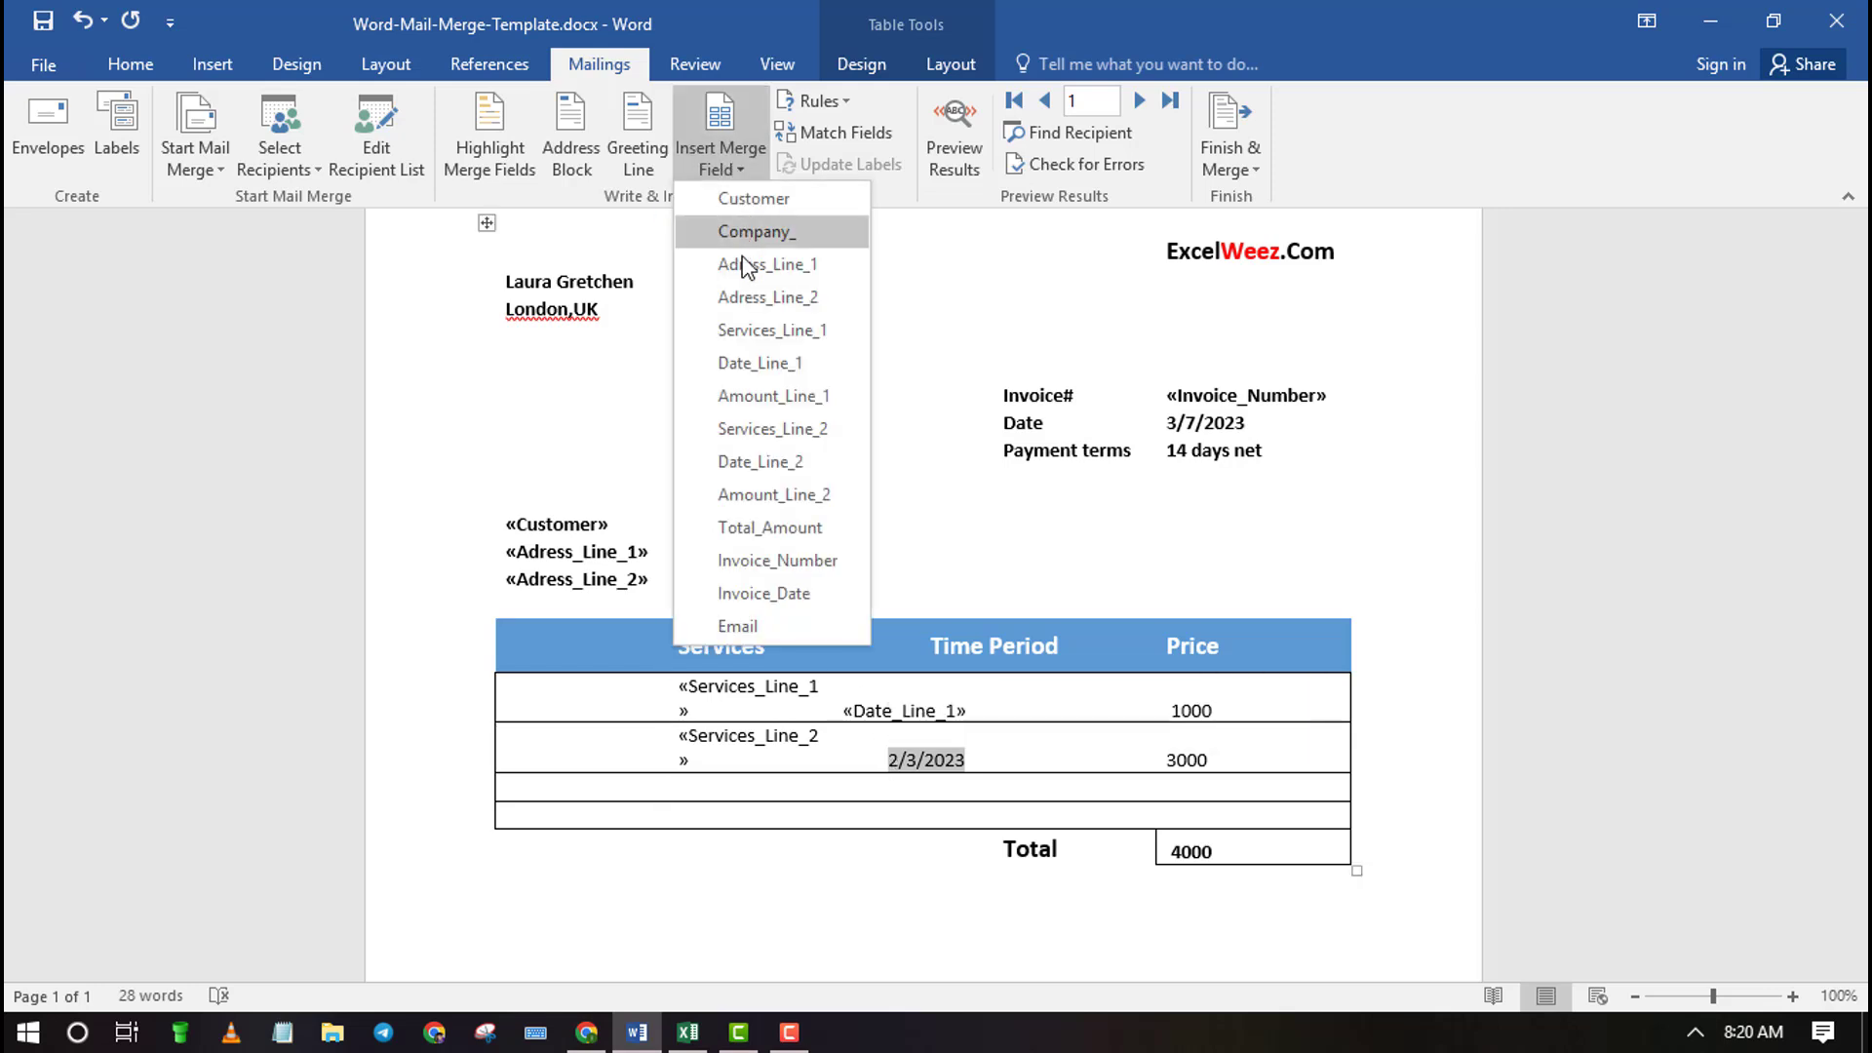
click(801, 465)
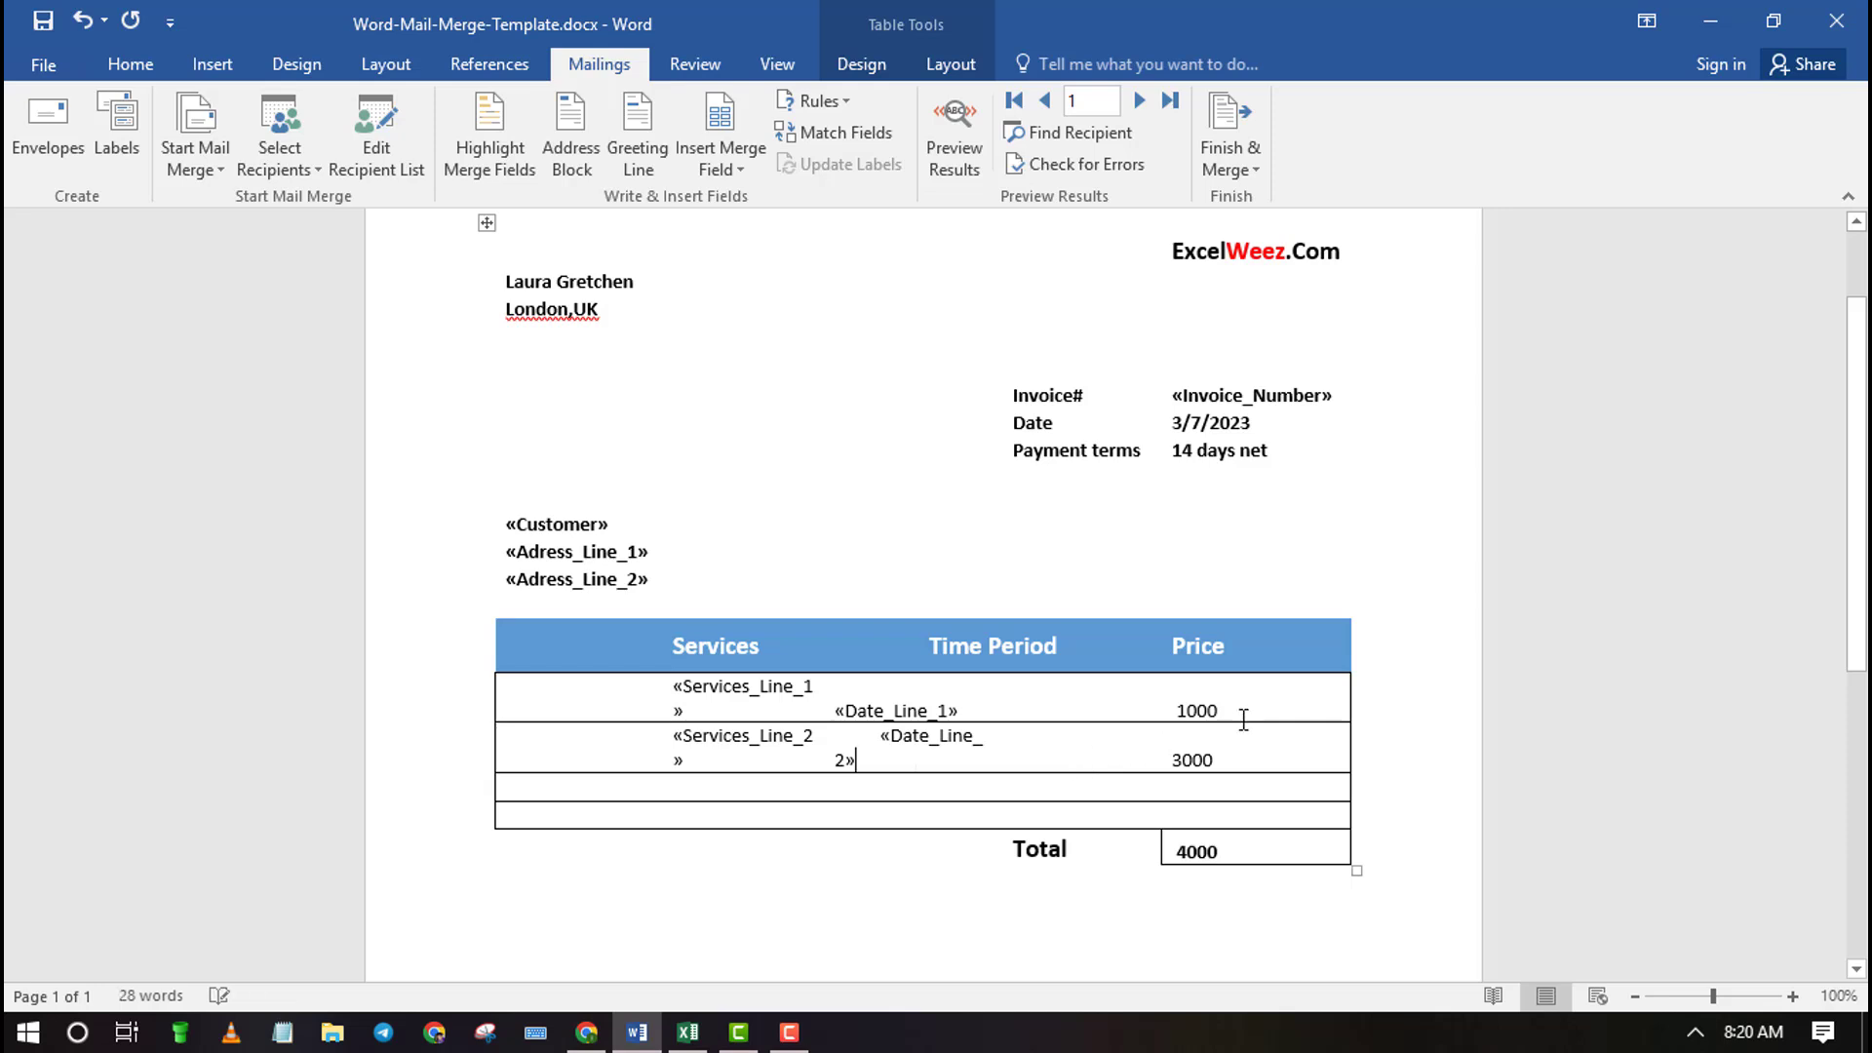
Replace prices 1000 and 3000 with Amount_Line_1 and Amount_Line_2, and enlarge the Total row
drag(1214, 709, 1176, 710)
click(738, 179)
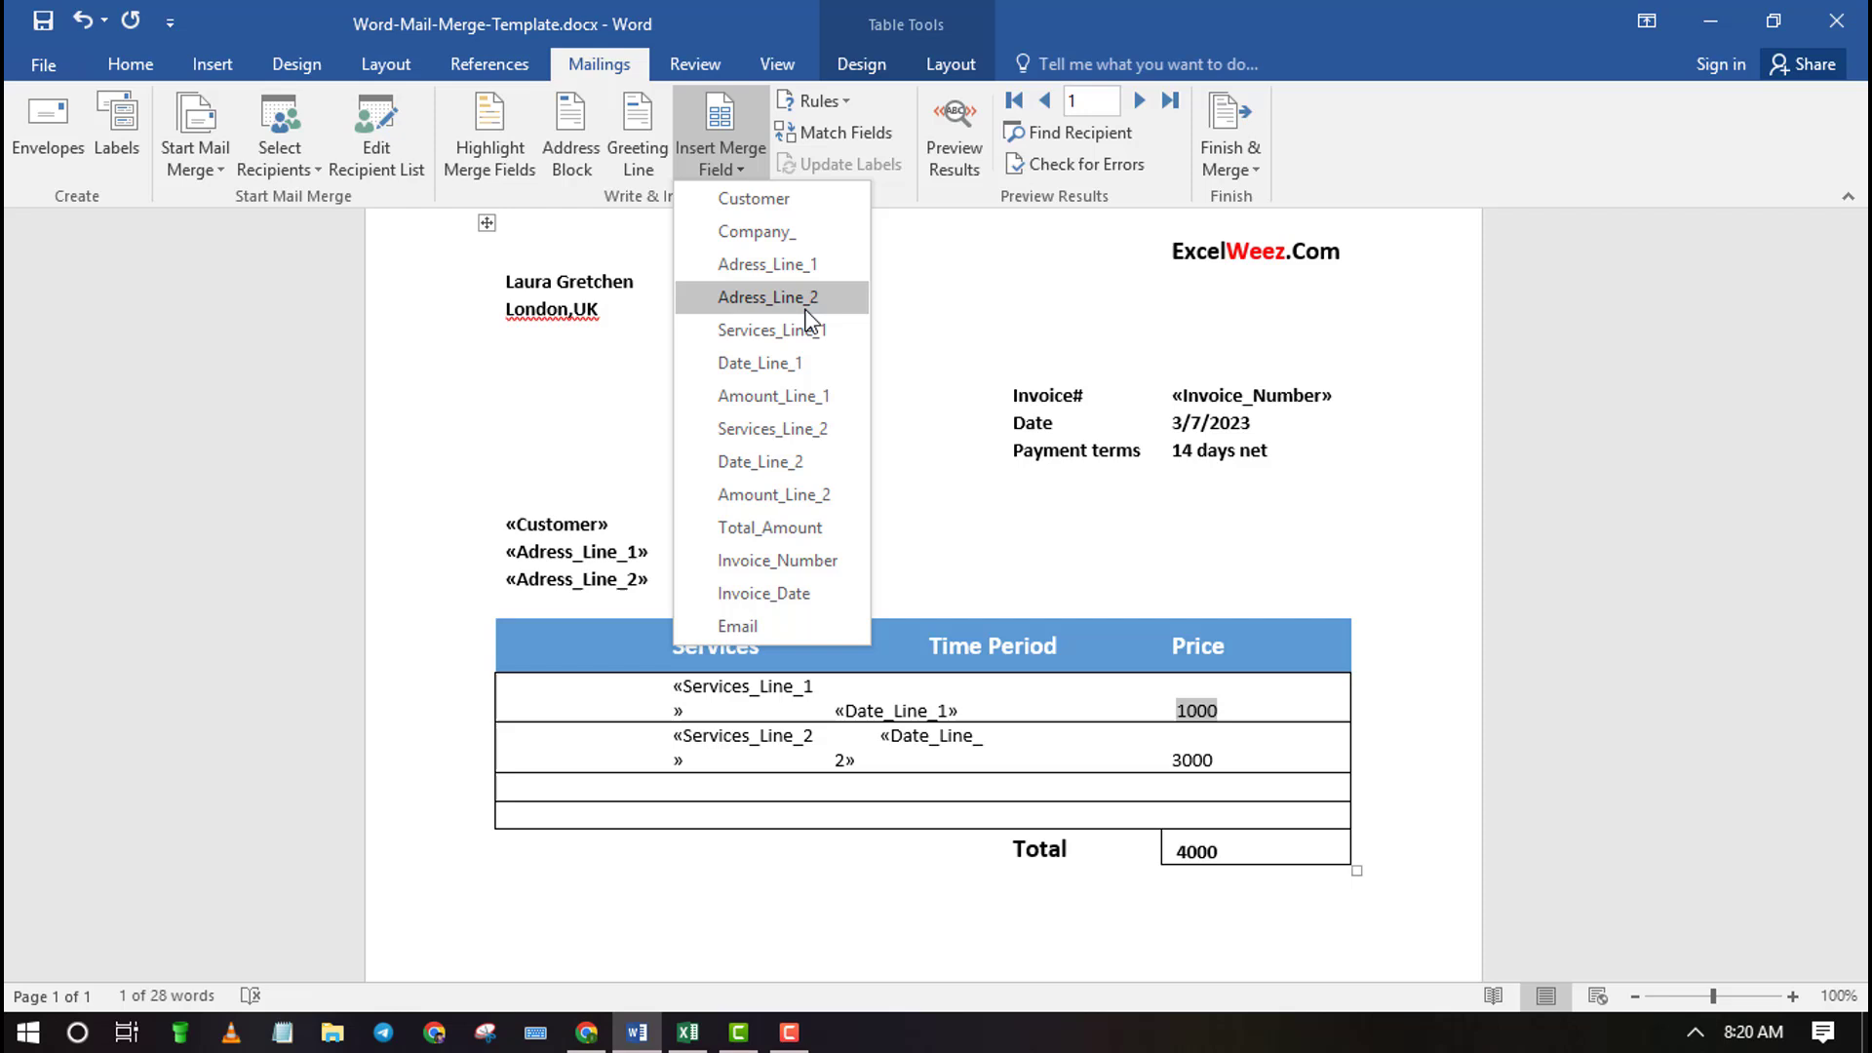
click(800, 398)
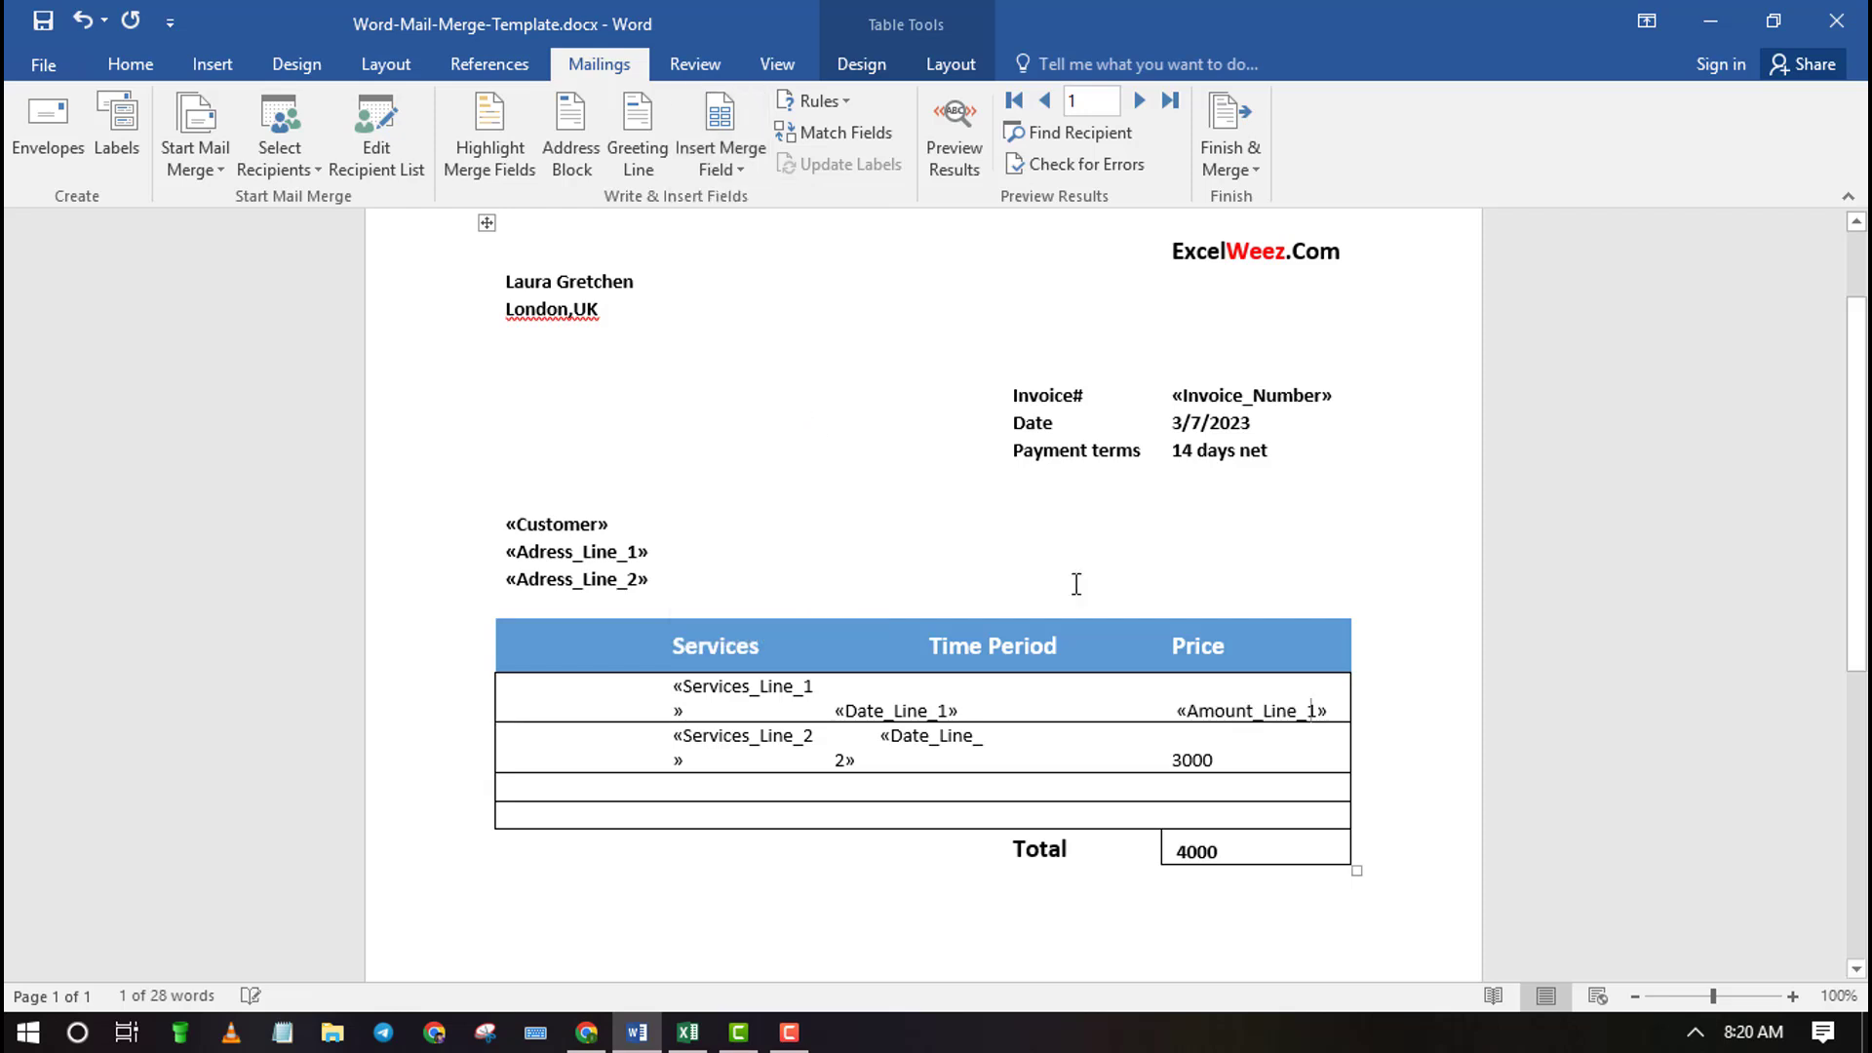
drag(1214, 772, 1189, 772)
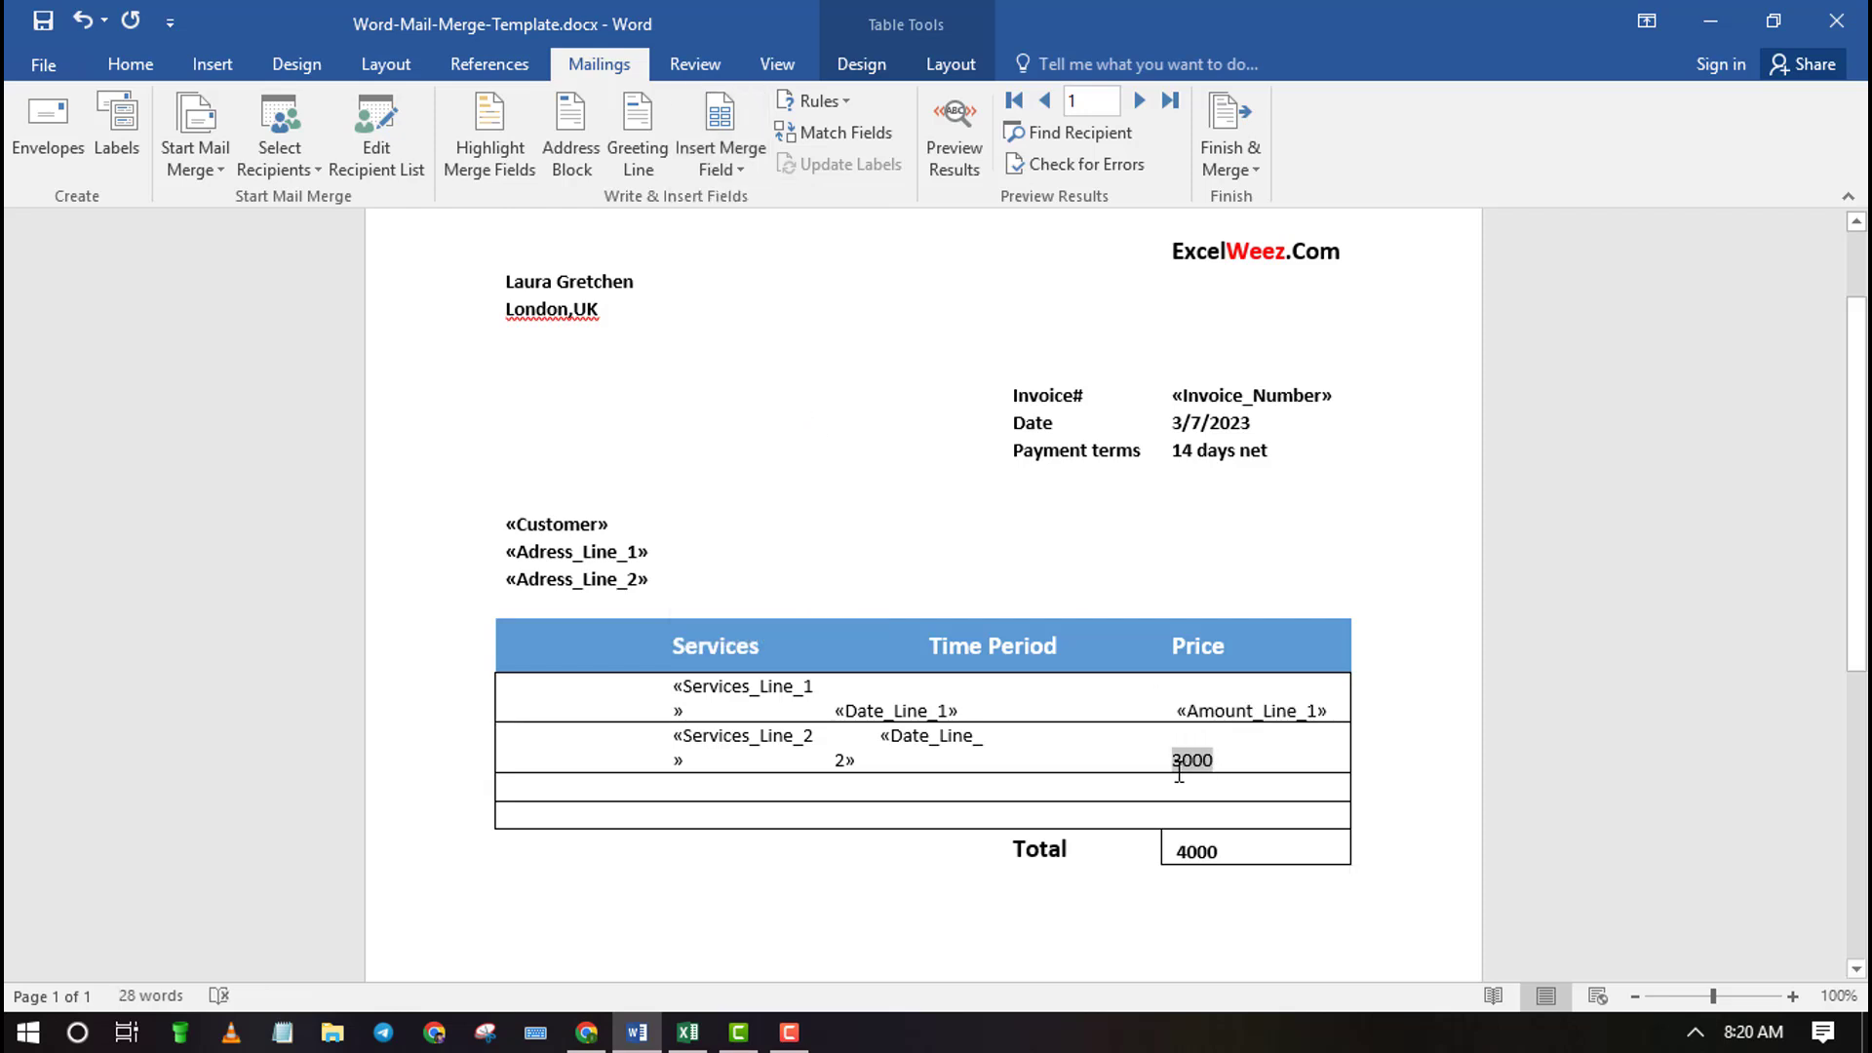
click(740, 166)
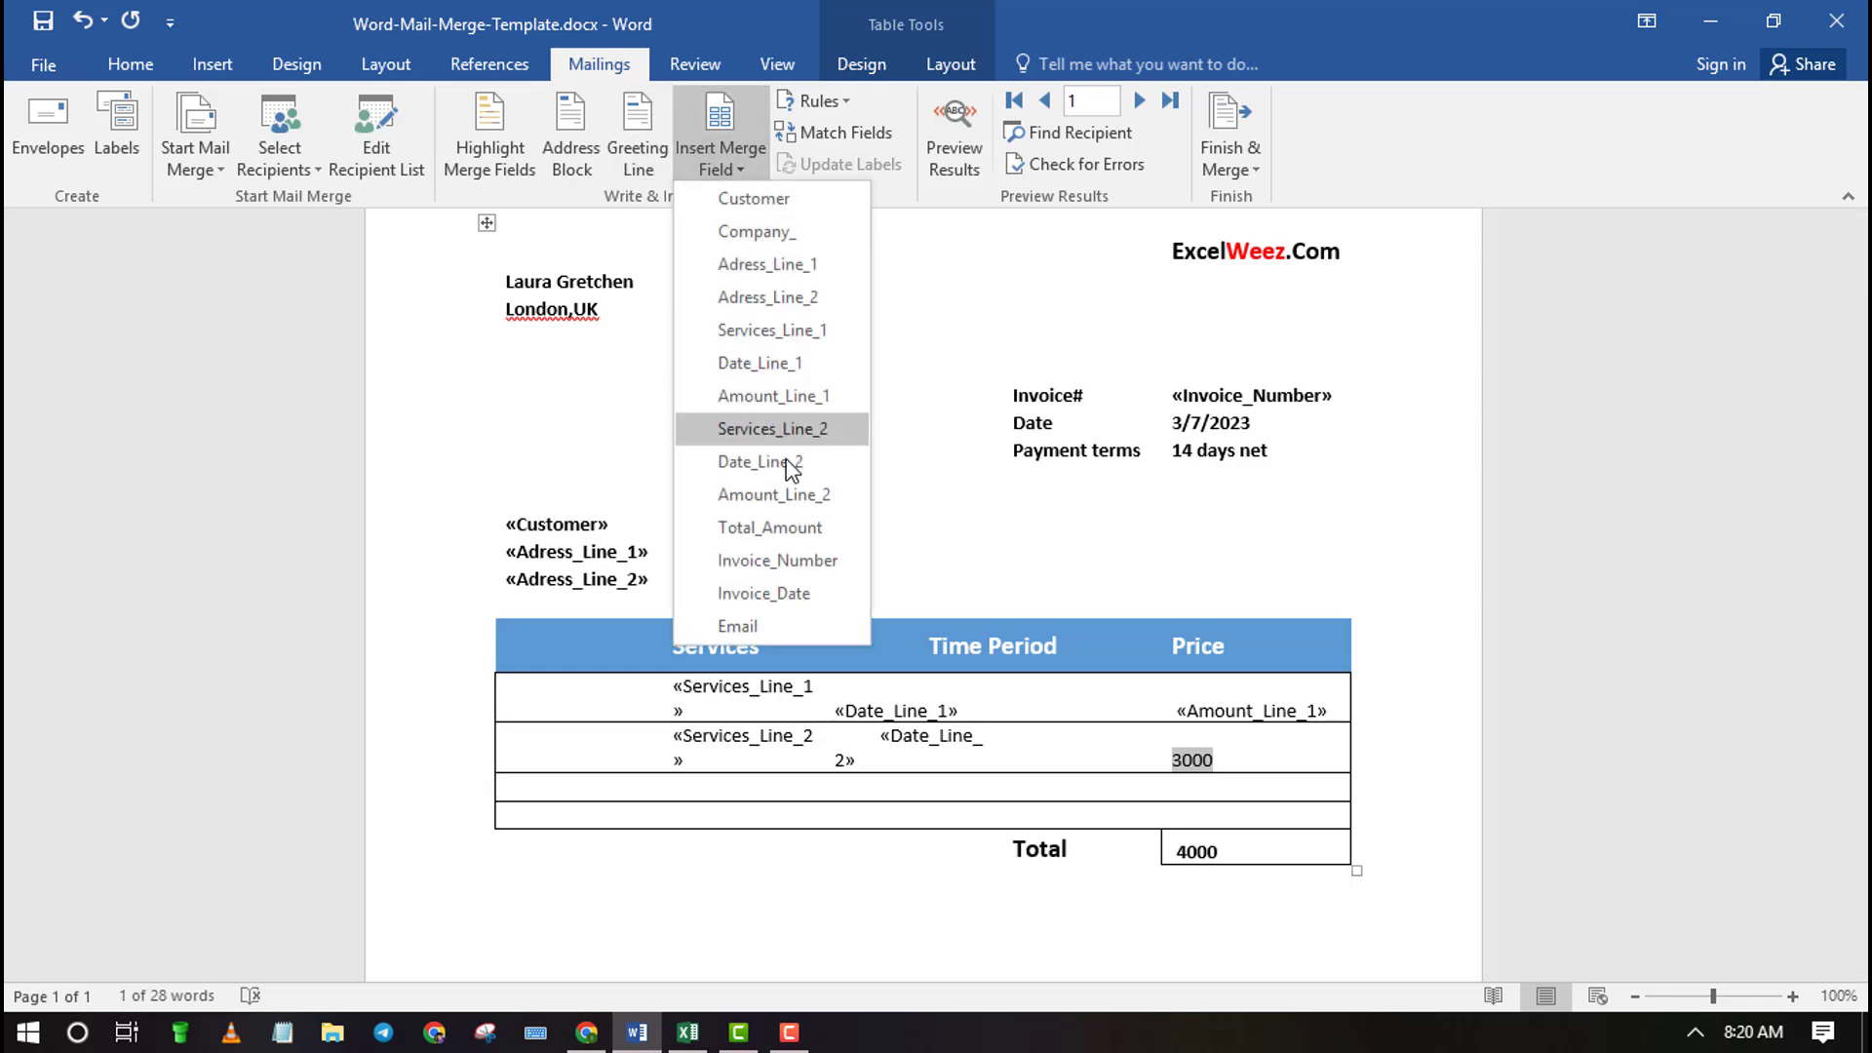
click(787, 495)
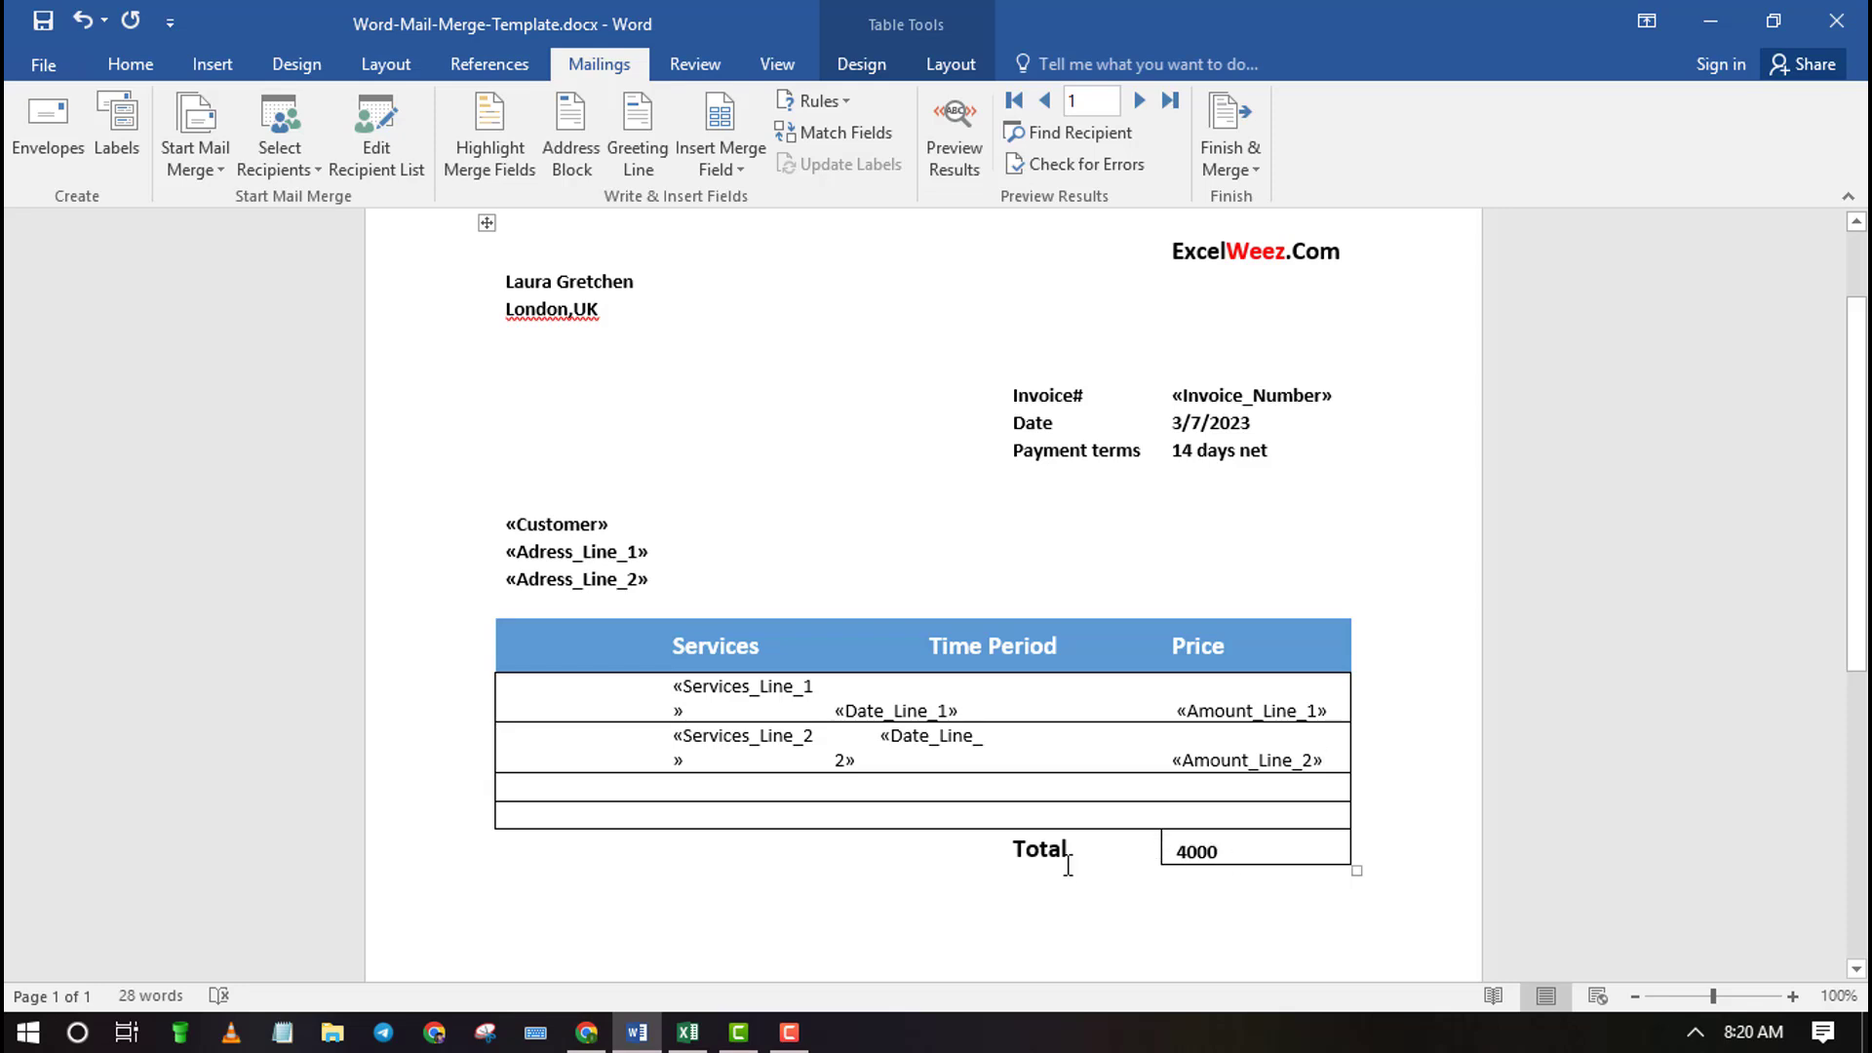
drag(1032, 865, 1032, 875)
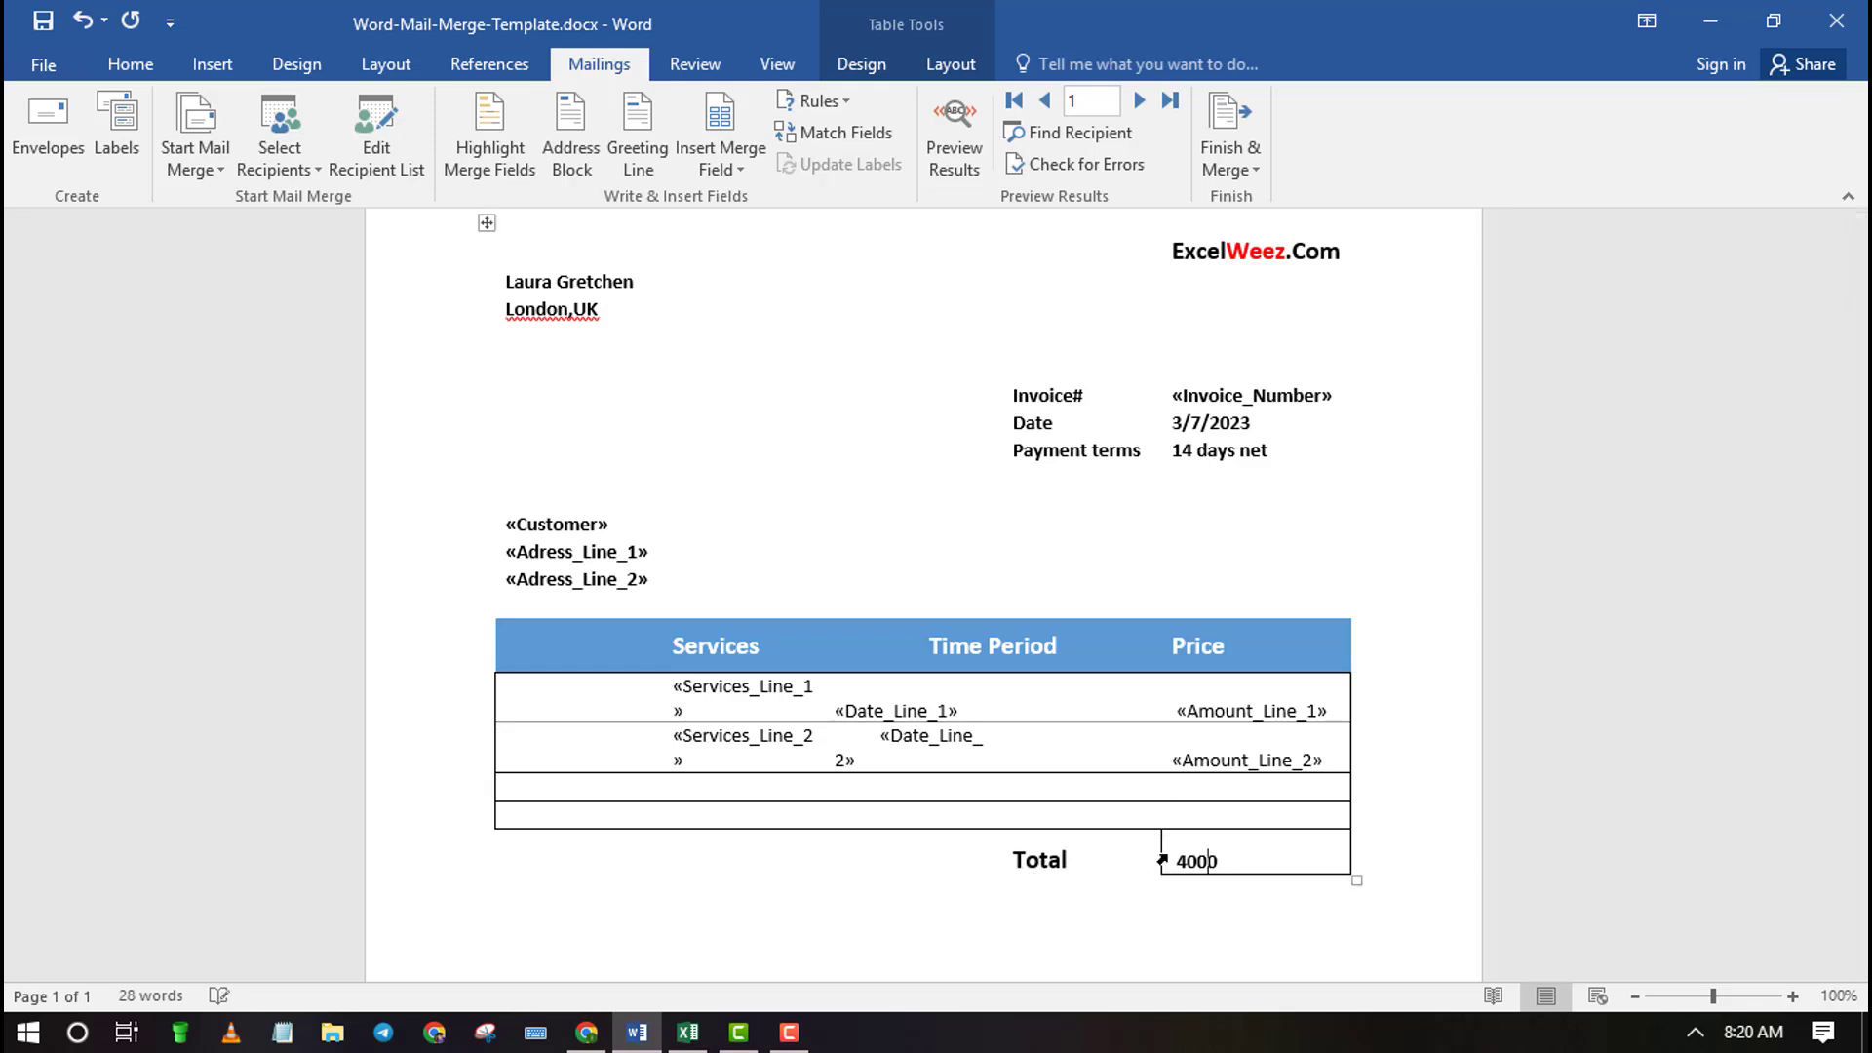
Check in Excel that Total Amount in K2 is =G2+J2 and commit it unchanged
click(688, 1032)
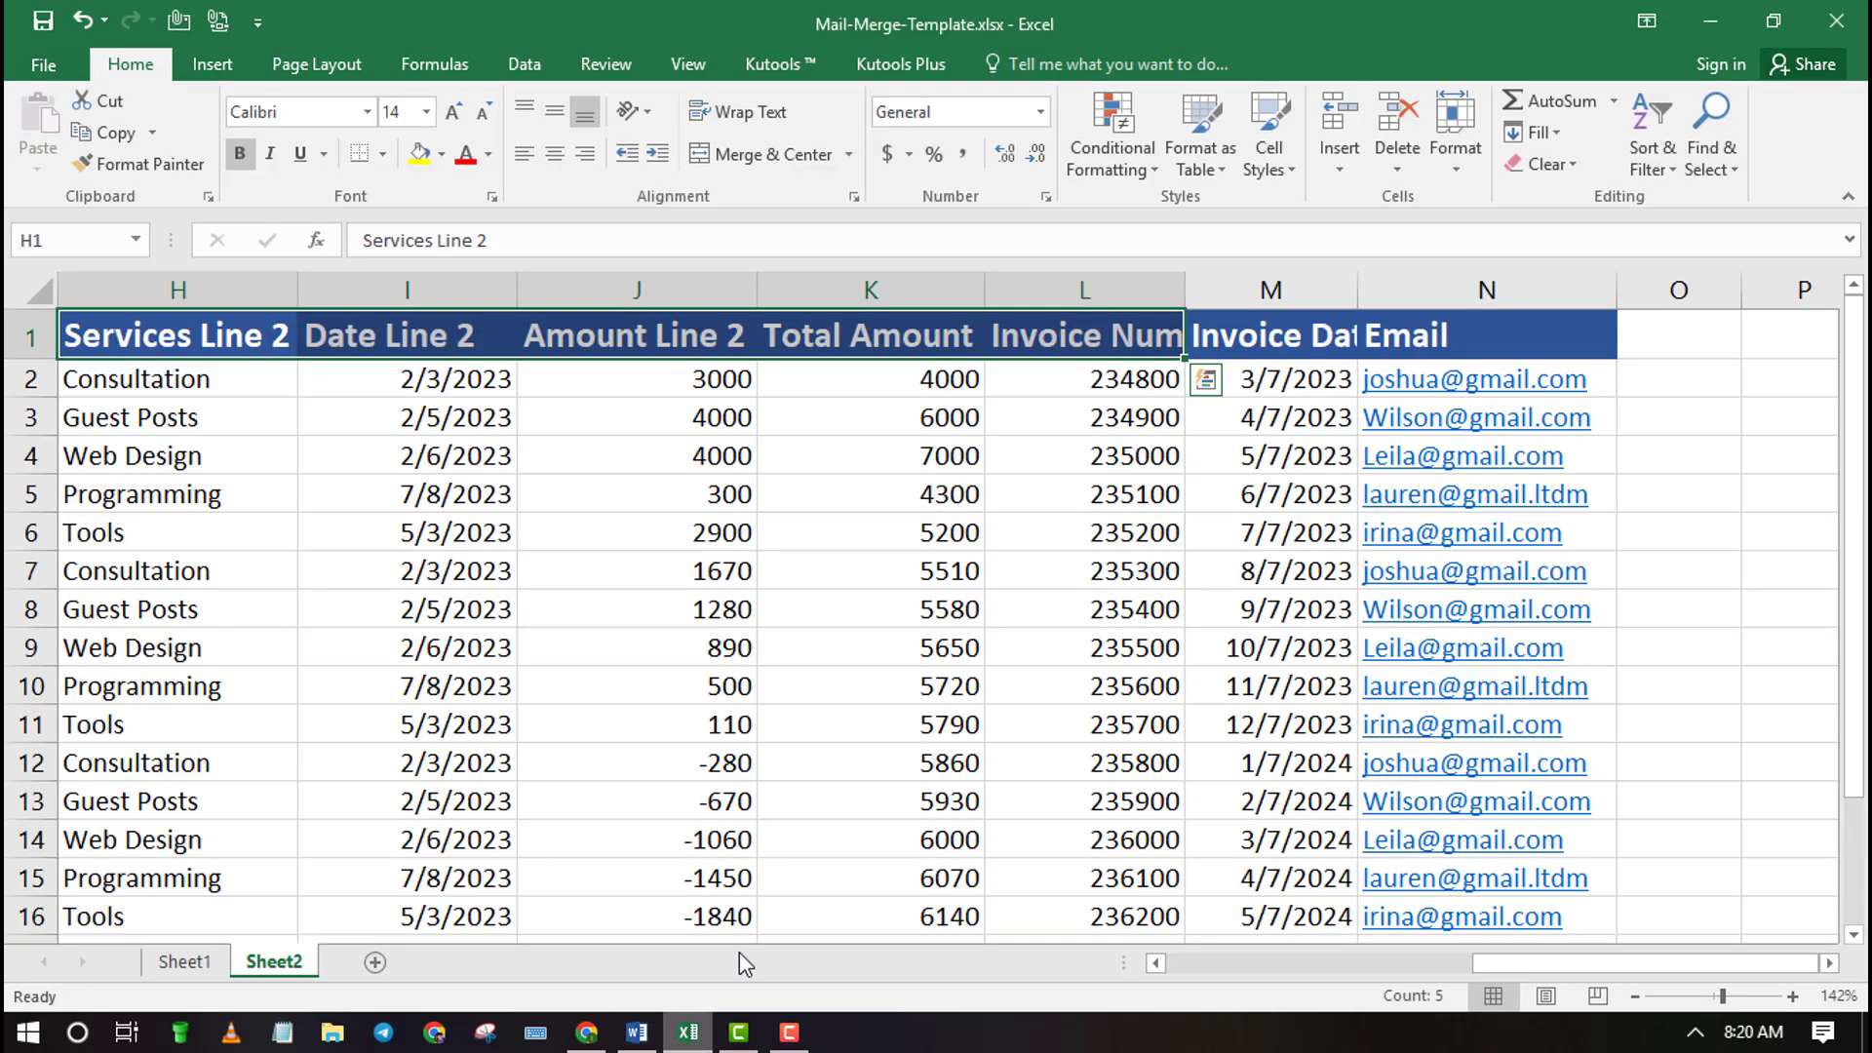
click(877, 460)
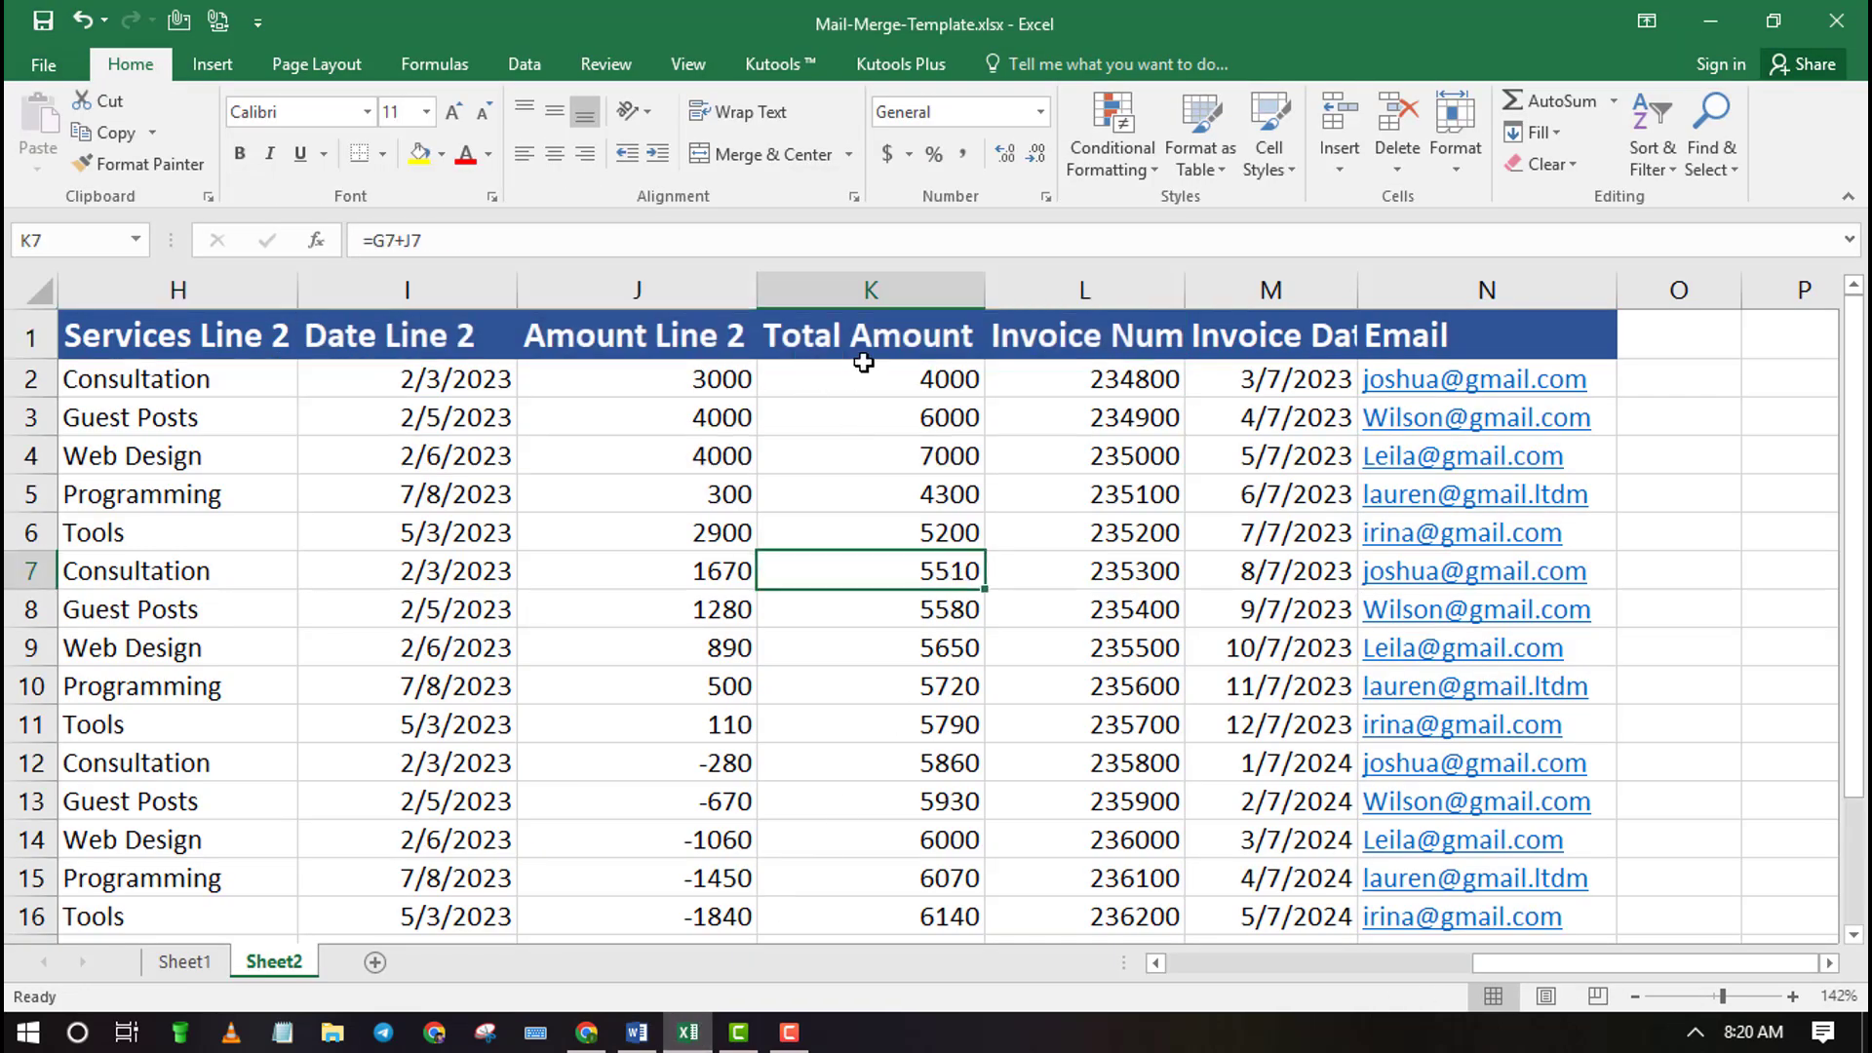
click(919, 375)
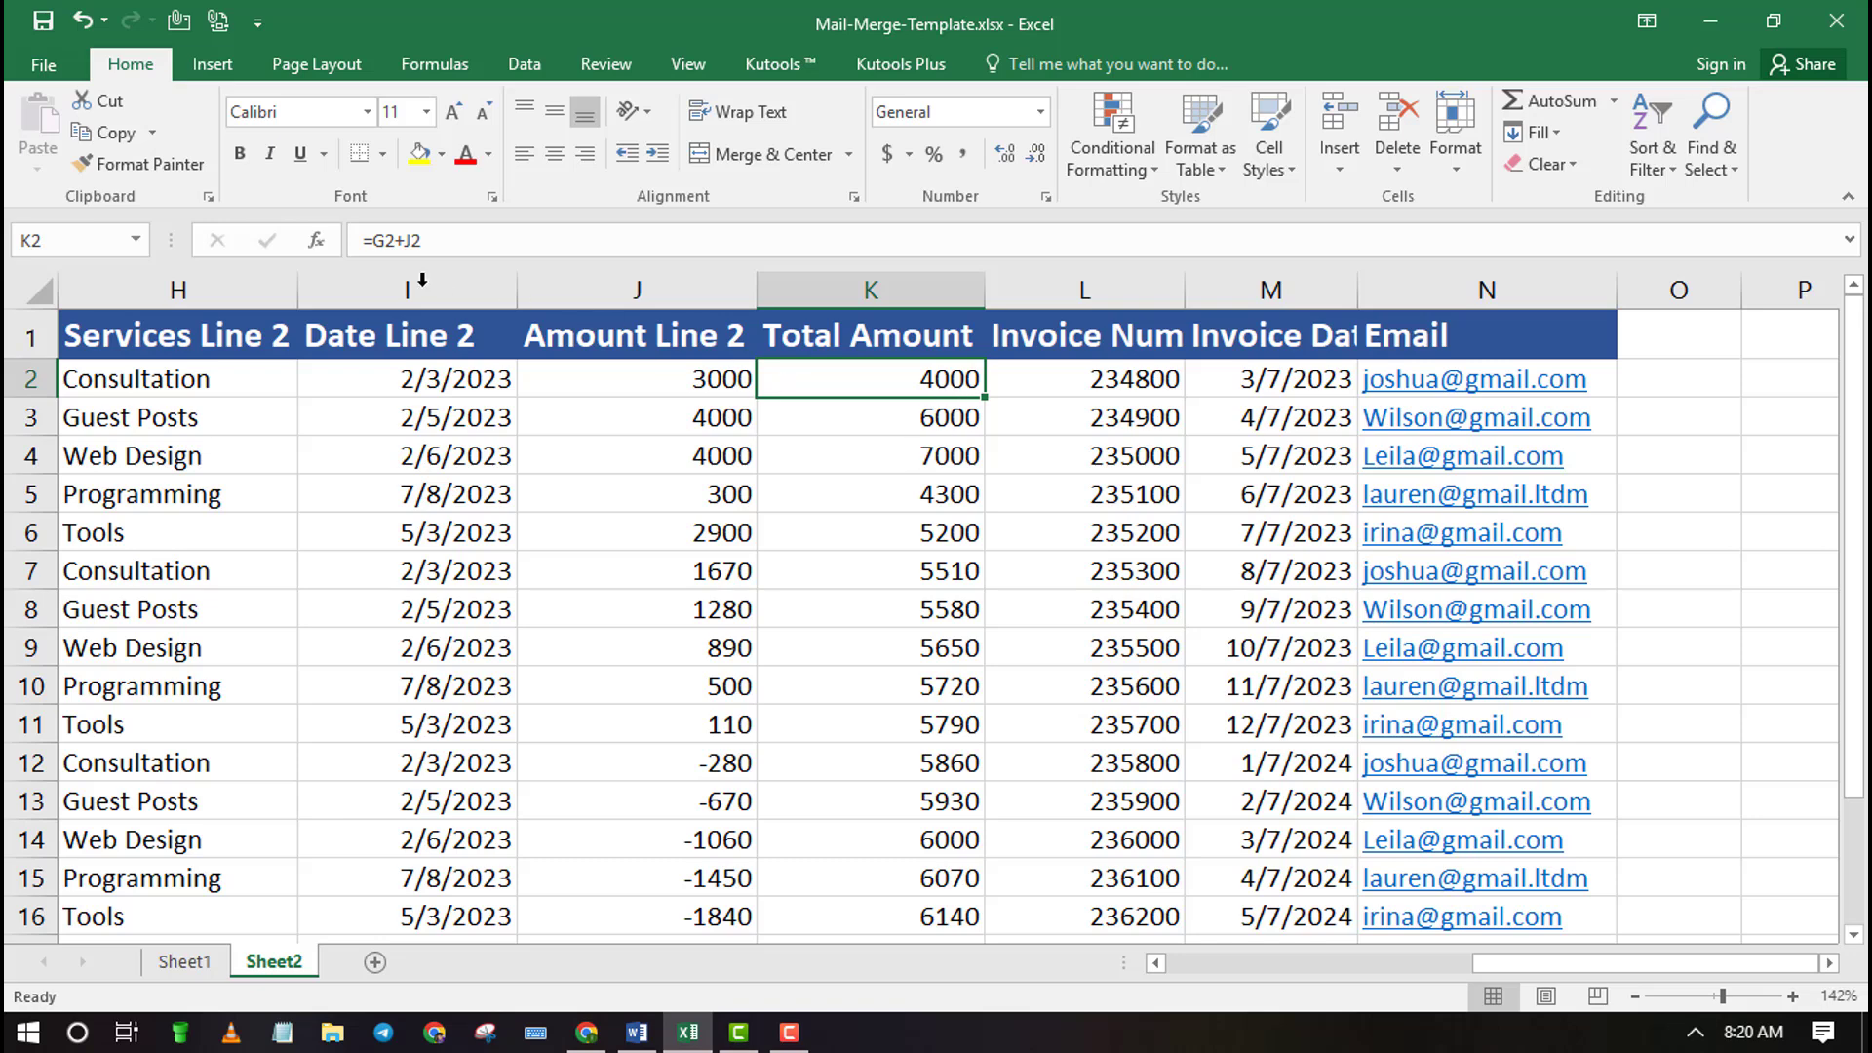
drag(437, 251, 370, 251)
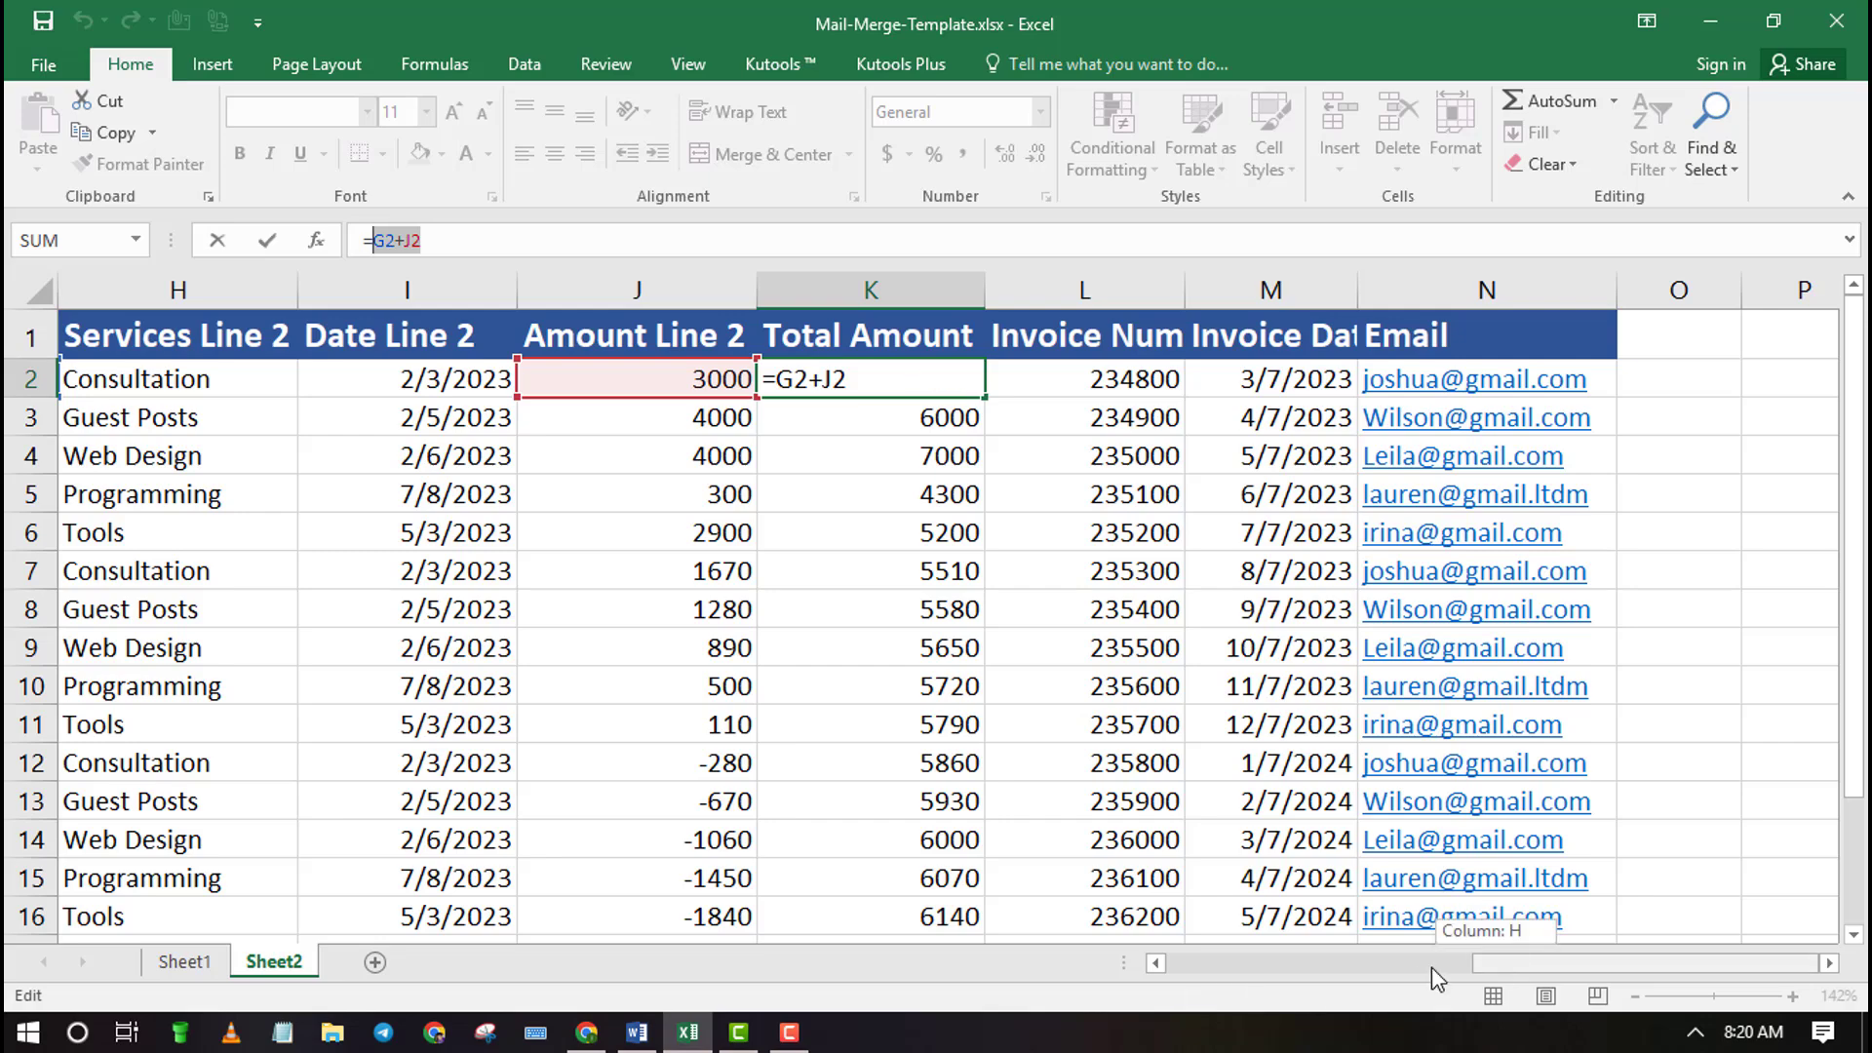
drag(1432, 967, 1532, 987)
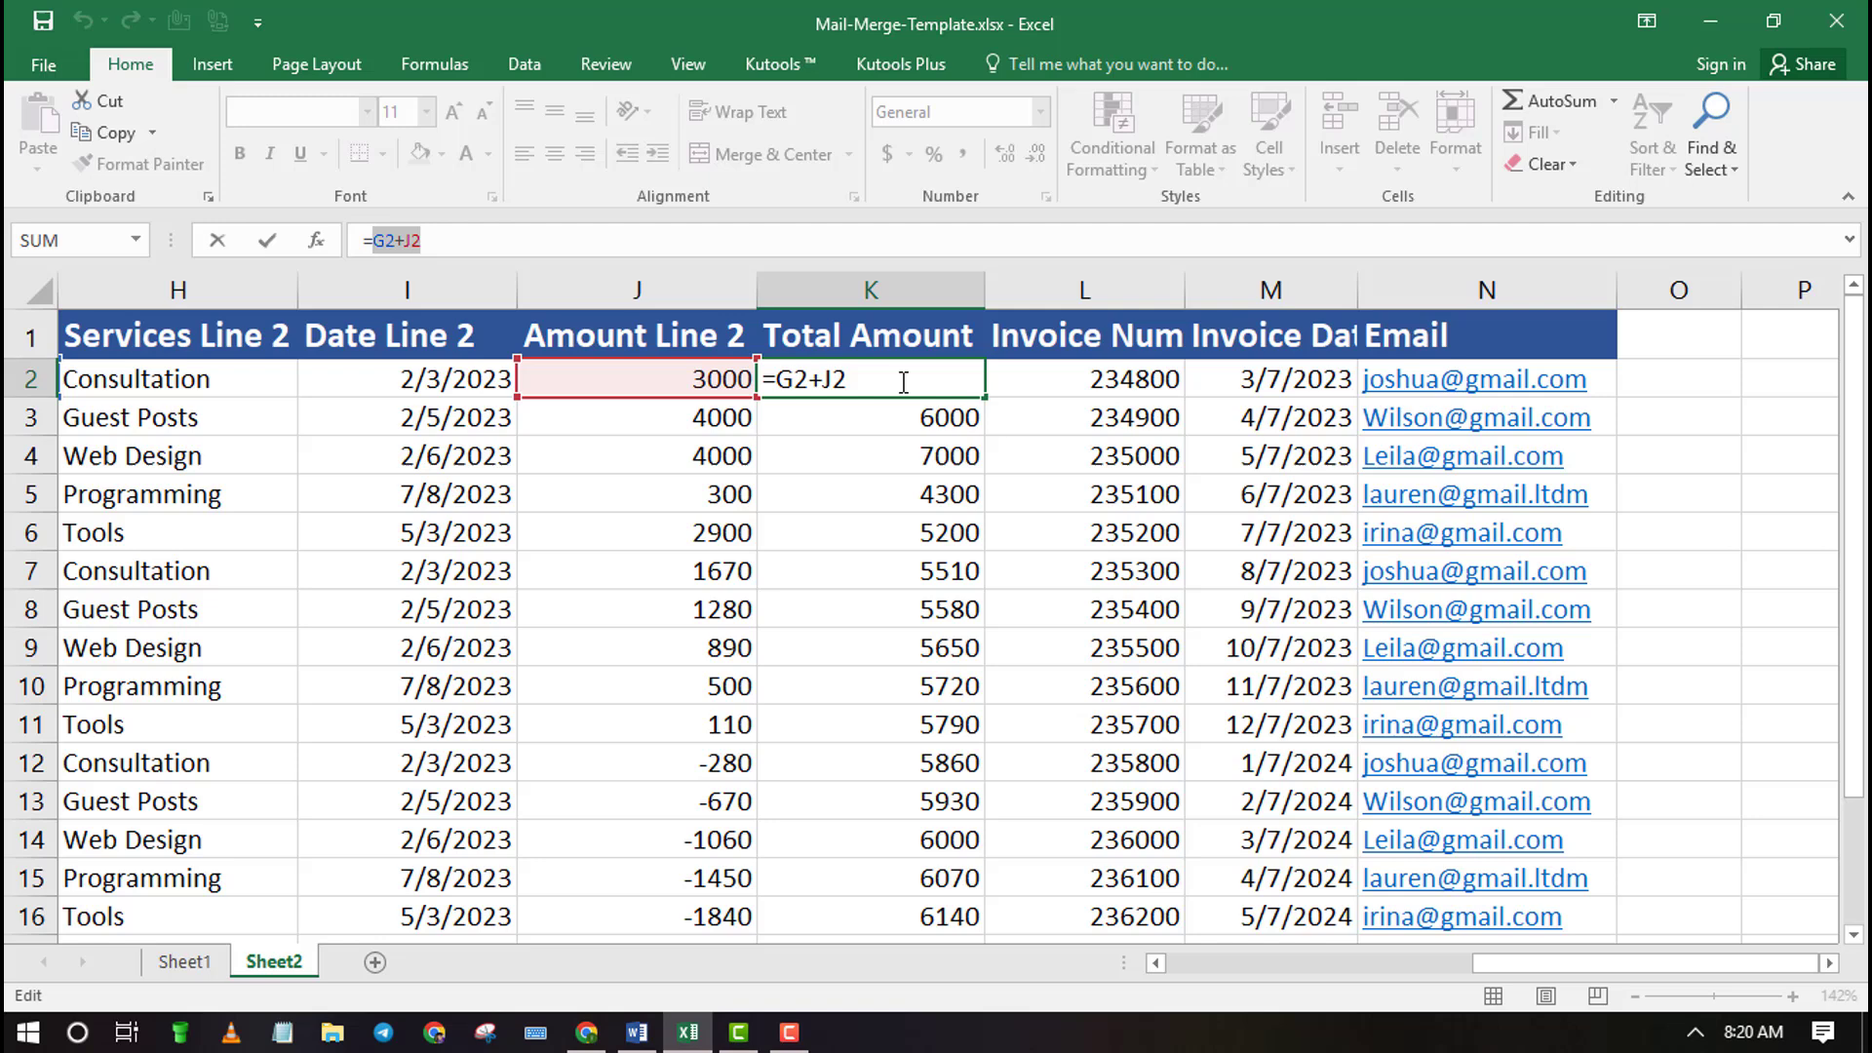
key(Return)
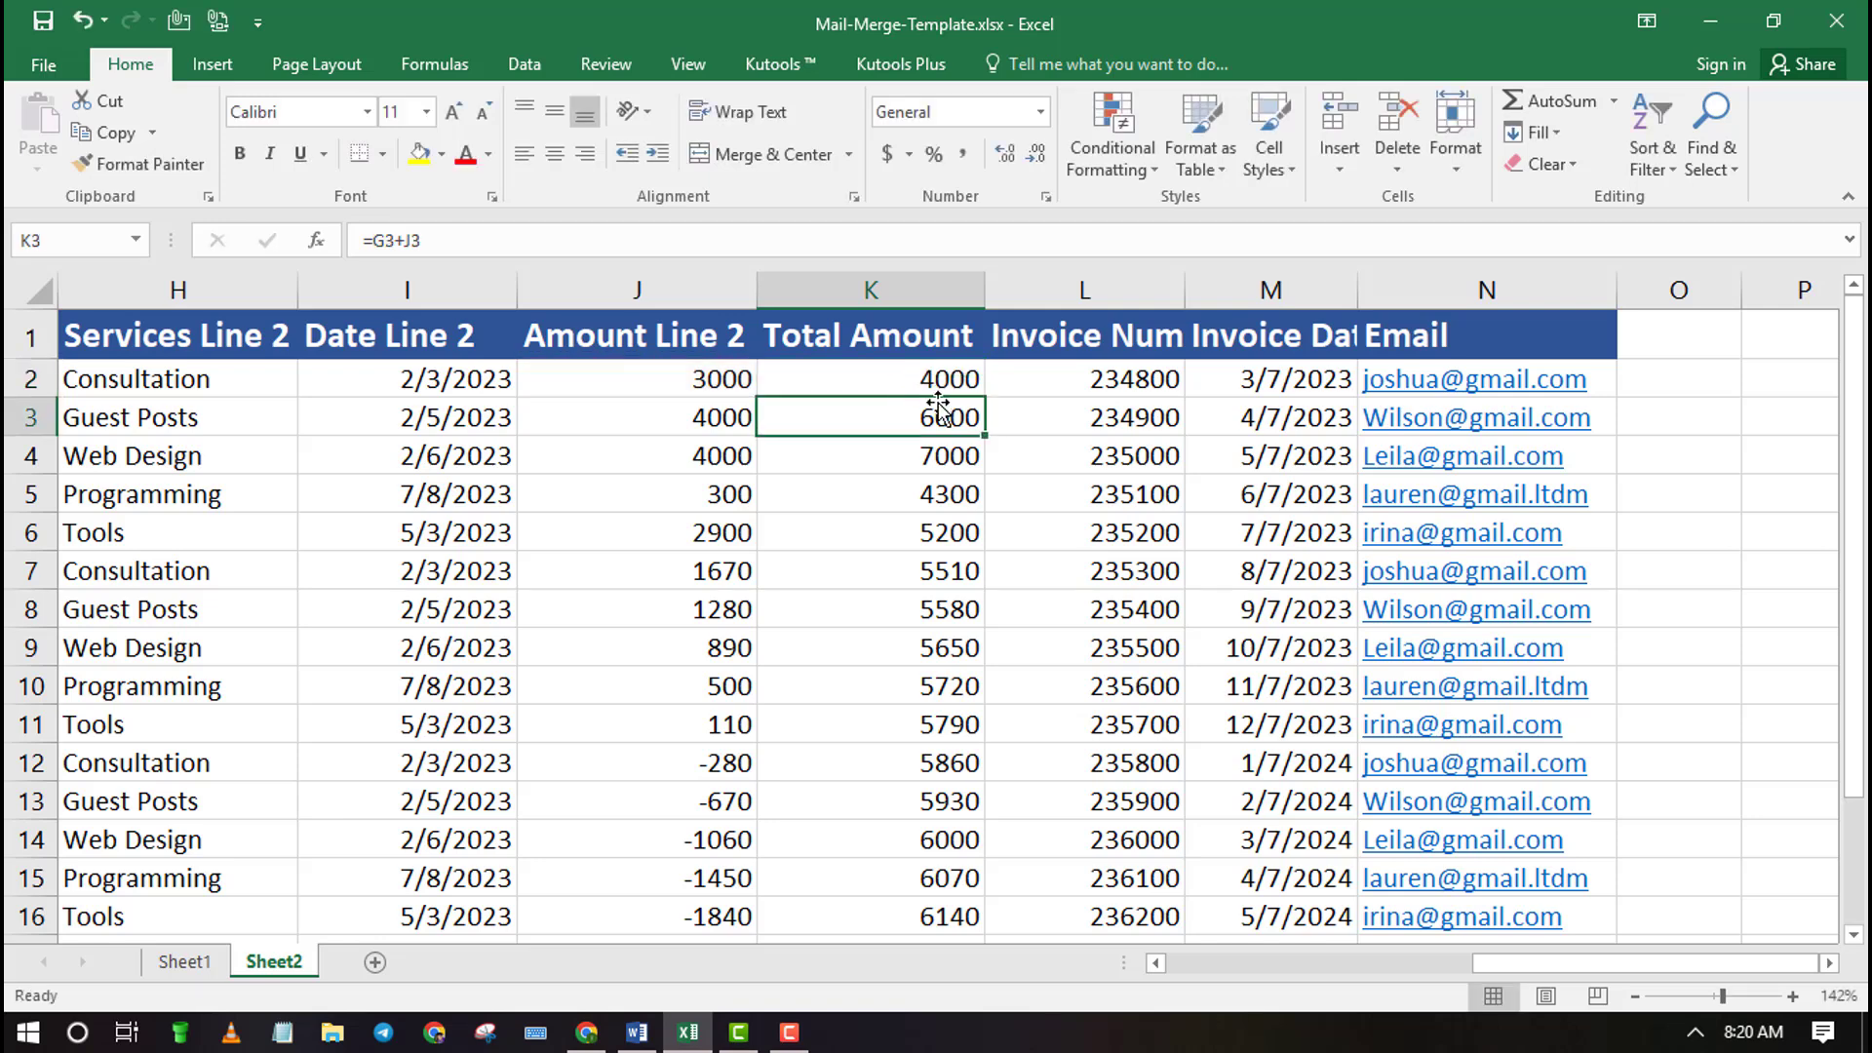
Swap the Total cell's 4000 for the Total_Amount field, then select the invoice date 3/7/2023
key(alt+Tab)
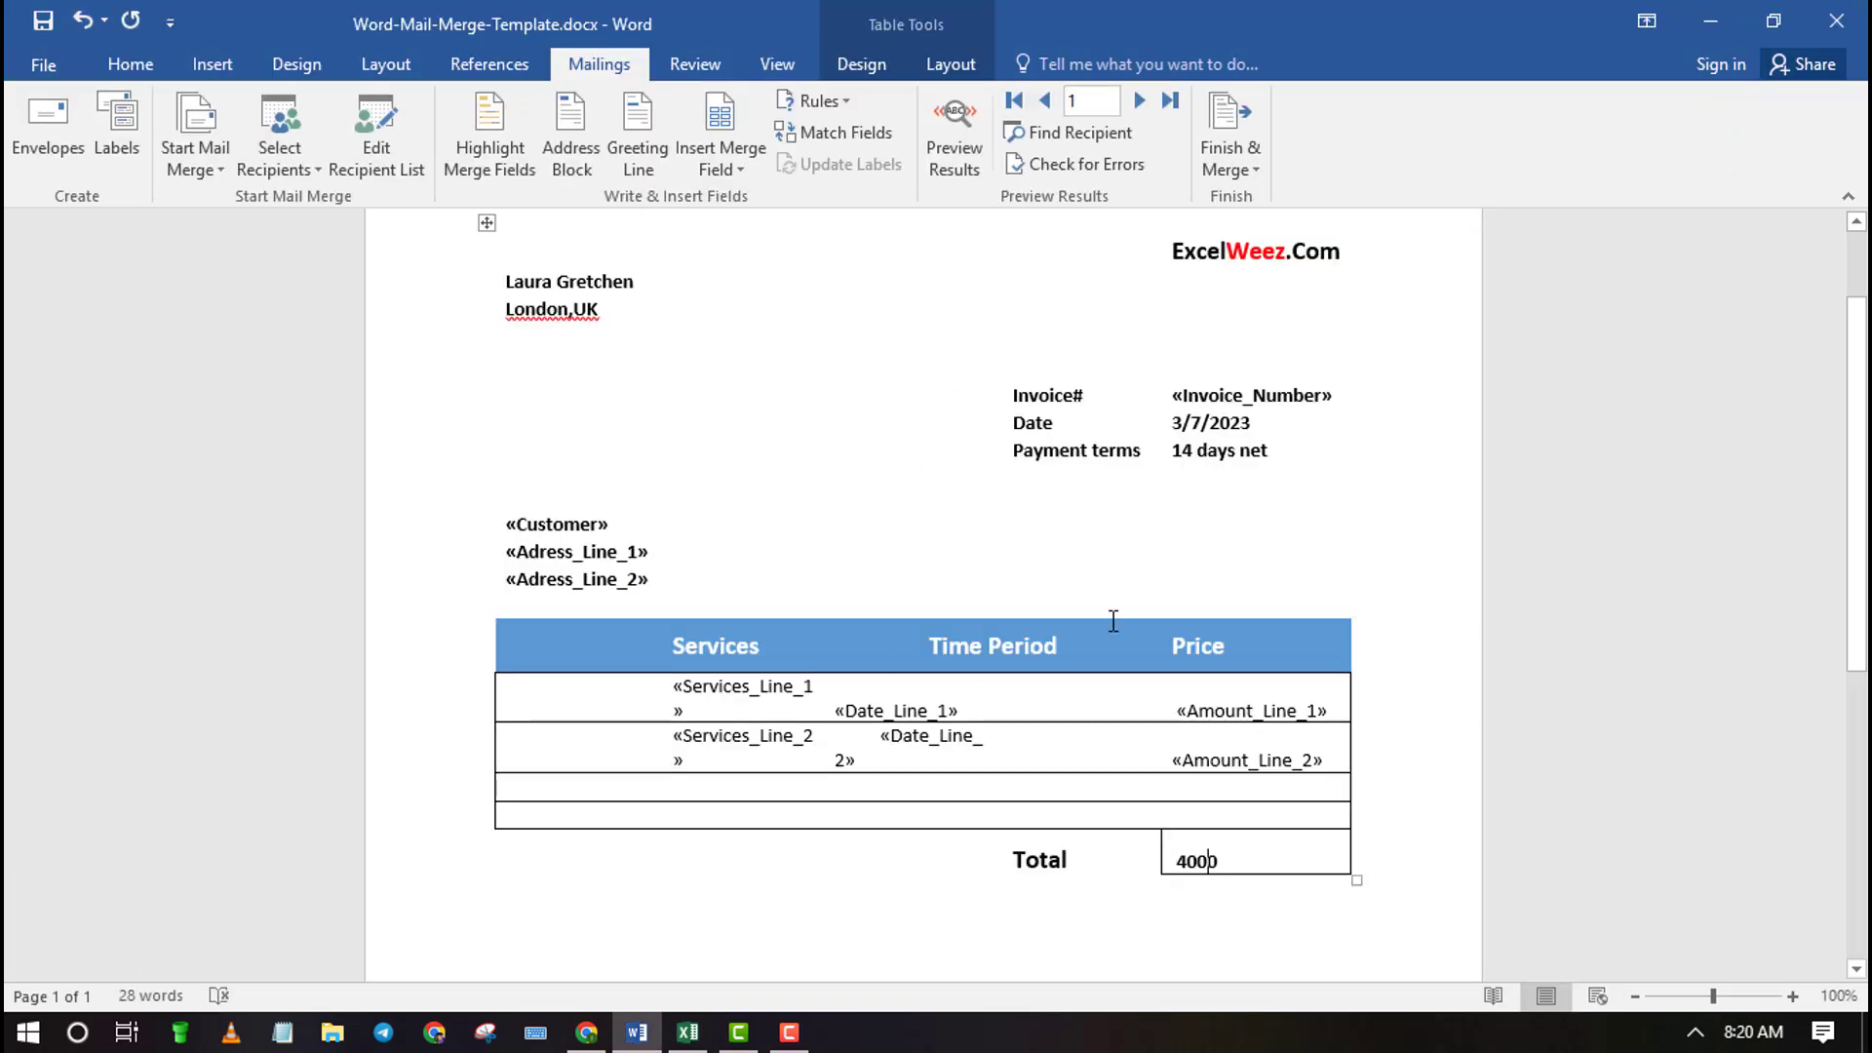
click(1212, 862)
drag(1226, 862, 1174, 876)
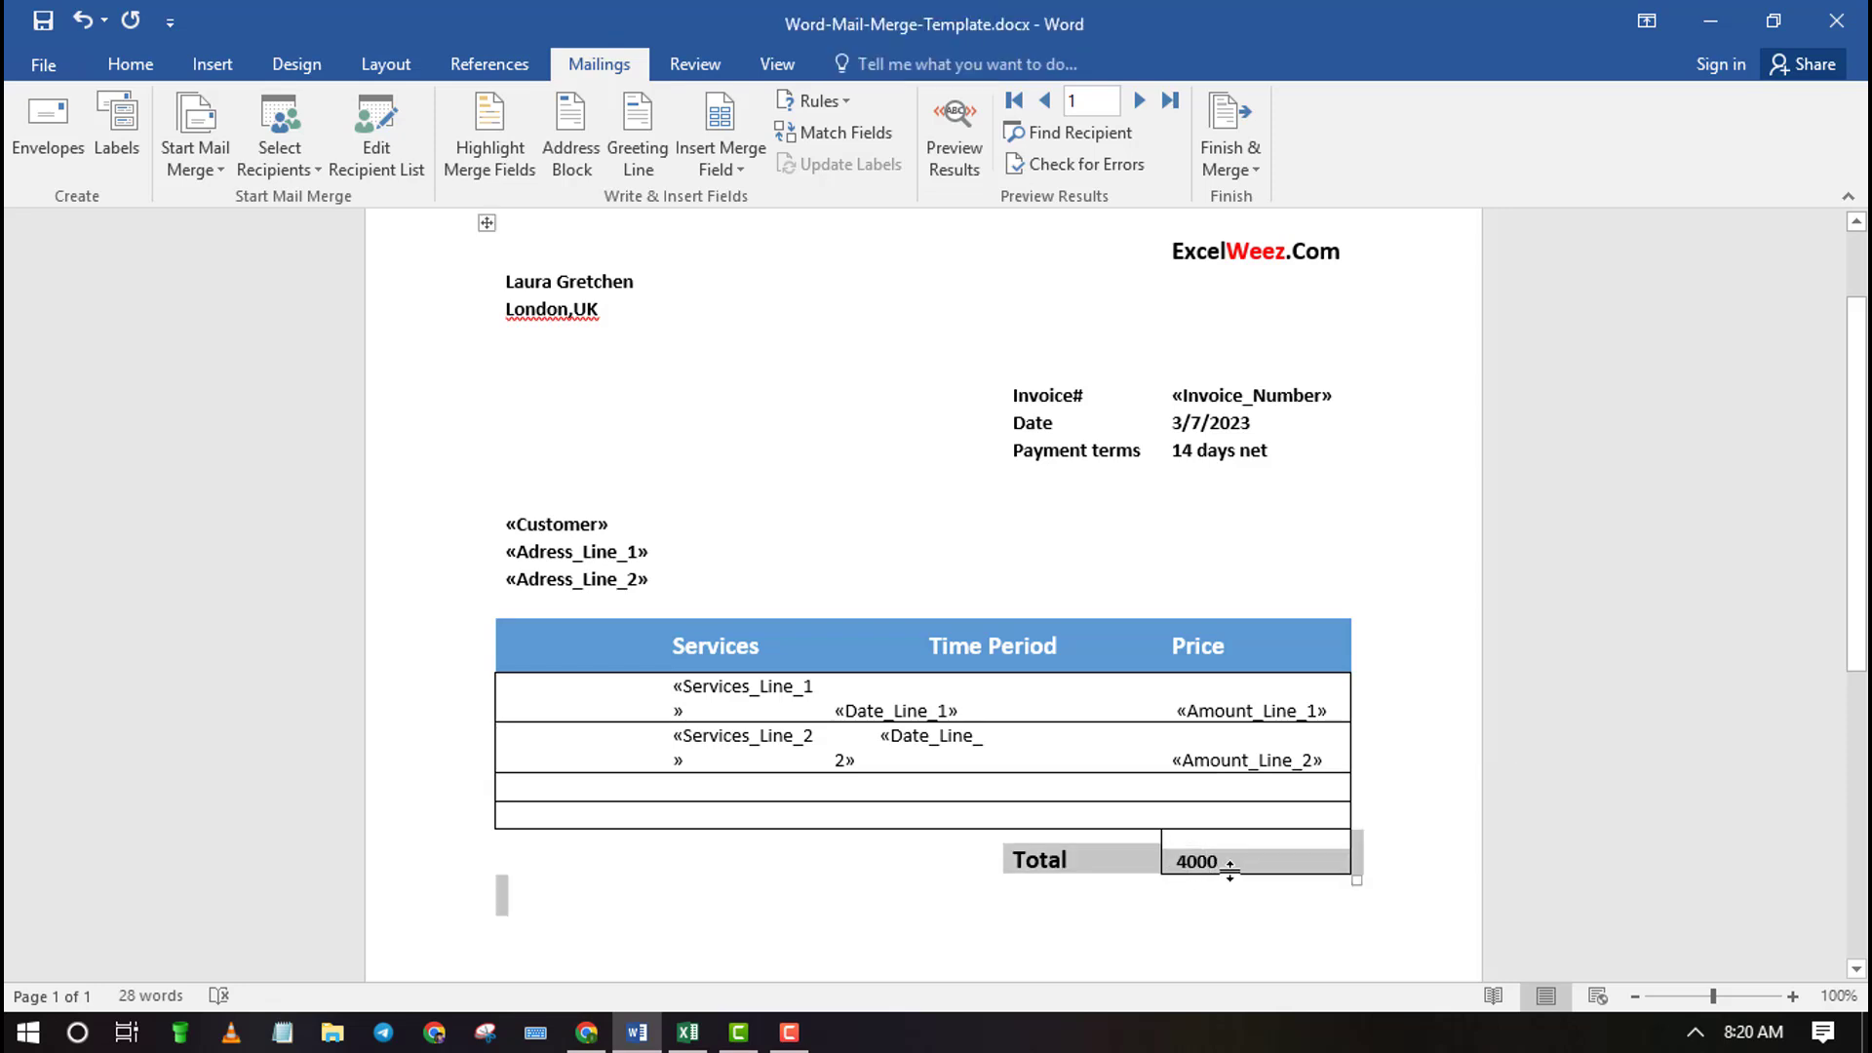
click(1239, 863)
drag(1238, 863, 1202, 864)
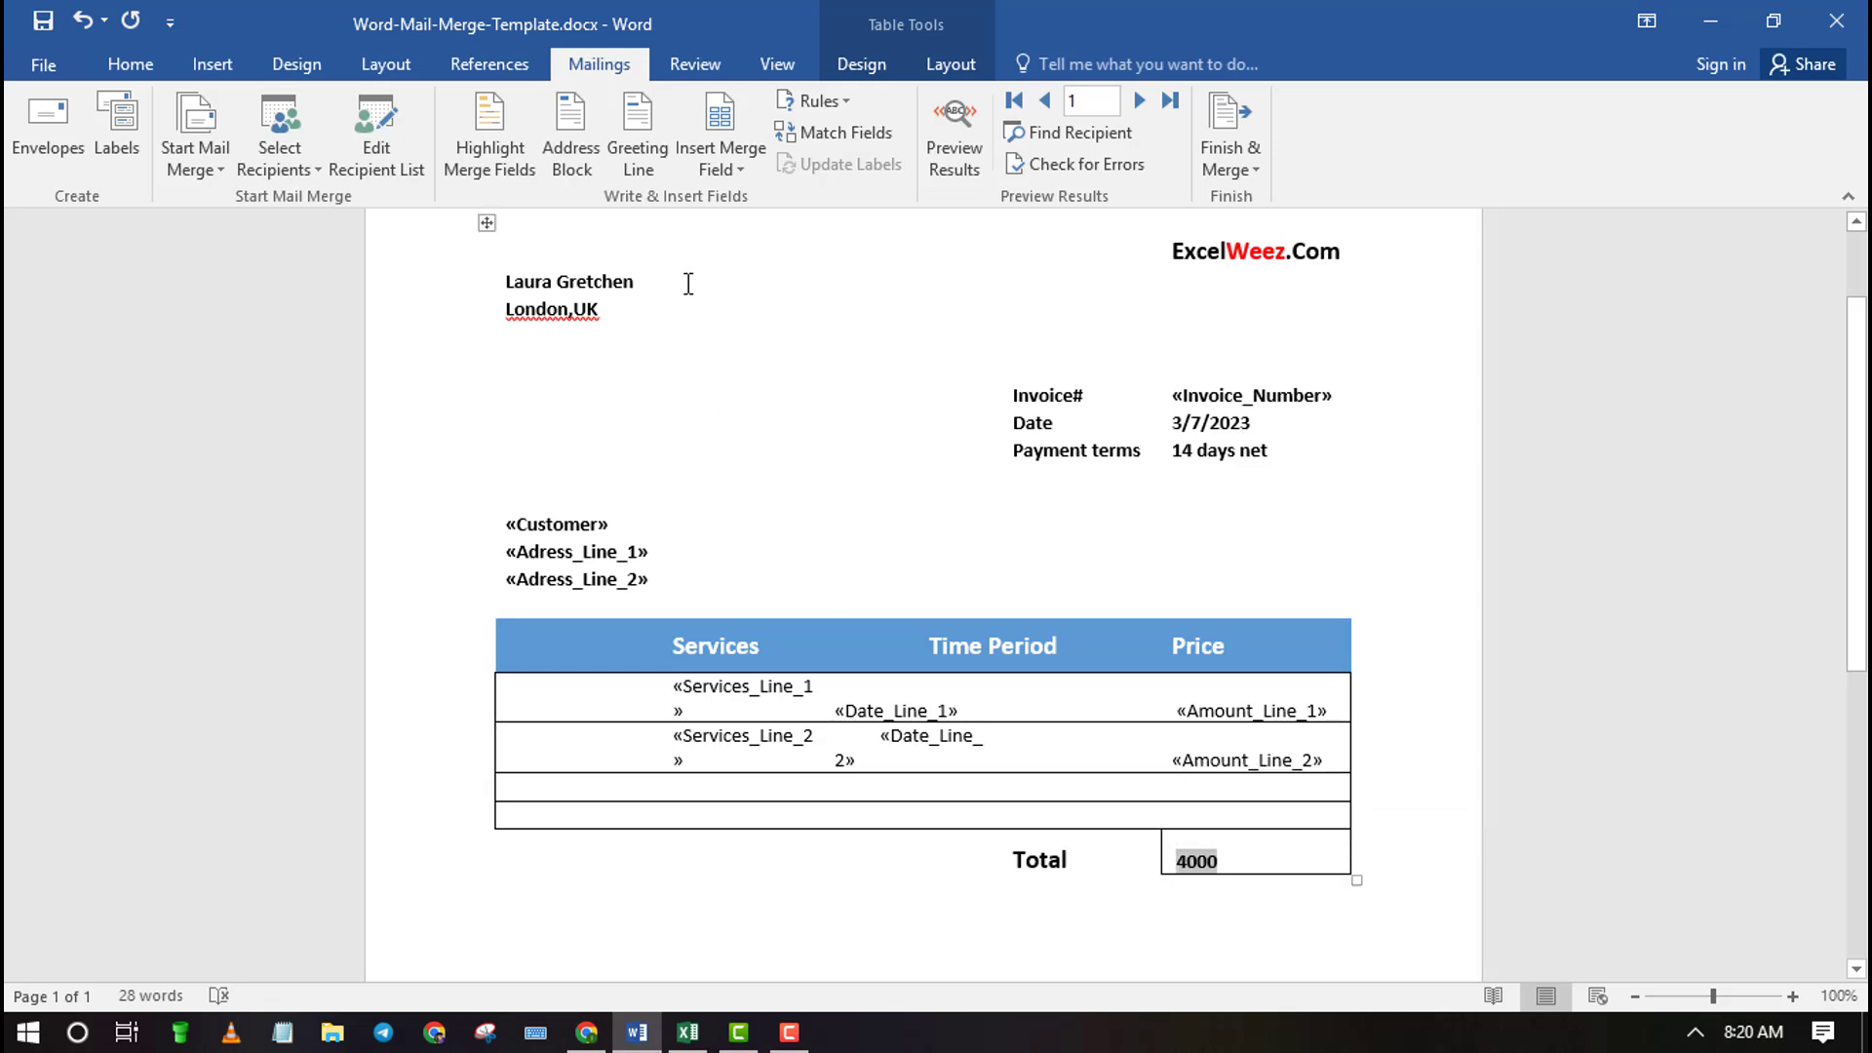
click(741, 172)
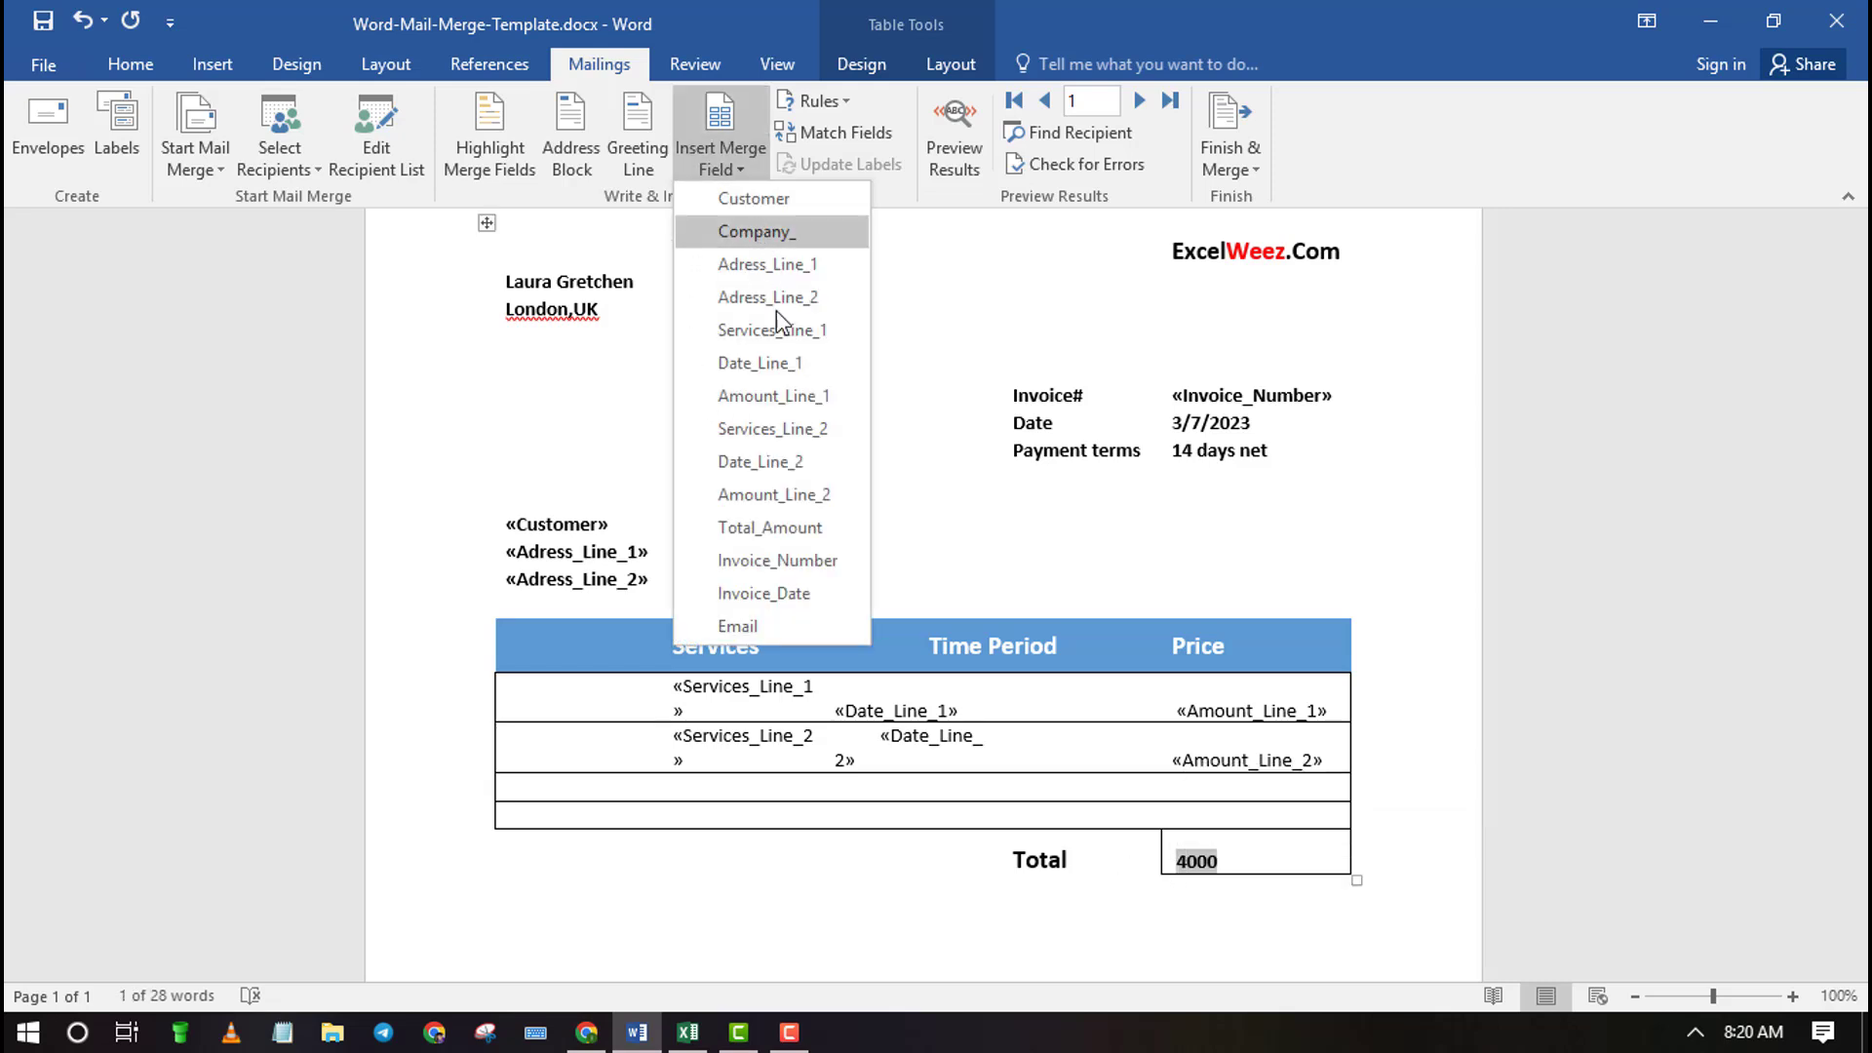
click(770, 528)
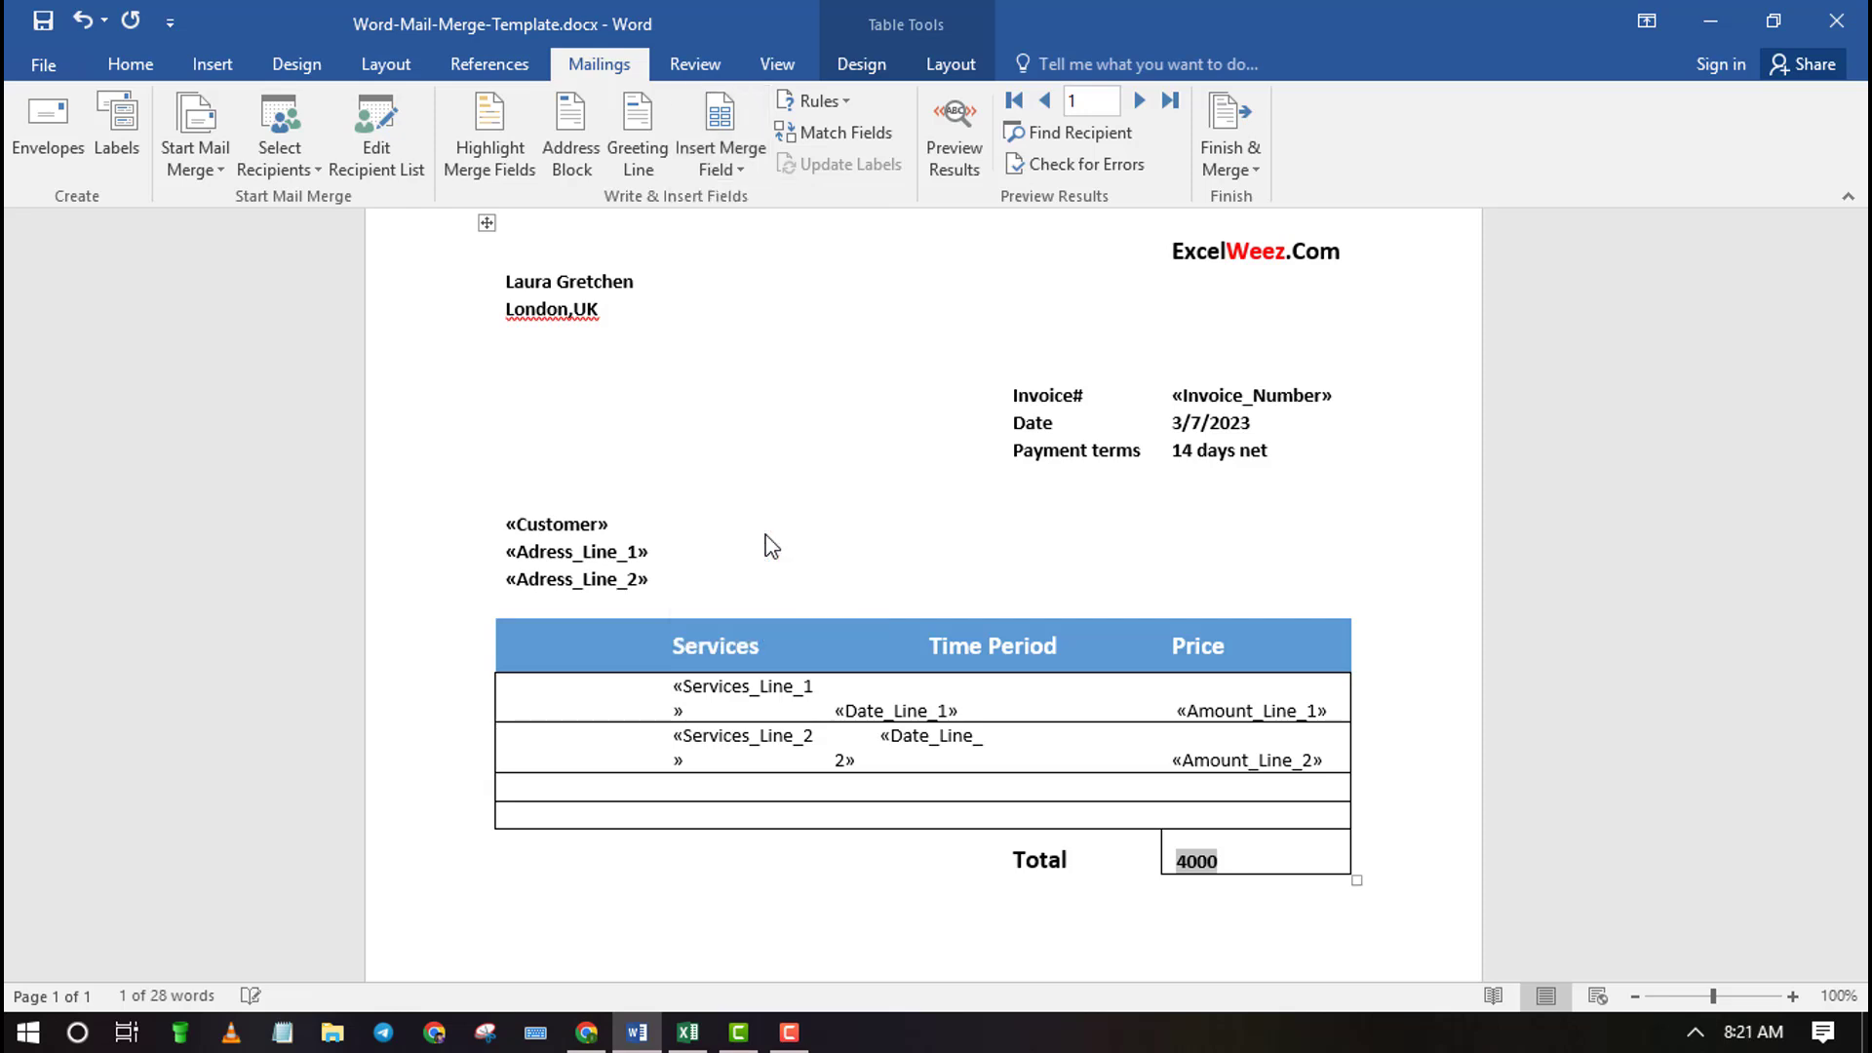
drag(1273, 425, 1173, 417)
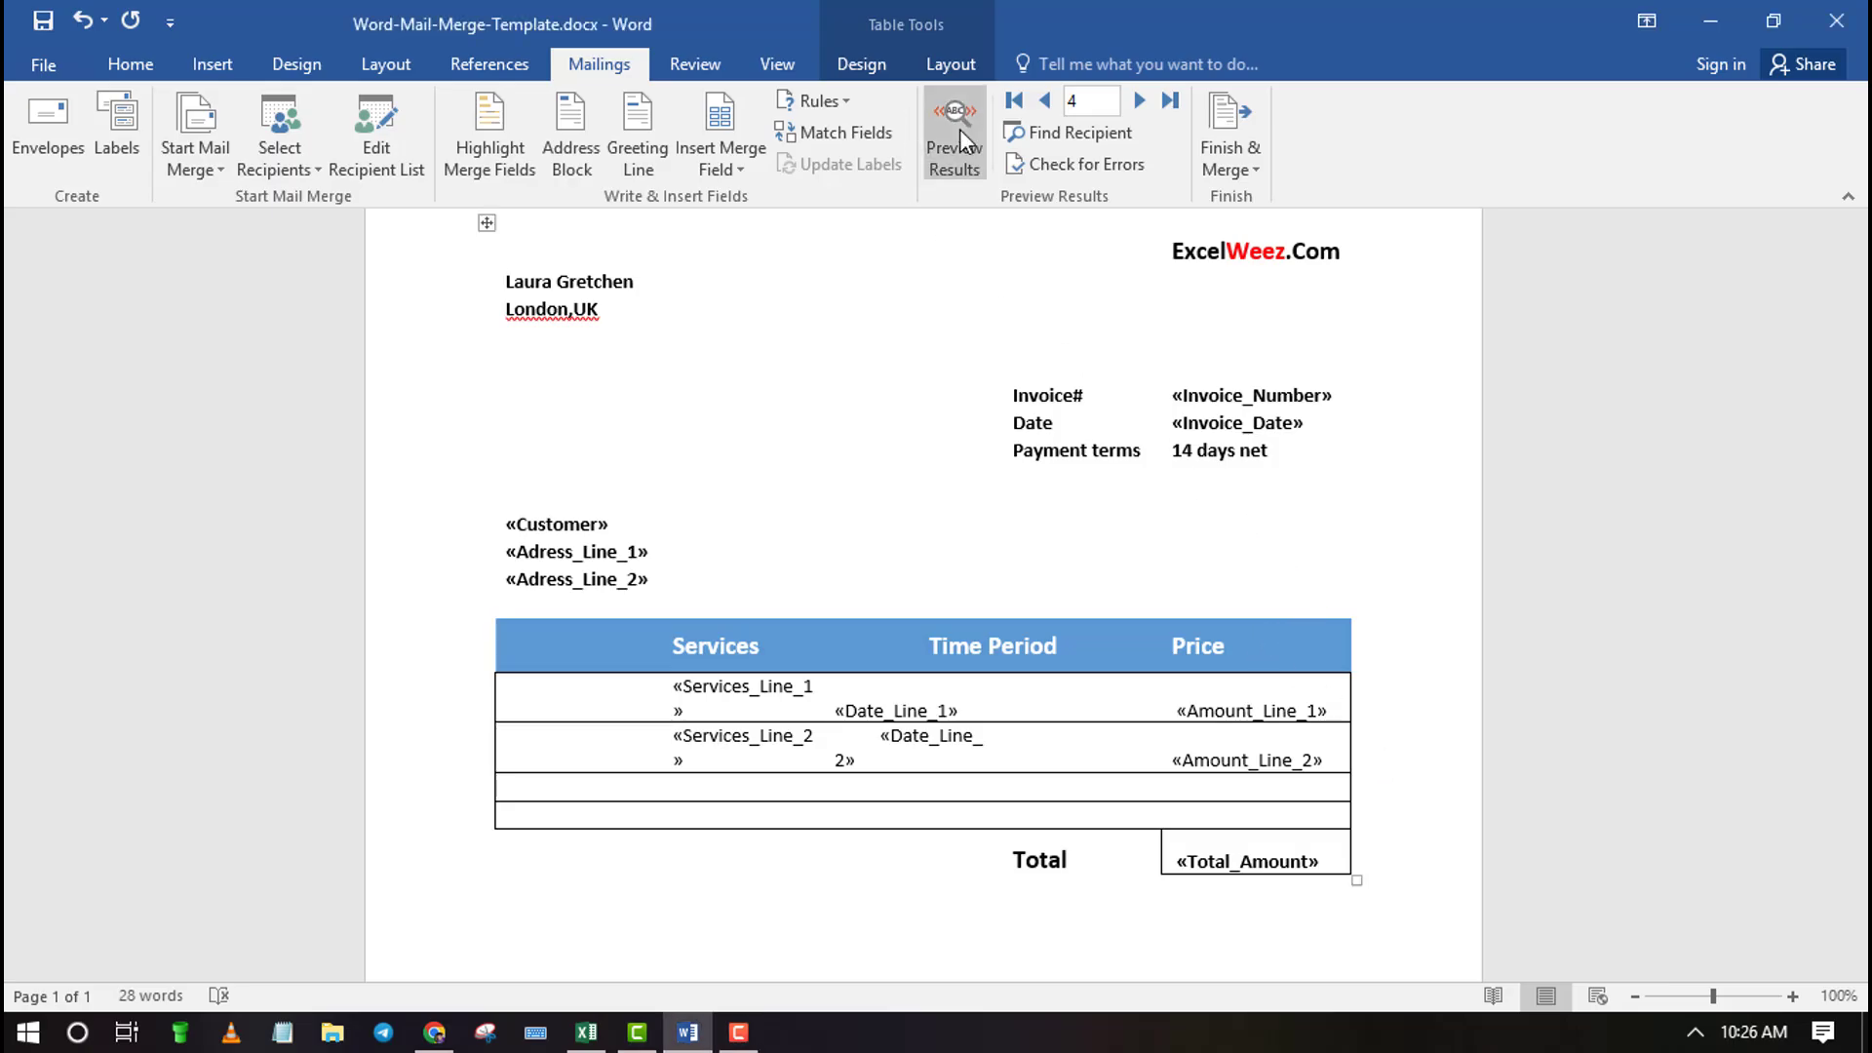
Preview the invoice with real recipient data, stepping back from record 4 to record 1
click(960, 129)
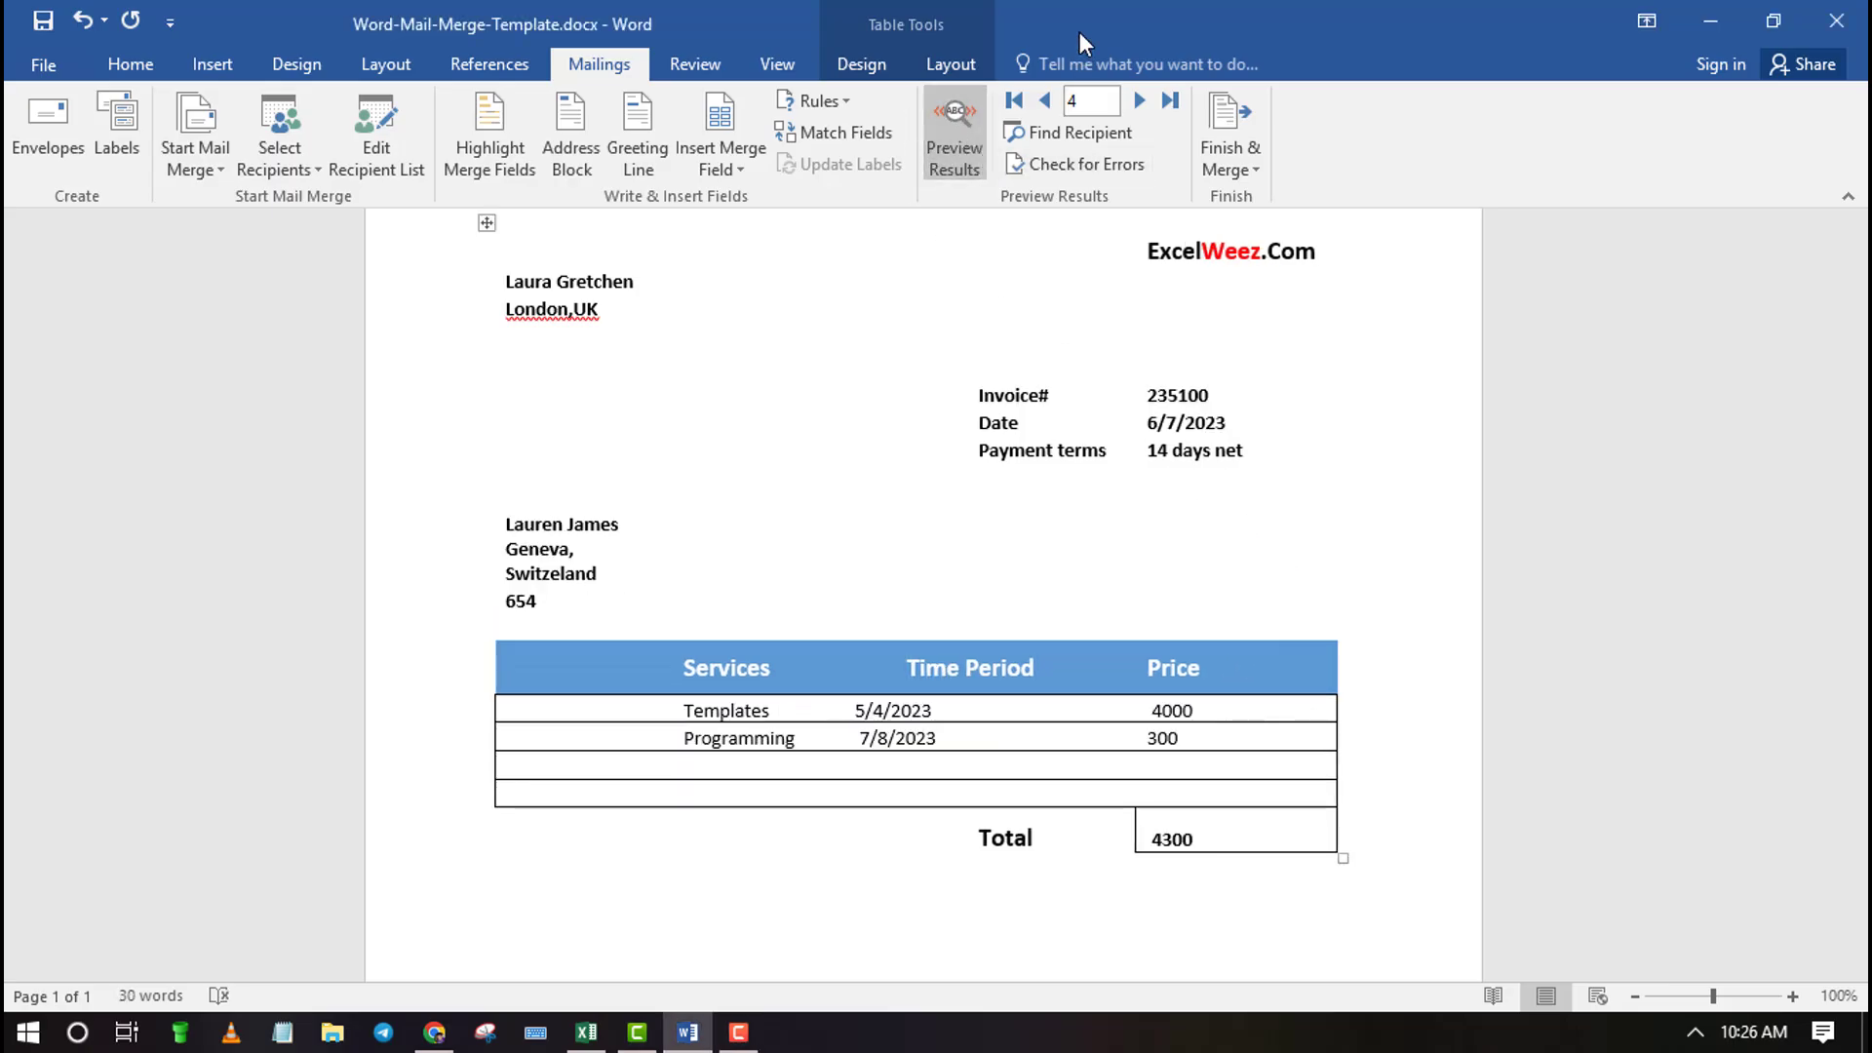
click(1049, 102)
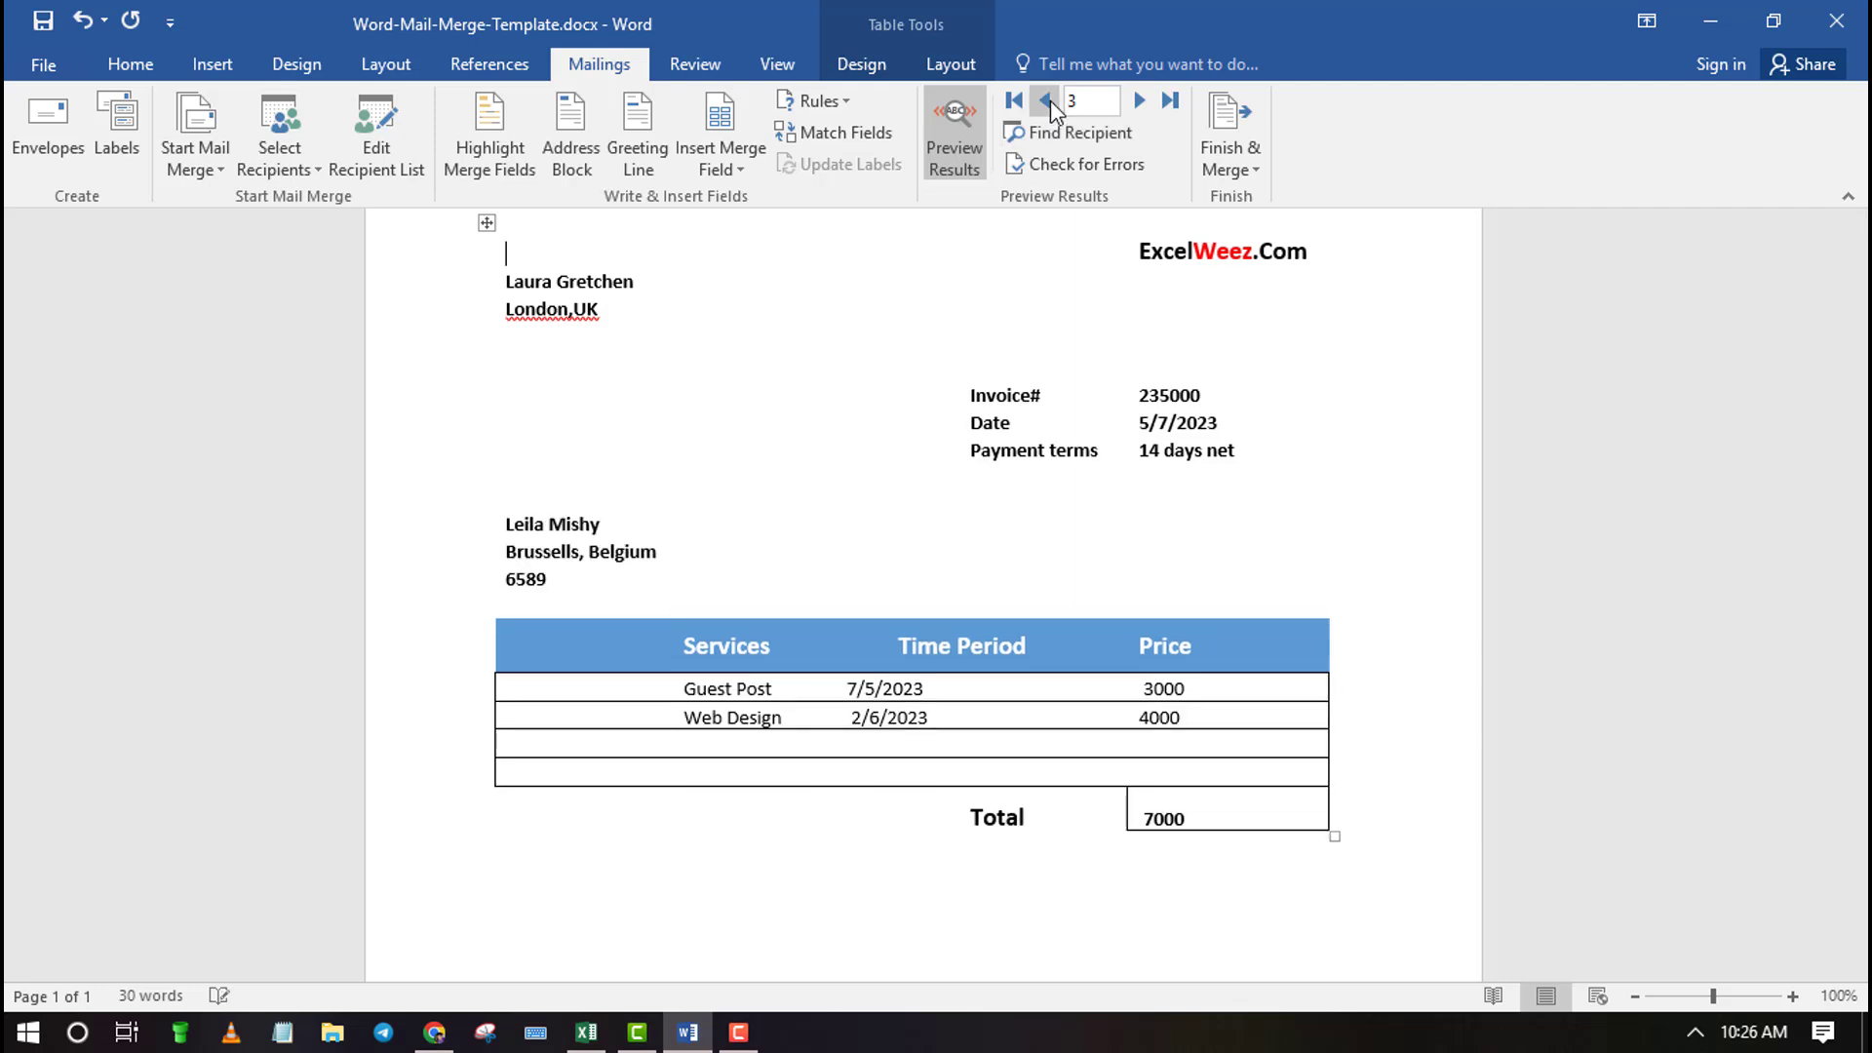
click(1048, 102)
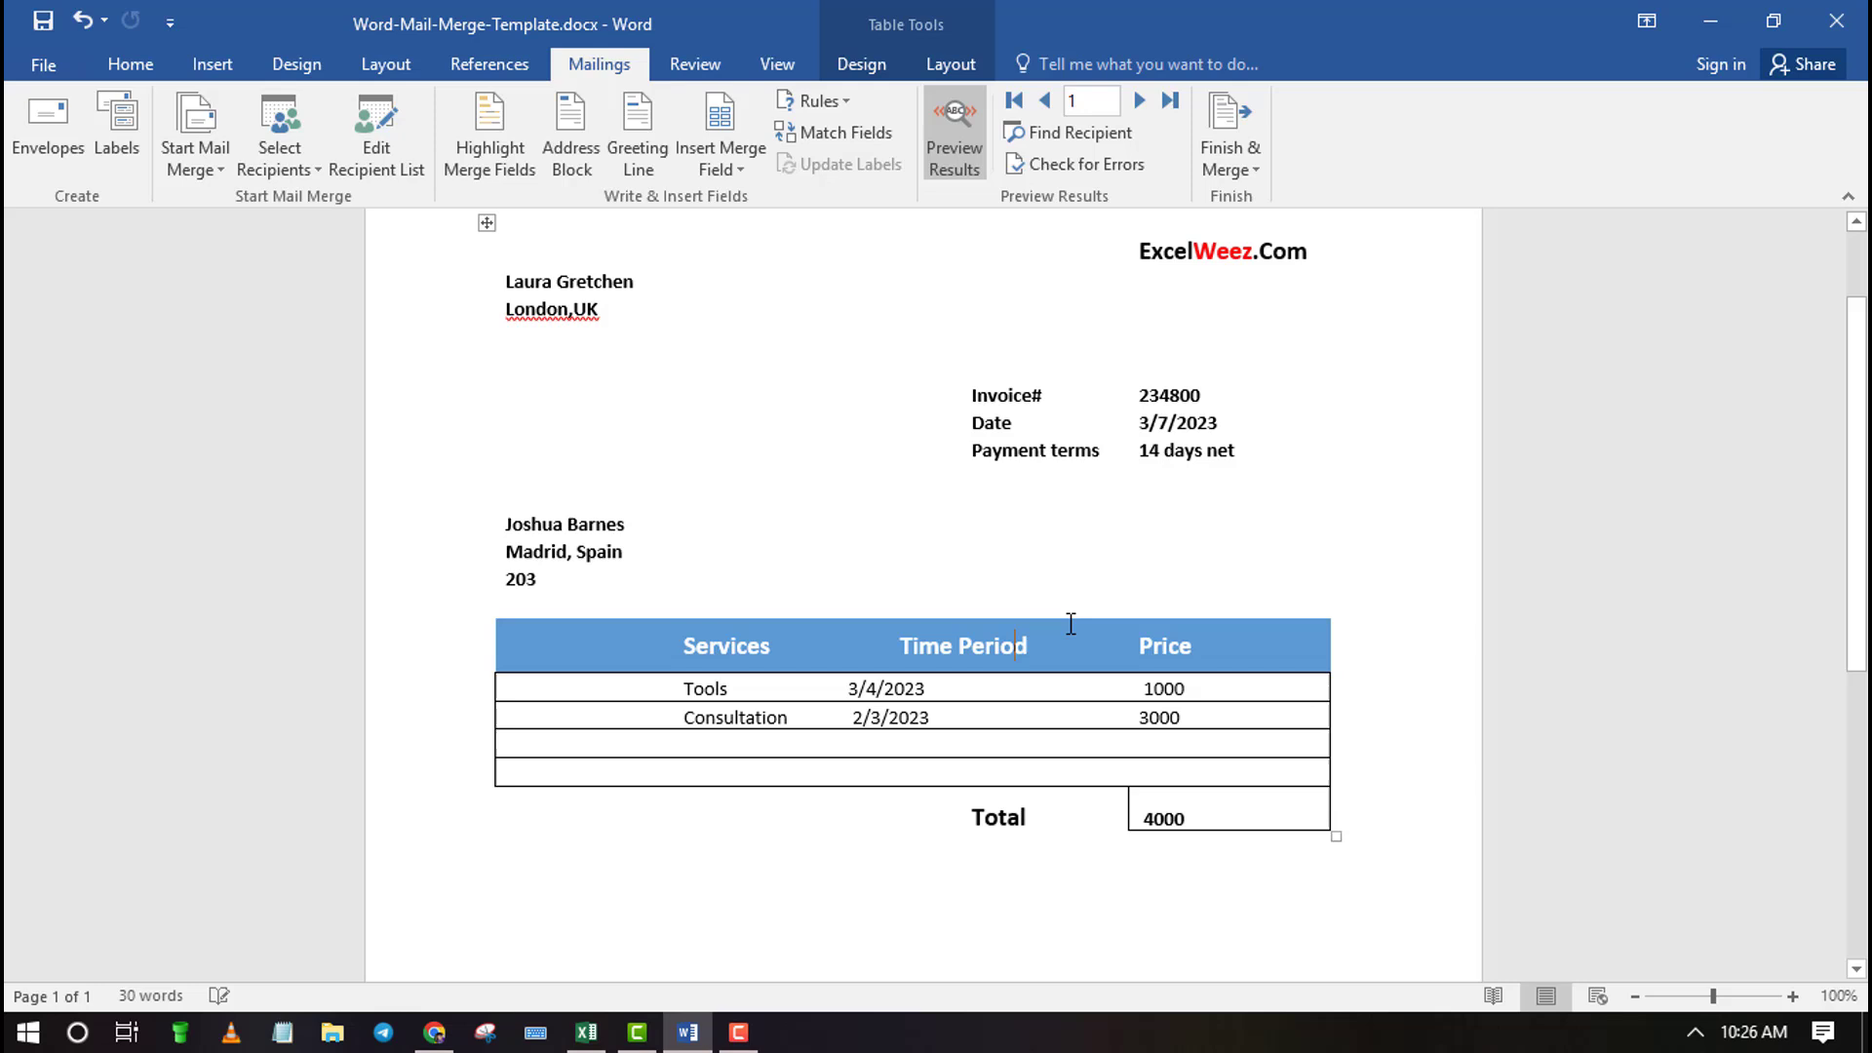
scroll(1070, 624, up, 3)
scroll(1077, 624, down, 1)
scroll(1076, 624, up, 1)
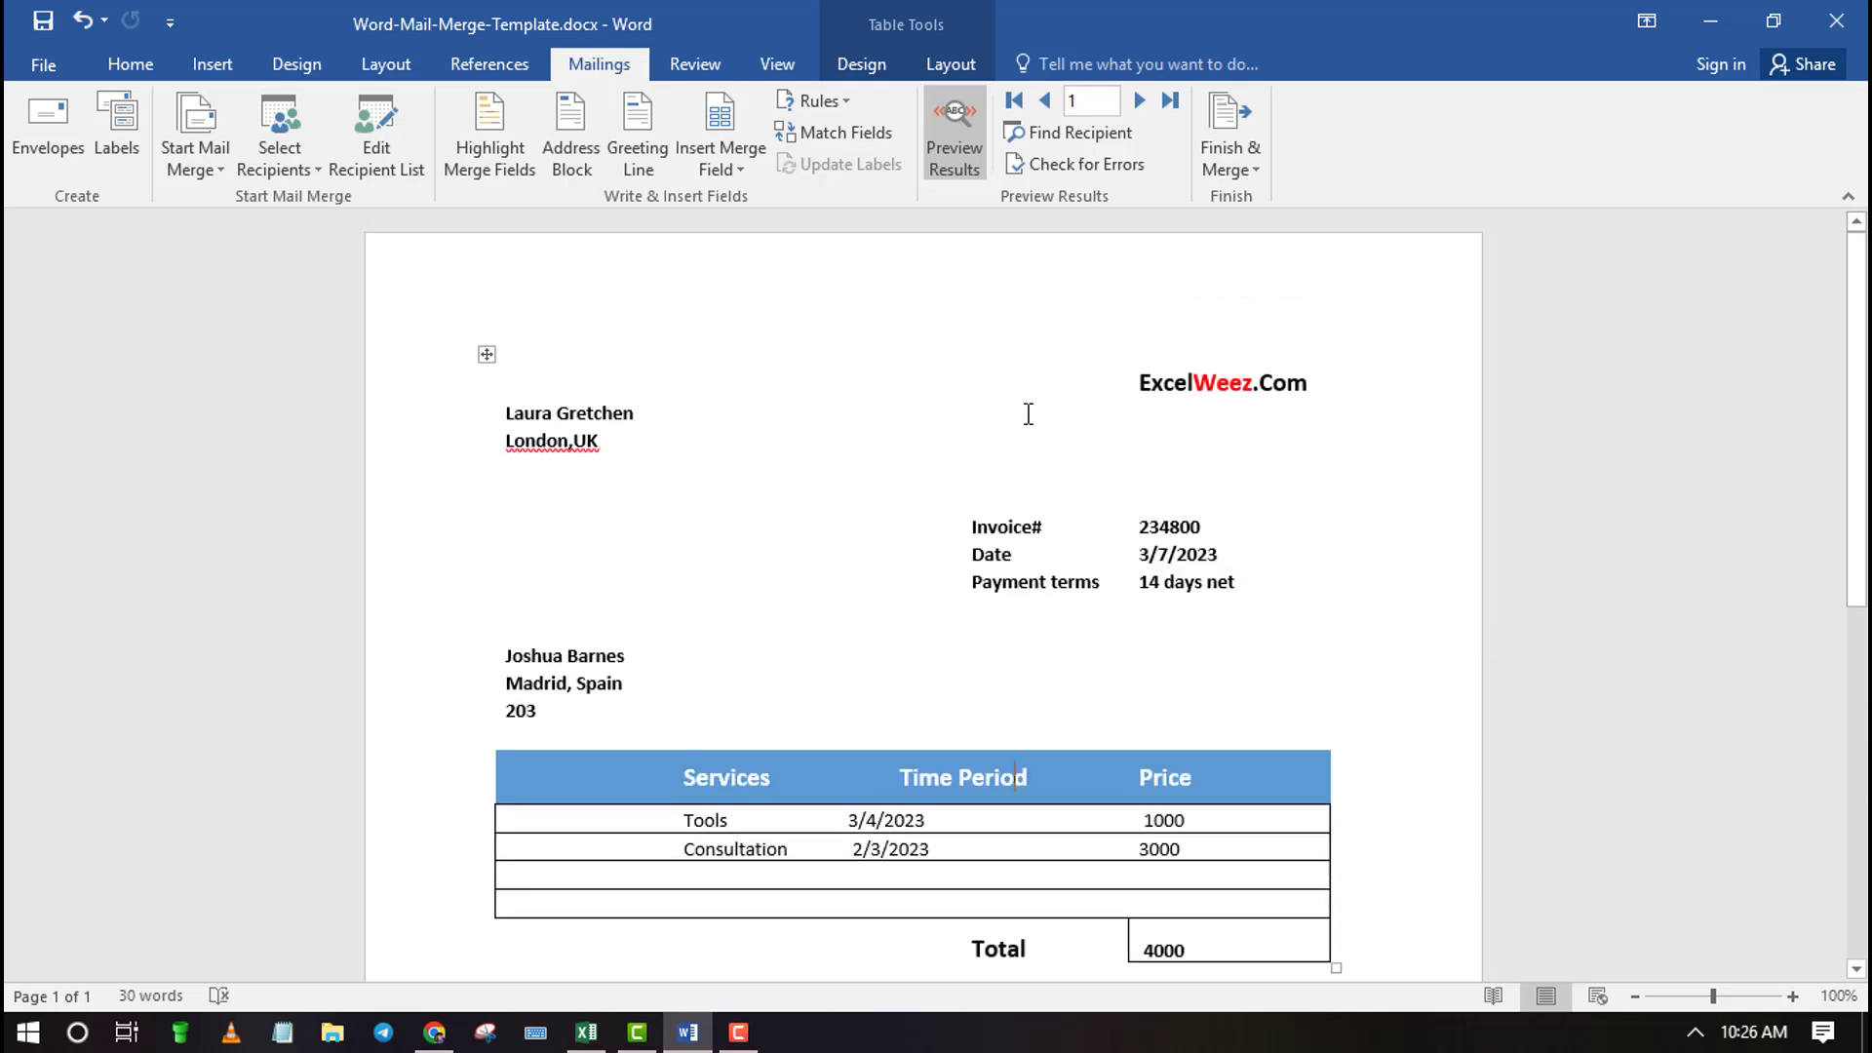
click(1254, 168)
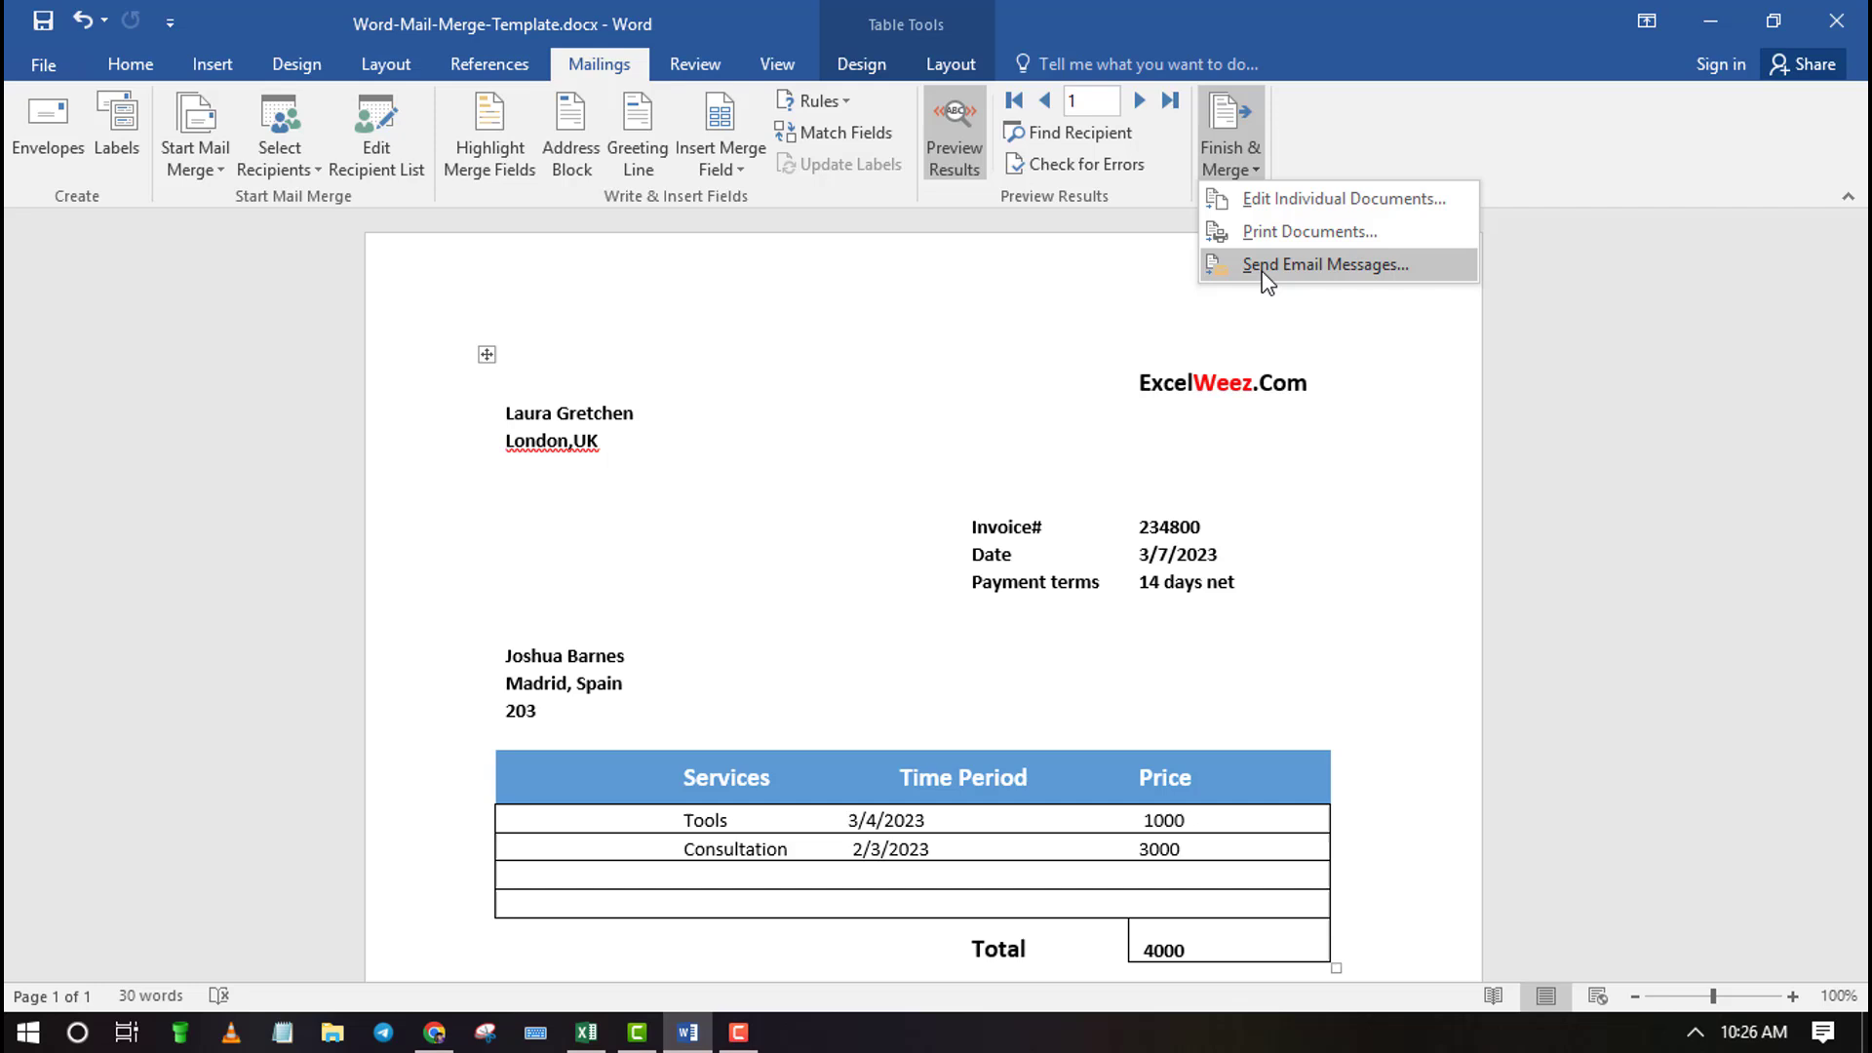
Advance the merged invoice preview to the third record
click(1009, 466)
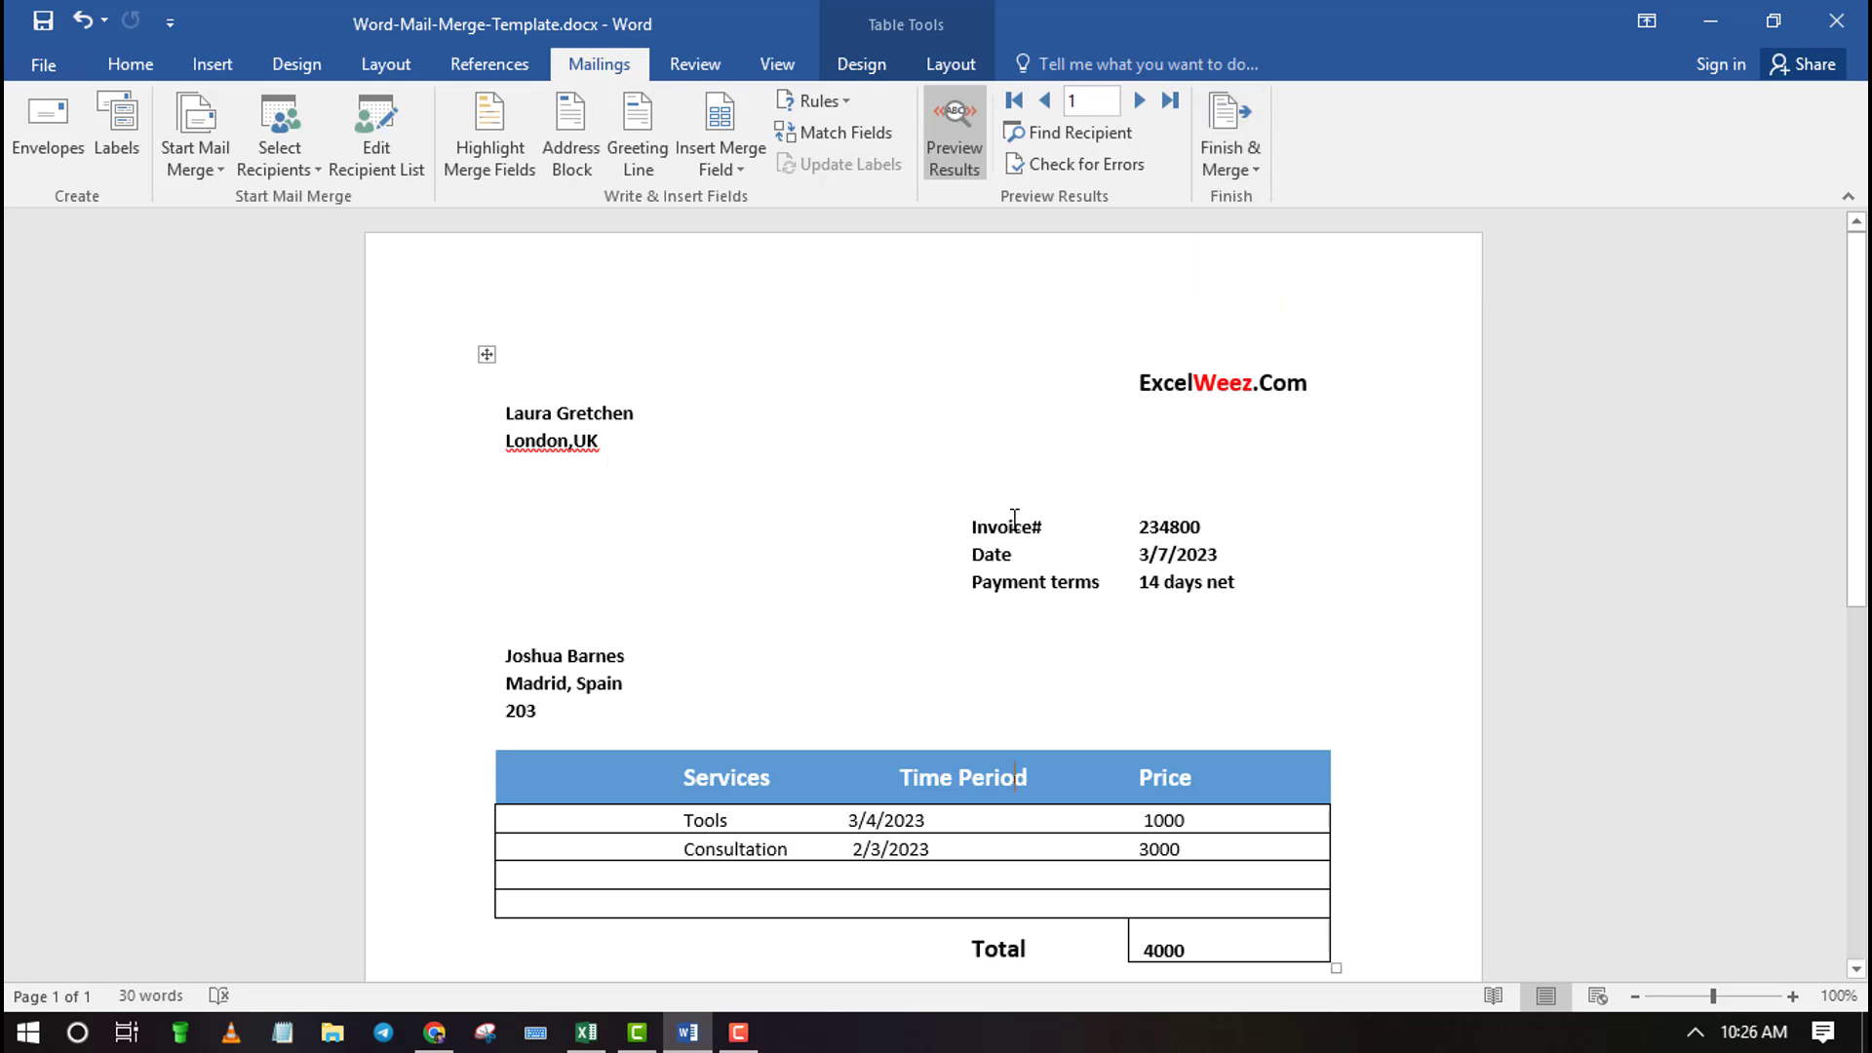
scroll(1007, 526, down, 3)
click(1015, 507)
scroll(1008, 507, up, 3)
click(1139, 100)
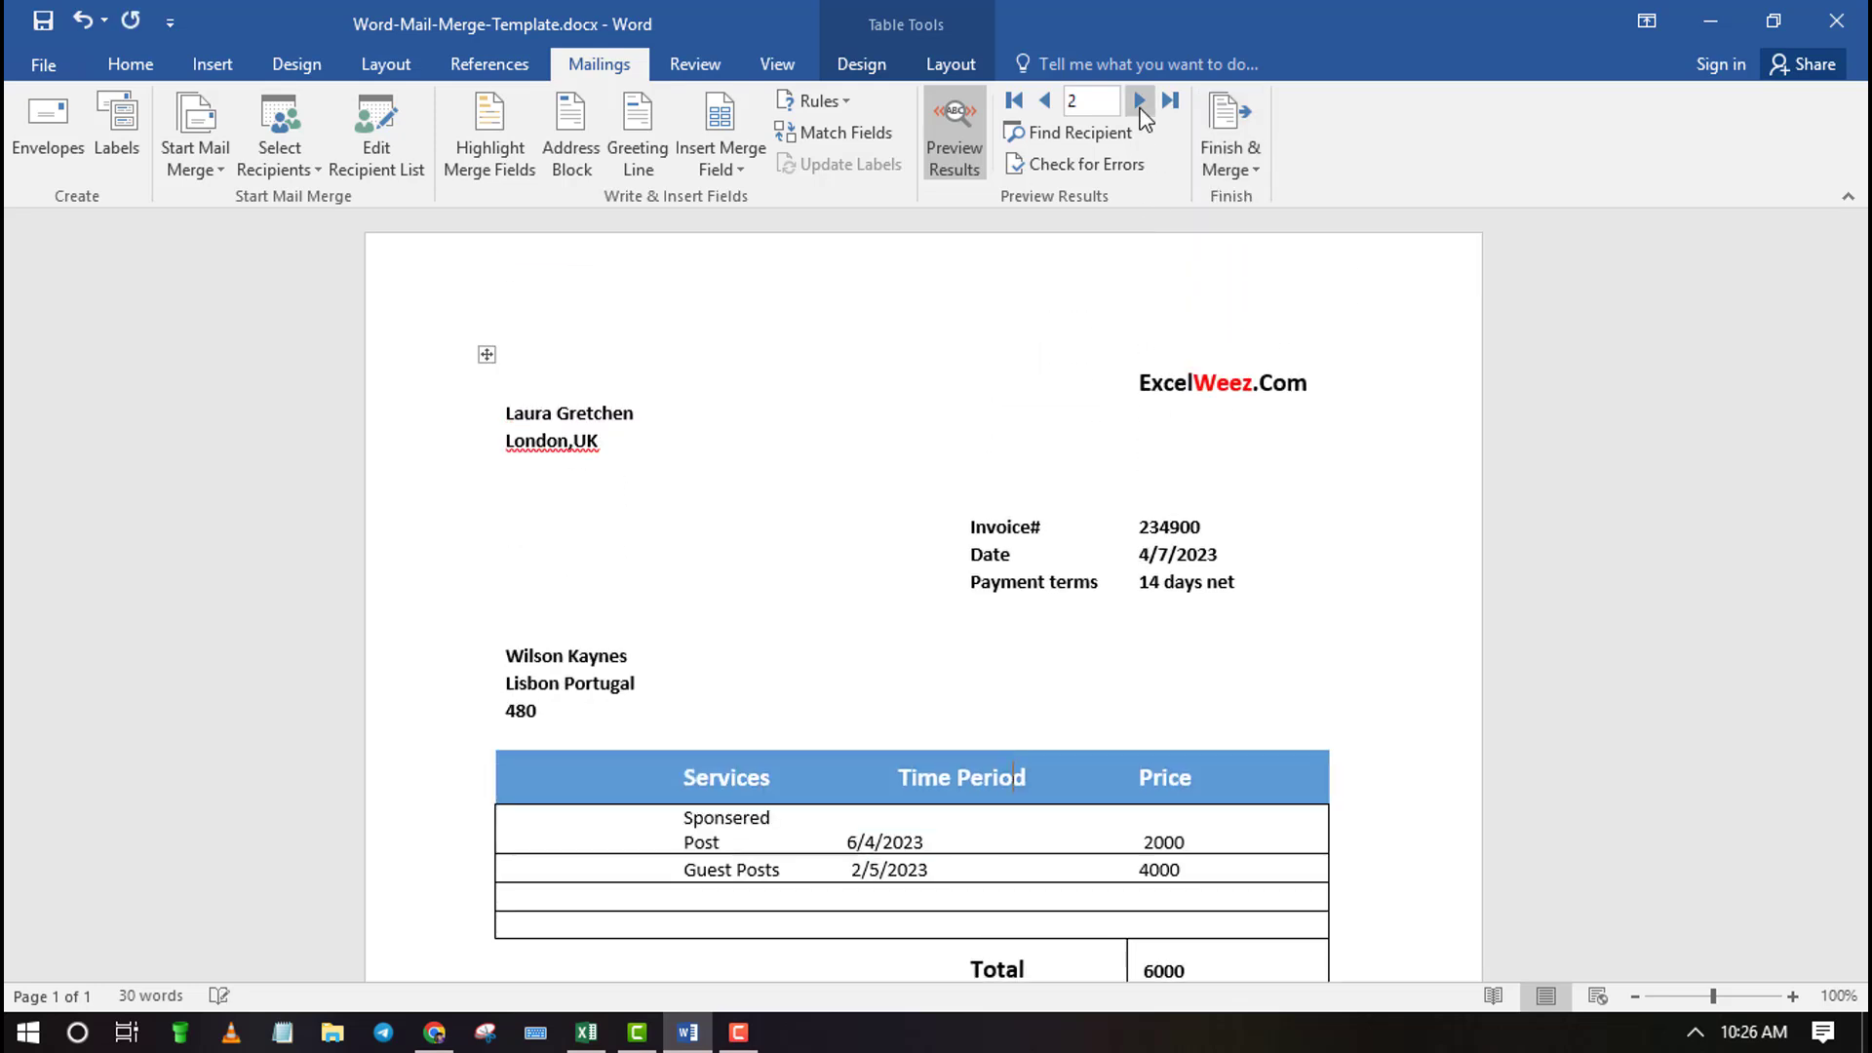
scroll(1137, 565, down, 3)
scroll(1150, 556, up, 3)
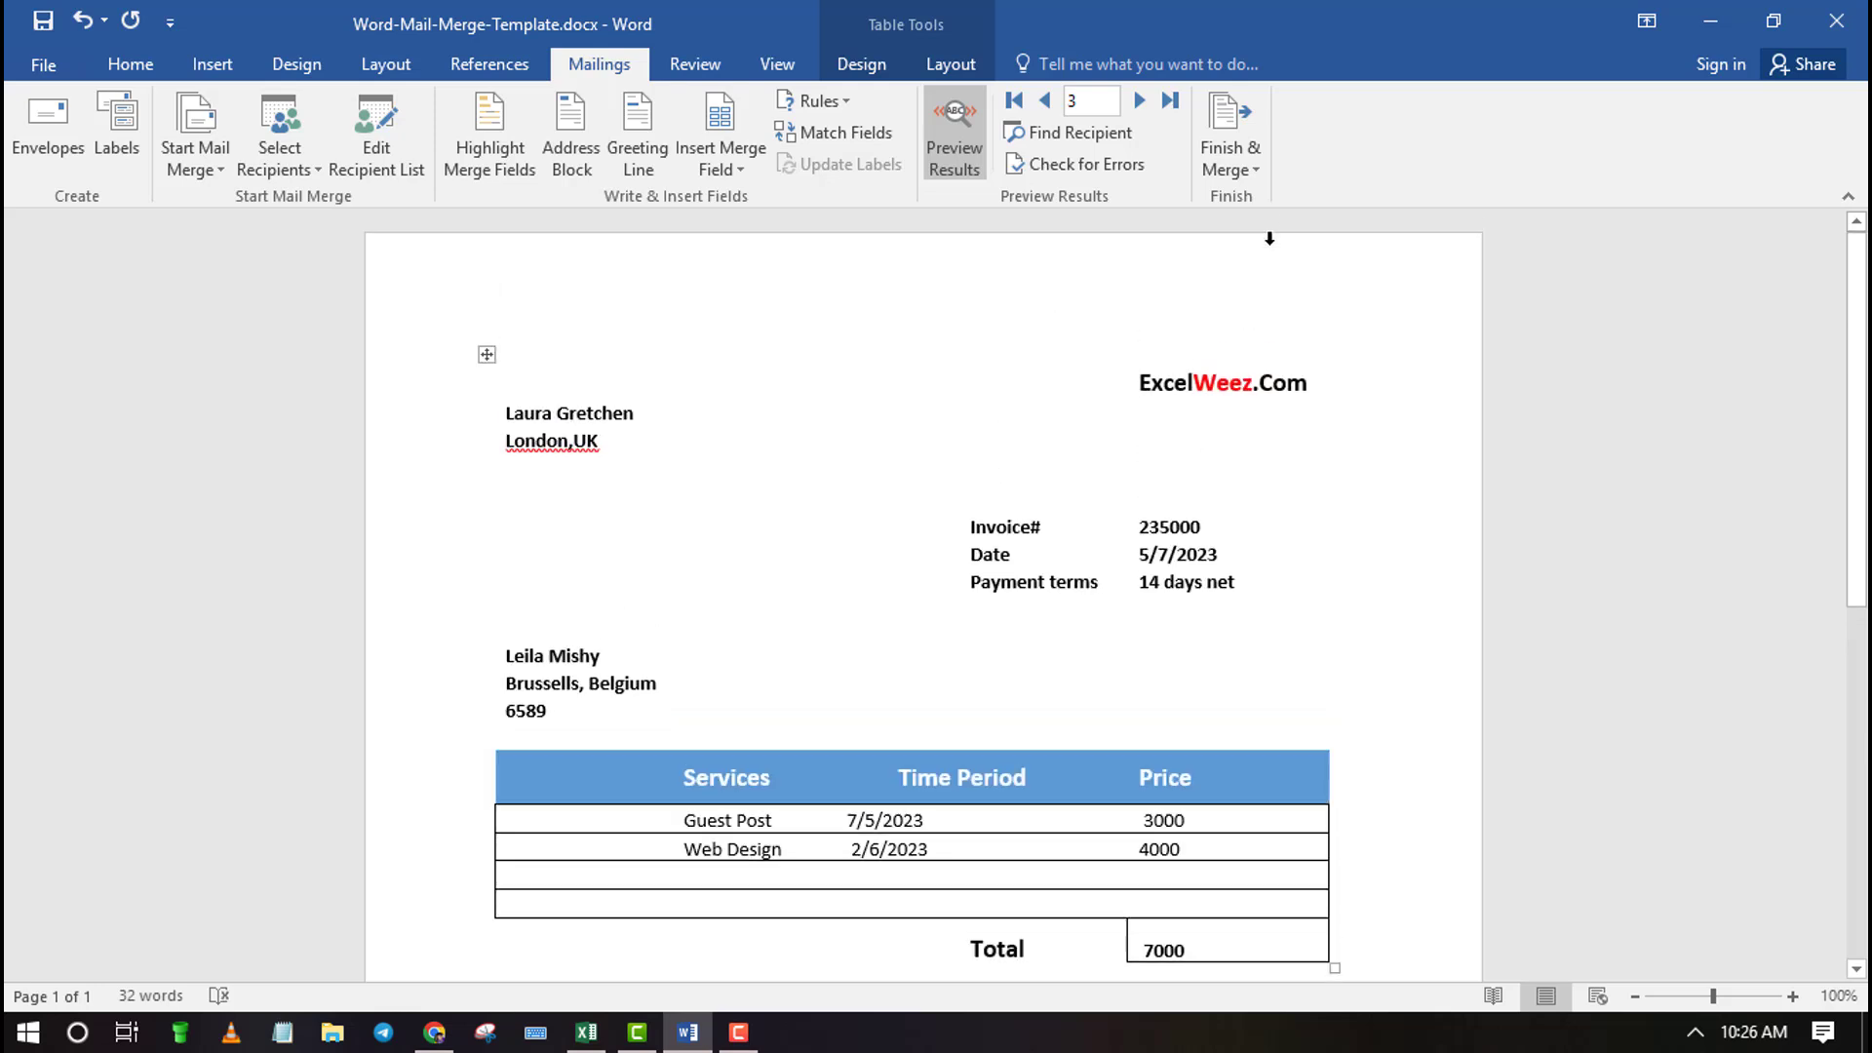
Start an e-mail merge to the Email field with subject Invoice and HTML format
click(1260, 167)
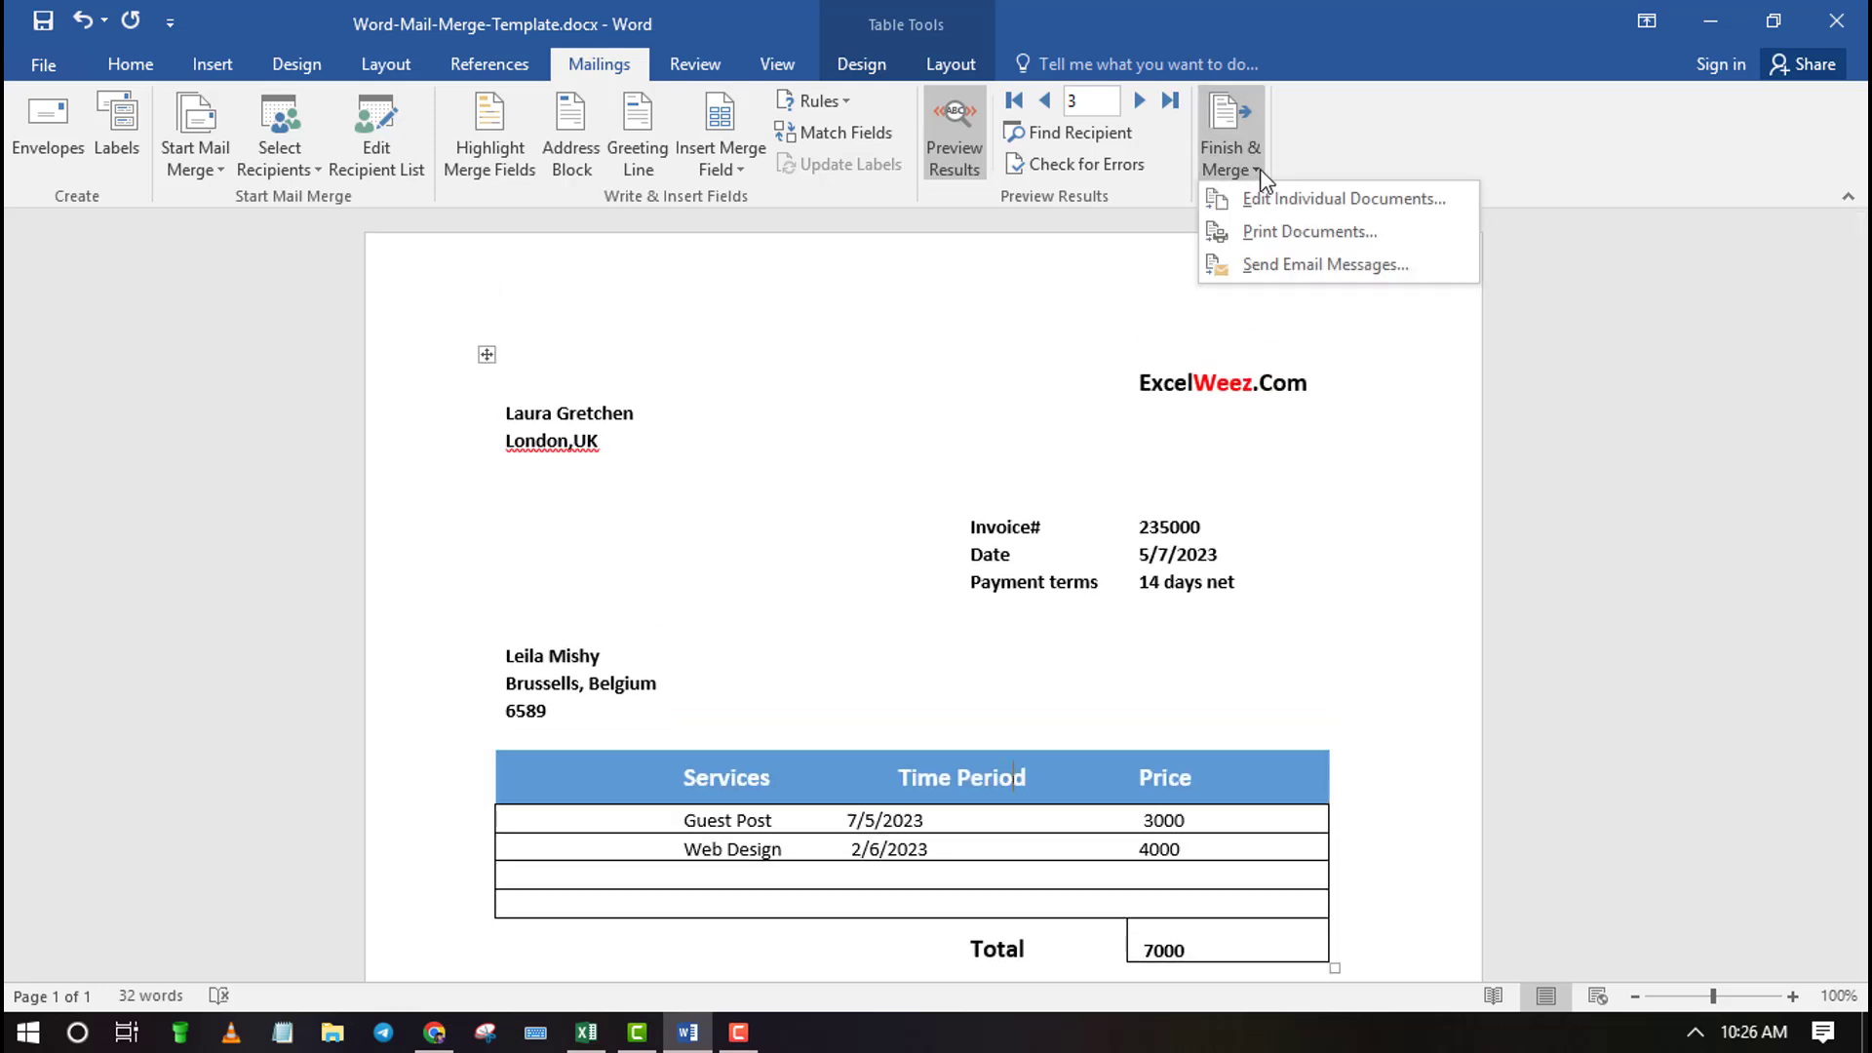
click(1314, 265)
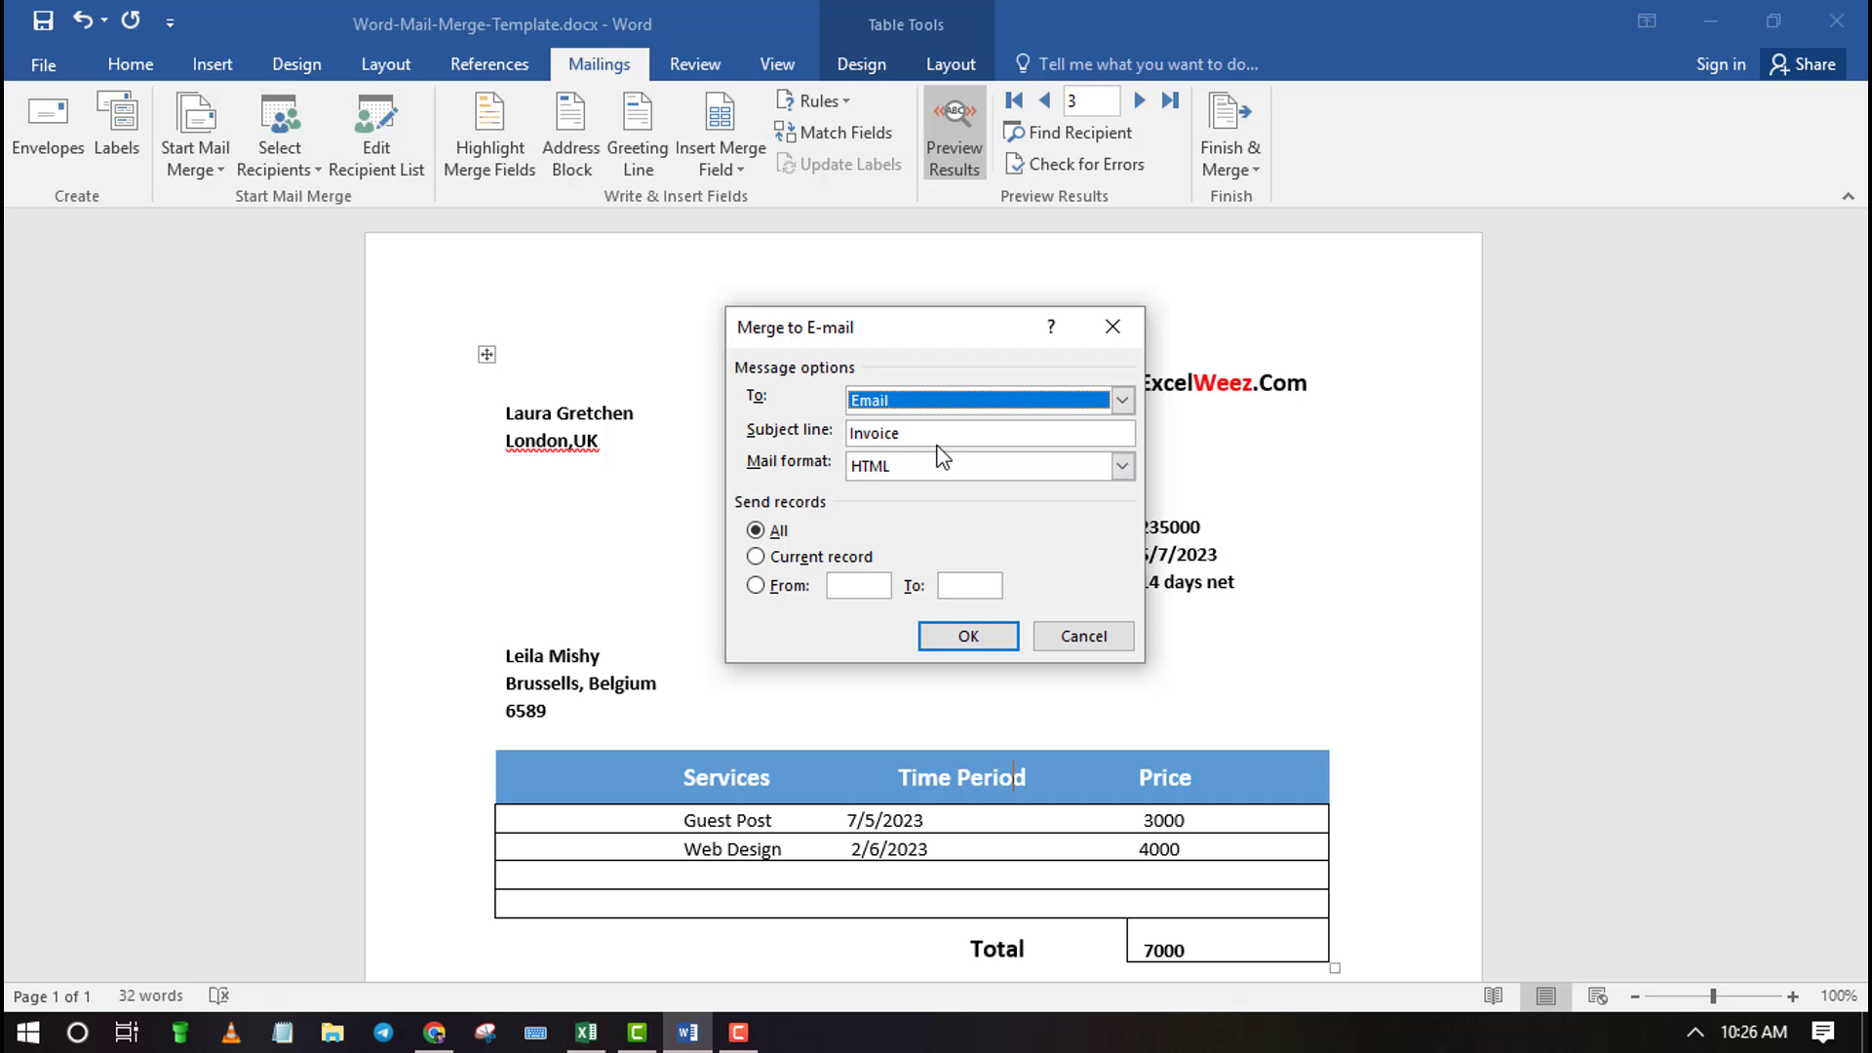
click(1123, 467)
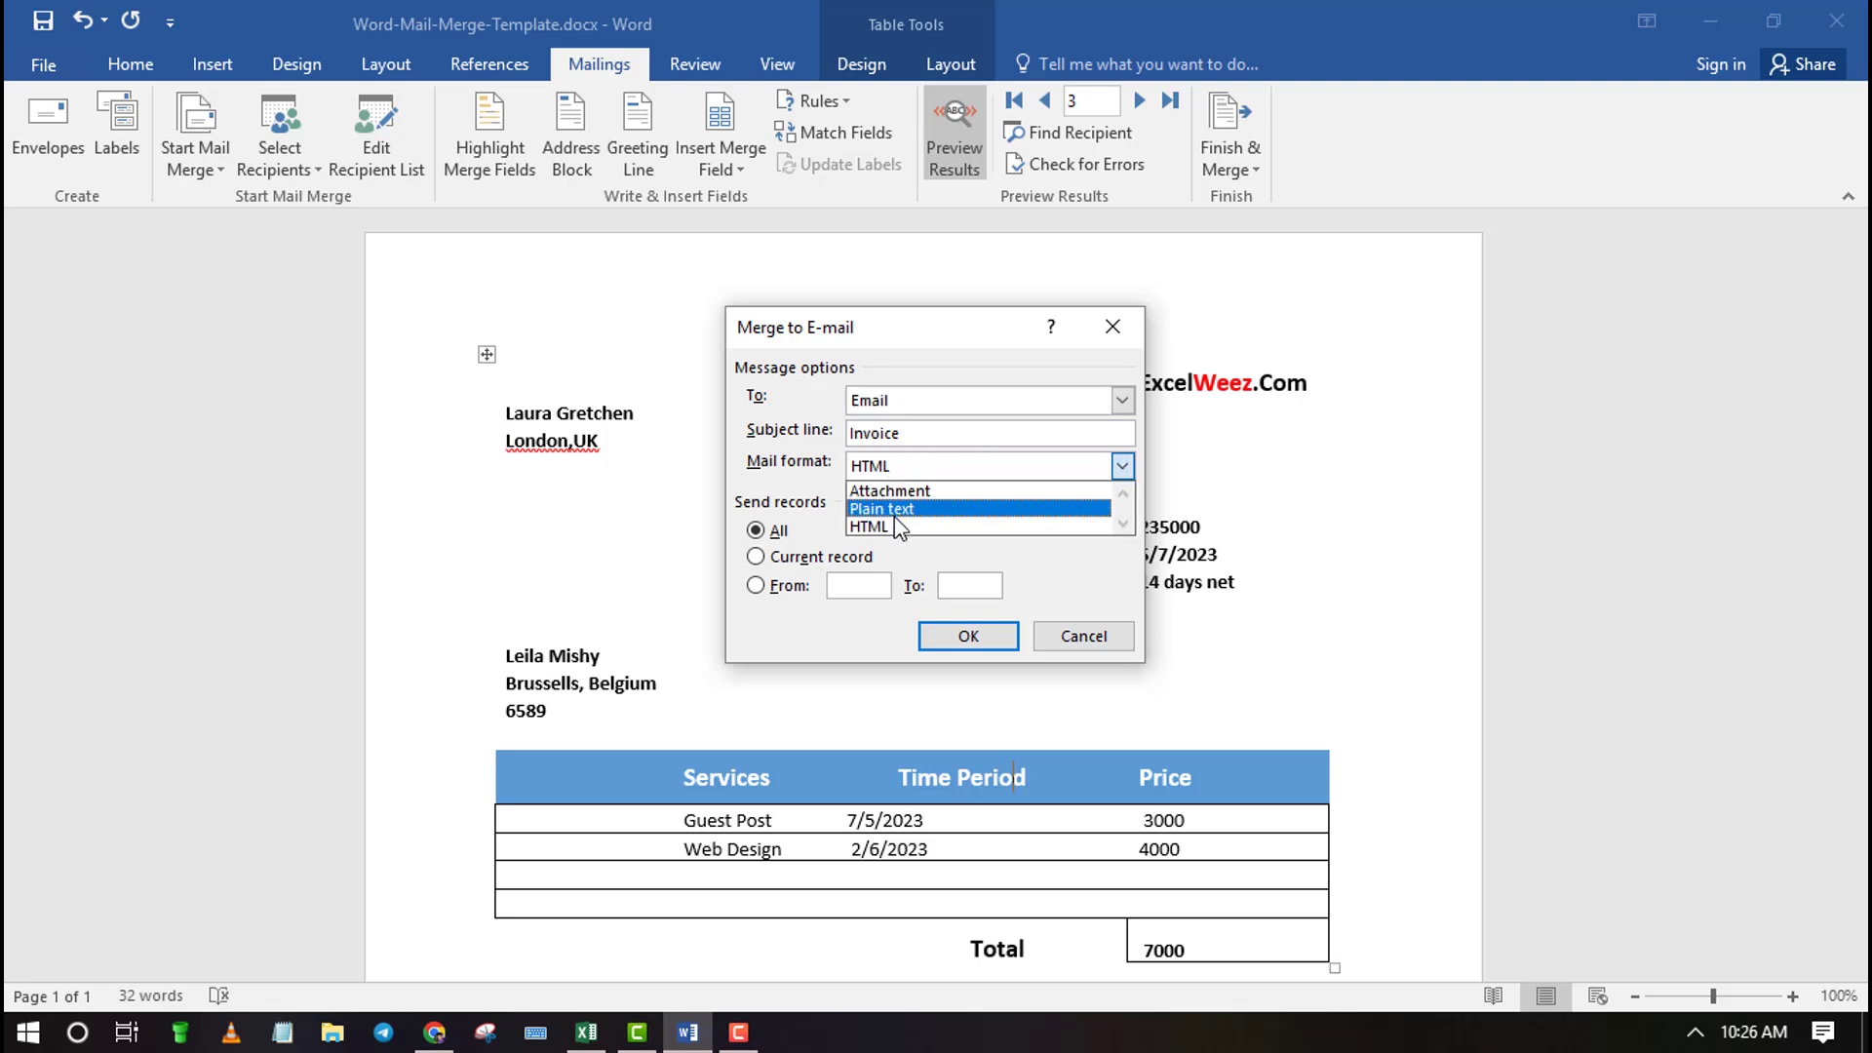
click(898, 527)
click(959, 408)
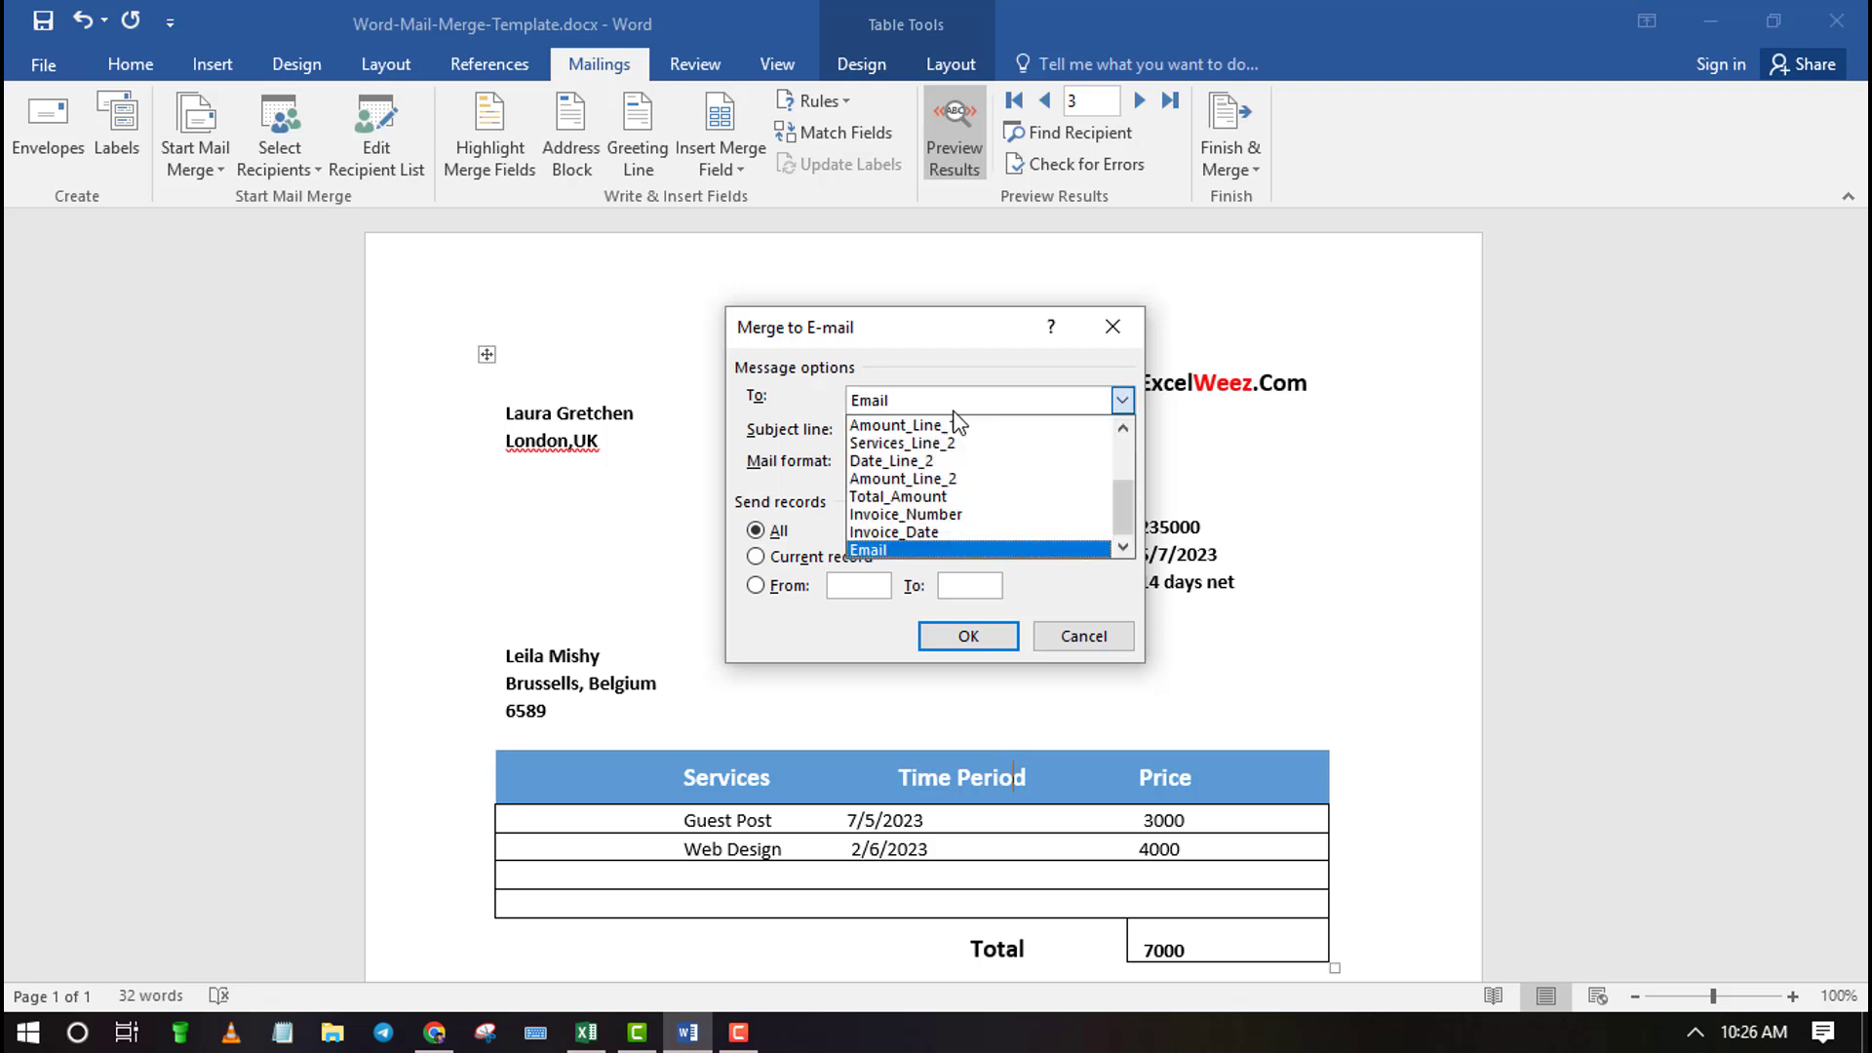
click(892, 550)
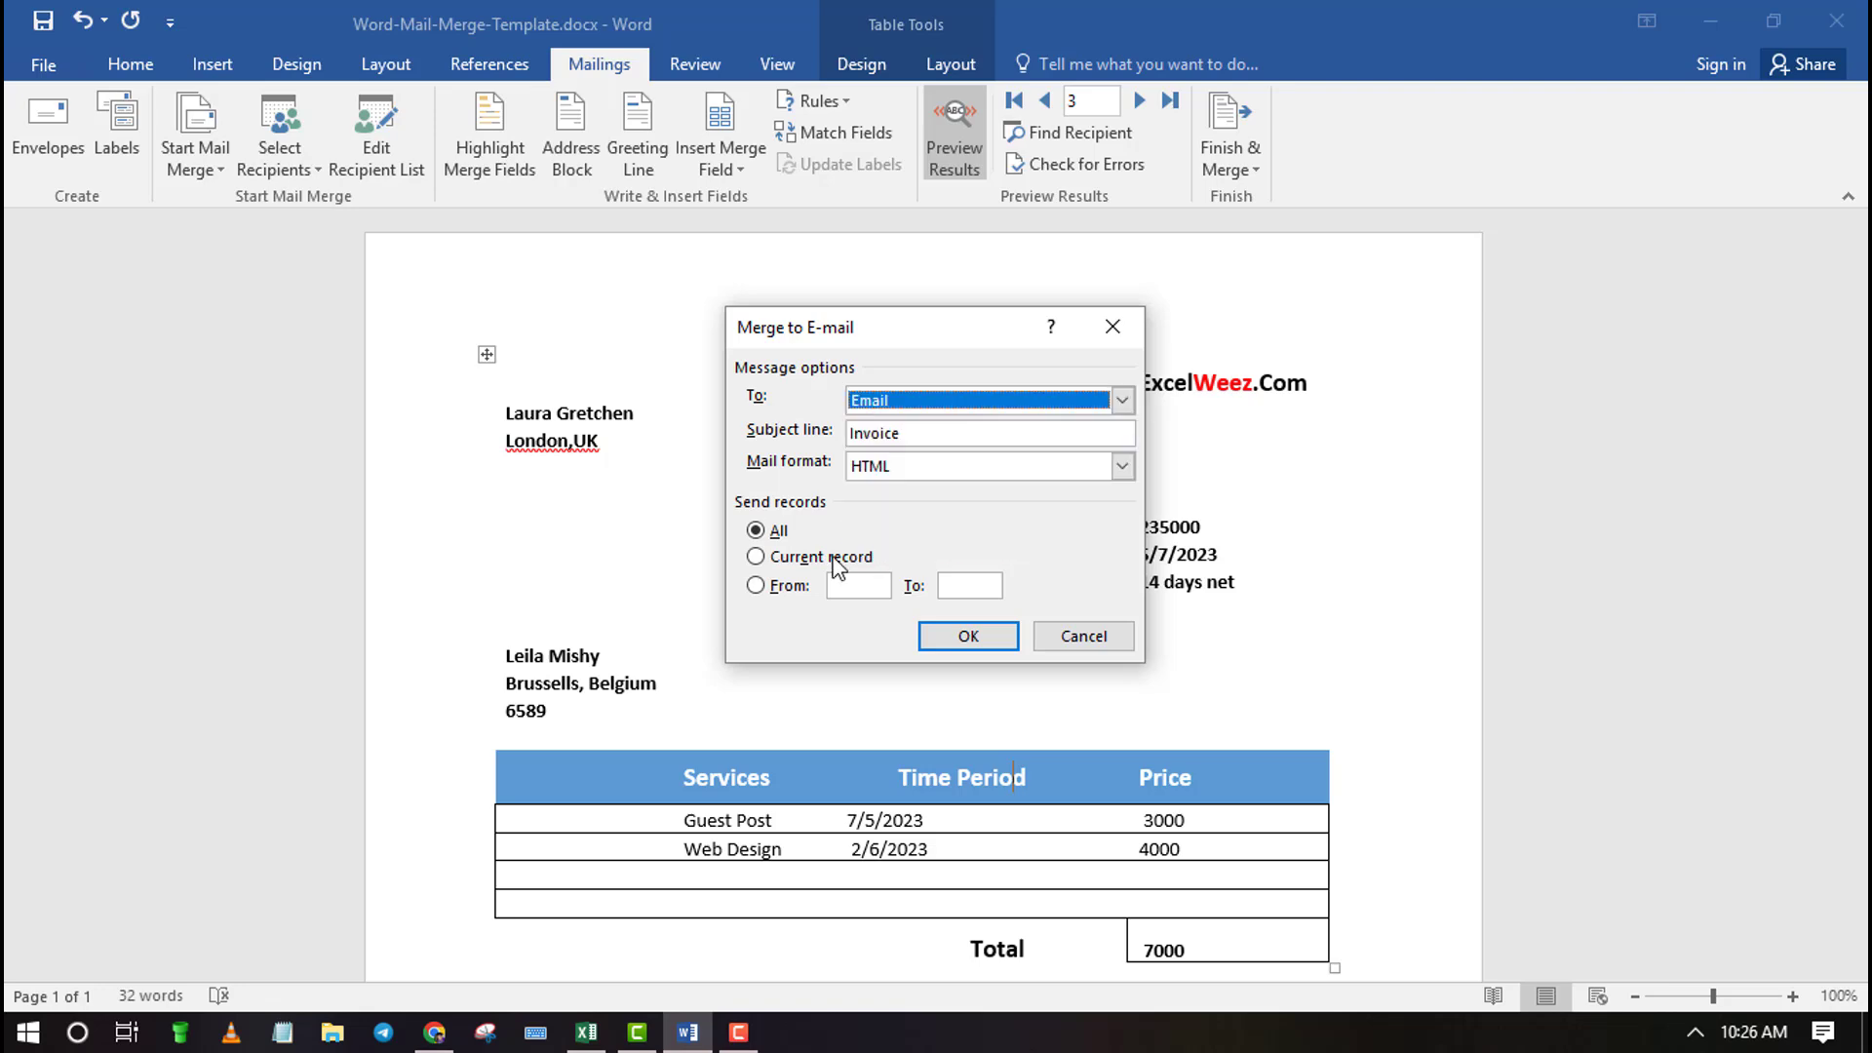
Check the Email column of the recipient addresses in the Excel data
click(586, 1032)
scroll(1441, 441, down, 2)
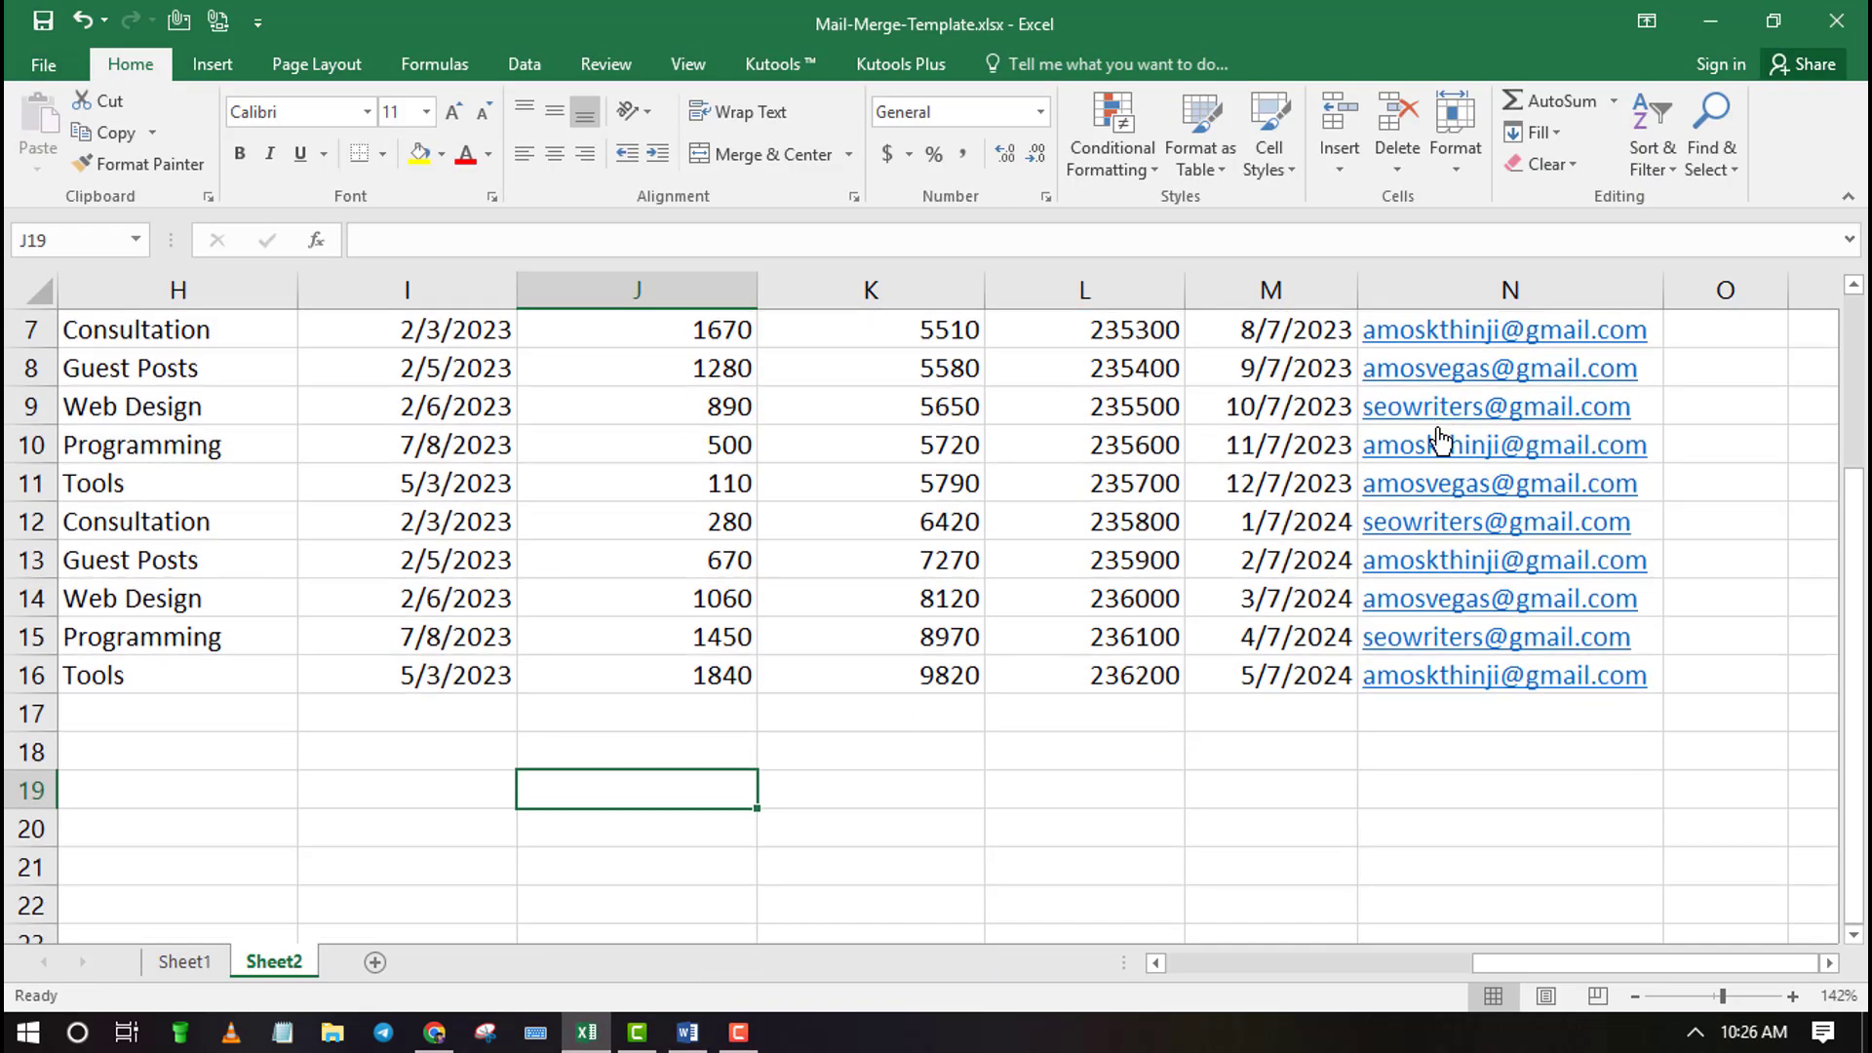
scroll(1441, 441, down, 4)
scroll(1441, 438, up, 6)
click(1425, 337)
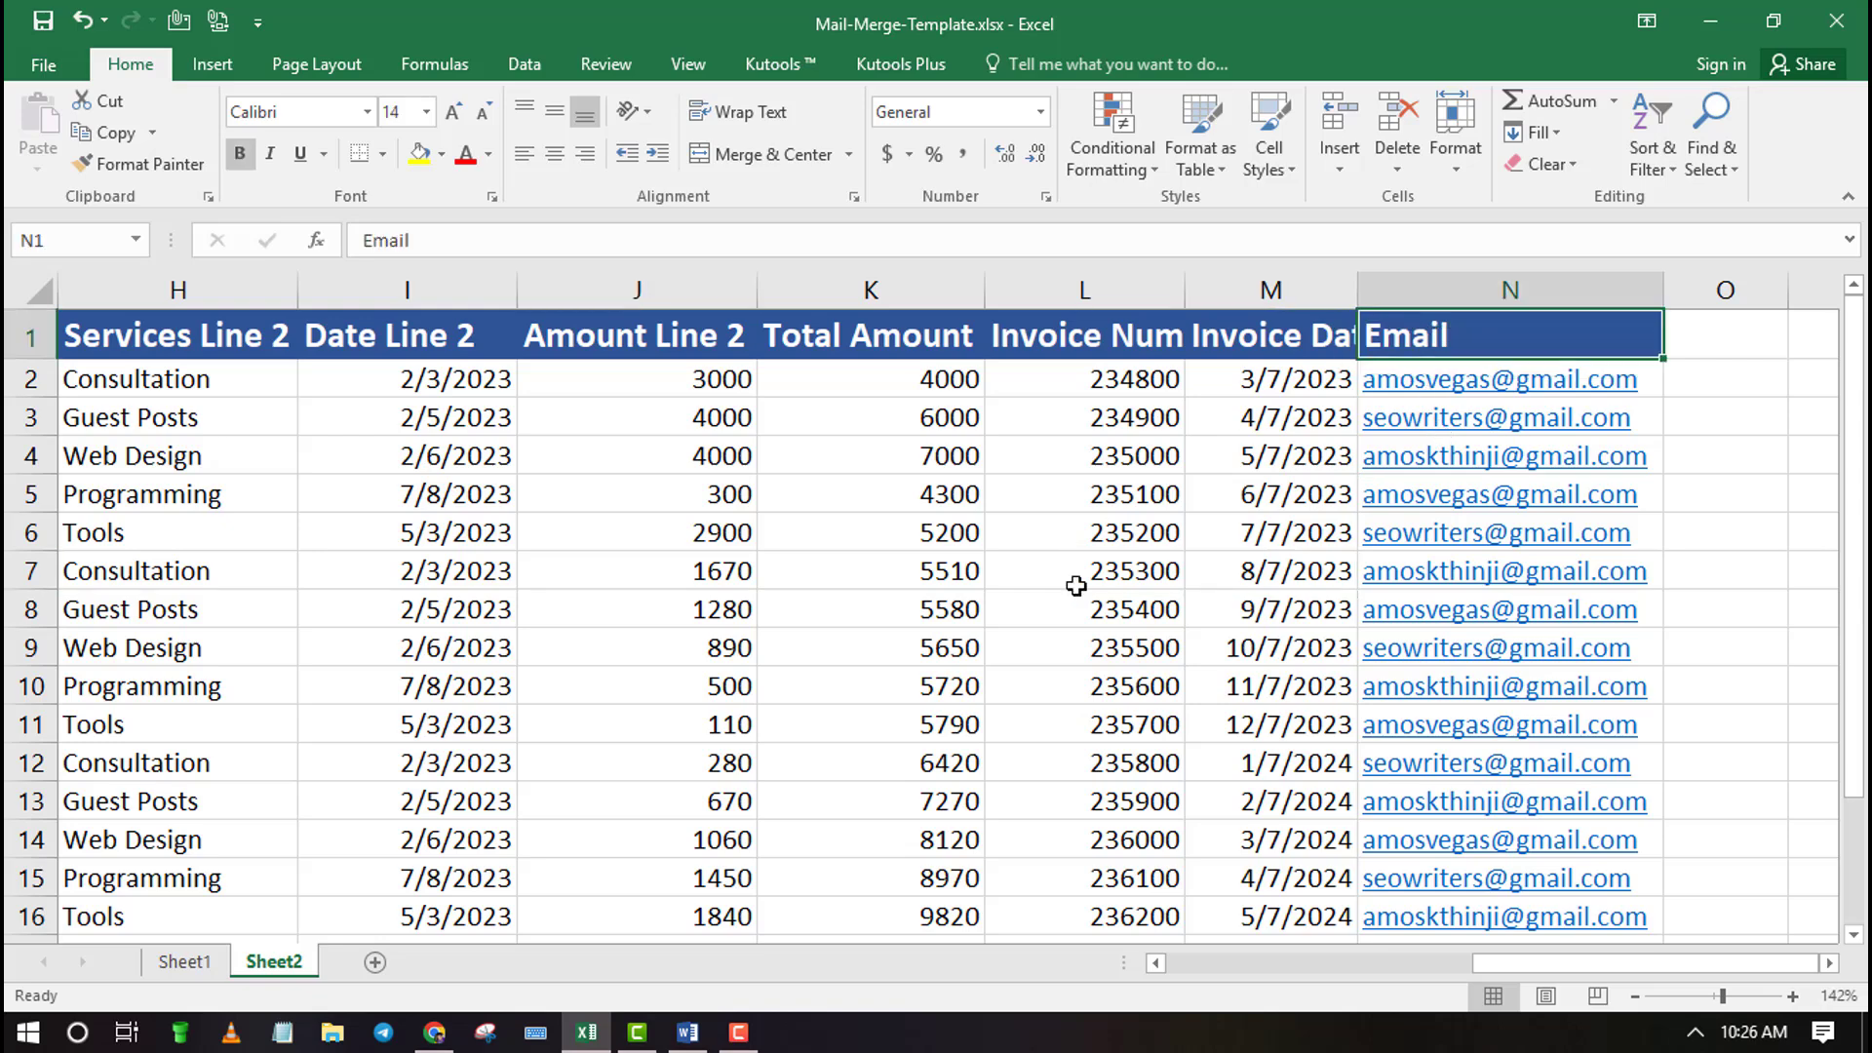
Send the invoice e-mails to all records from the Merge to E-mail dialog
click(687, 1033)
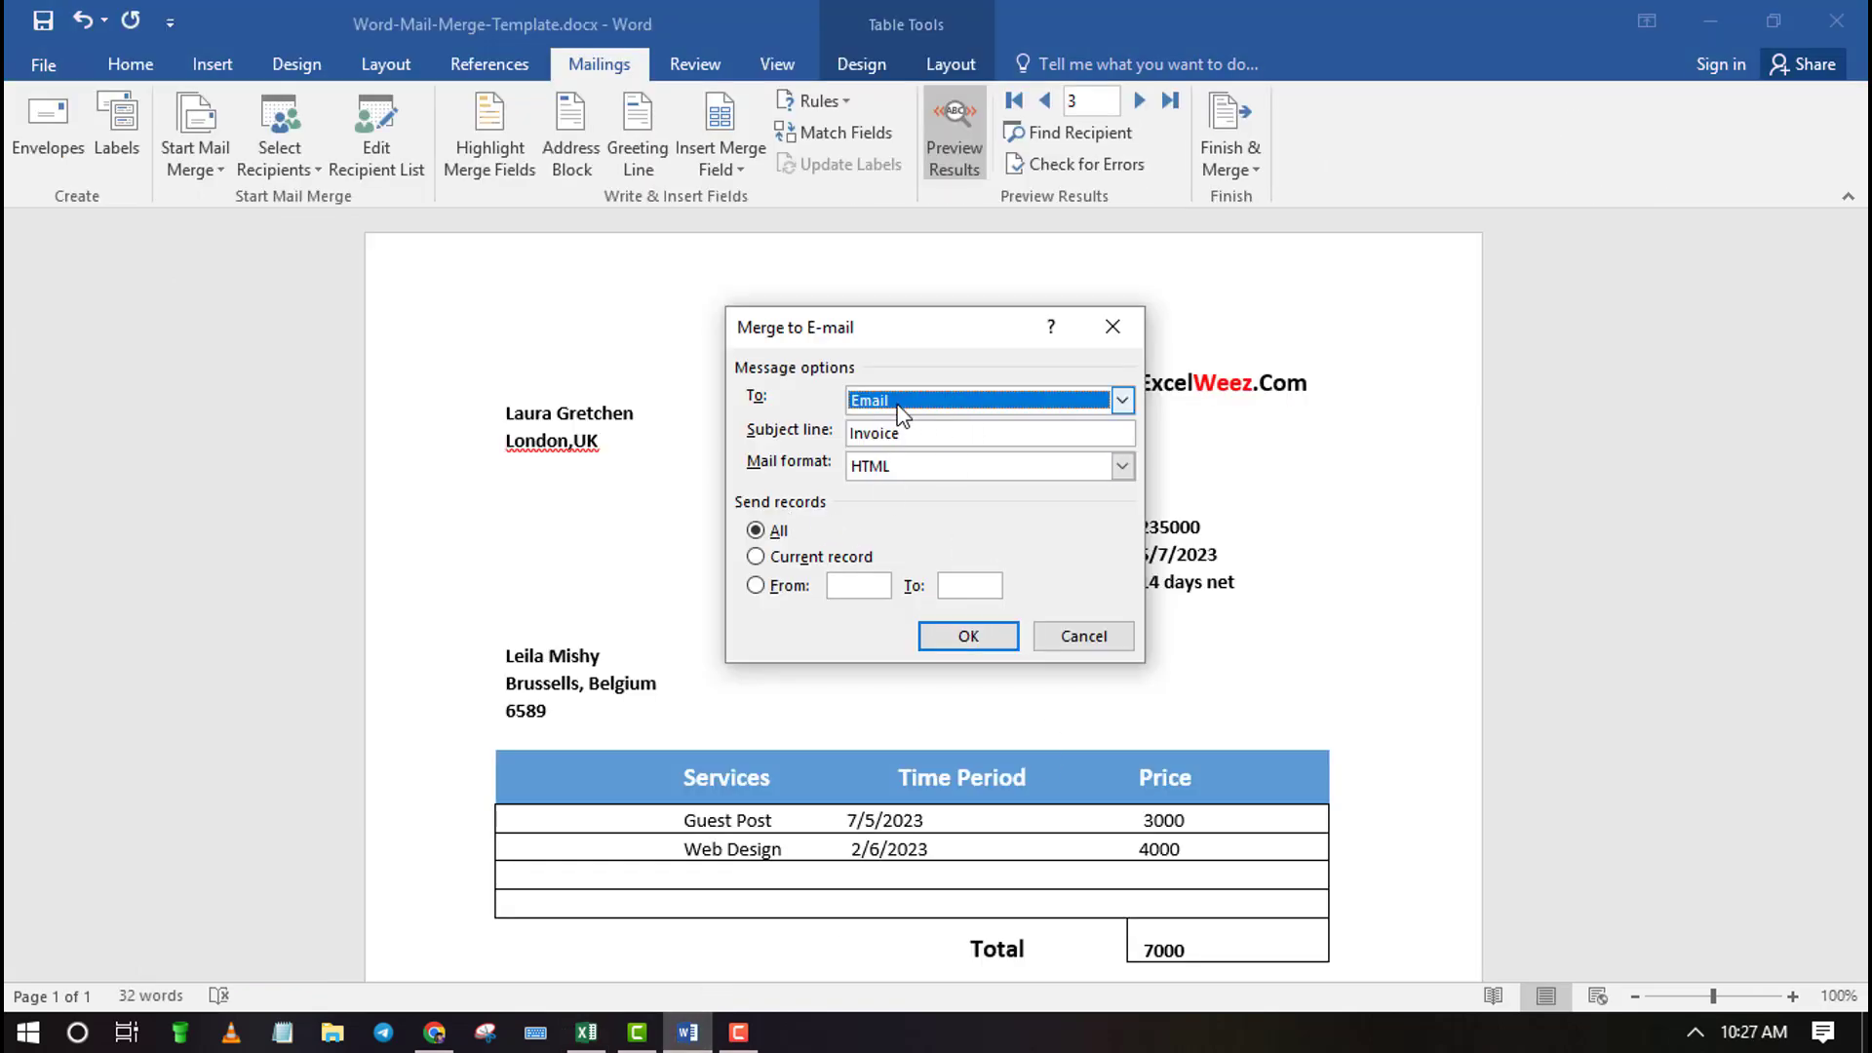
click(777, 531)
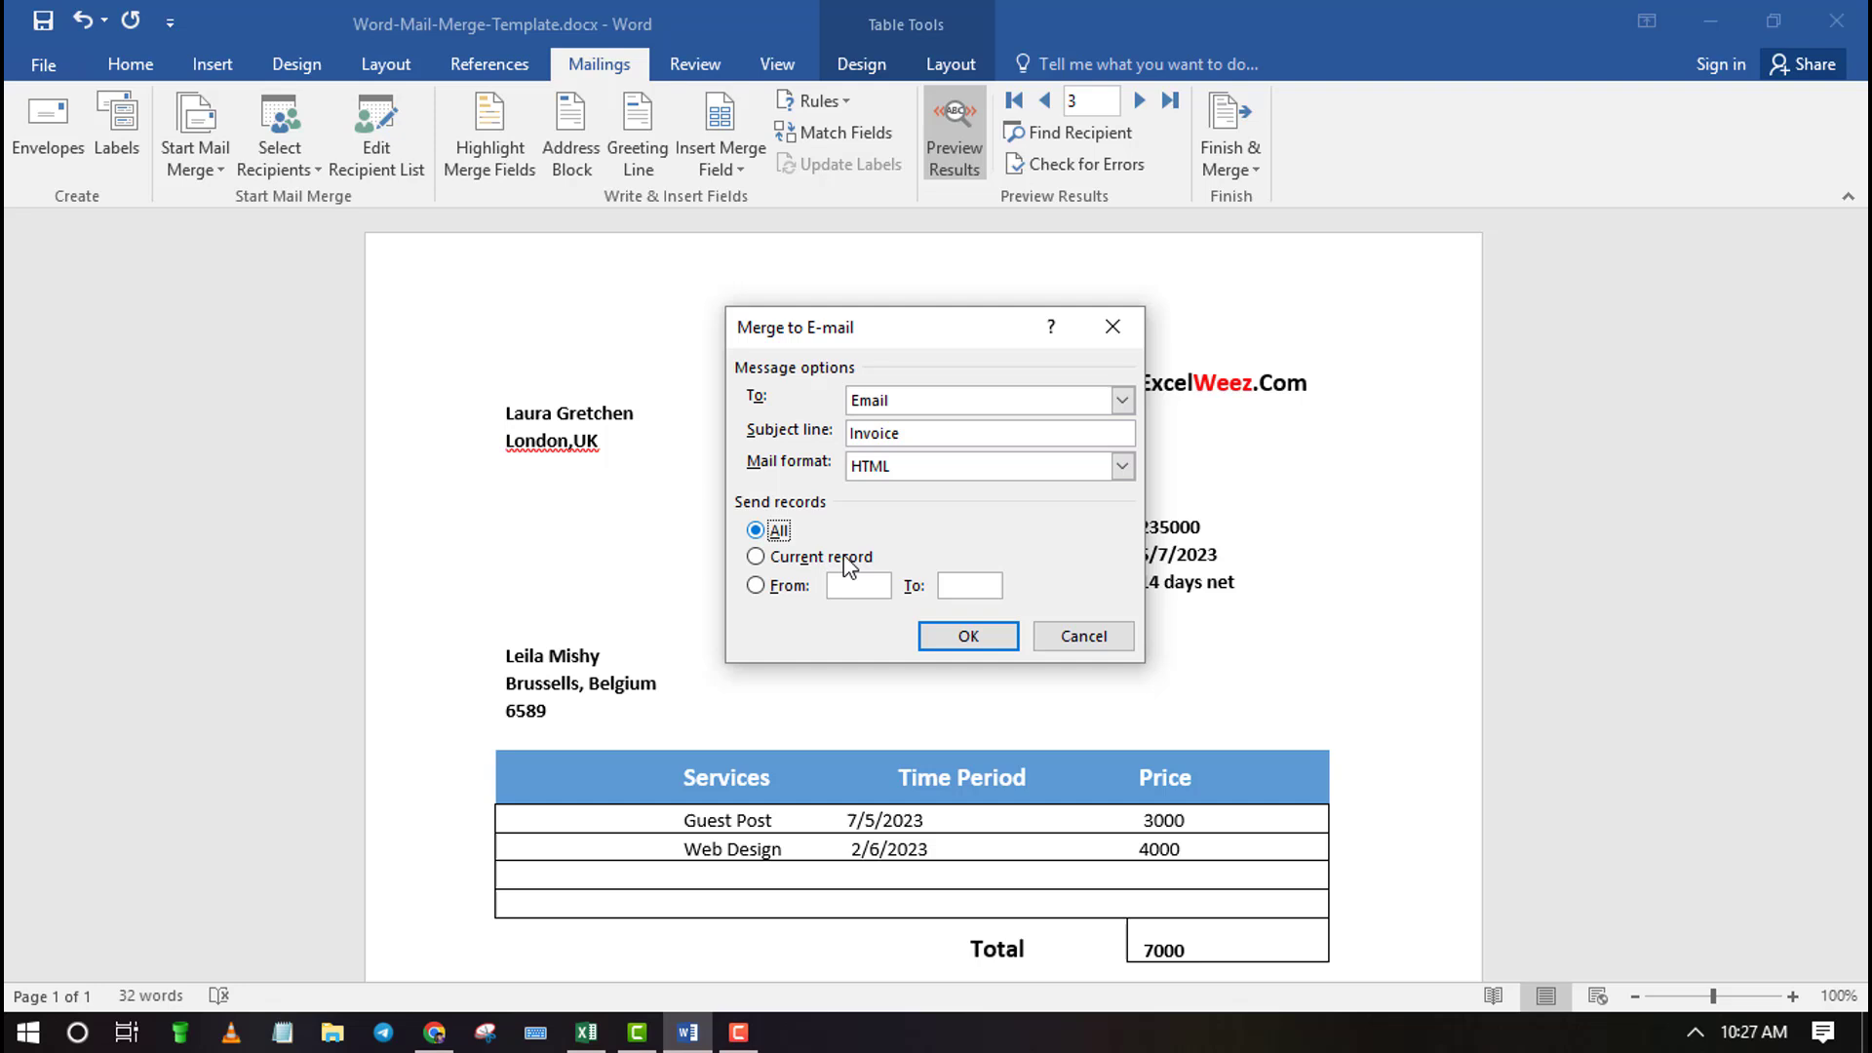
click(968, 636)
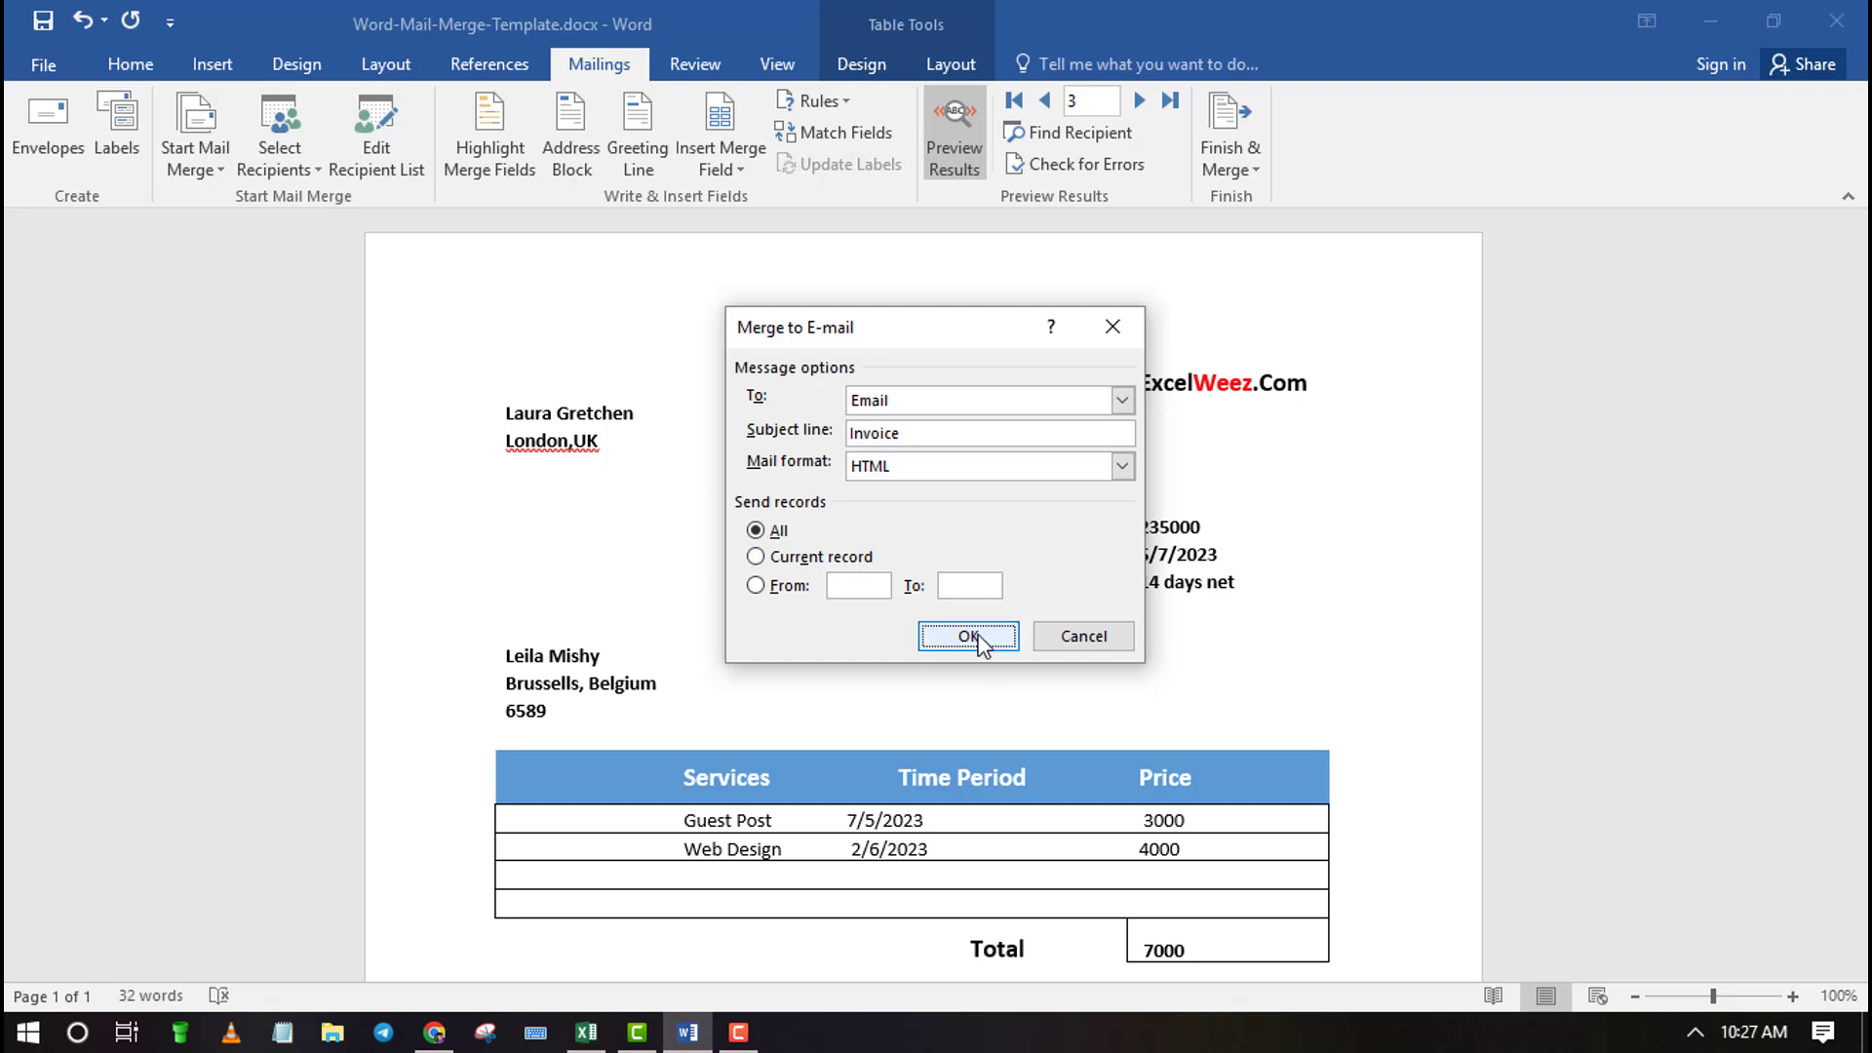